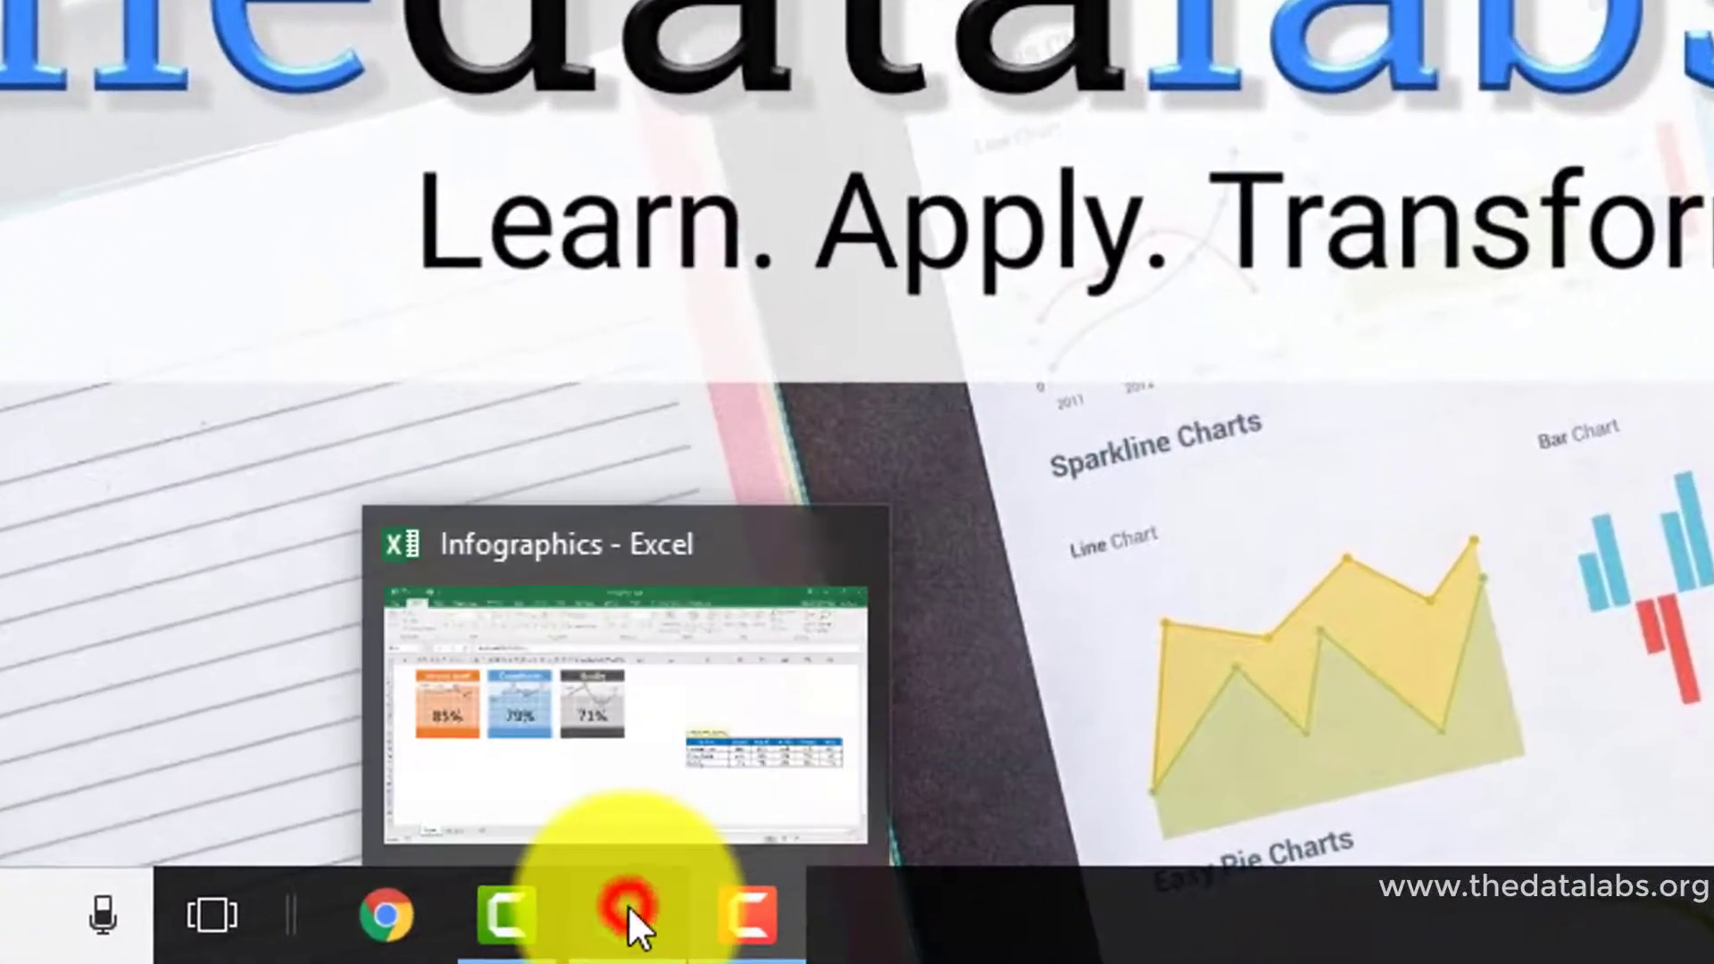
Step: Switch to the Infographics workbook in Excel and examine the Service Level, Compliance and Quality rows of the Performance Data table
left_click(636, 910)
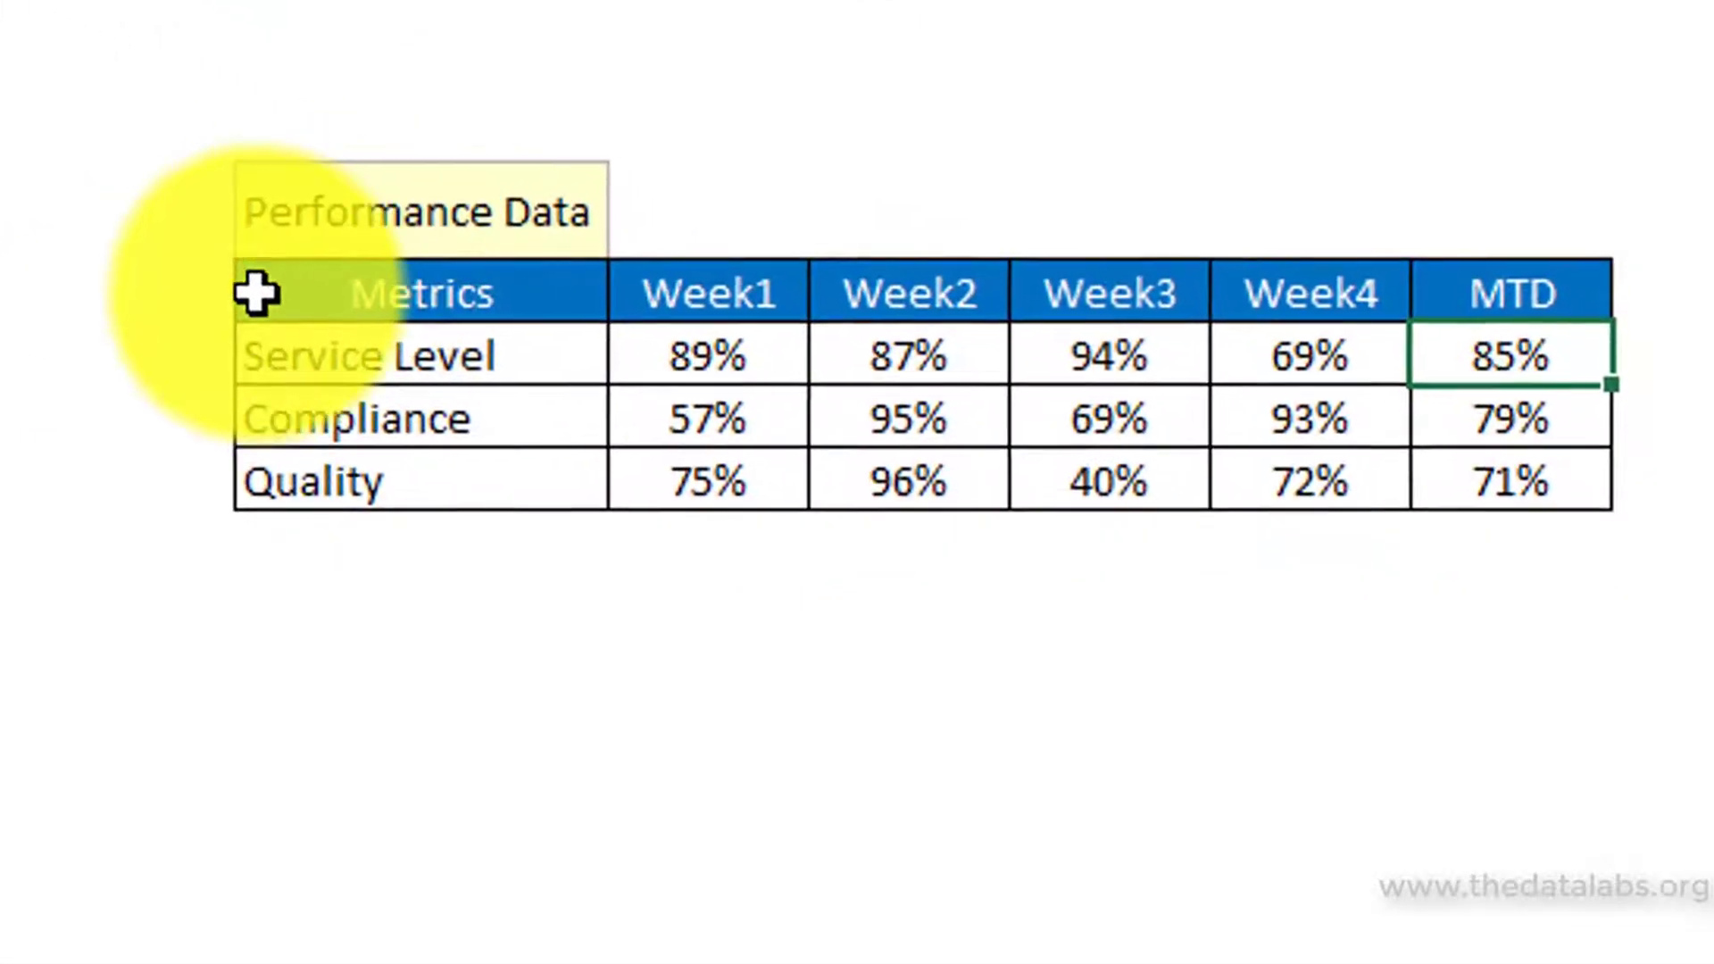
left_click(243, 350)
left_click(256, 415)
left_click(254, 487)
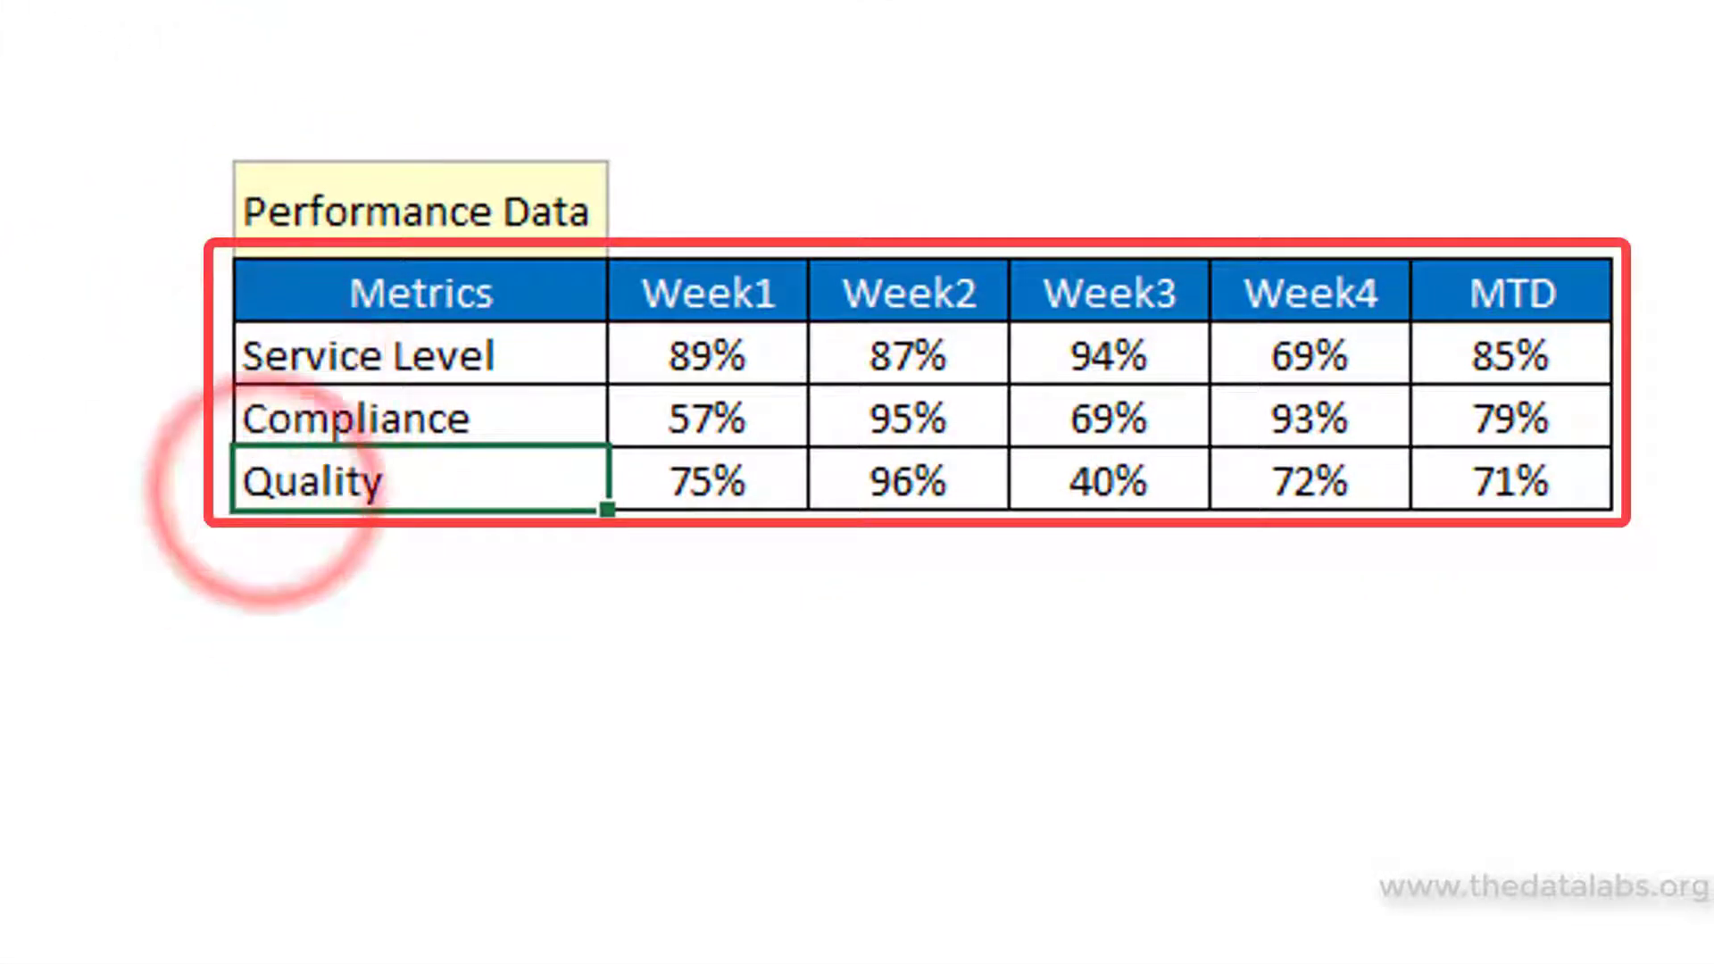
left_click(80, 467)
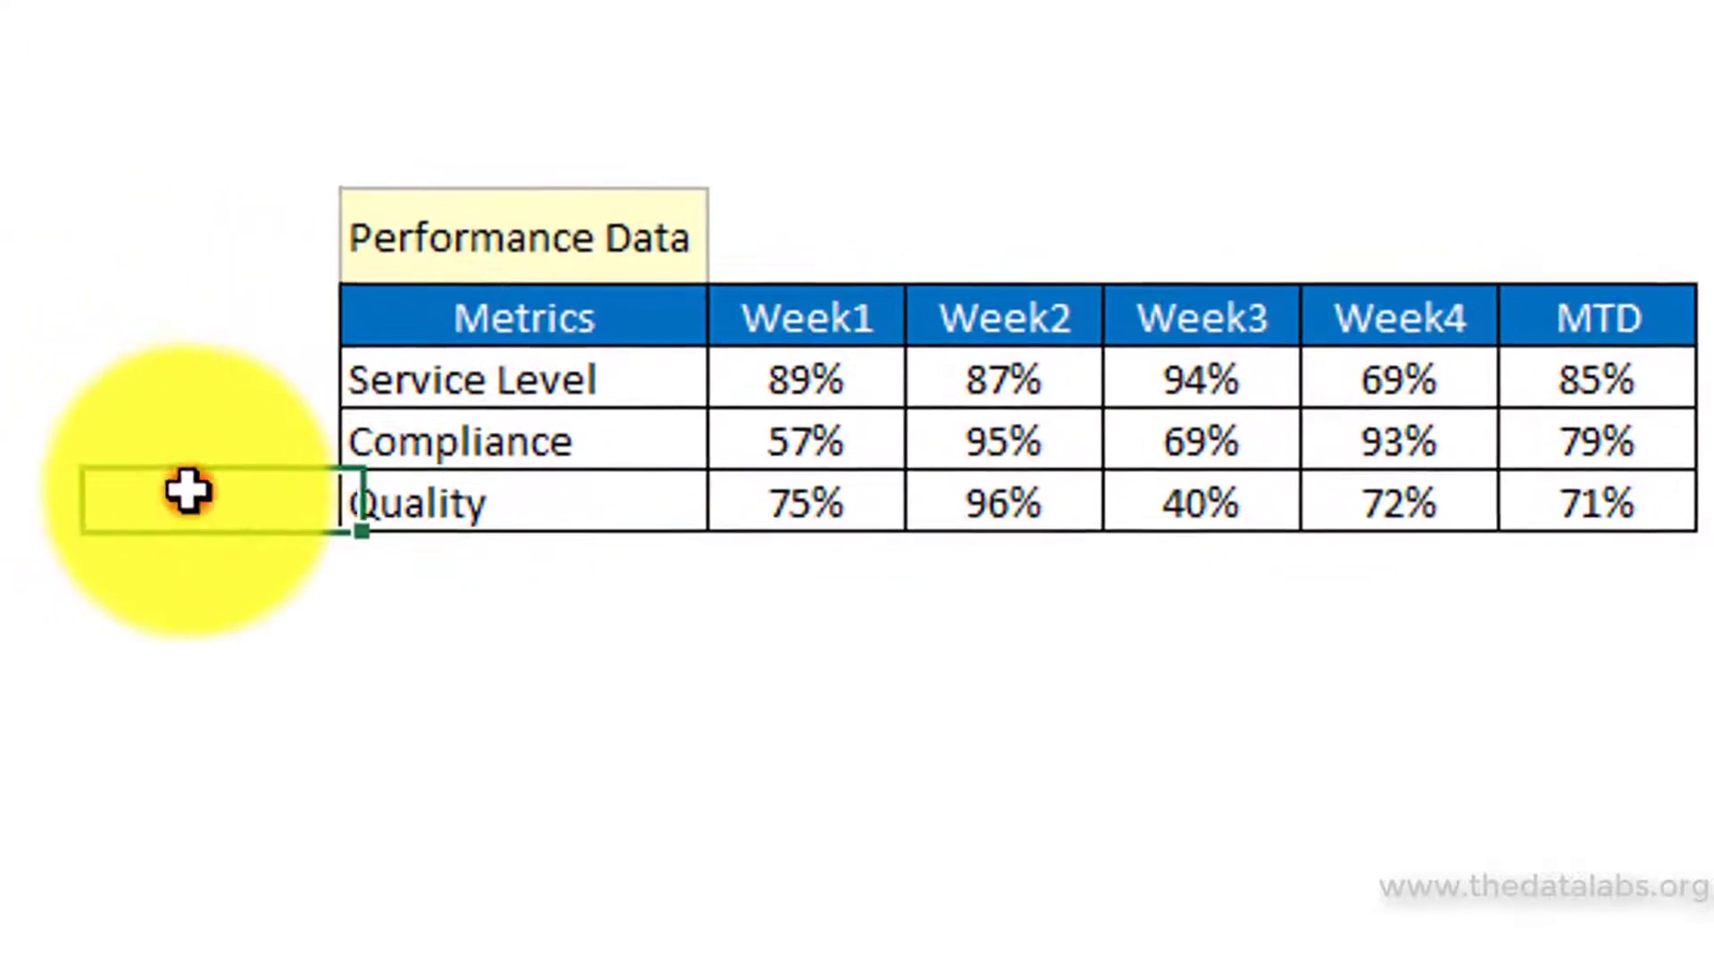
left_click(188, 491)
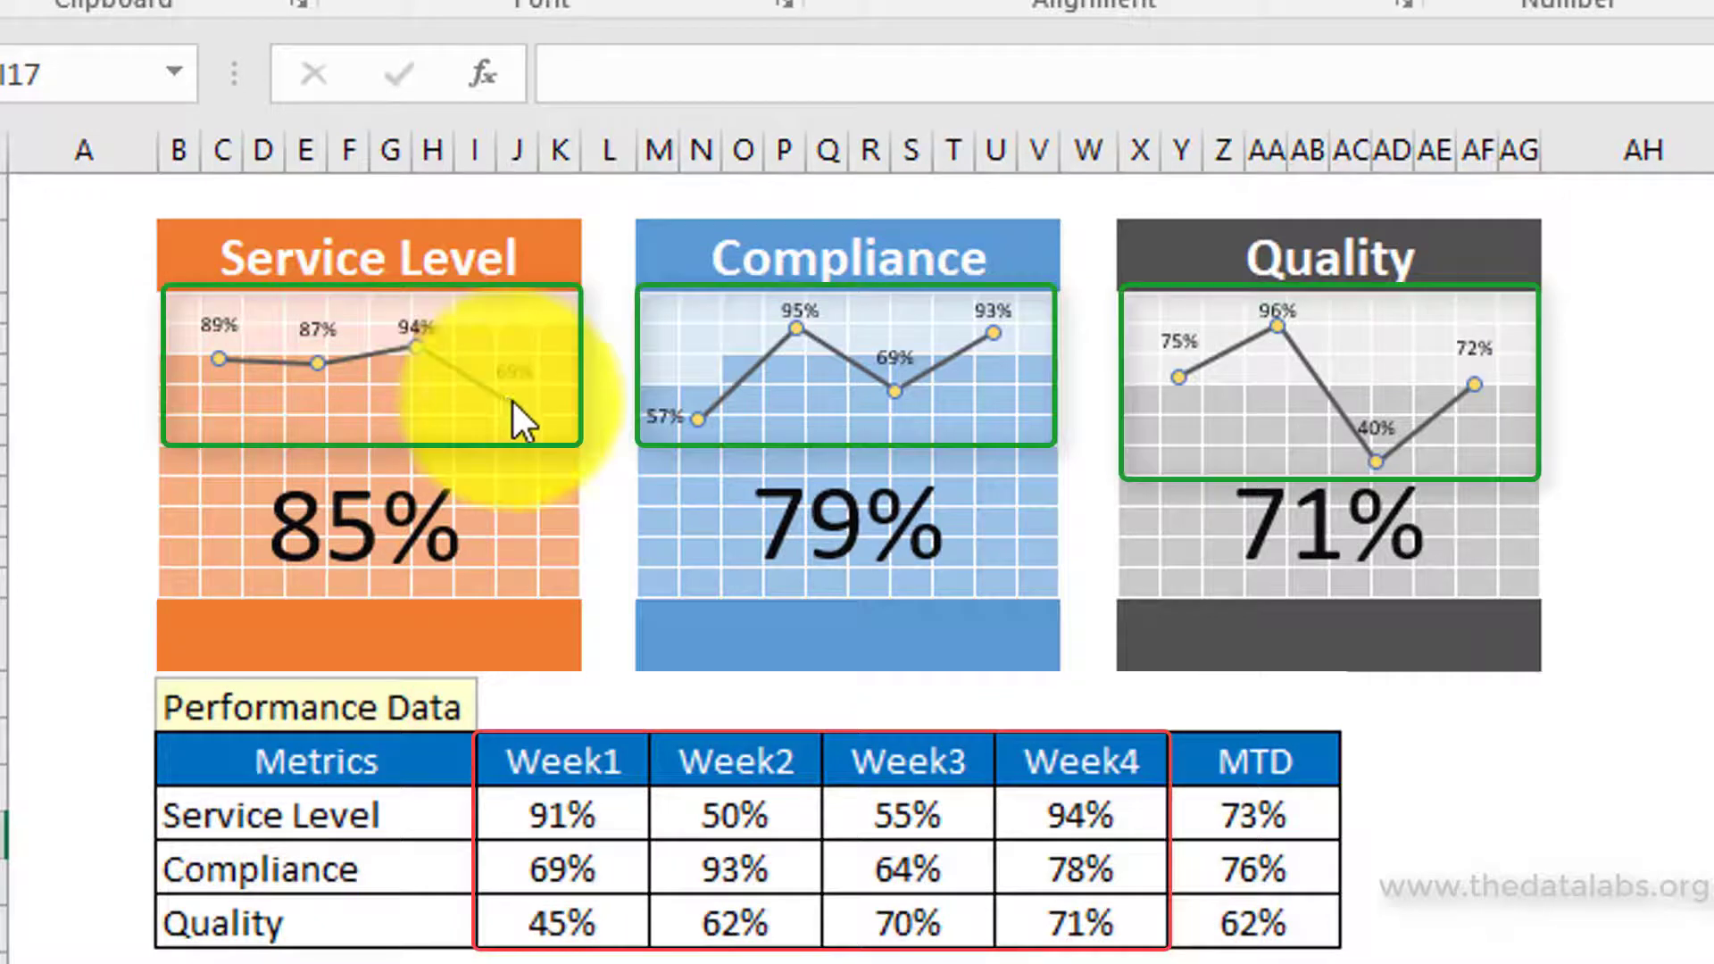
Step: Inspect the formulas behind the Week1 and MTD values of Service Level in the Performance Data table
left_click(562, 814)
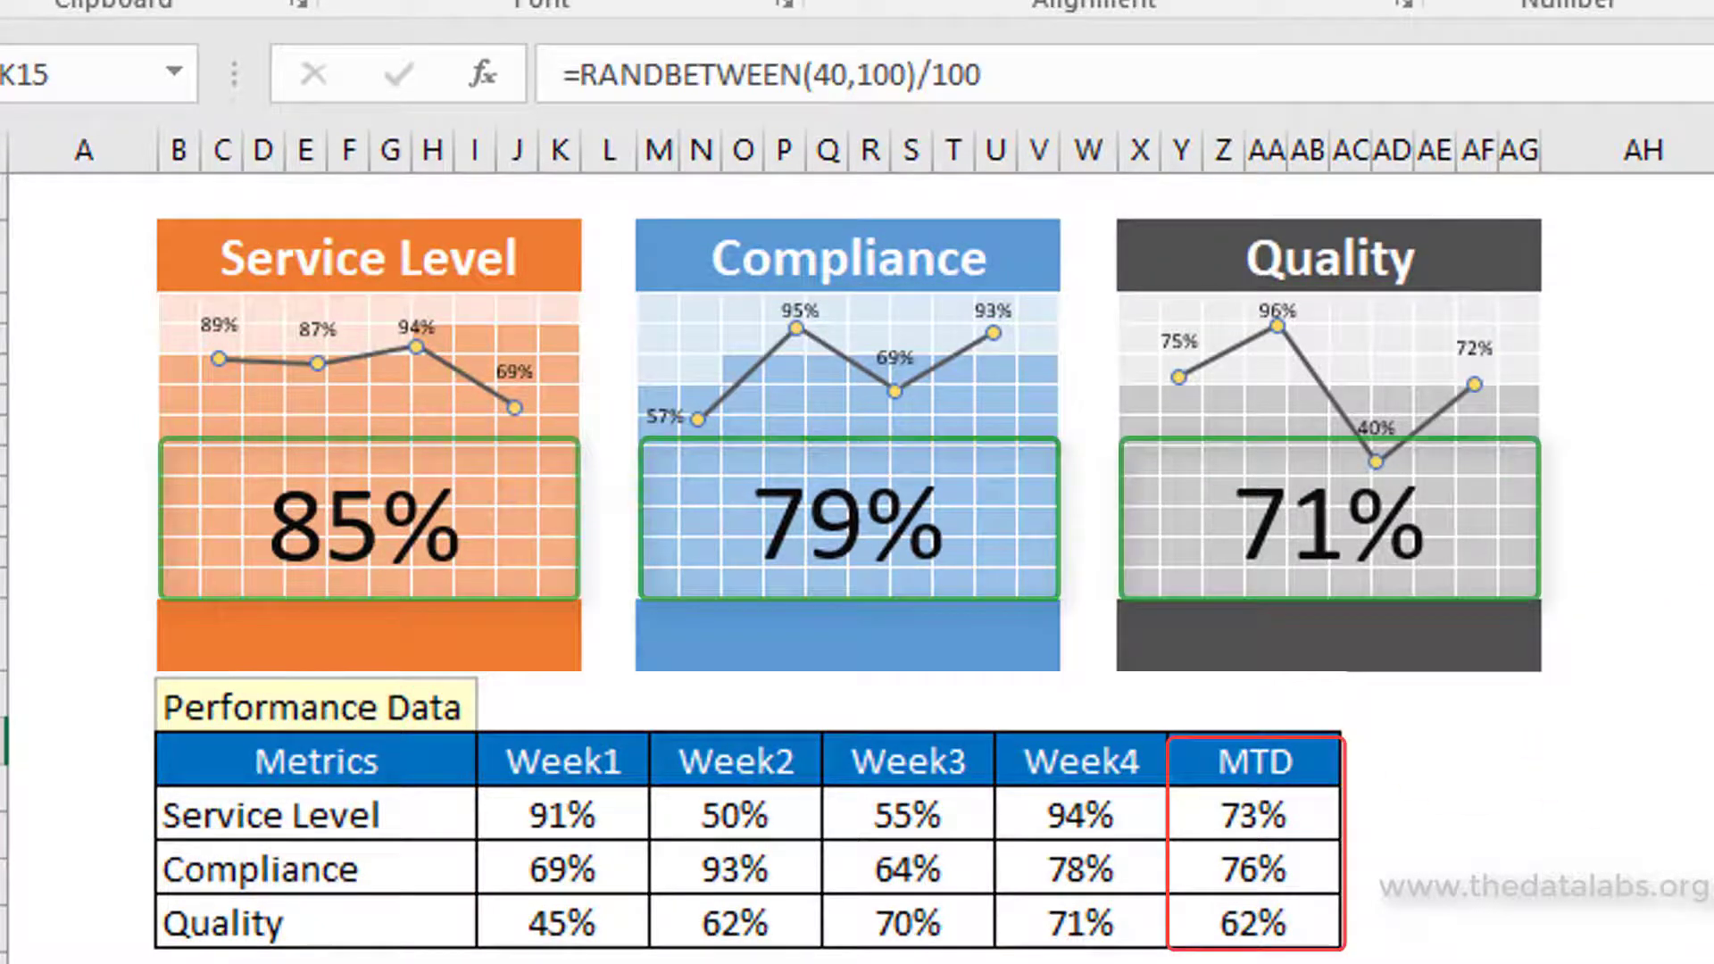
left_click(1253, 814)
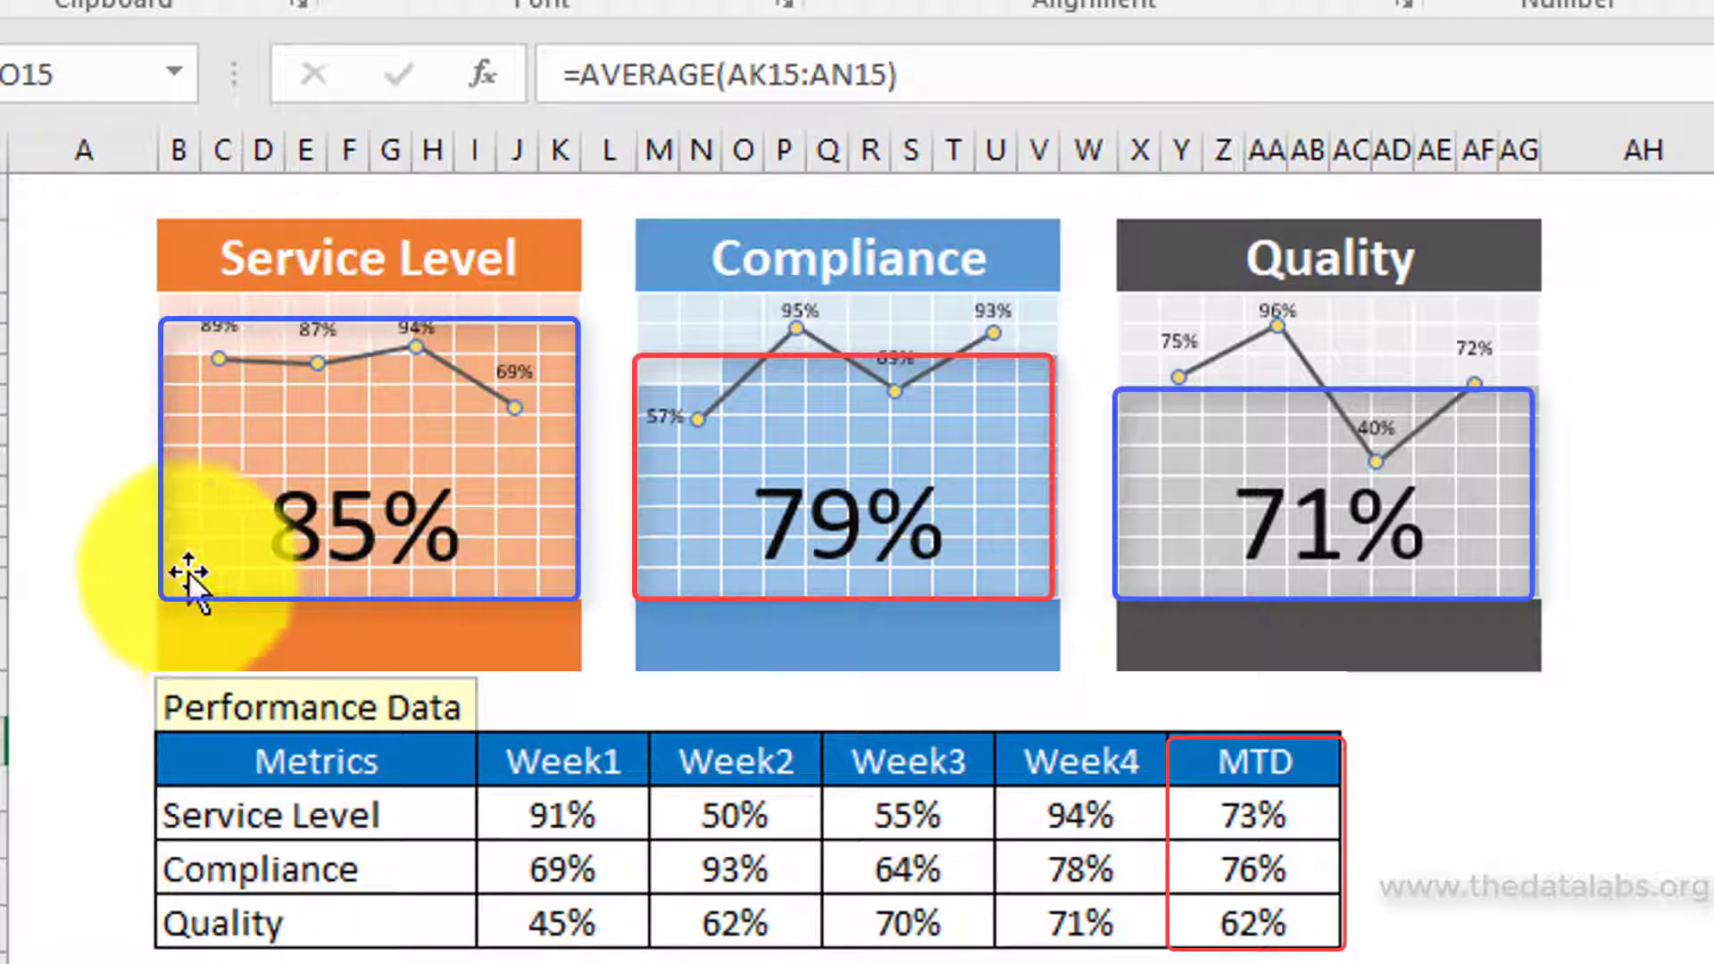
left_click(686, 958)
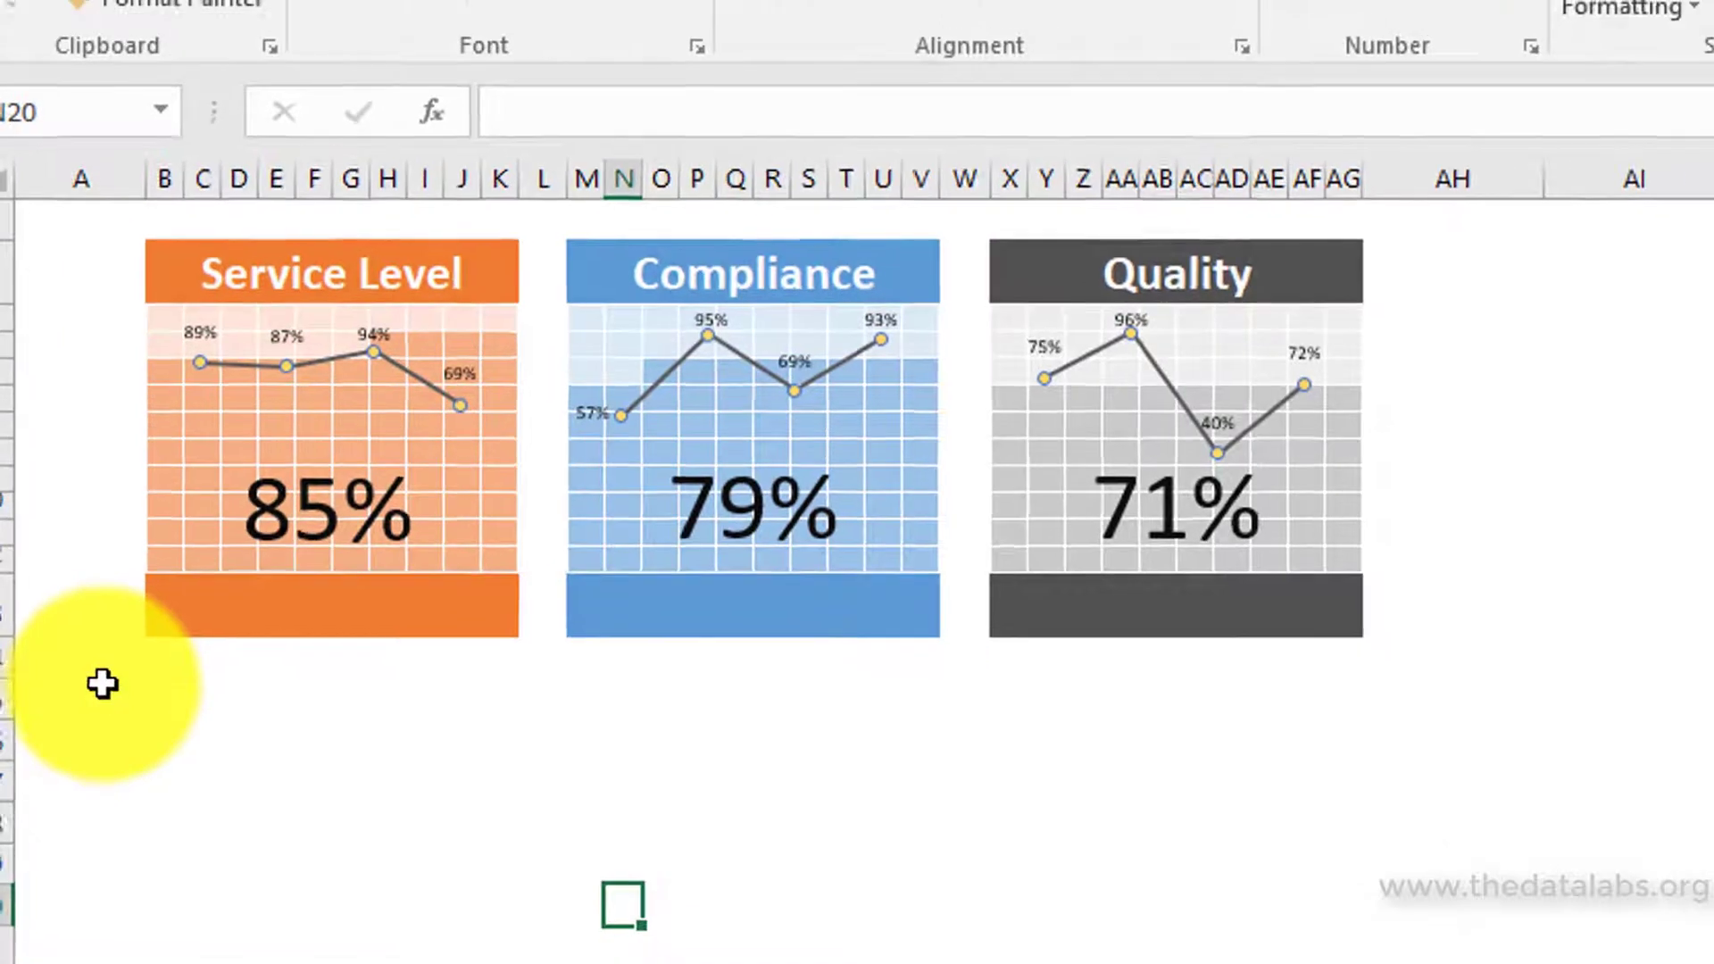
Step: Move the percentage text box and the line chart off the Service Level panel to the empty area below it
left_click(103, 684)
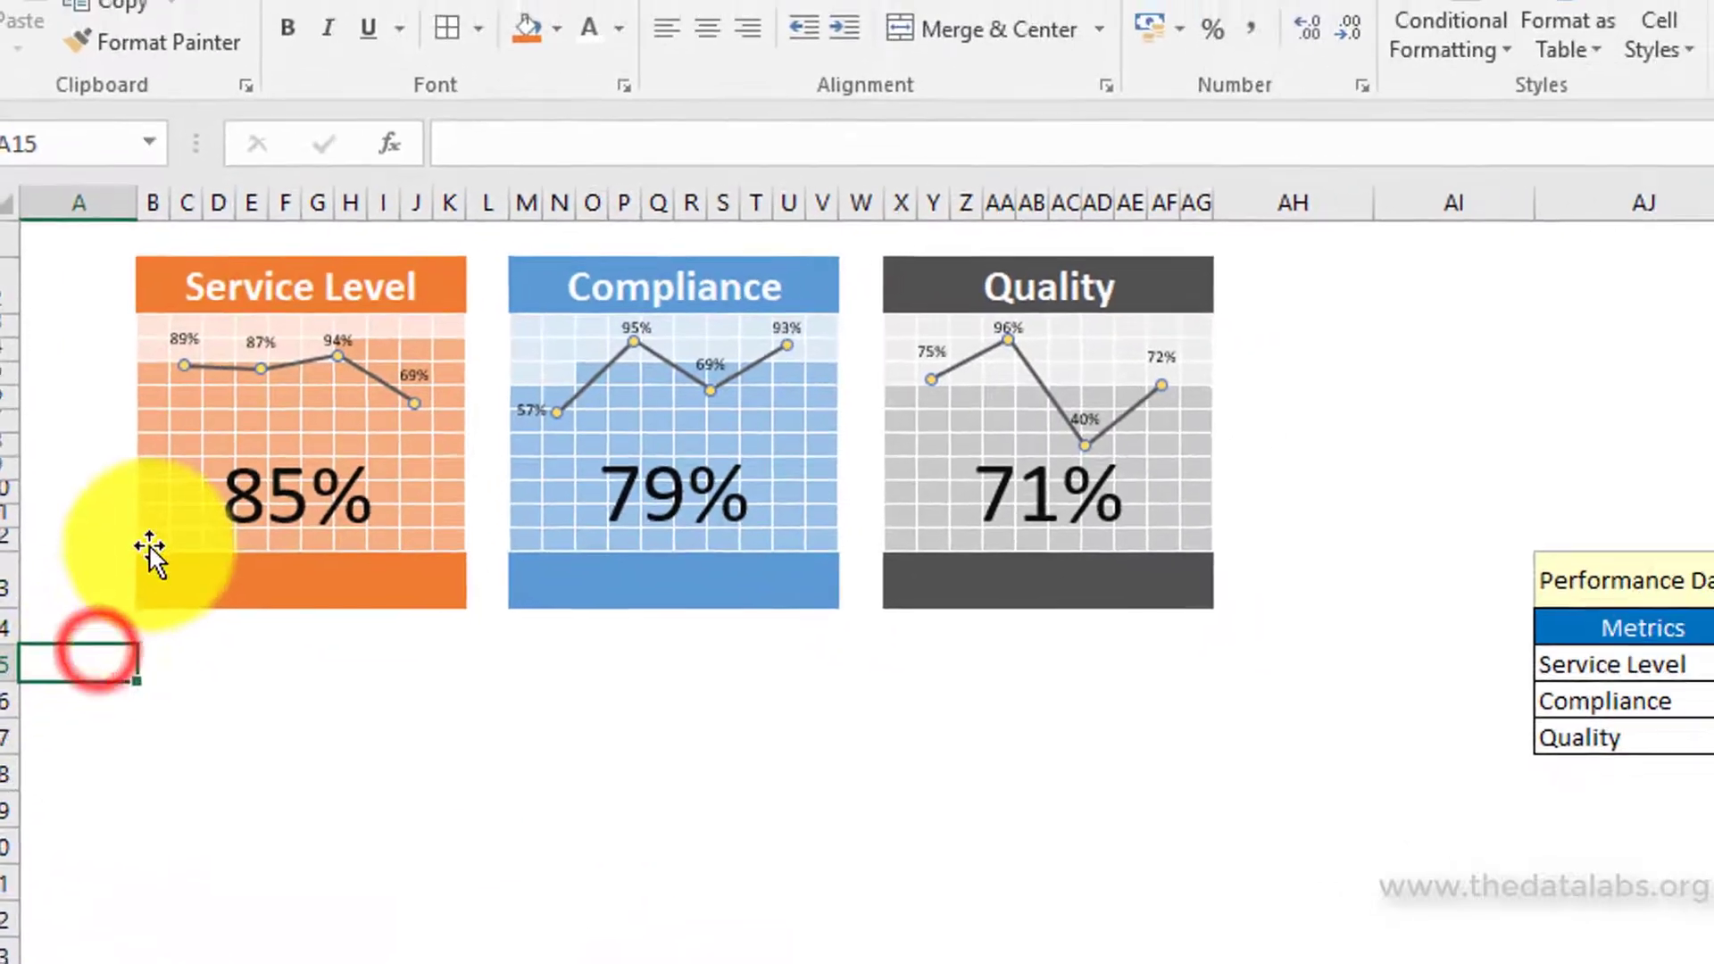
left_click(169, 535)
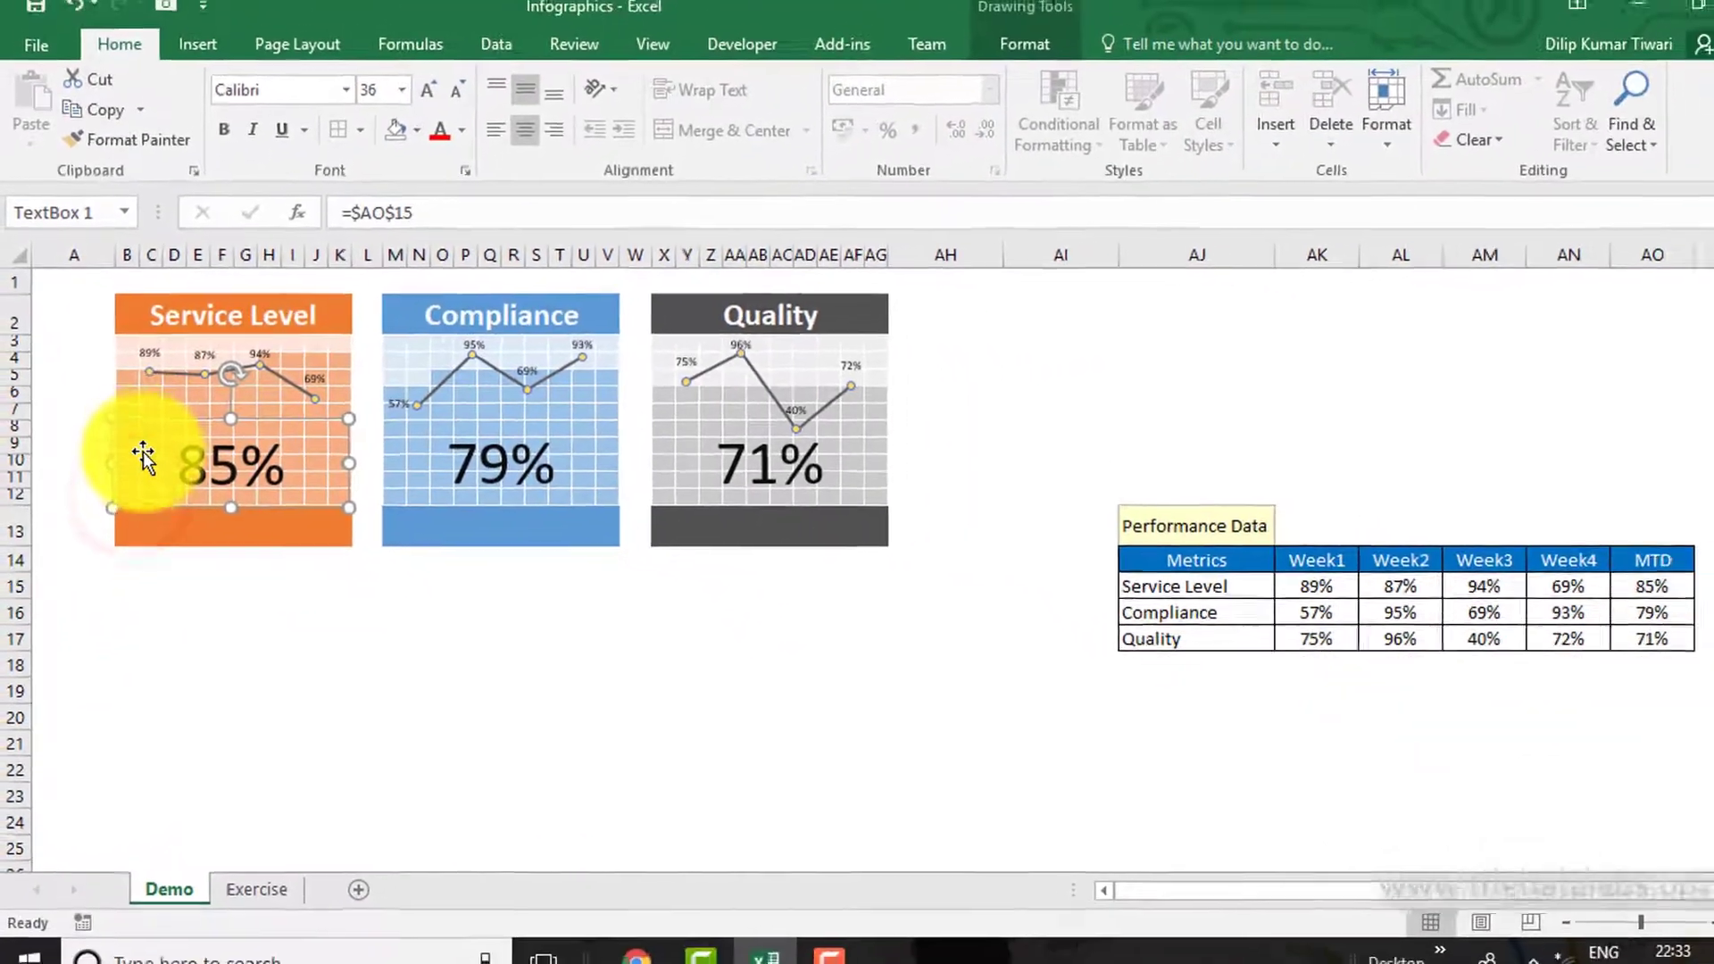
left_click_drag(143, 452, 80, 691)
left_click(171, 439)
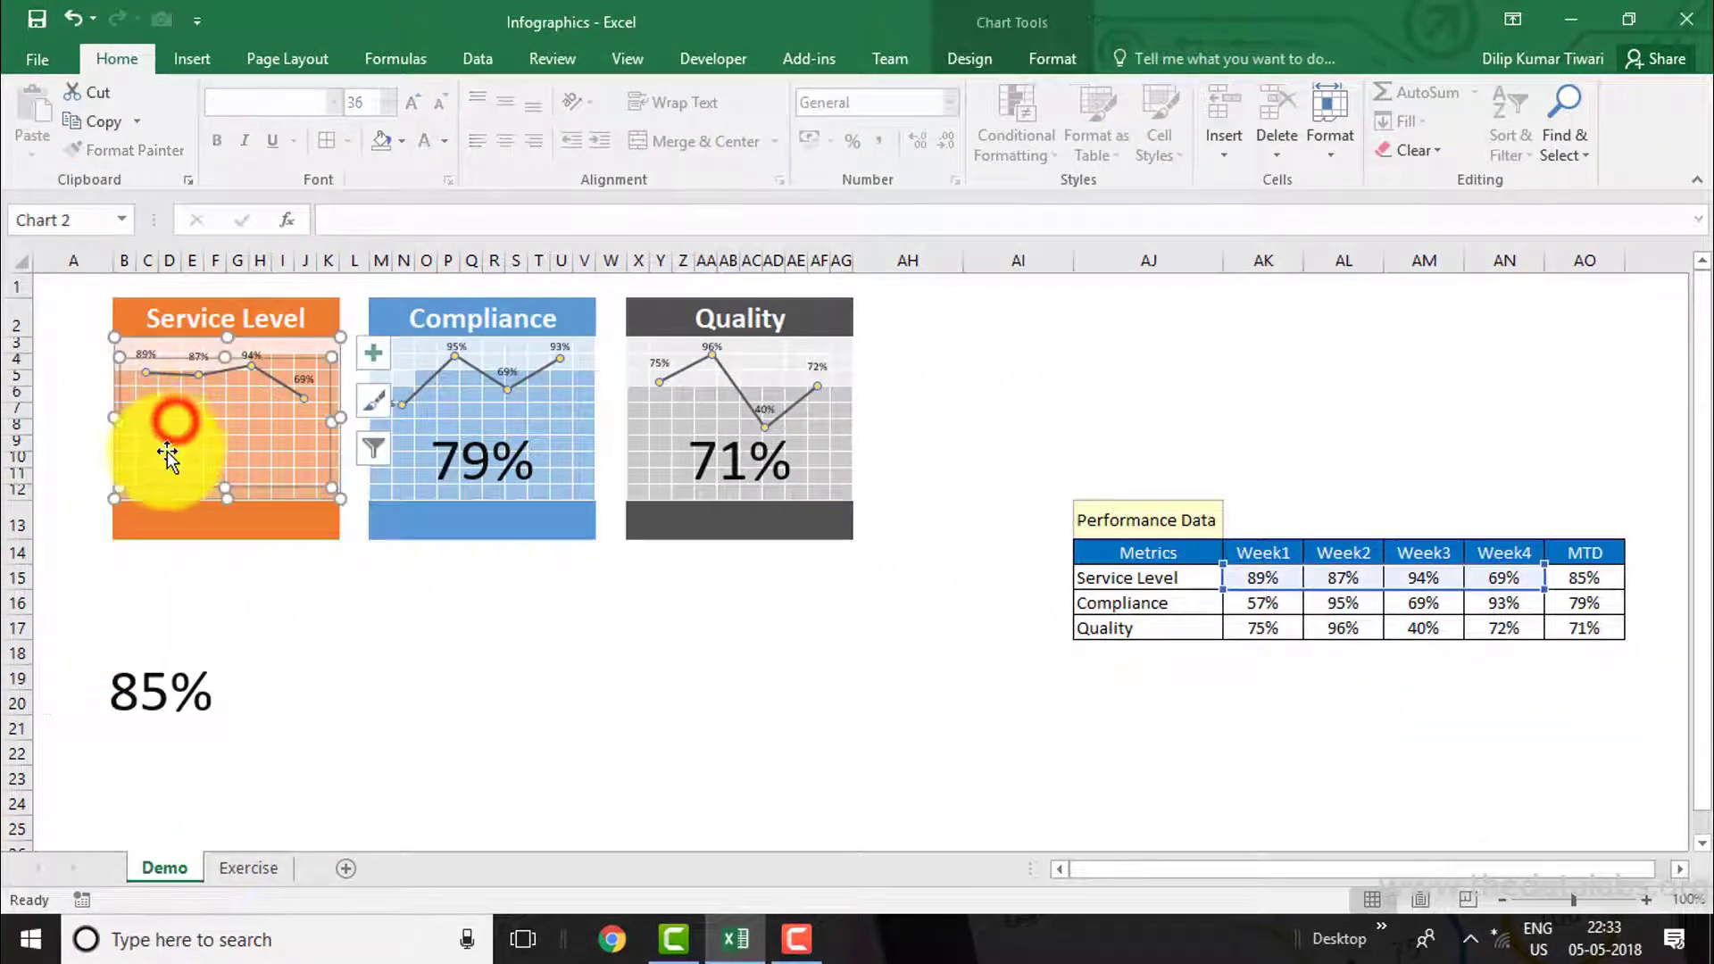
left_click_drag(158, 500, 304, 768)
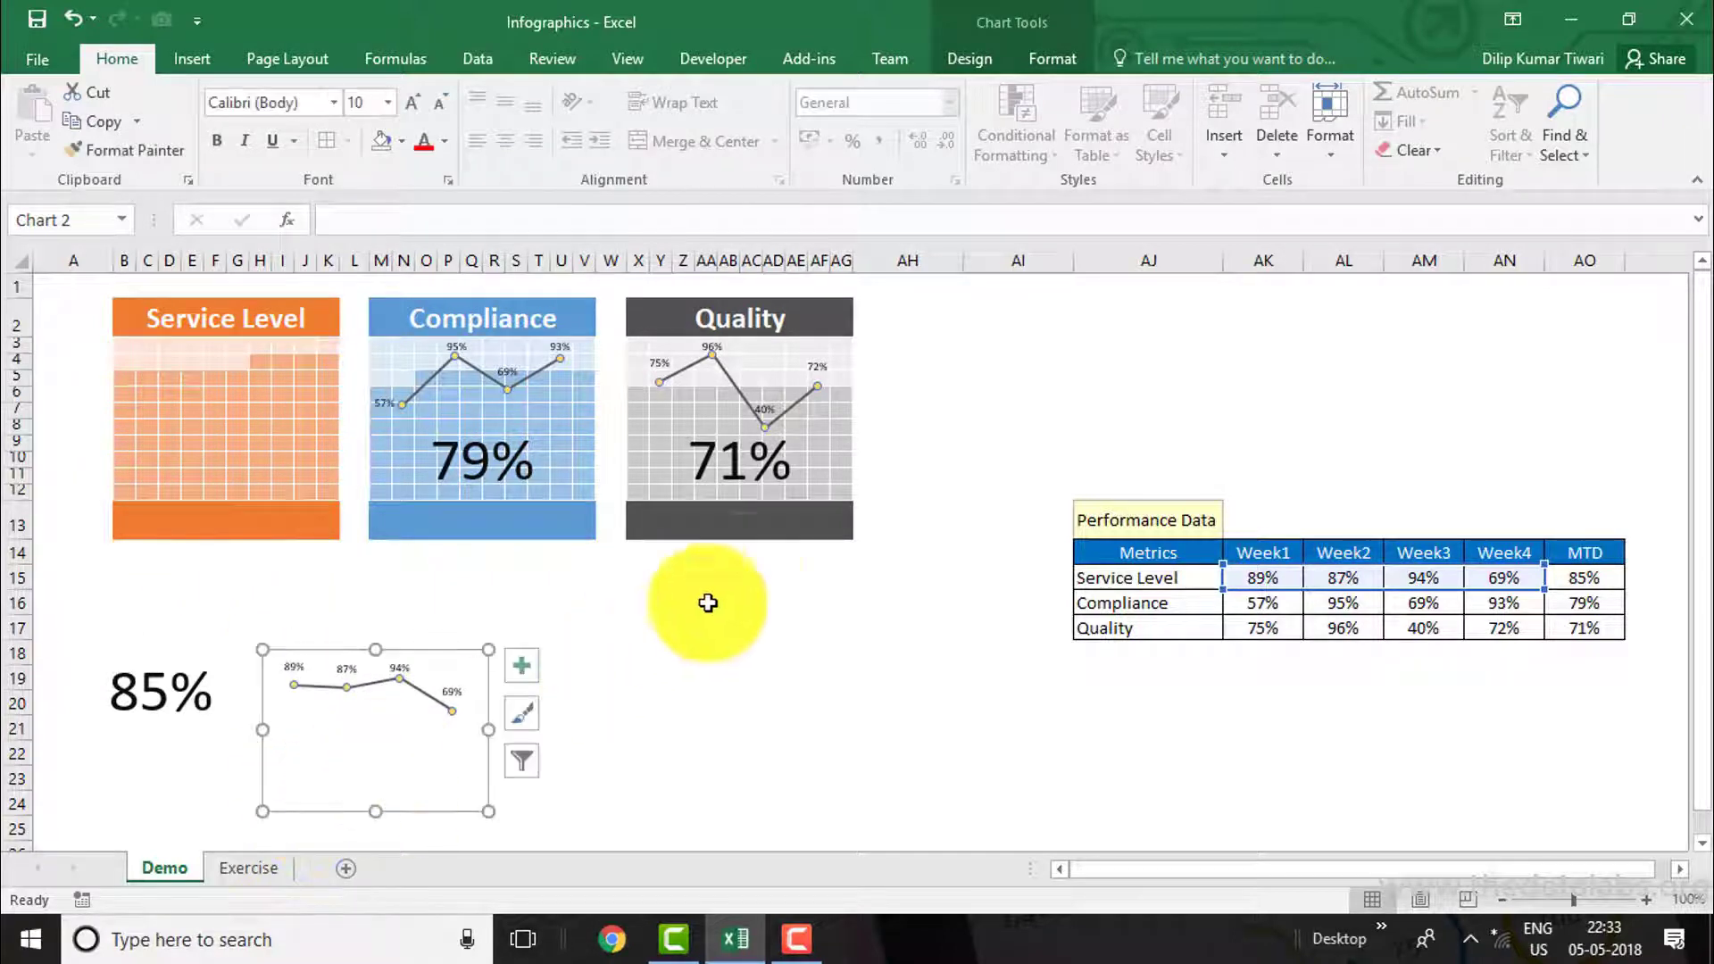
left_click(751, 554)
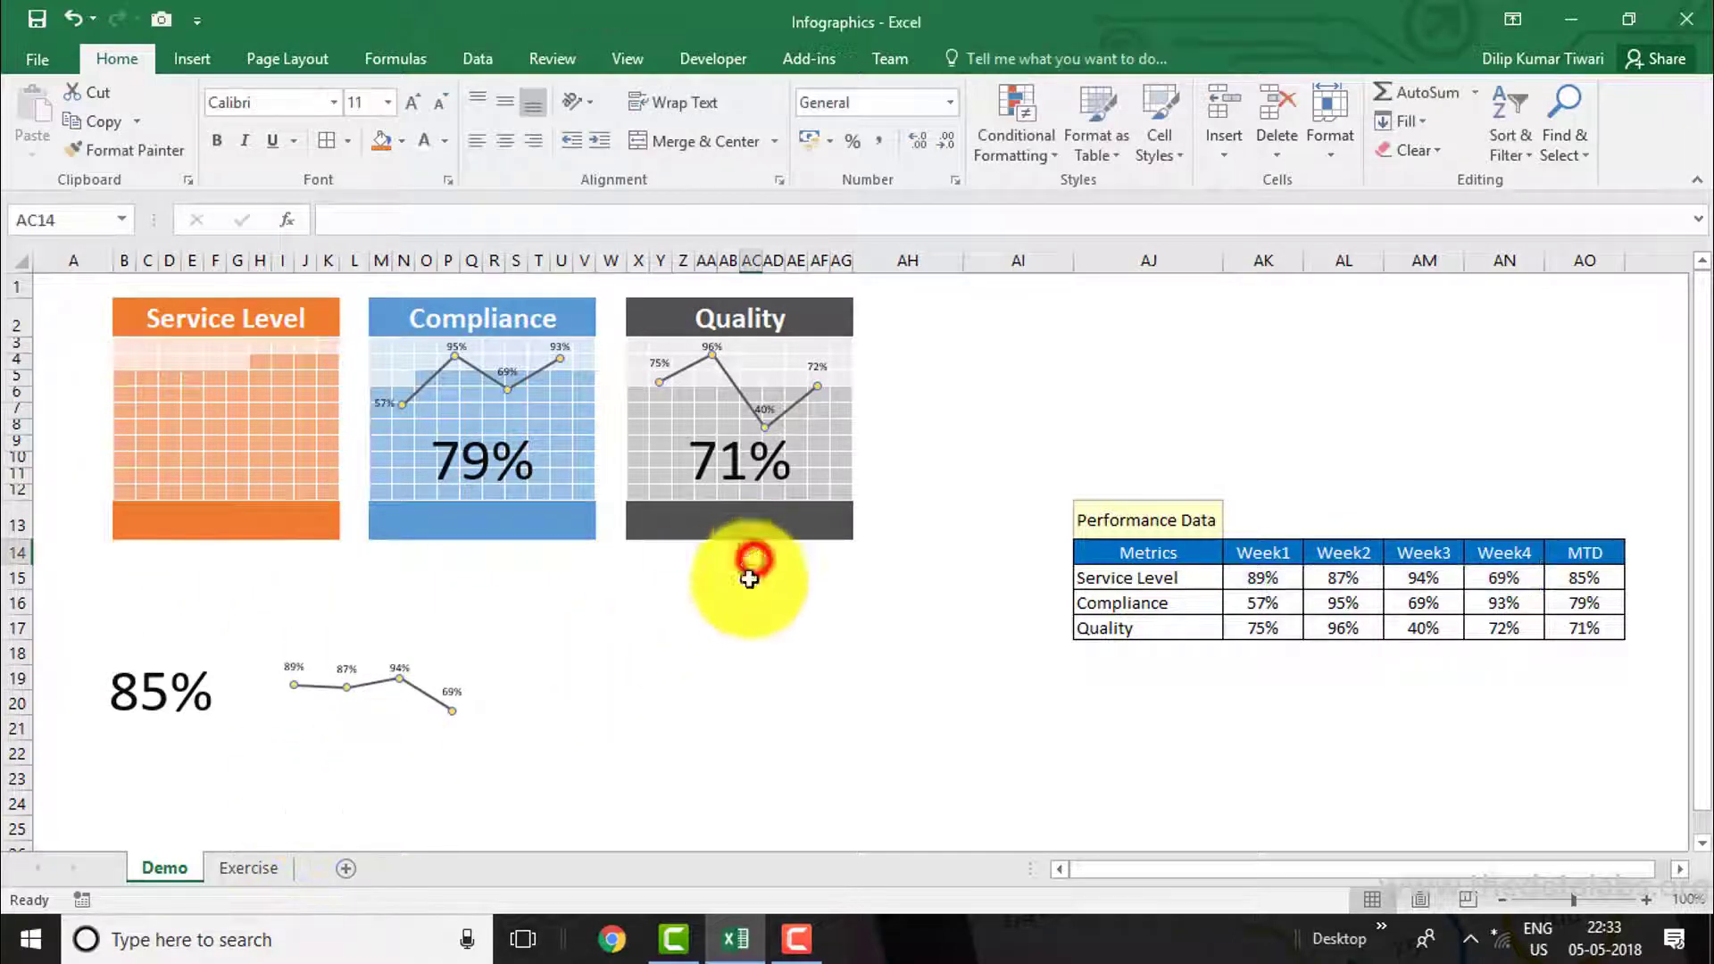
Step: Inspect which Performance Data cells the Service Level text box and line chart are linked to
left_click(198, 665)
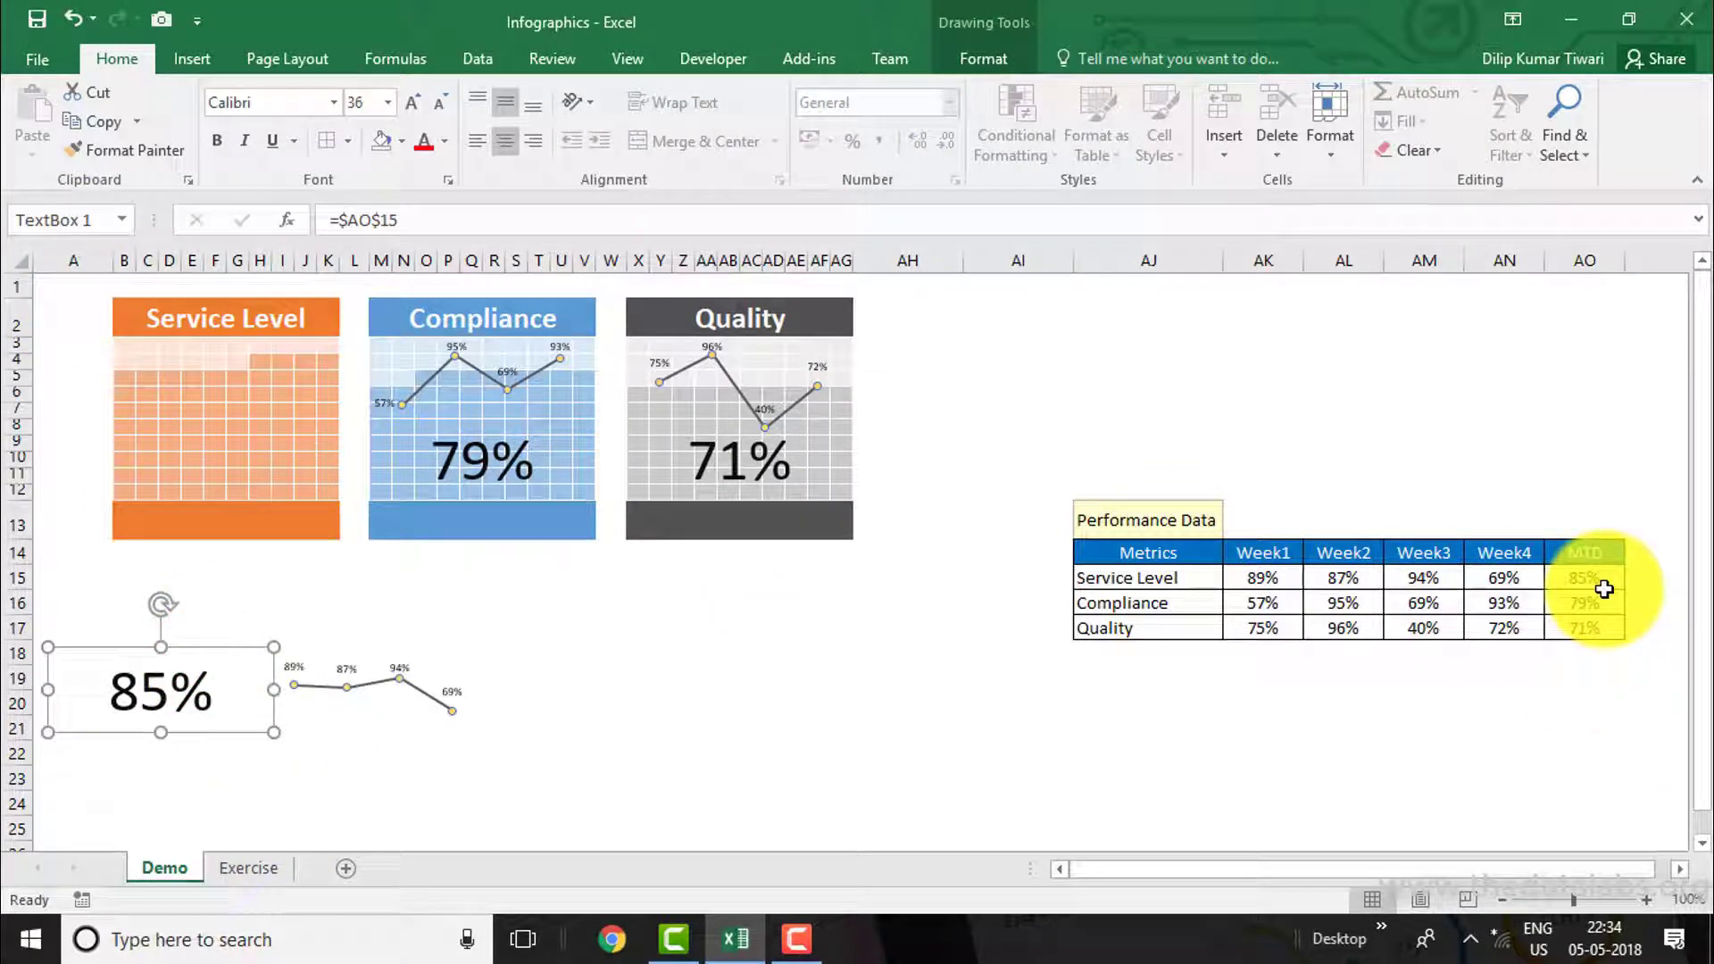
left_click(506, 715)
left_click(452, 658)
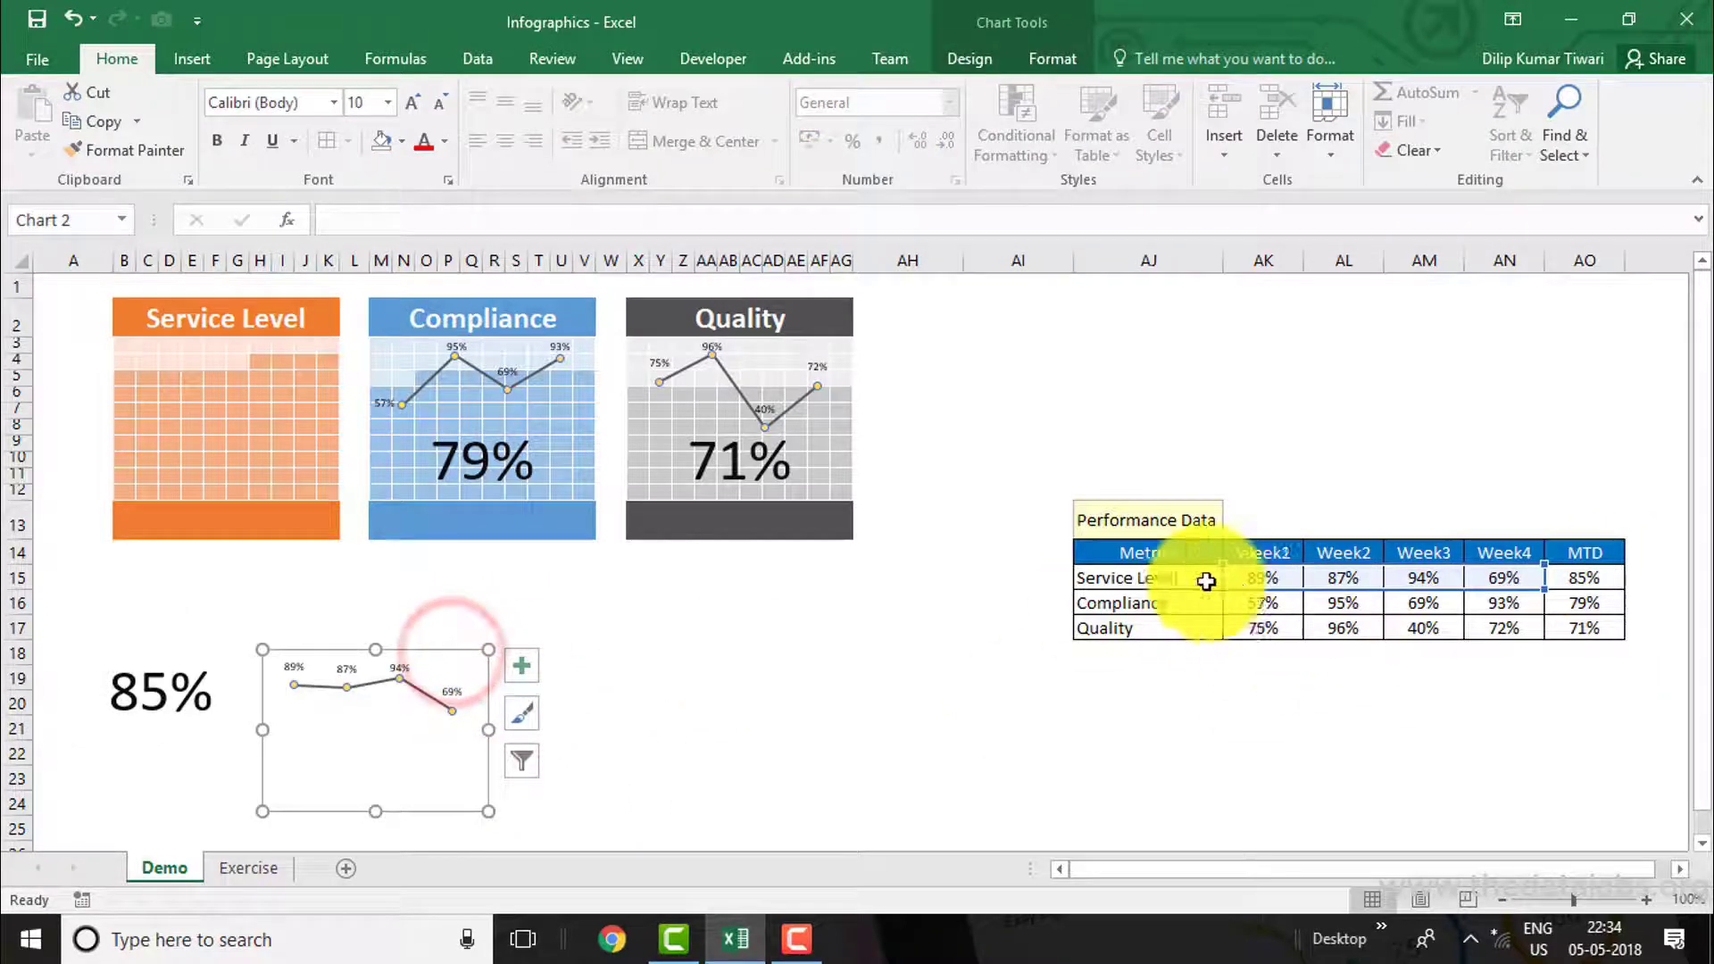
left_click(883, 642)
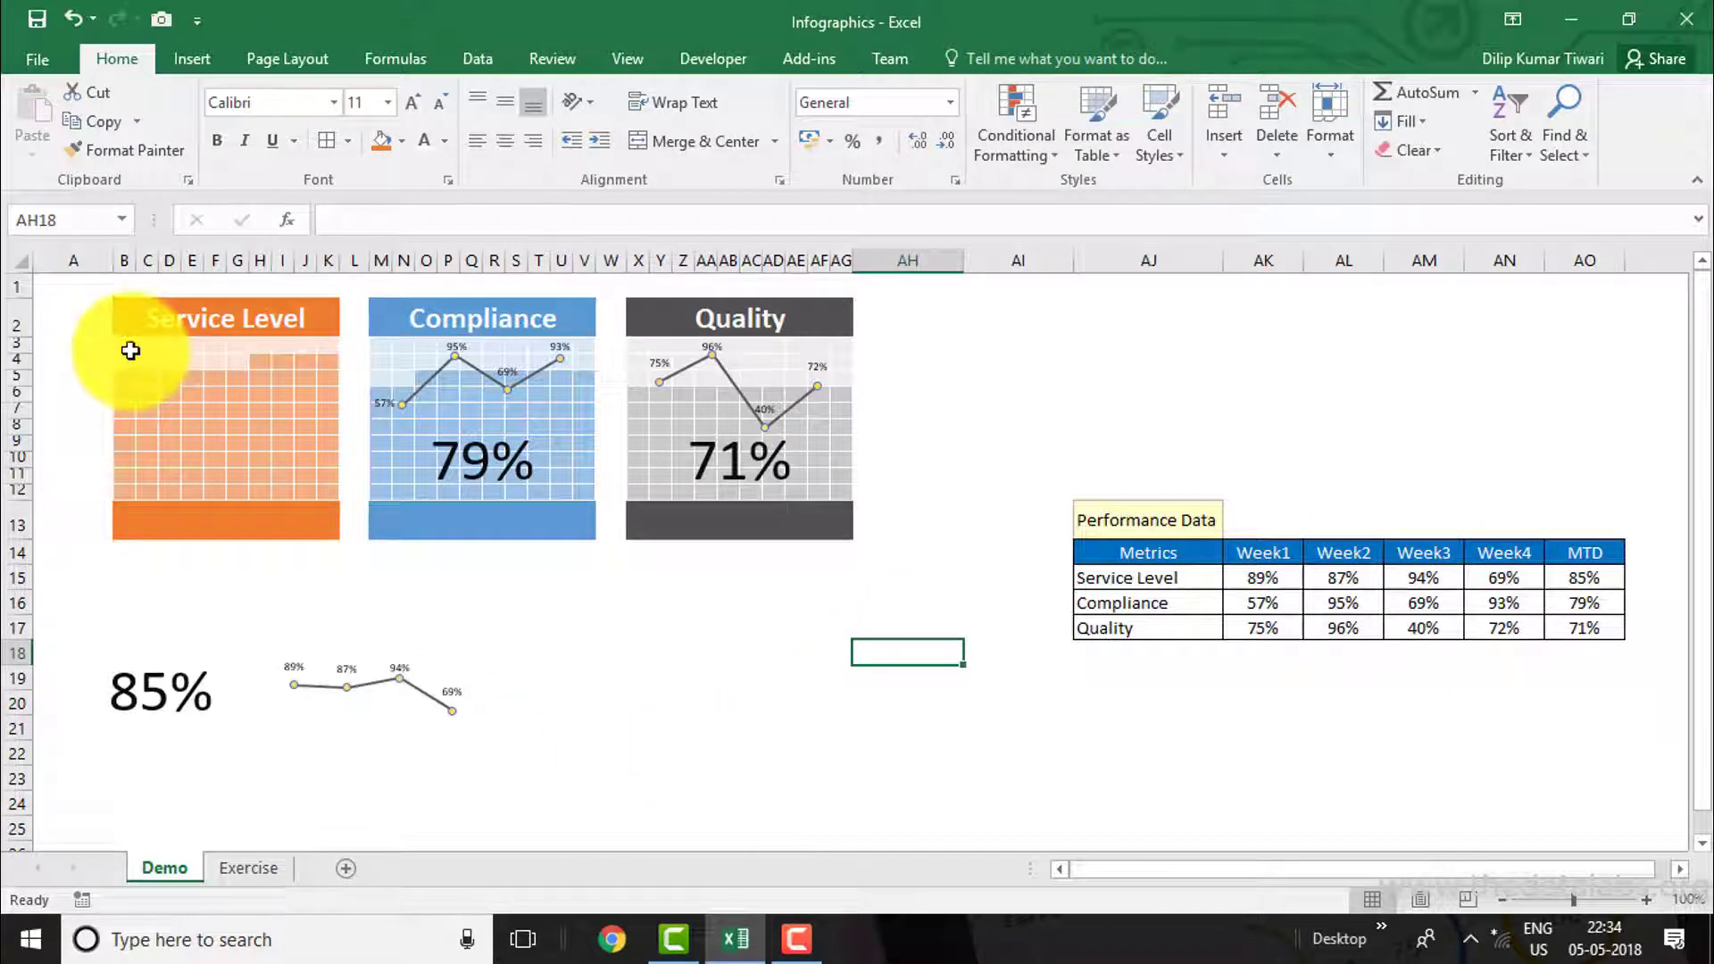
Step: Set the Service Level MTD value in AO15 to 80% and examine the shaded cells in the Service Level grid
left_click_drag(130, 350, 323, 493)
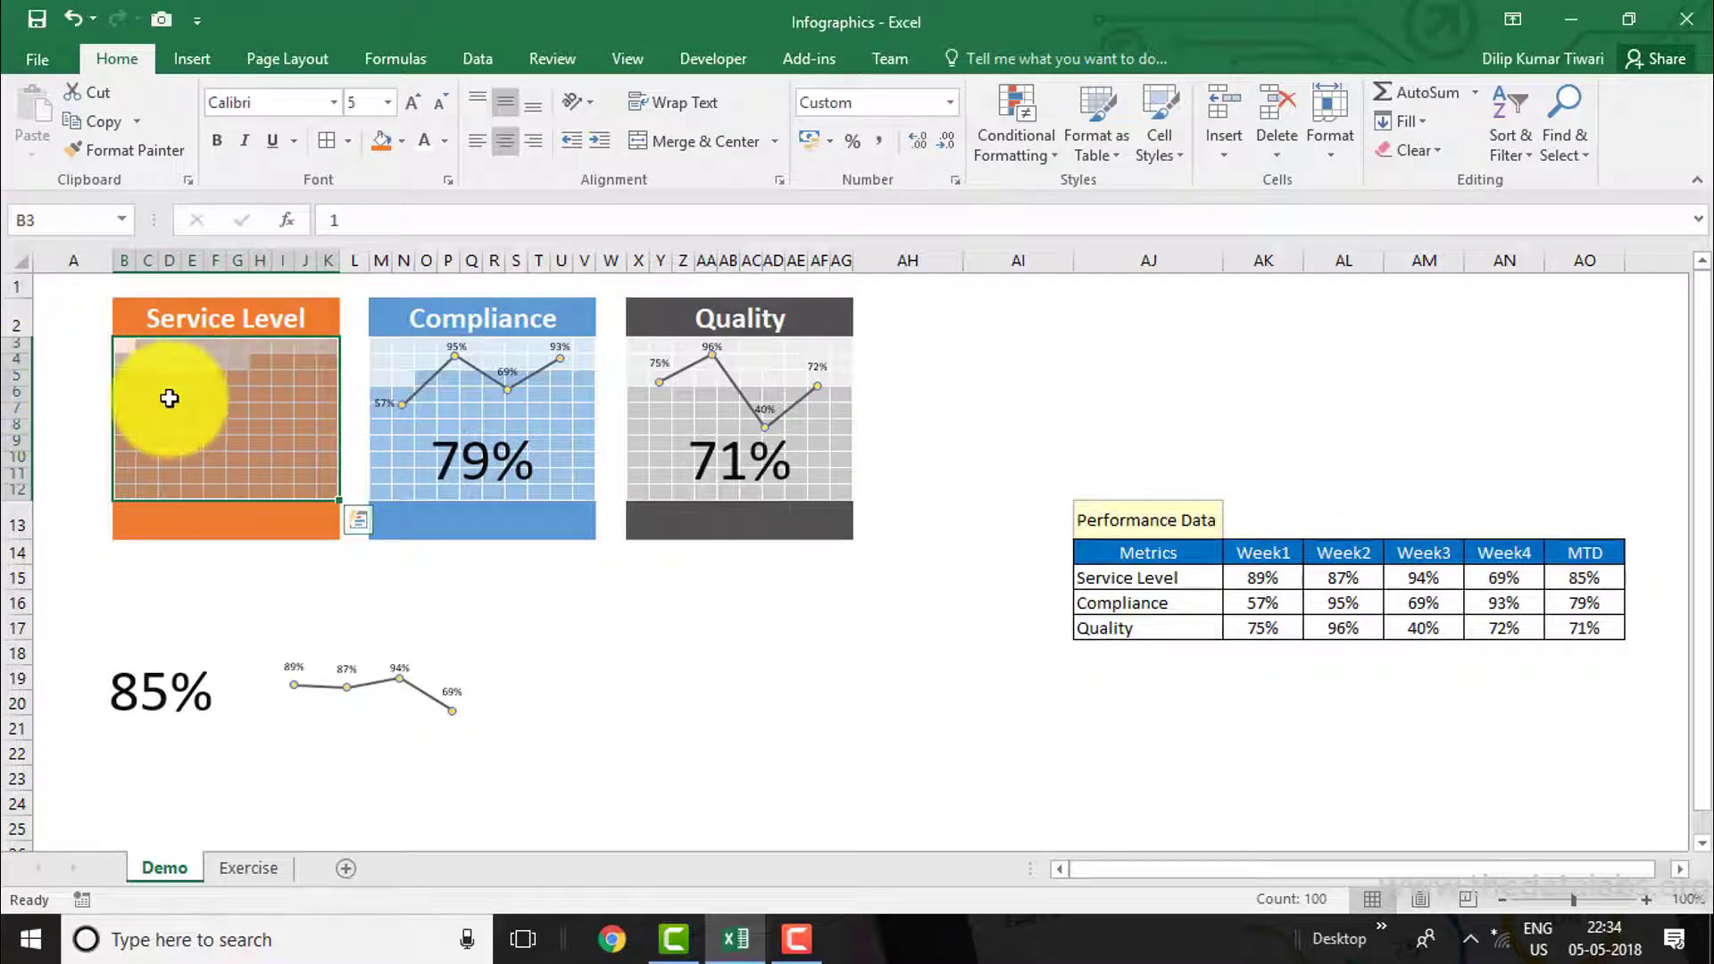
left_click(1588, 582)
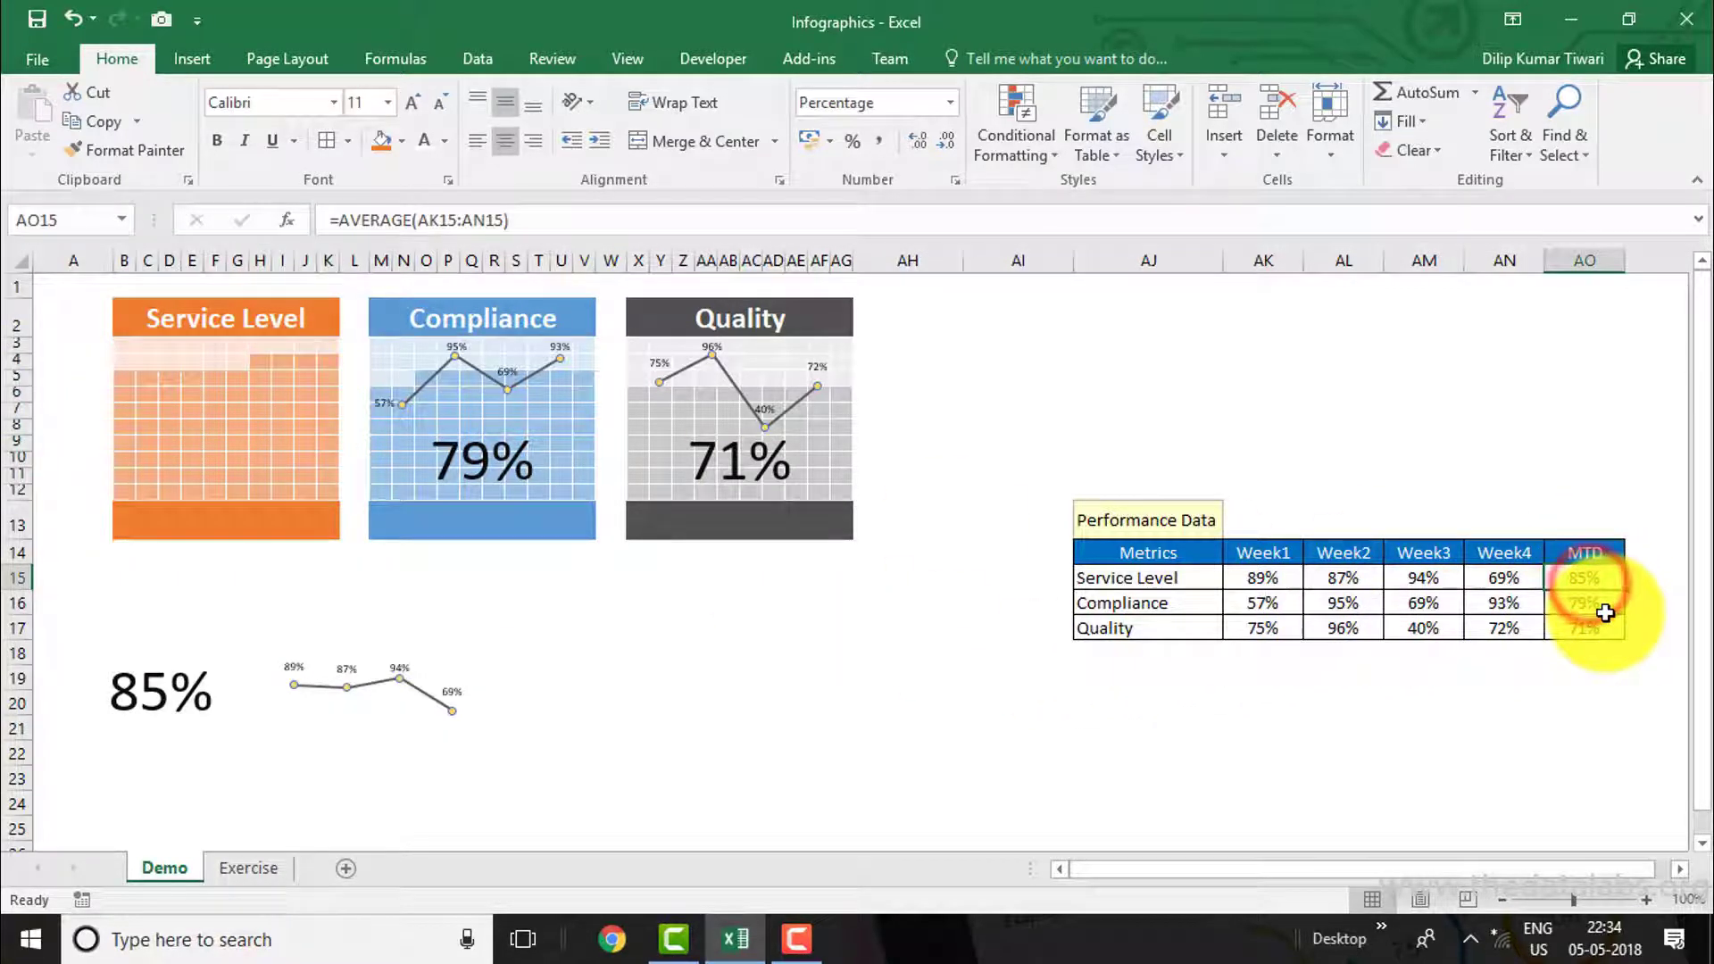
type("80")
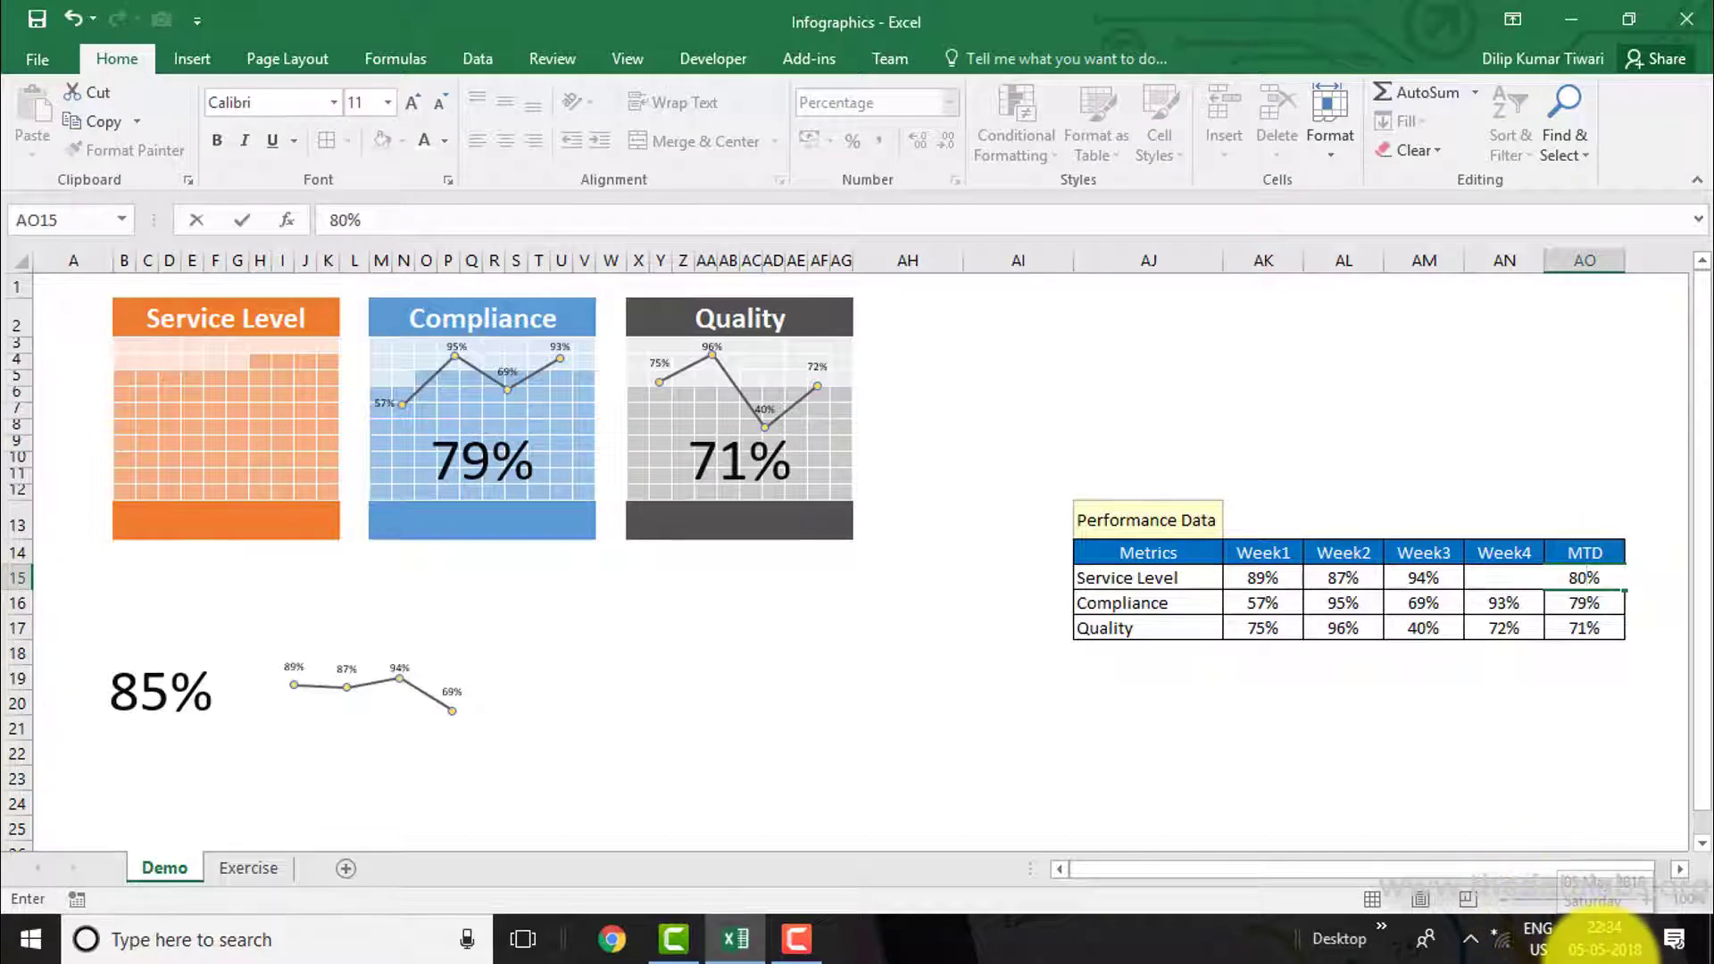
key("Return")
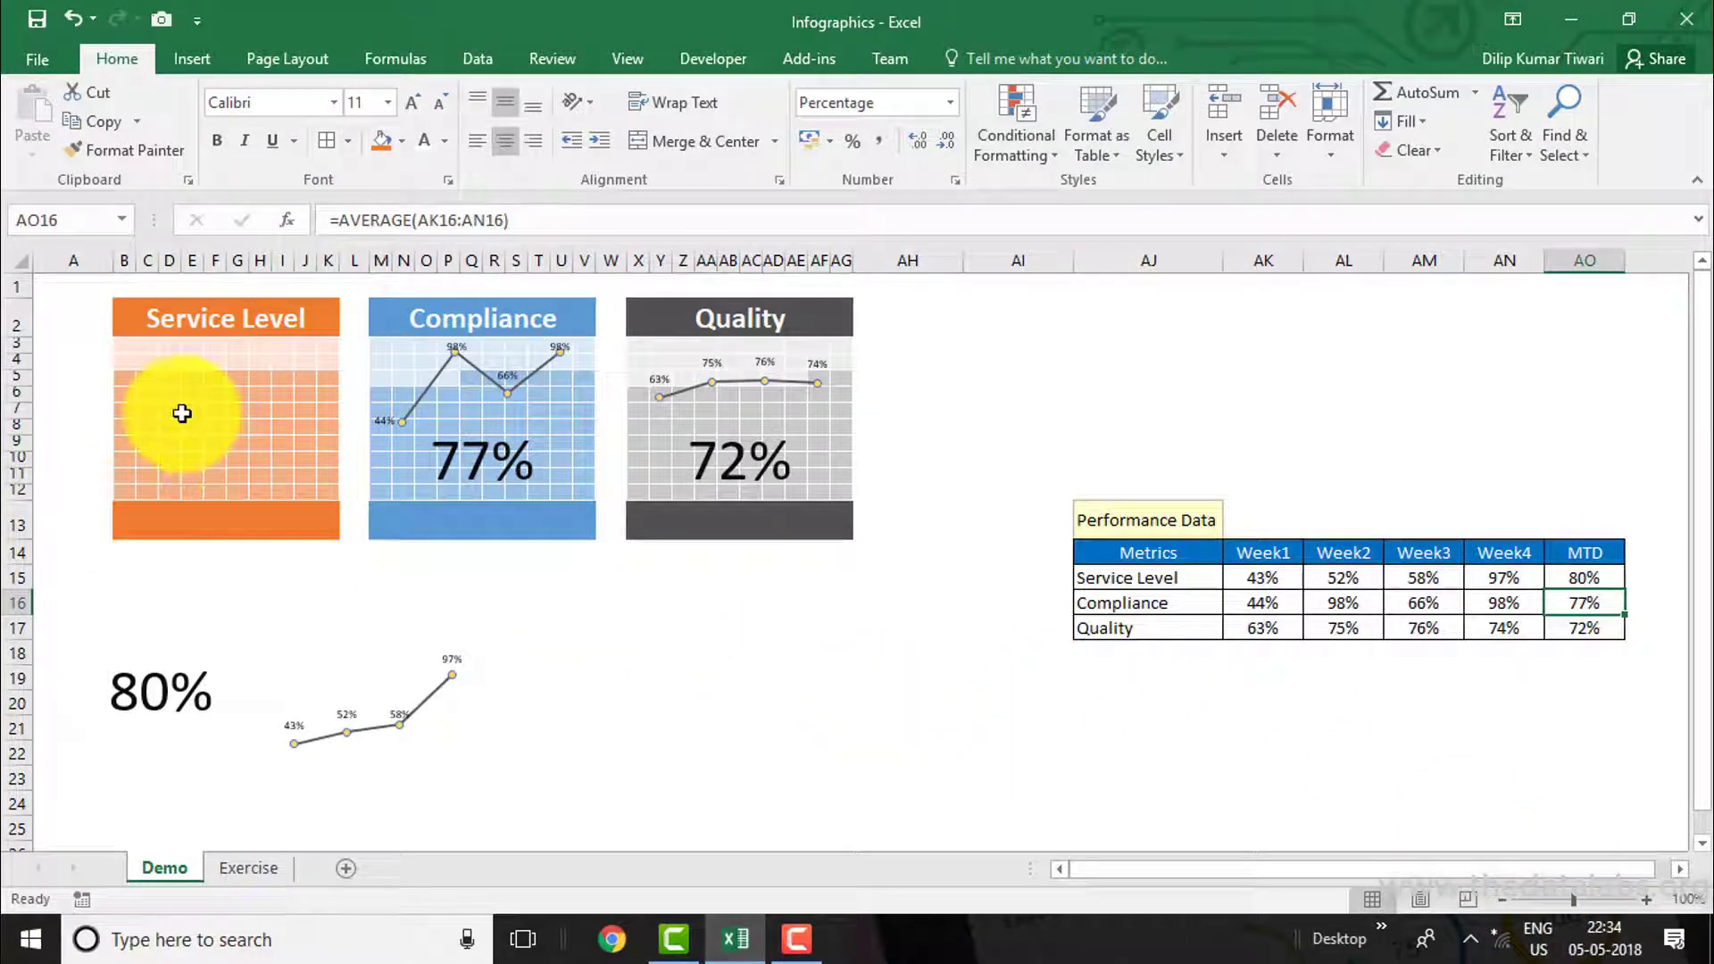
left_click_drag(150, 397, 323, 494)
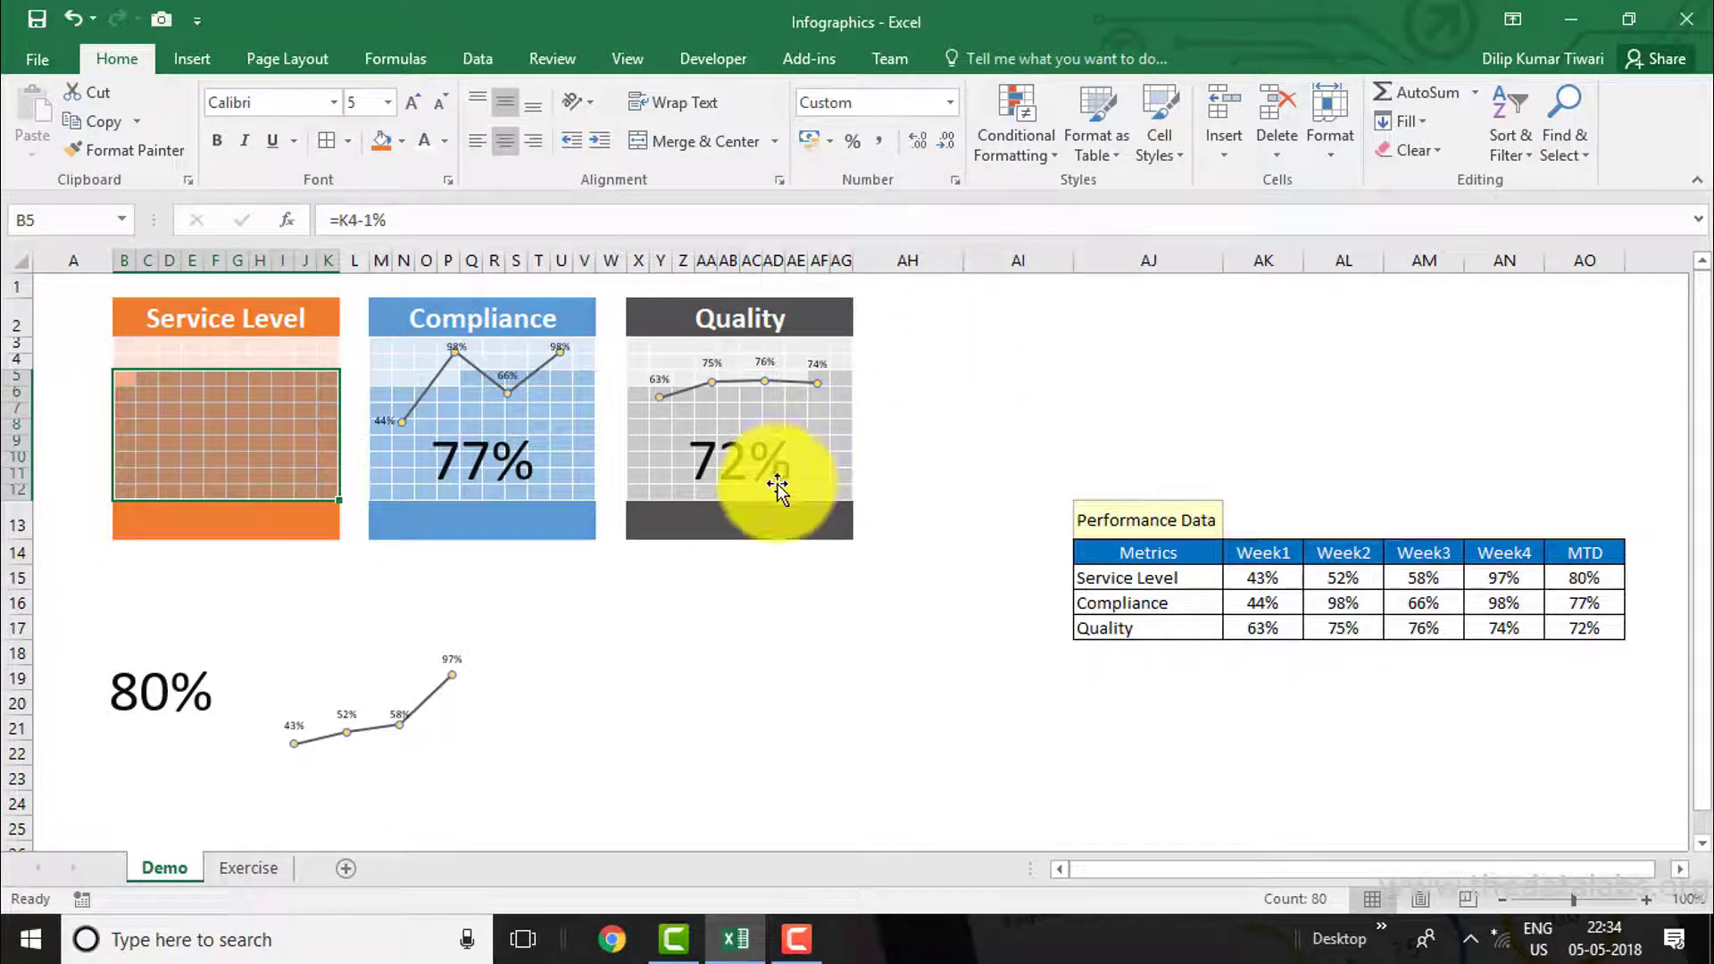
left_click(660, 603)
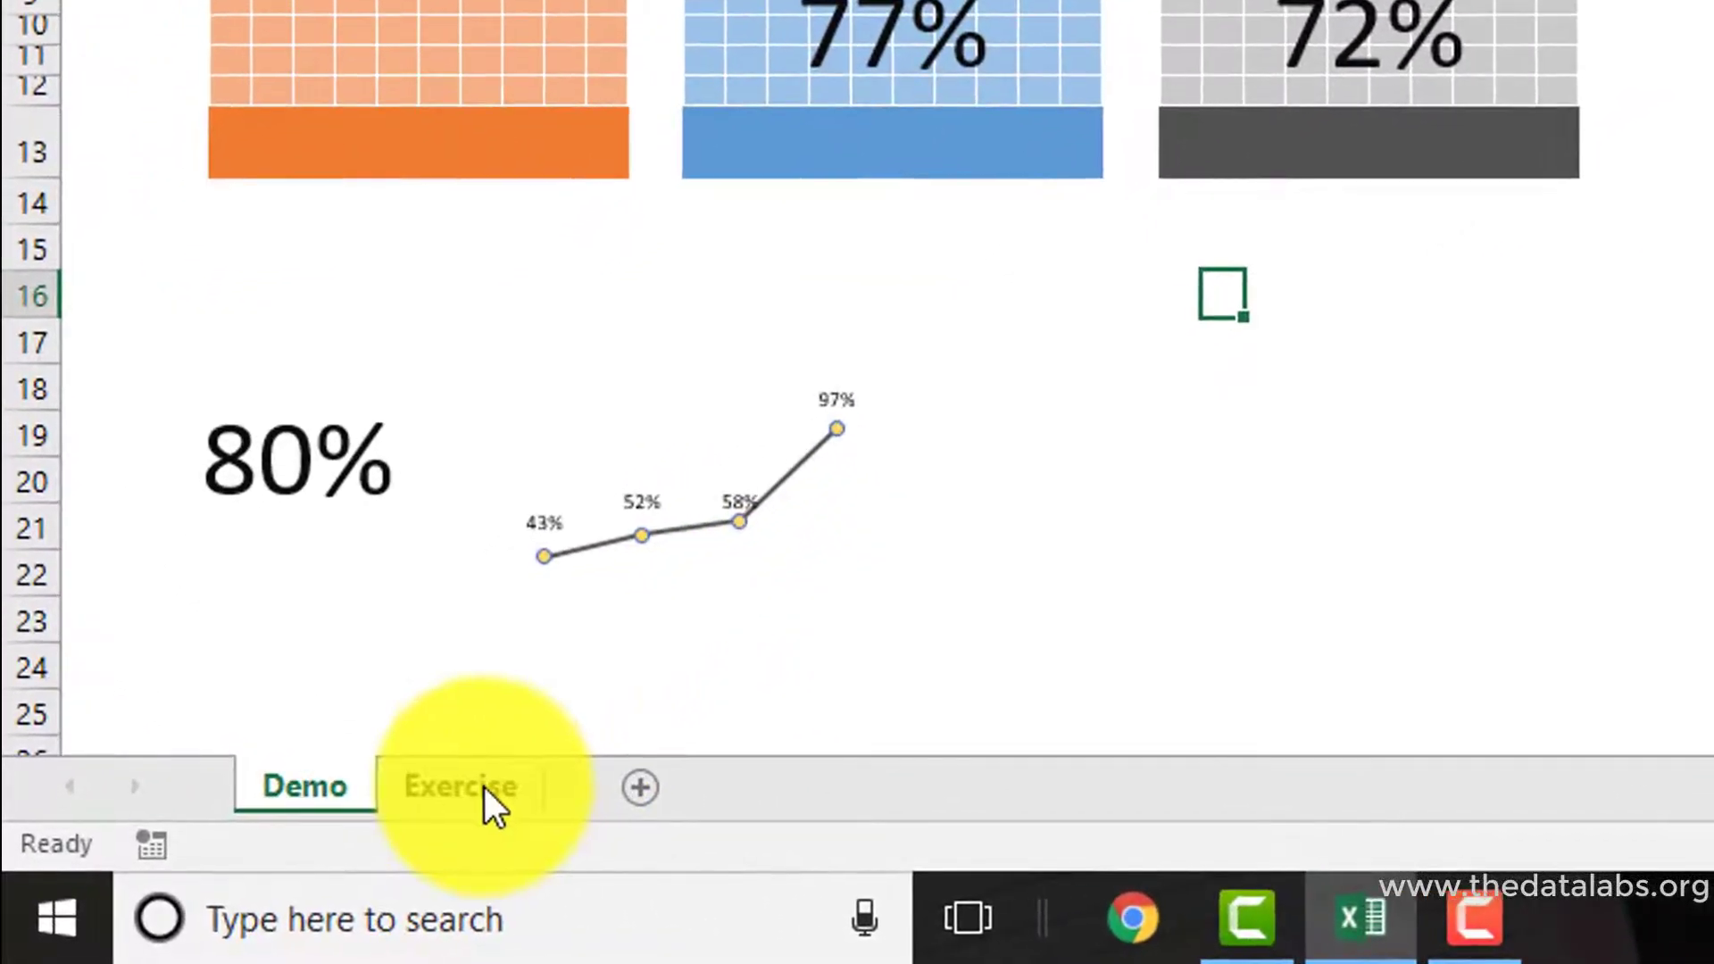
Step: Examine the Performance Data table on the Exercise sheet and compare it with the Service Level panel on the Demo sheet
left_click(297, 849)
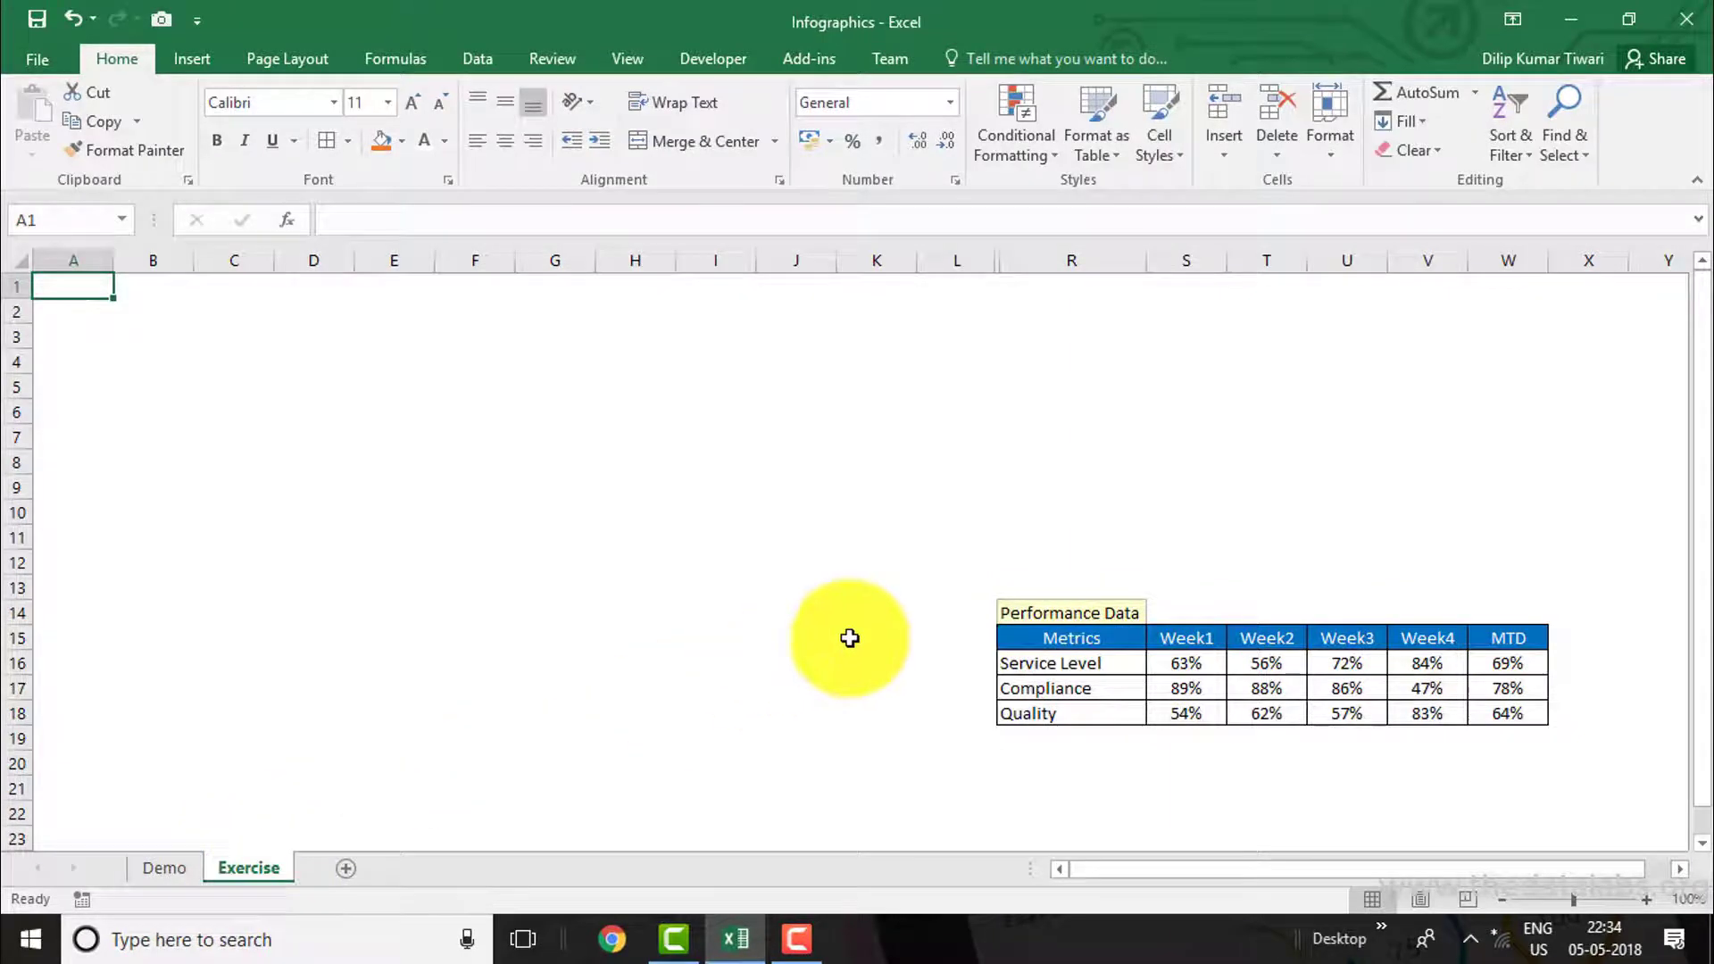
left_click_drag(1072, 644, 1481, 708)
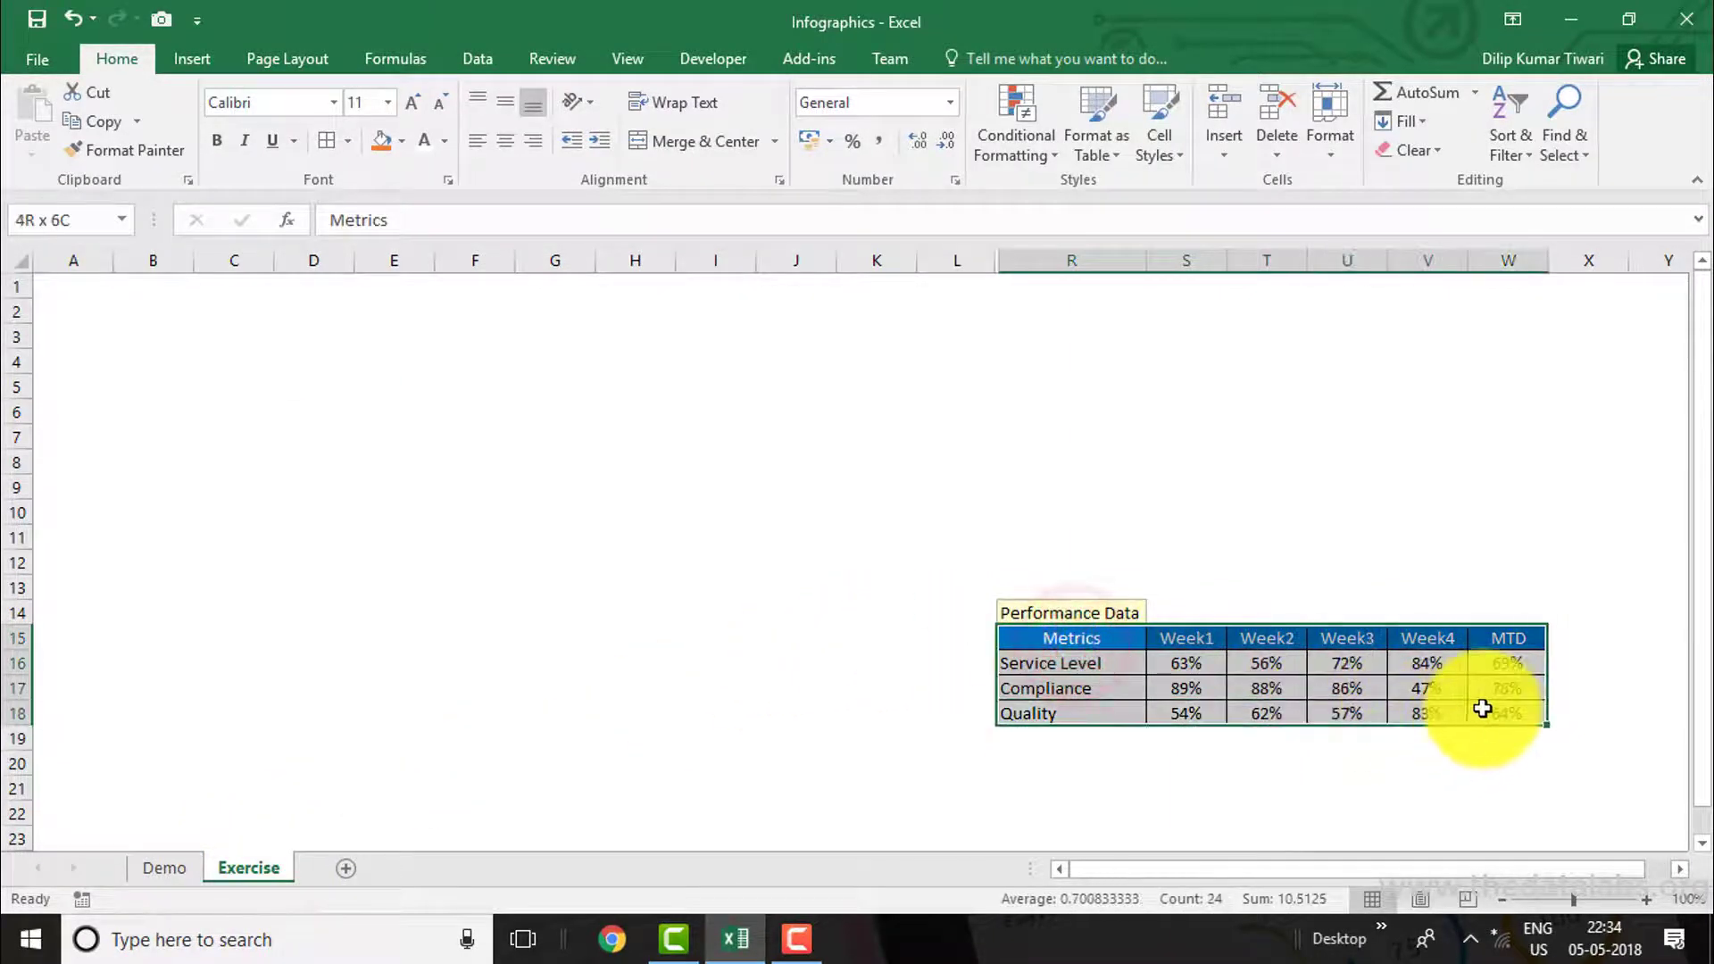
left_click(159, 864)
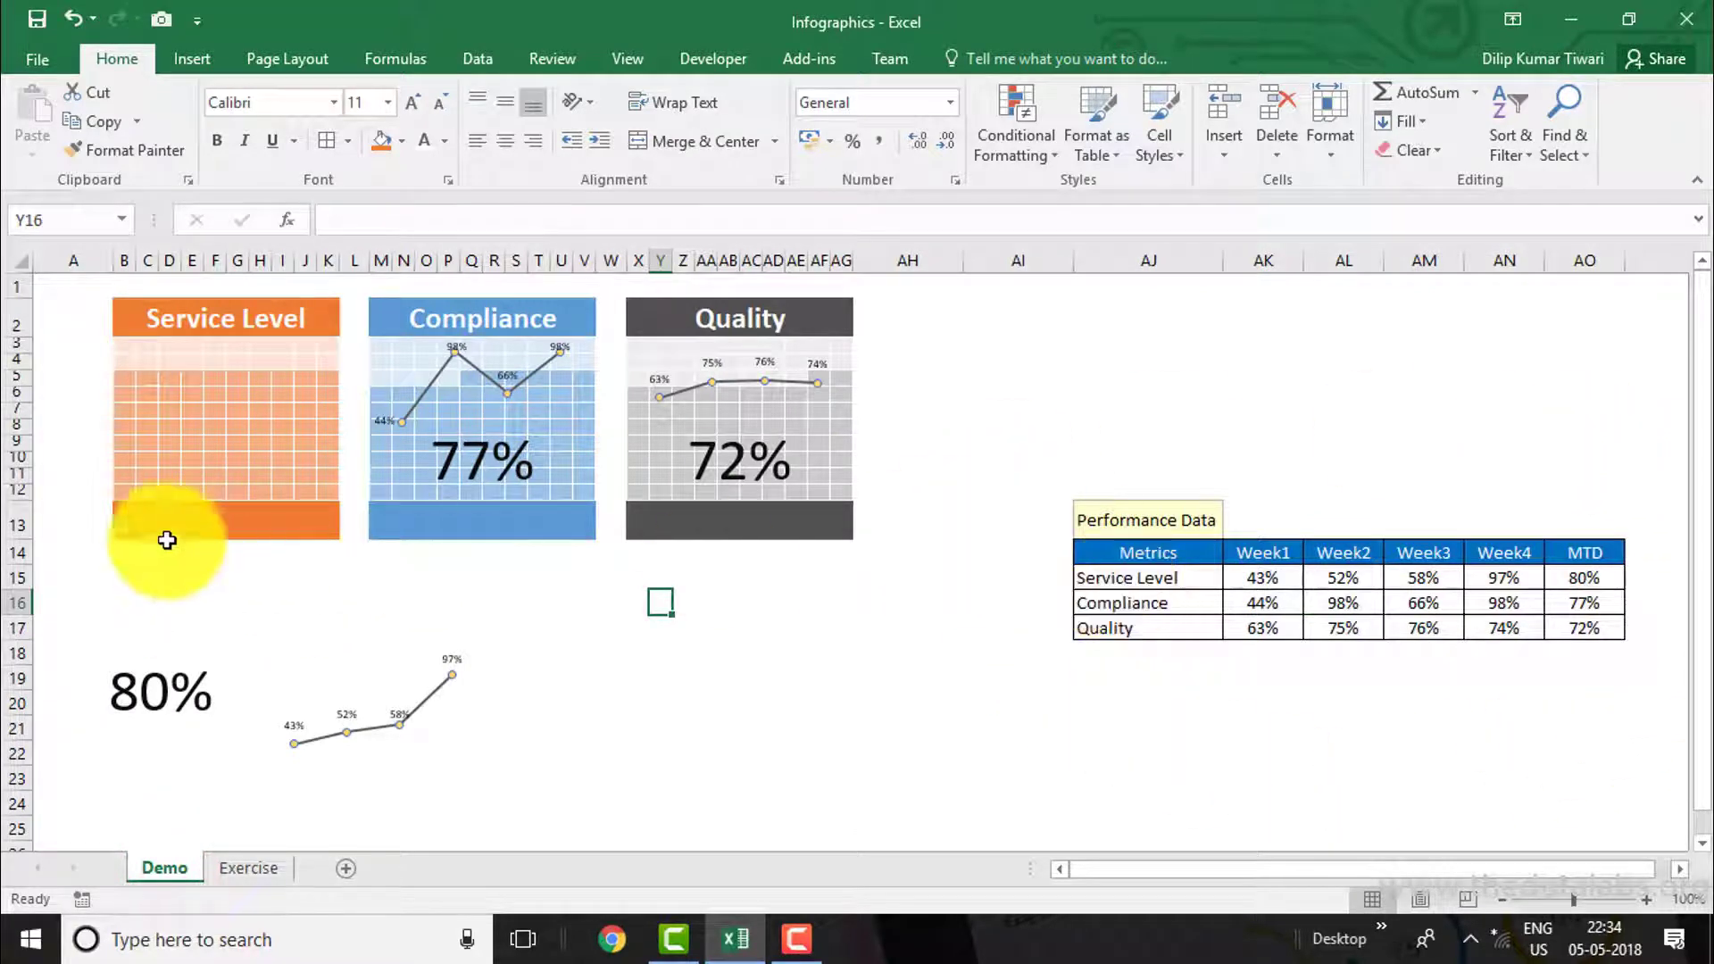
left_click(242, 864)
left_click(466, 591)
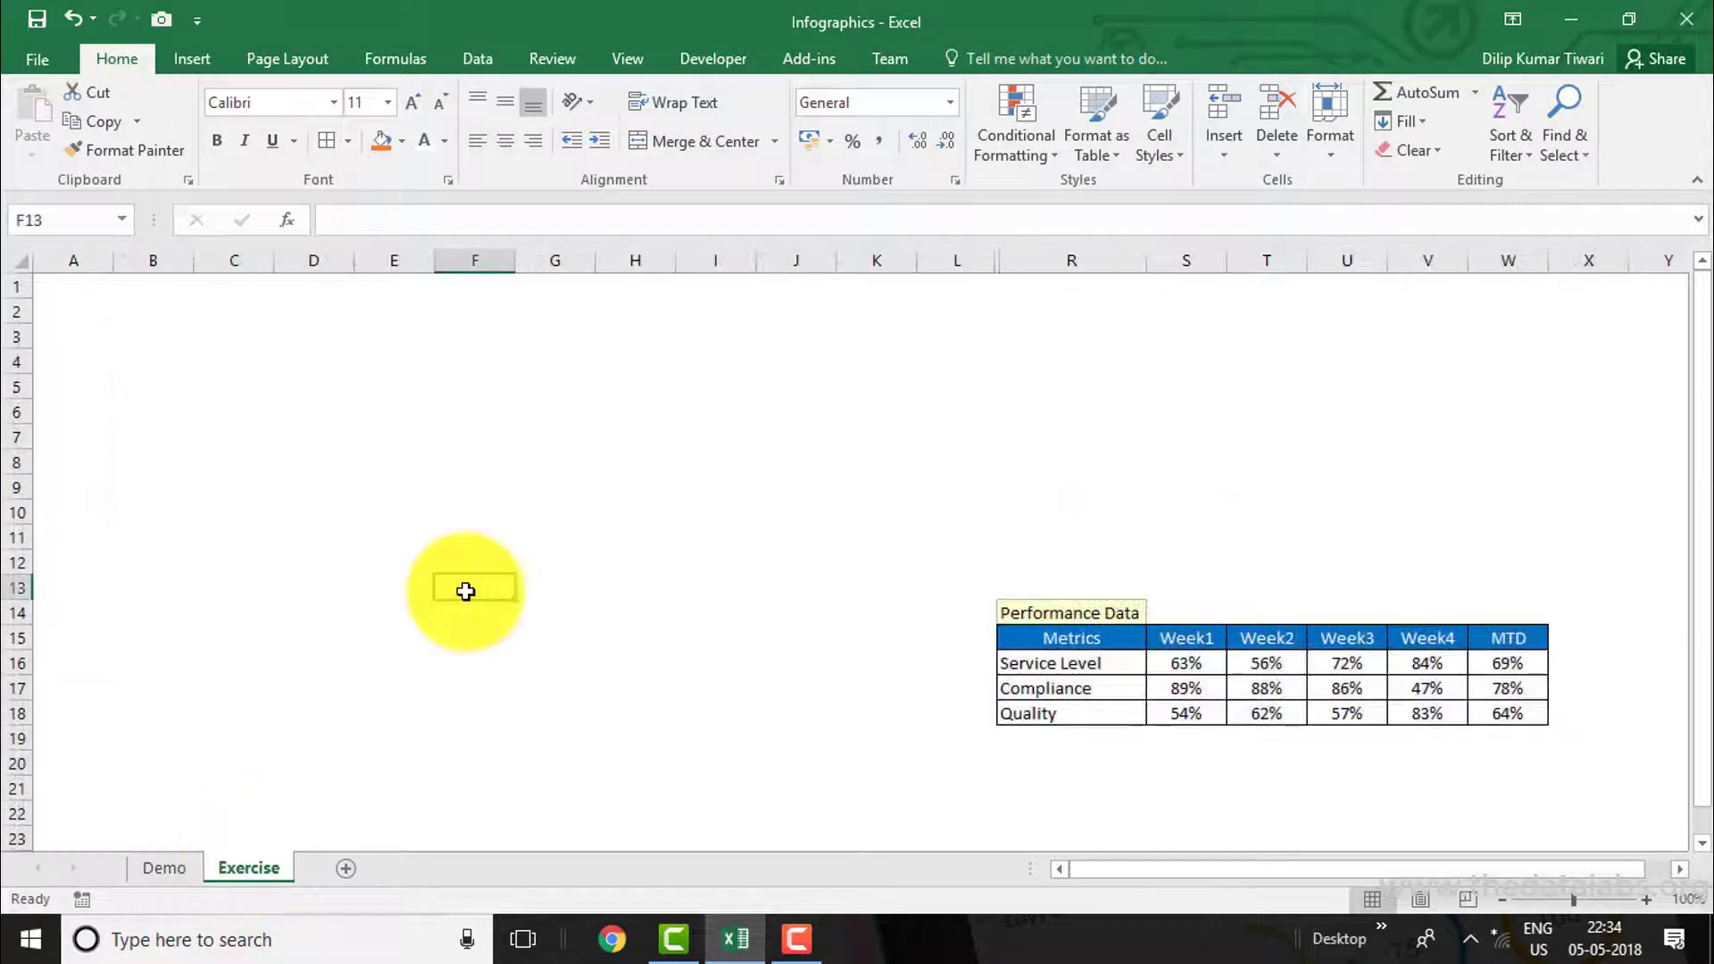
left_click(159, 351)
left_click(165, 866)
left_click_drag(142, 345, 295, 500)
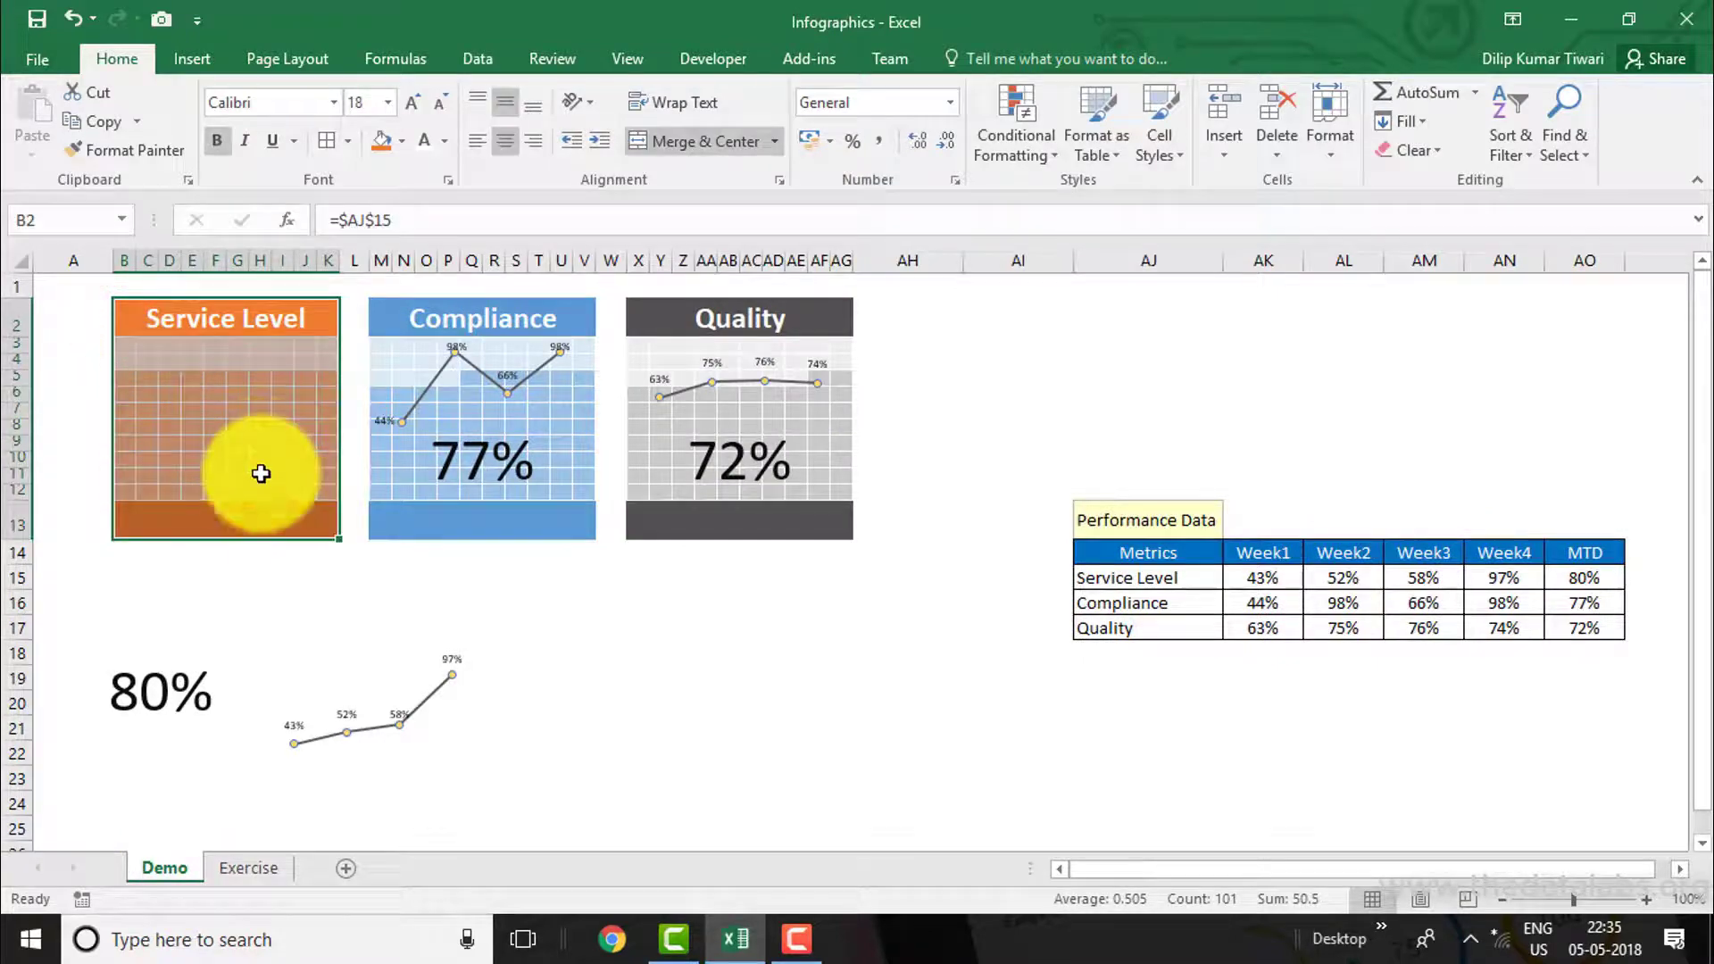
Step: Fill the 10-by-10 range B3:K12 on the Exercise sheet with the lightest orange theme color
left_click(224, 862)
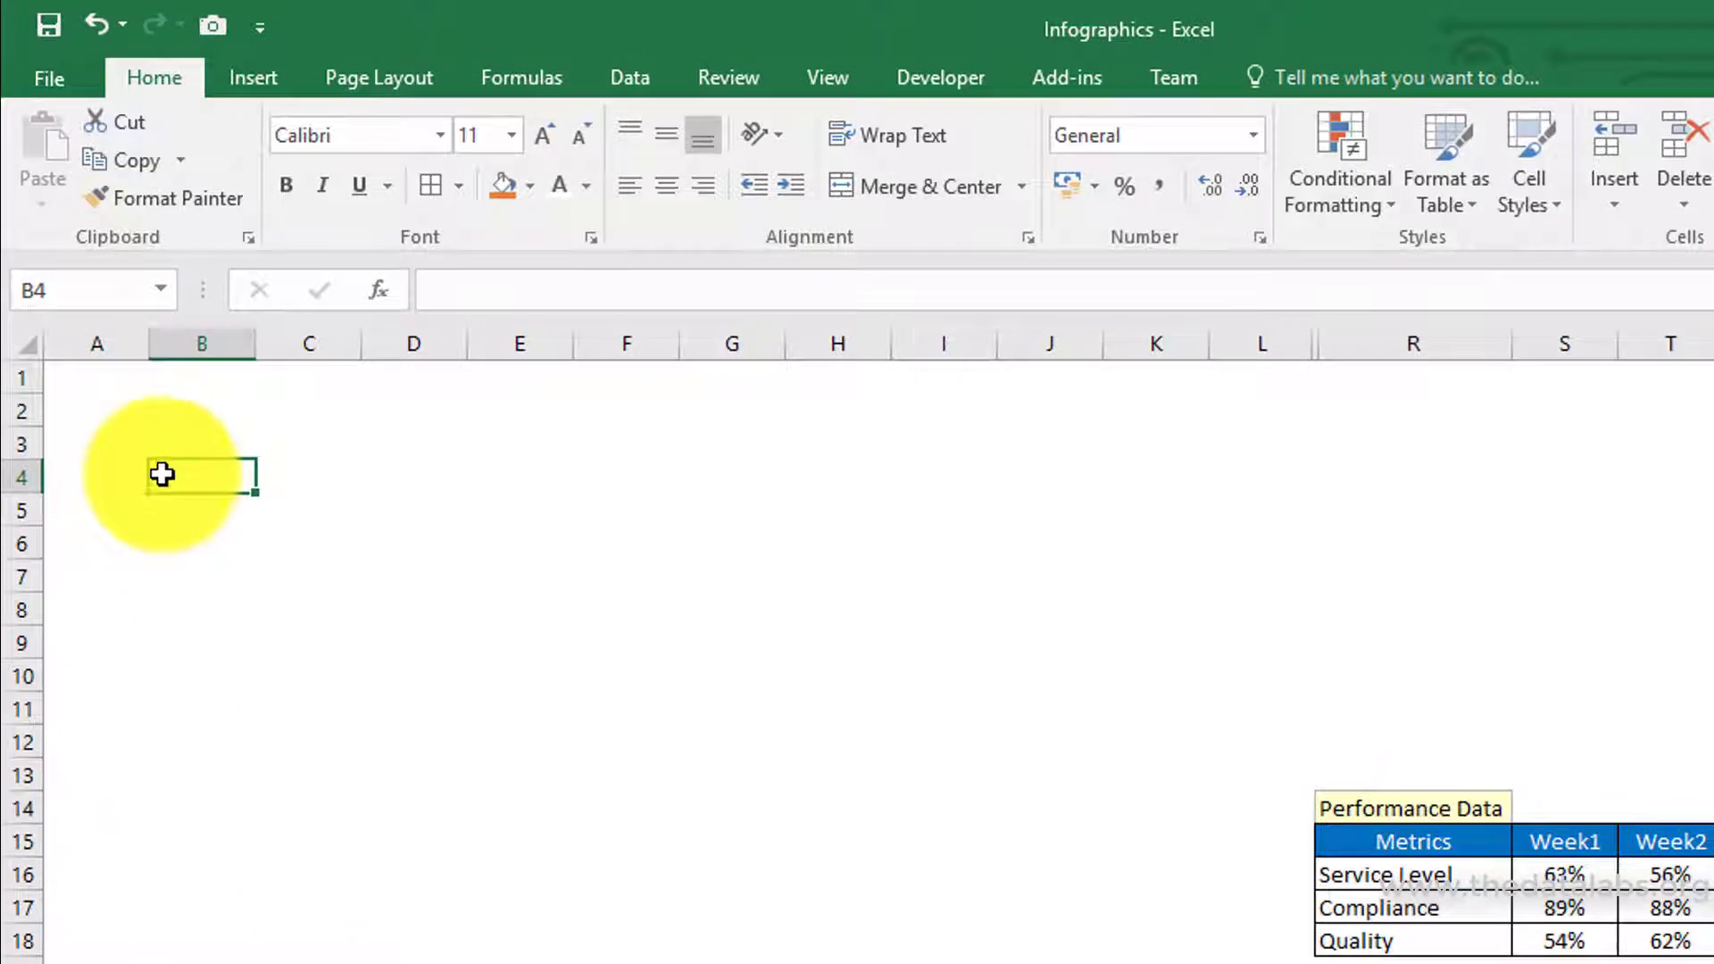
left_click(177, 444)
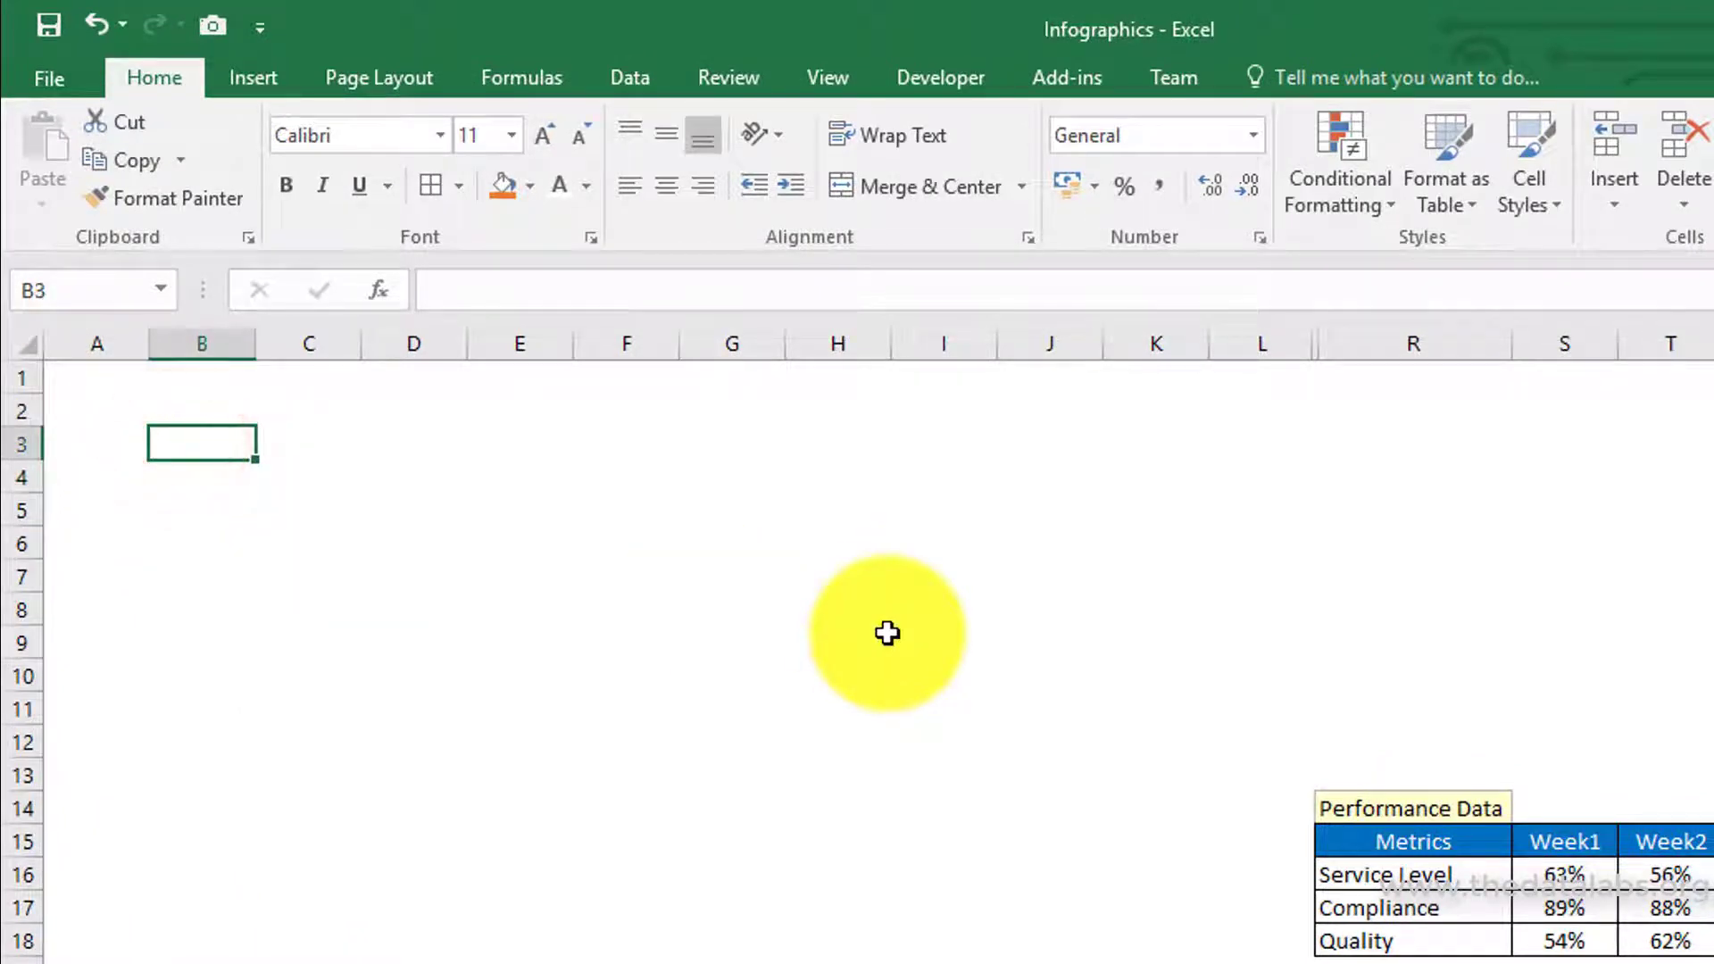
key("shift+Right")
key("shift+Down")
key("shift+Down")
key("shift+Down")
key("shift+Down")
key("shift+Down")
key("shift+Down")
key("shift+Down")
key("shift+Down")
key("shift+Down")
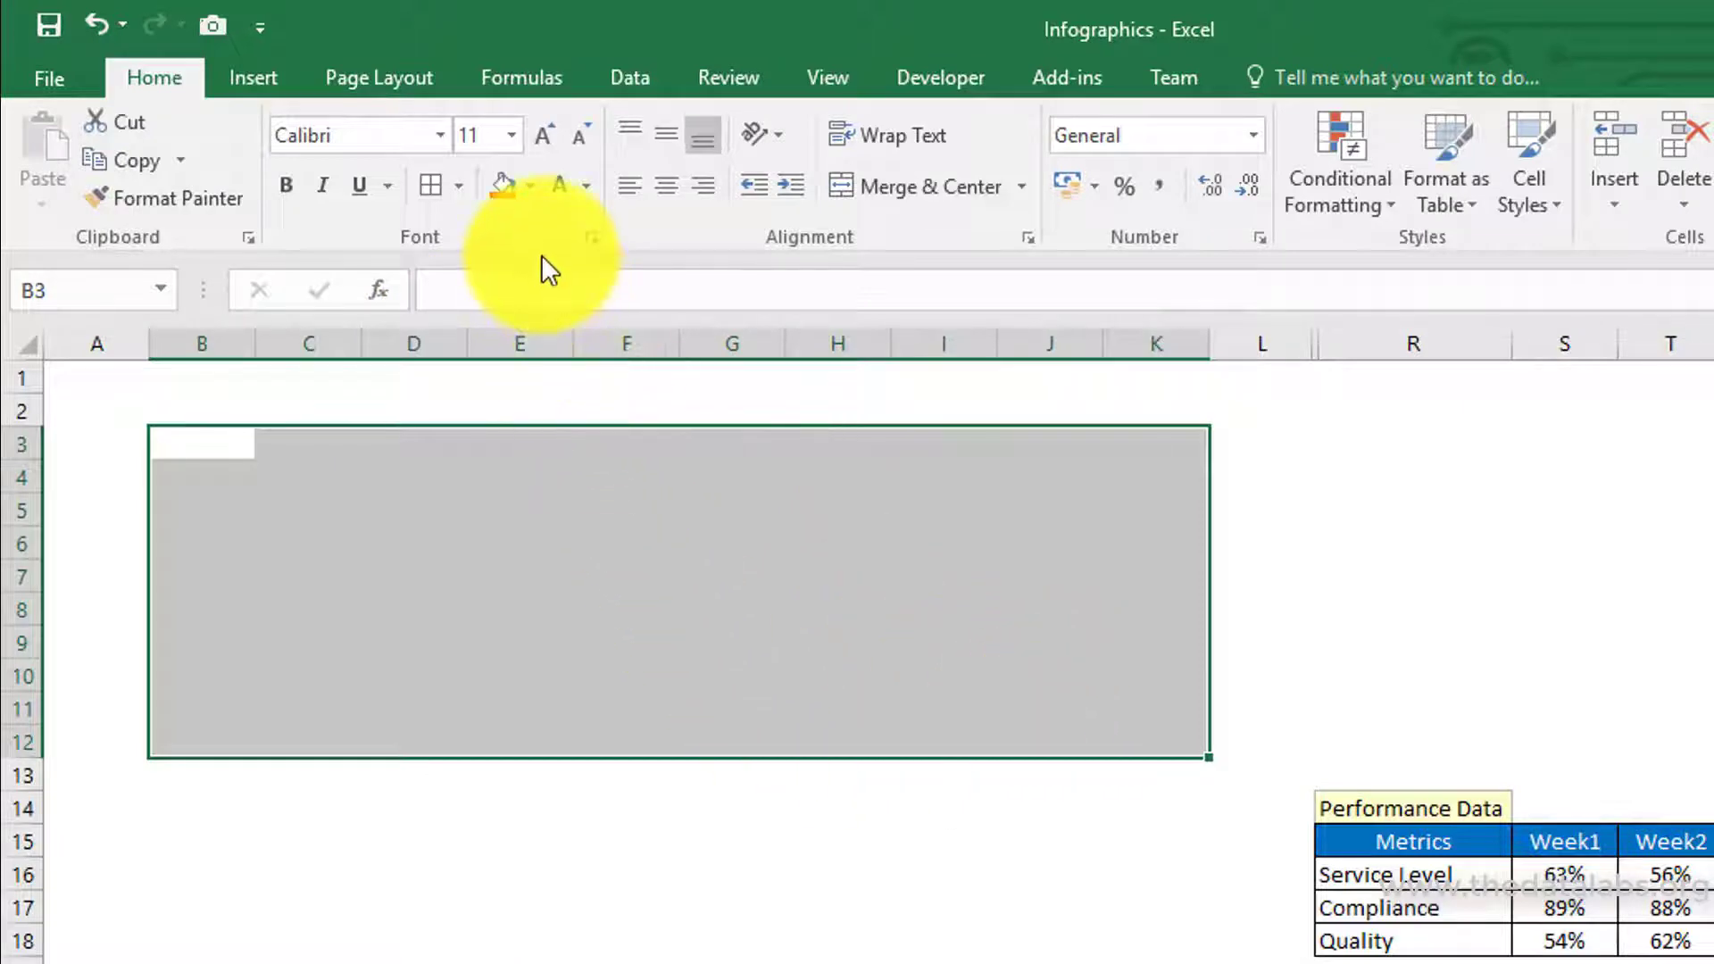
left_click(530, 187)
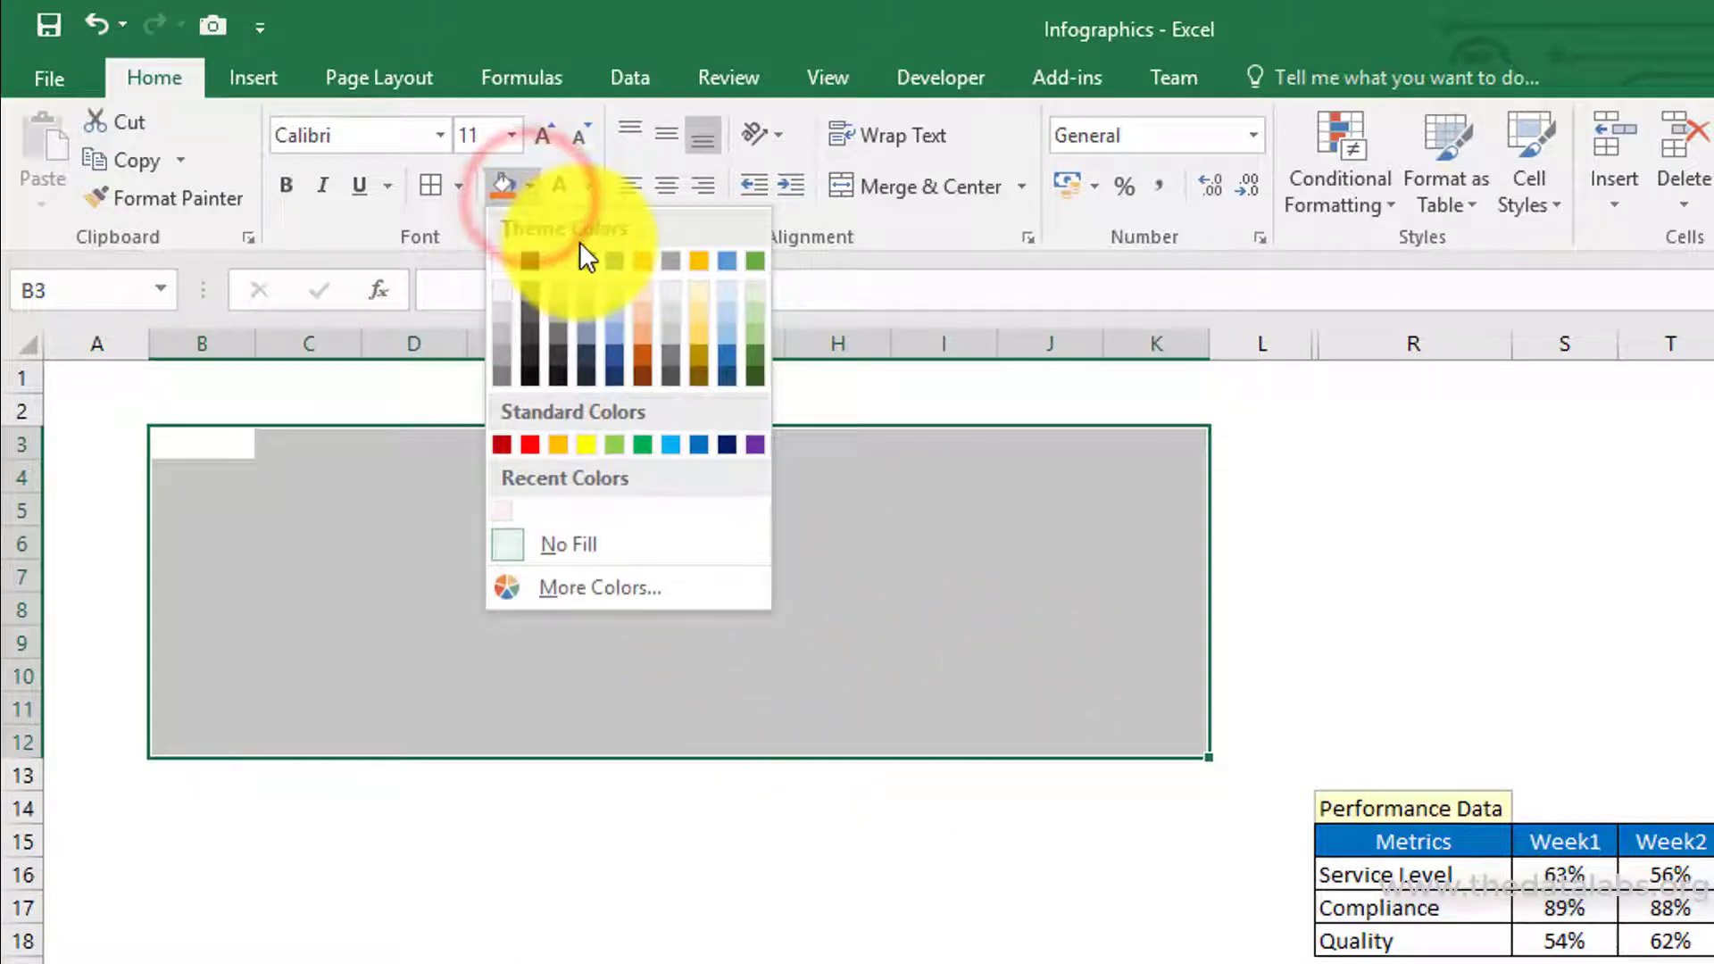
left_click(643, 288)
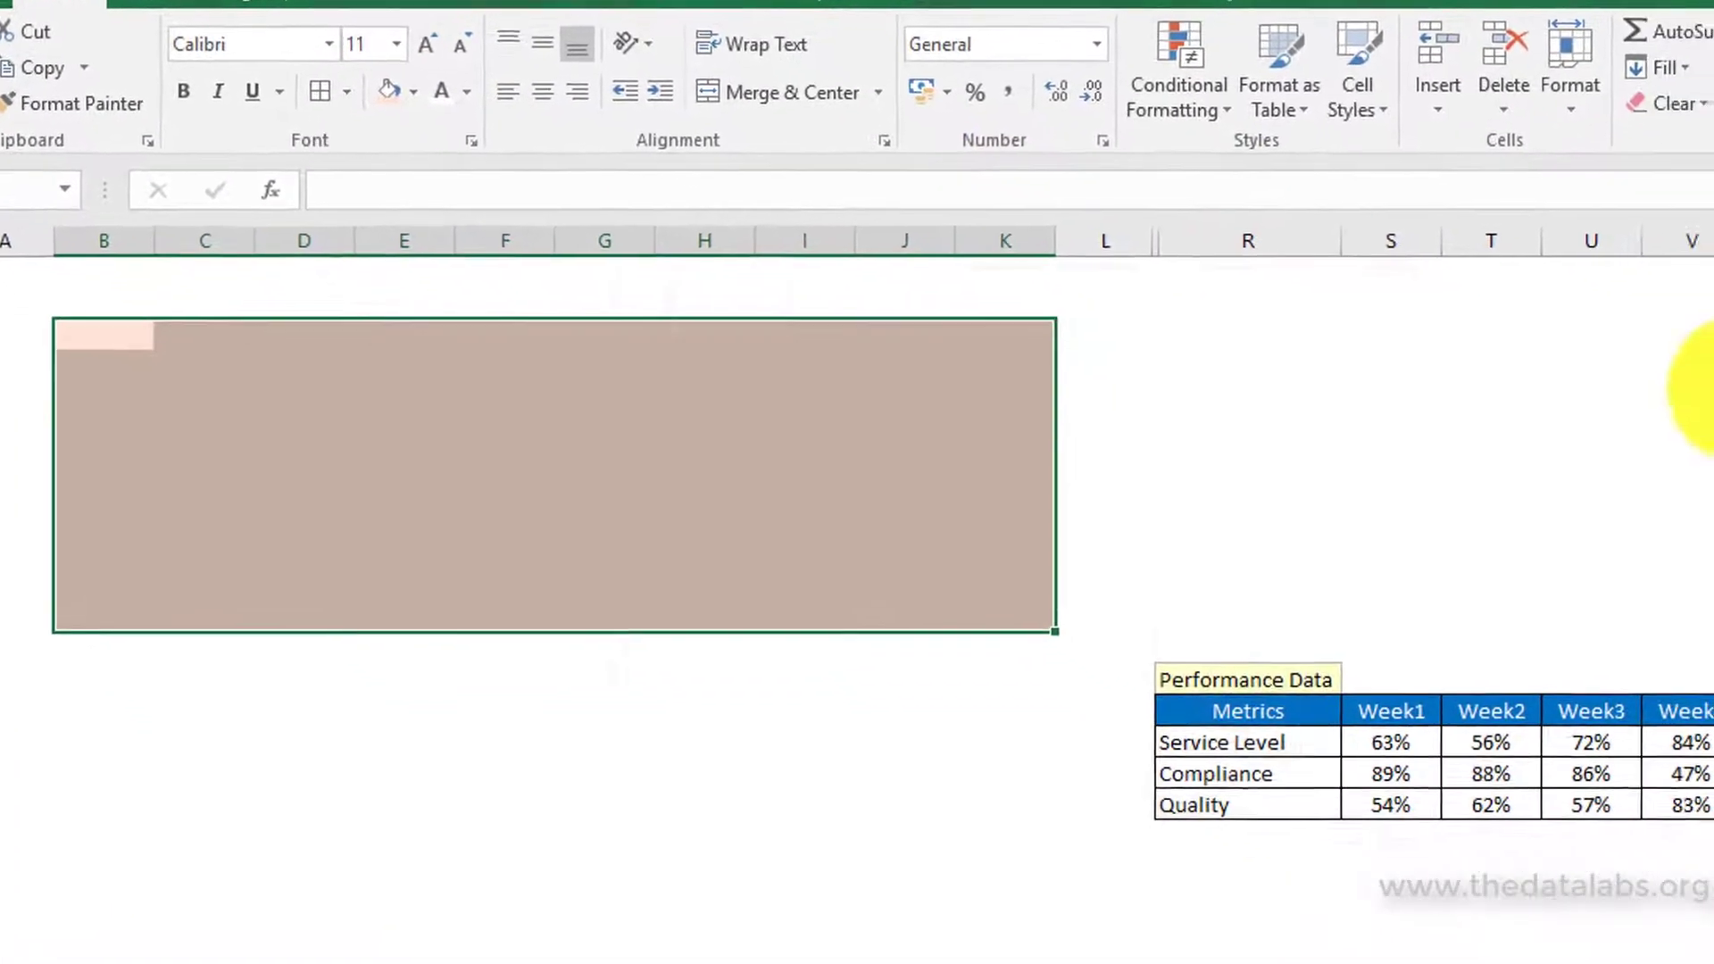
Step: Apply white outline and inside borders to the range B3:K12
key("ctrl+1")
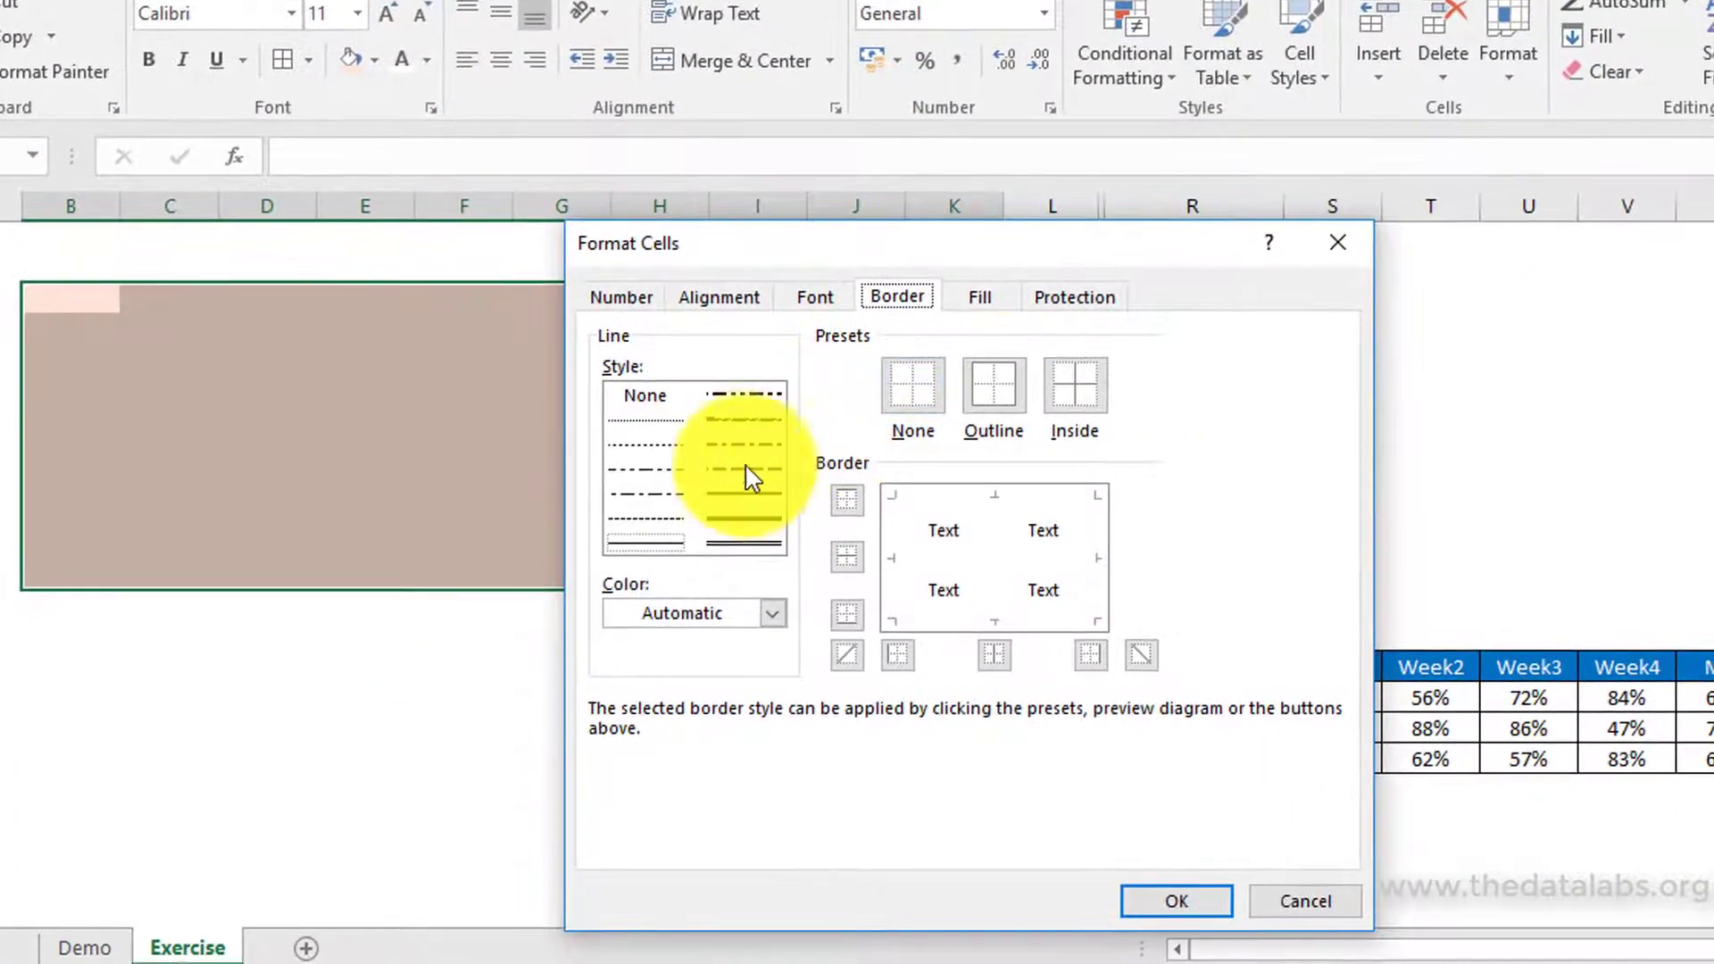
left_click(658, 611)
left_click(619, 310)
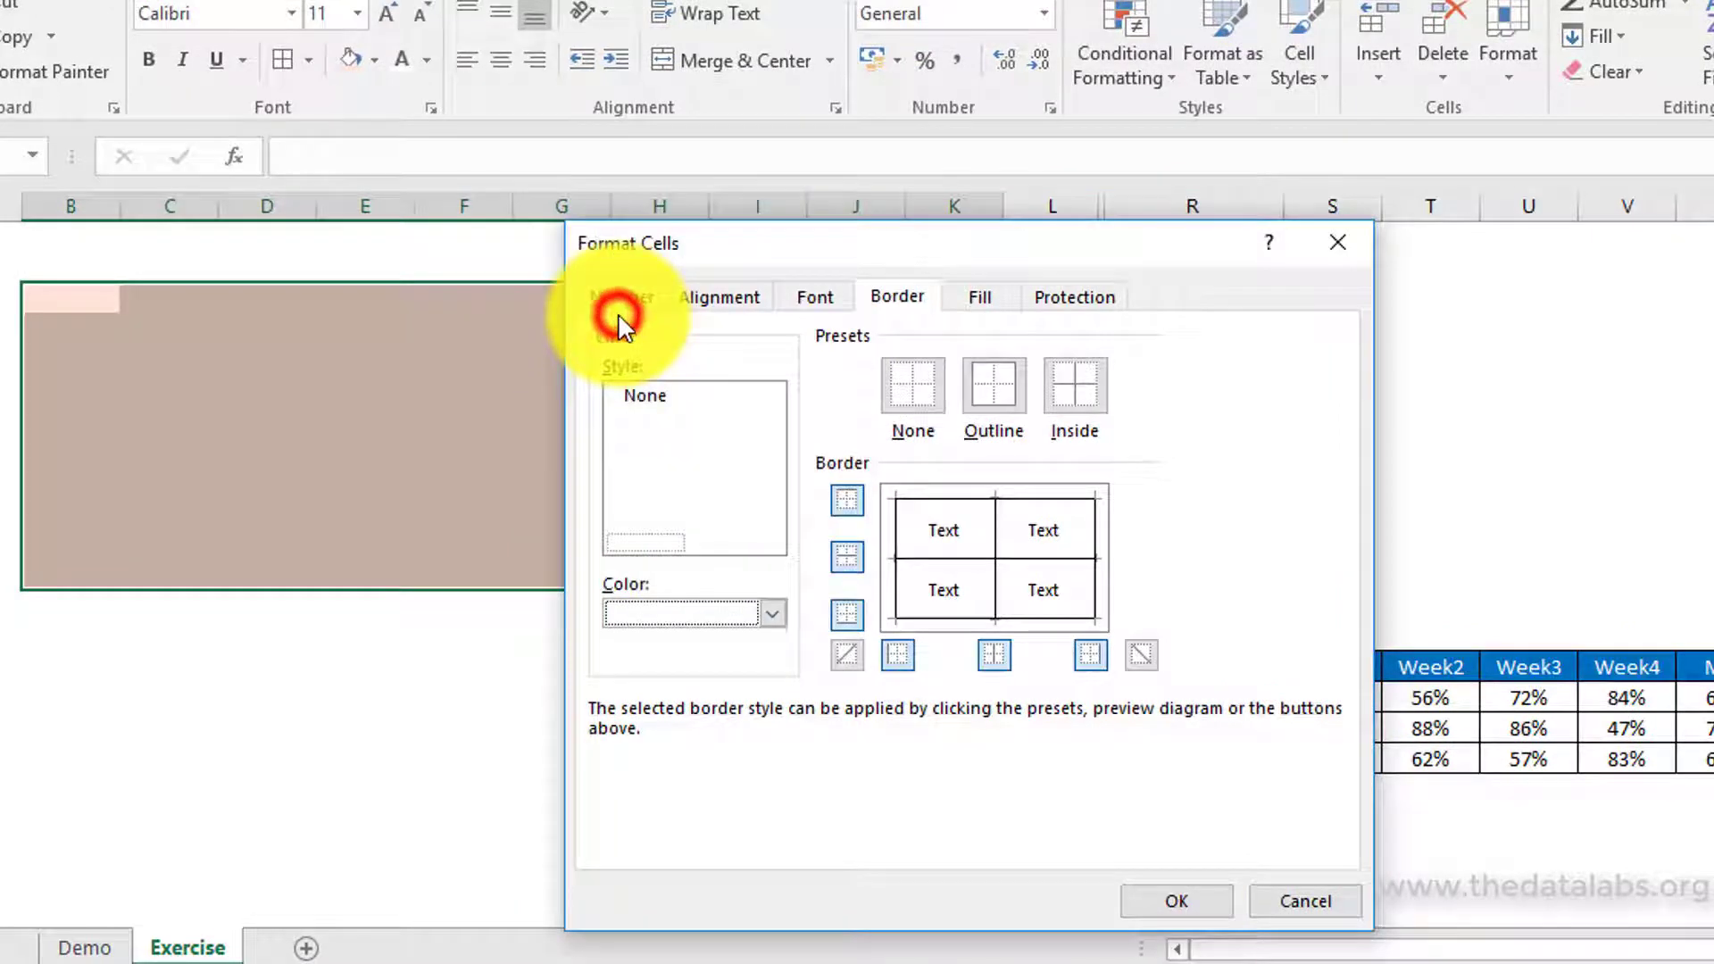
left_click(992, 392)
left_click(1072, 386)
left_click(1151, 897)
left_click(624, 723)
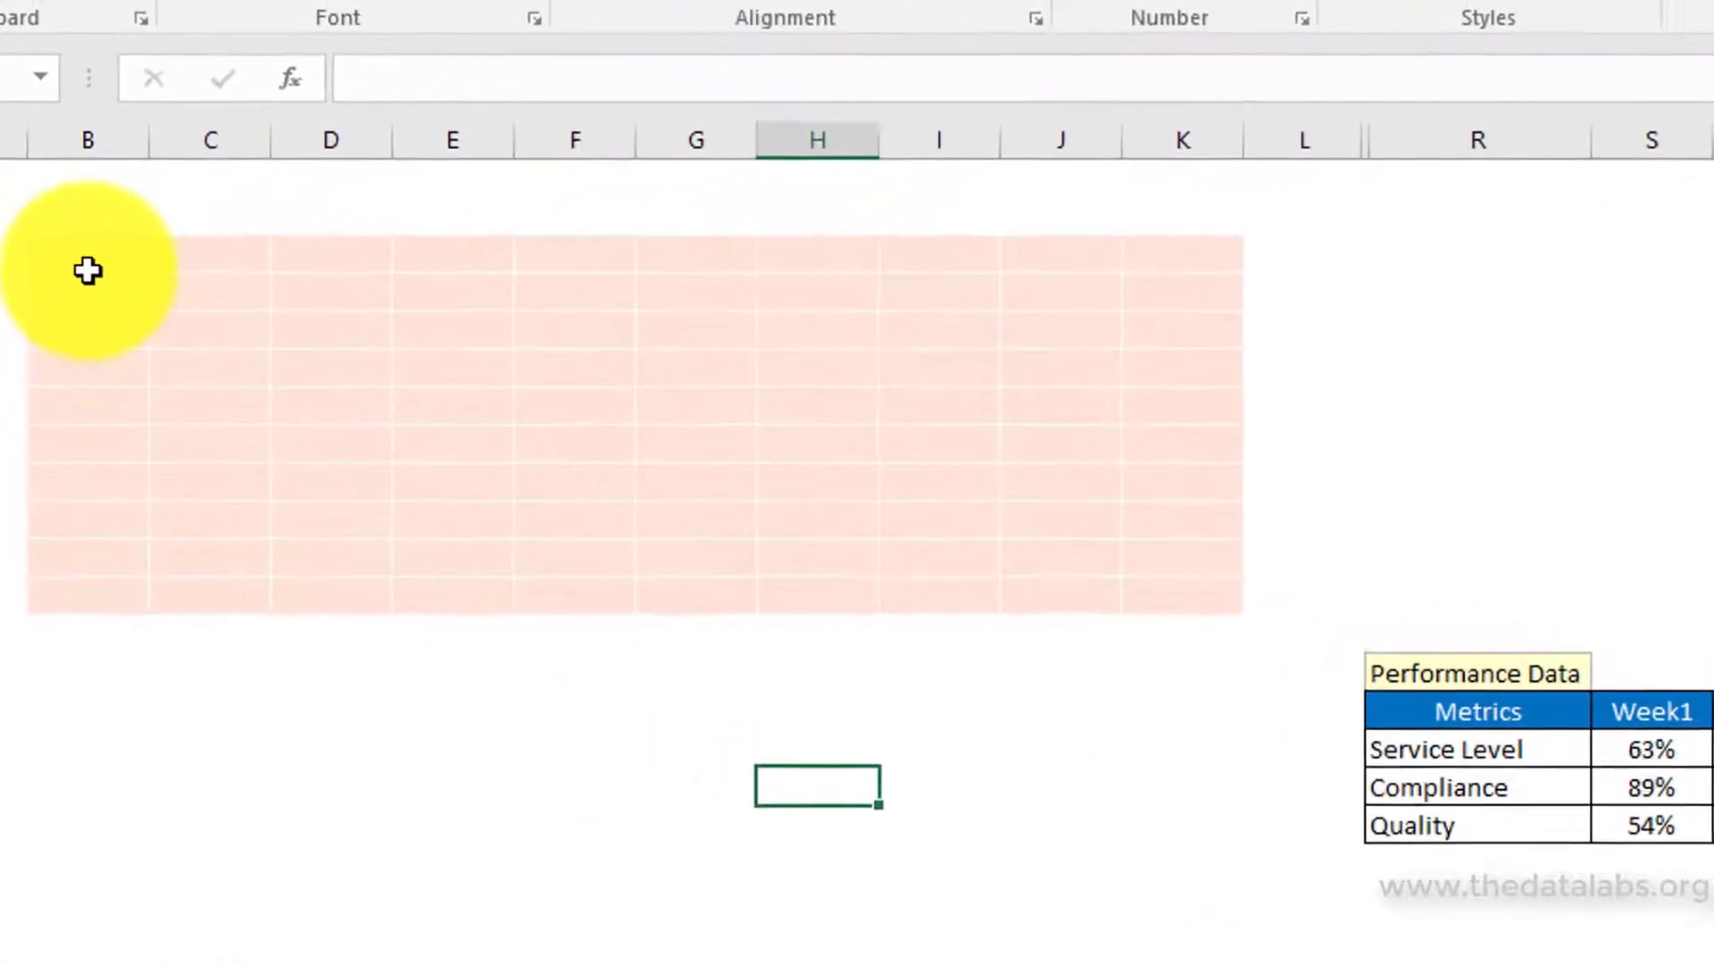
Step: Enter 100% in cell B3 and the formula =B3-1% in cell C3
left_click(97, 234)
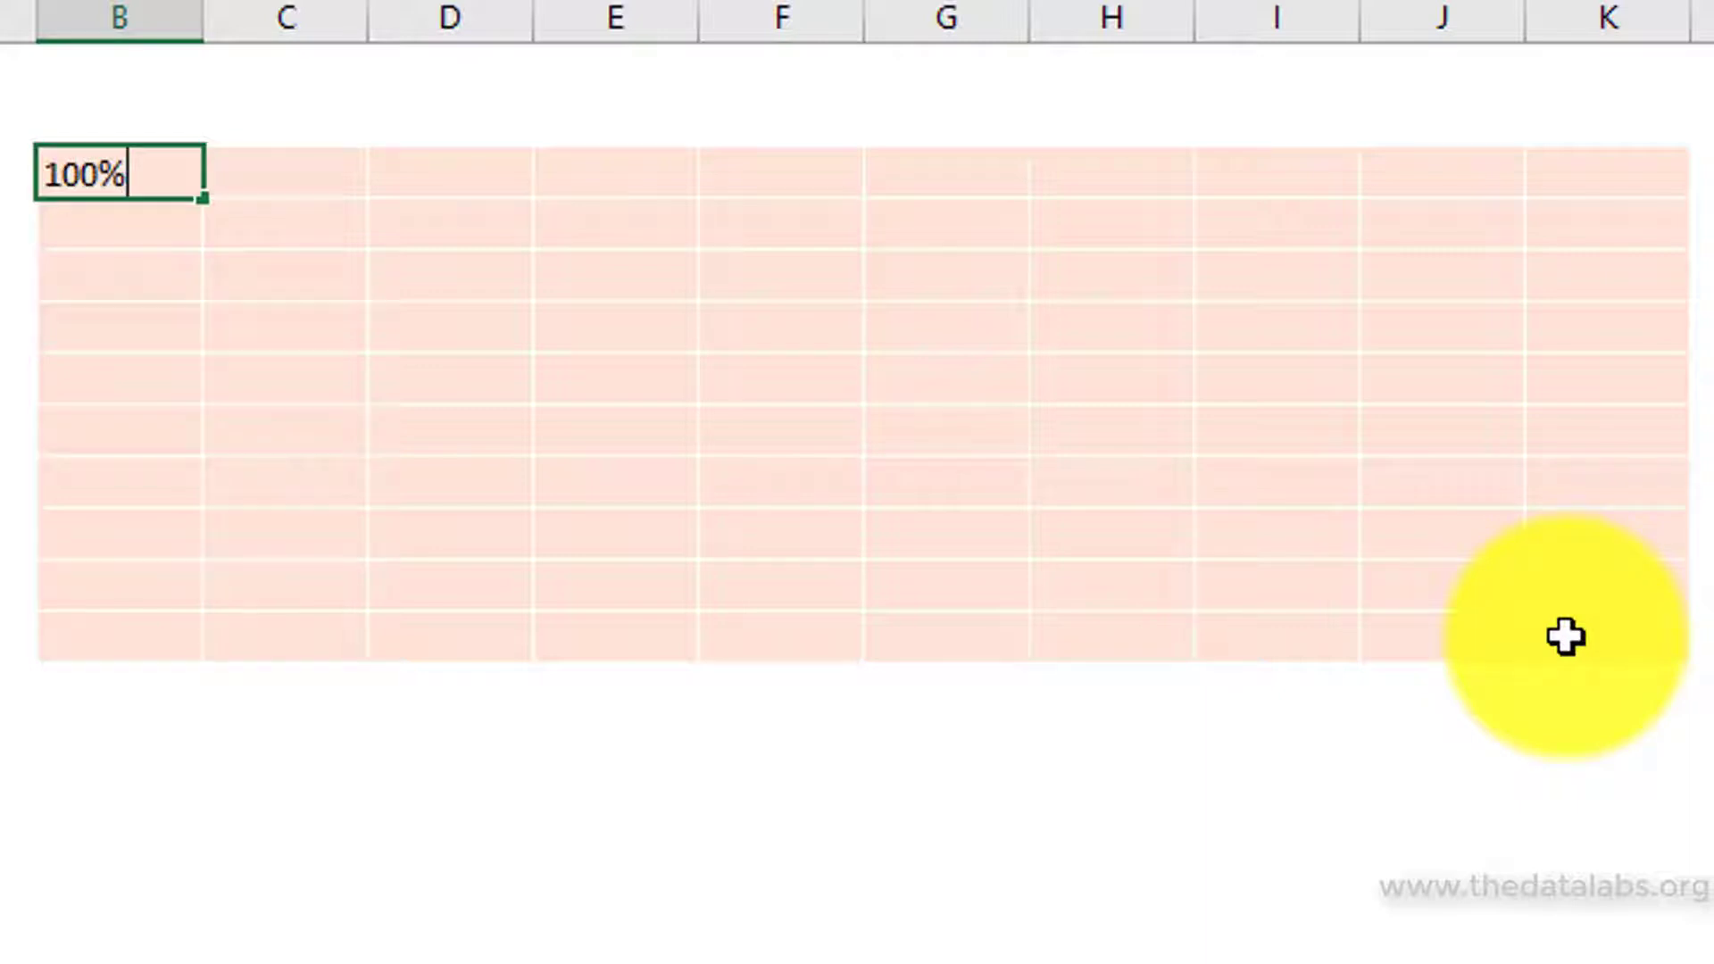
key("Return")
key("Up")
key("Right")
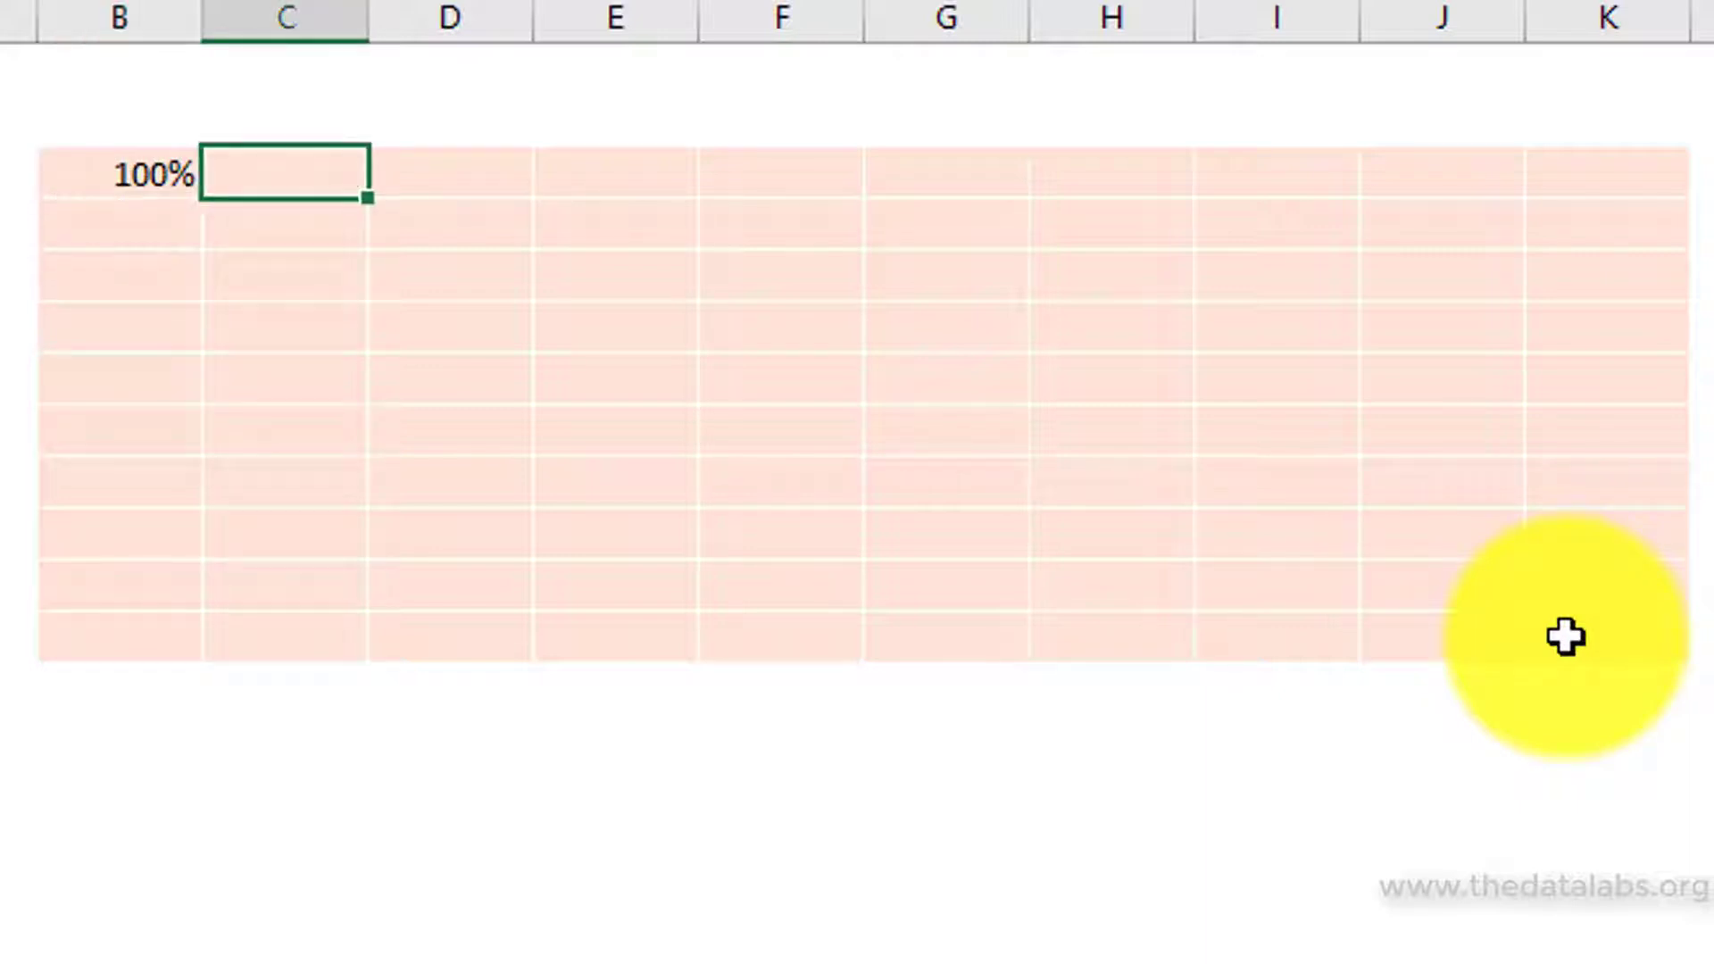
type("=")
key("Left")
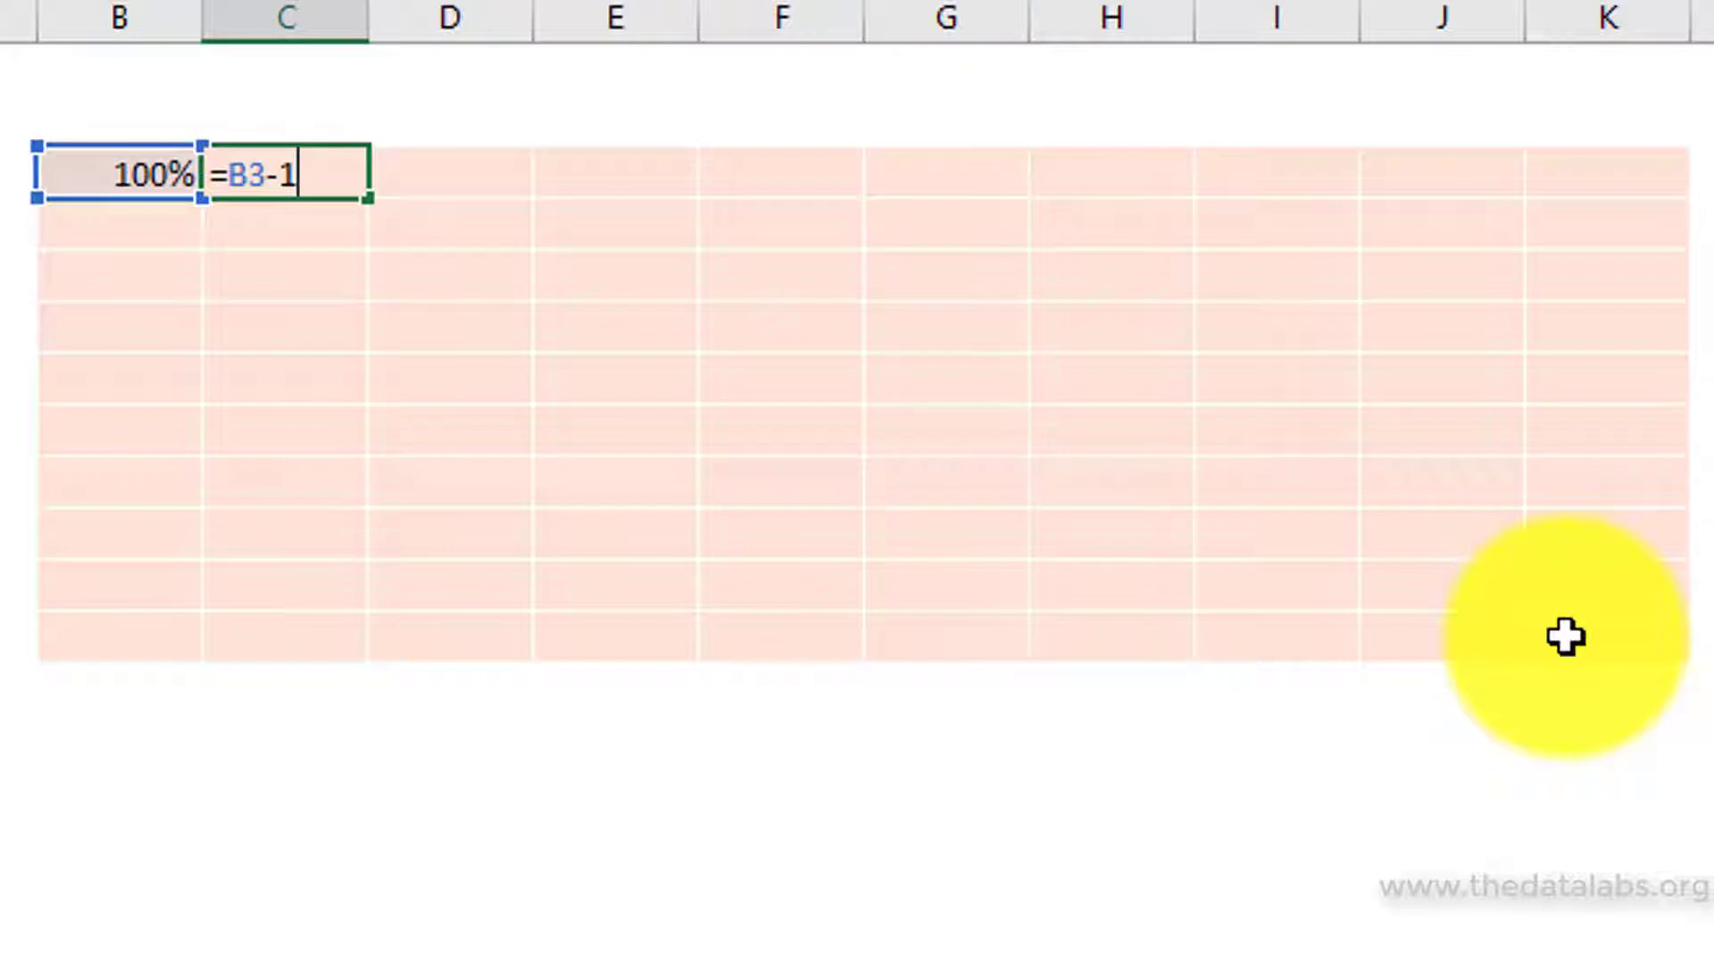
type("-1%")
key("ctrl+Return")
Step: Fill the formula in C3 across the row to K3
key("shift+Right")
key("shift+Right")
key("shift+Right")
key("shift+Right")
key("shift+Right")
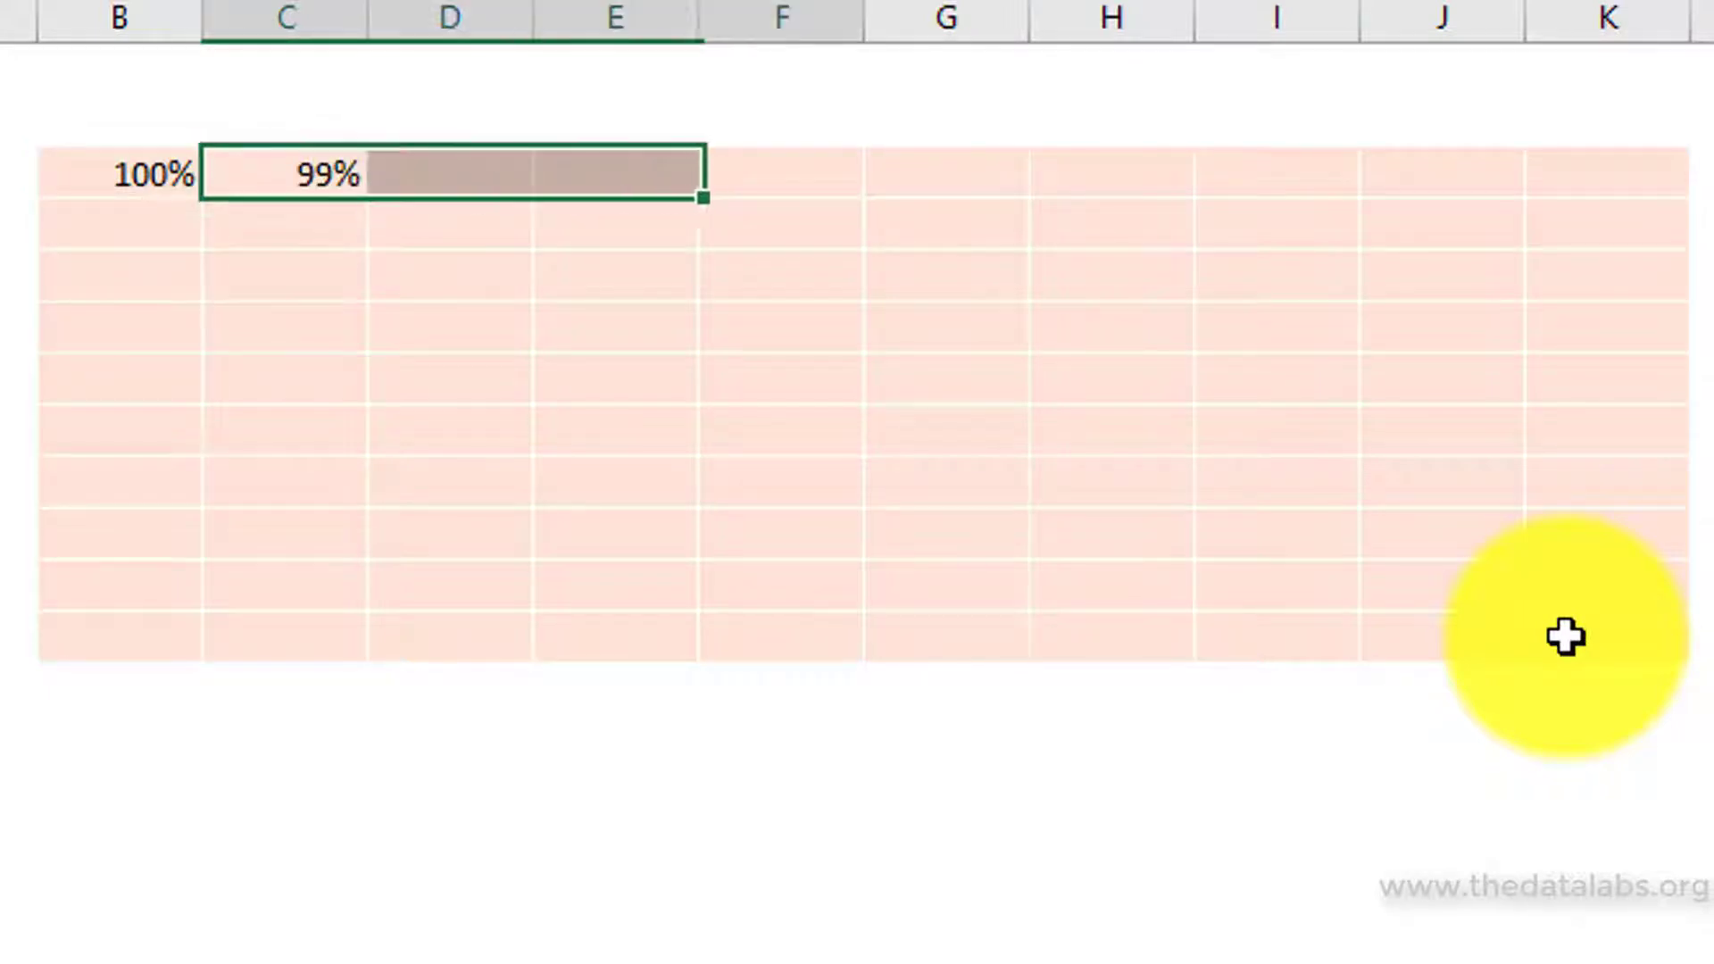
key("shift+Right")
key("shift+Right")
key("shift+Right")
key("ctrl+r")
Step: Enter the formula =K3-1% in cell B4 to continue the percentage sequence on the second grid row
key("Down")
key("Left")
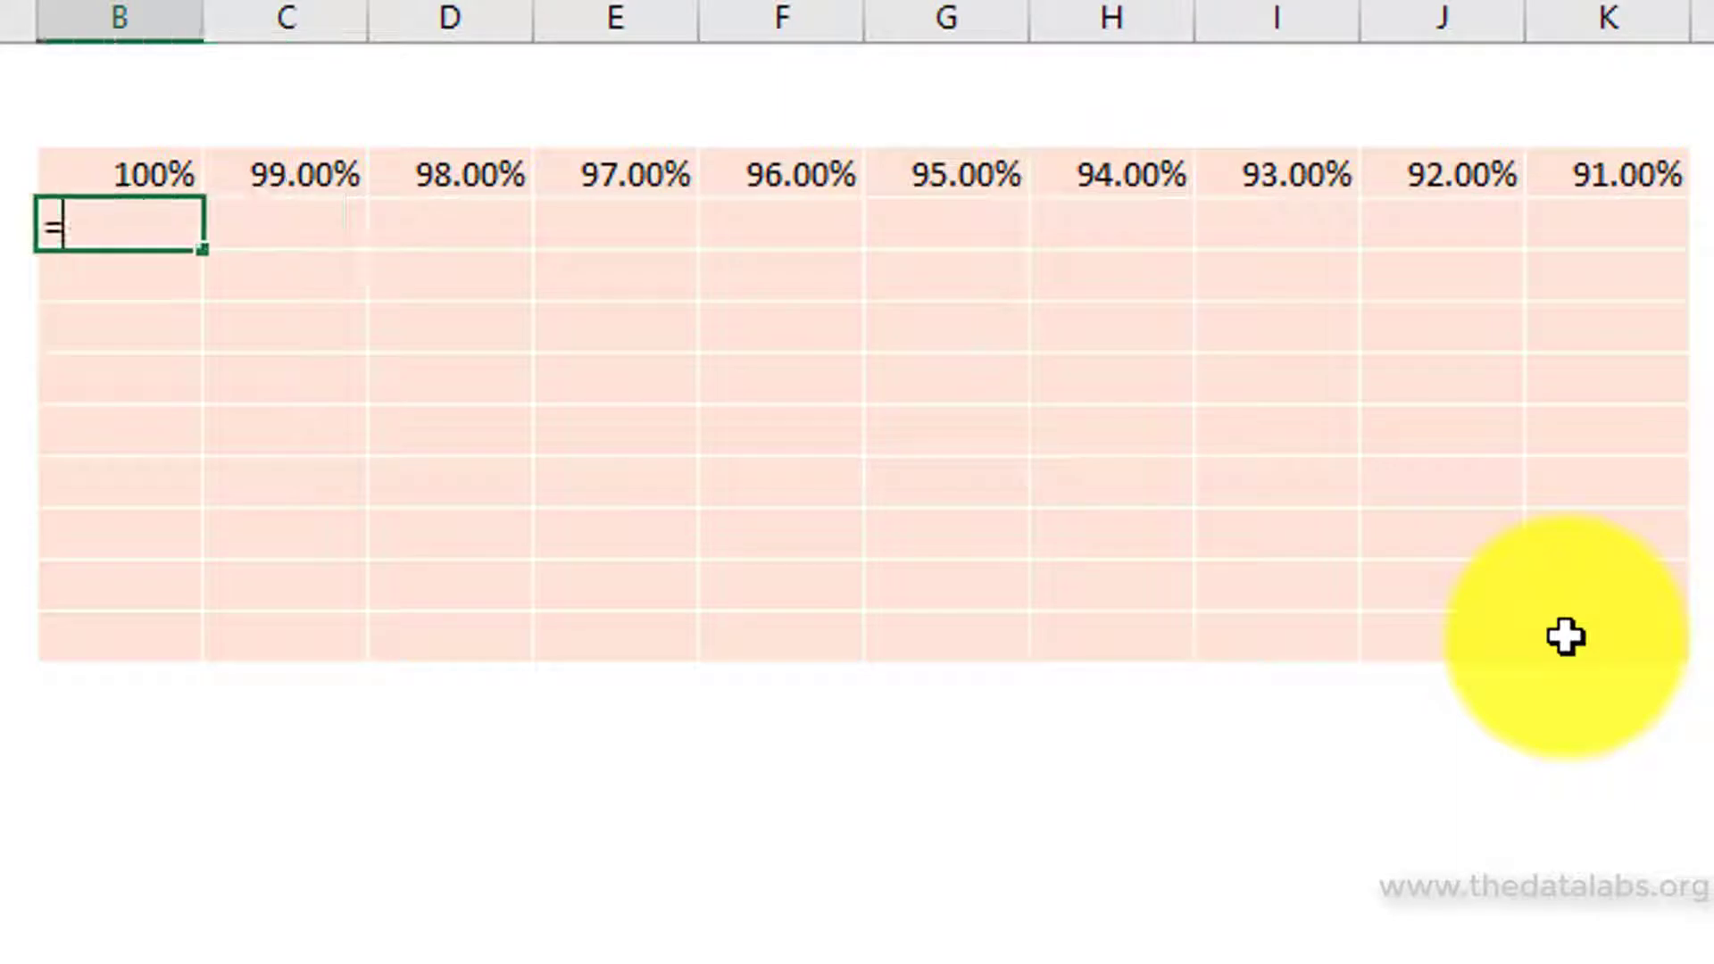
type("=")
key("Up")
key("ctrl+Right")
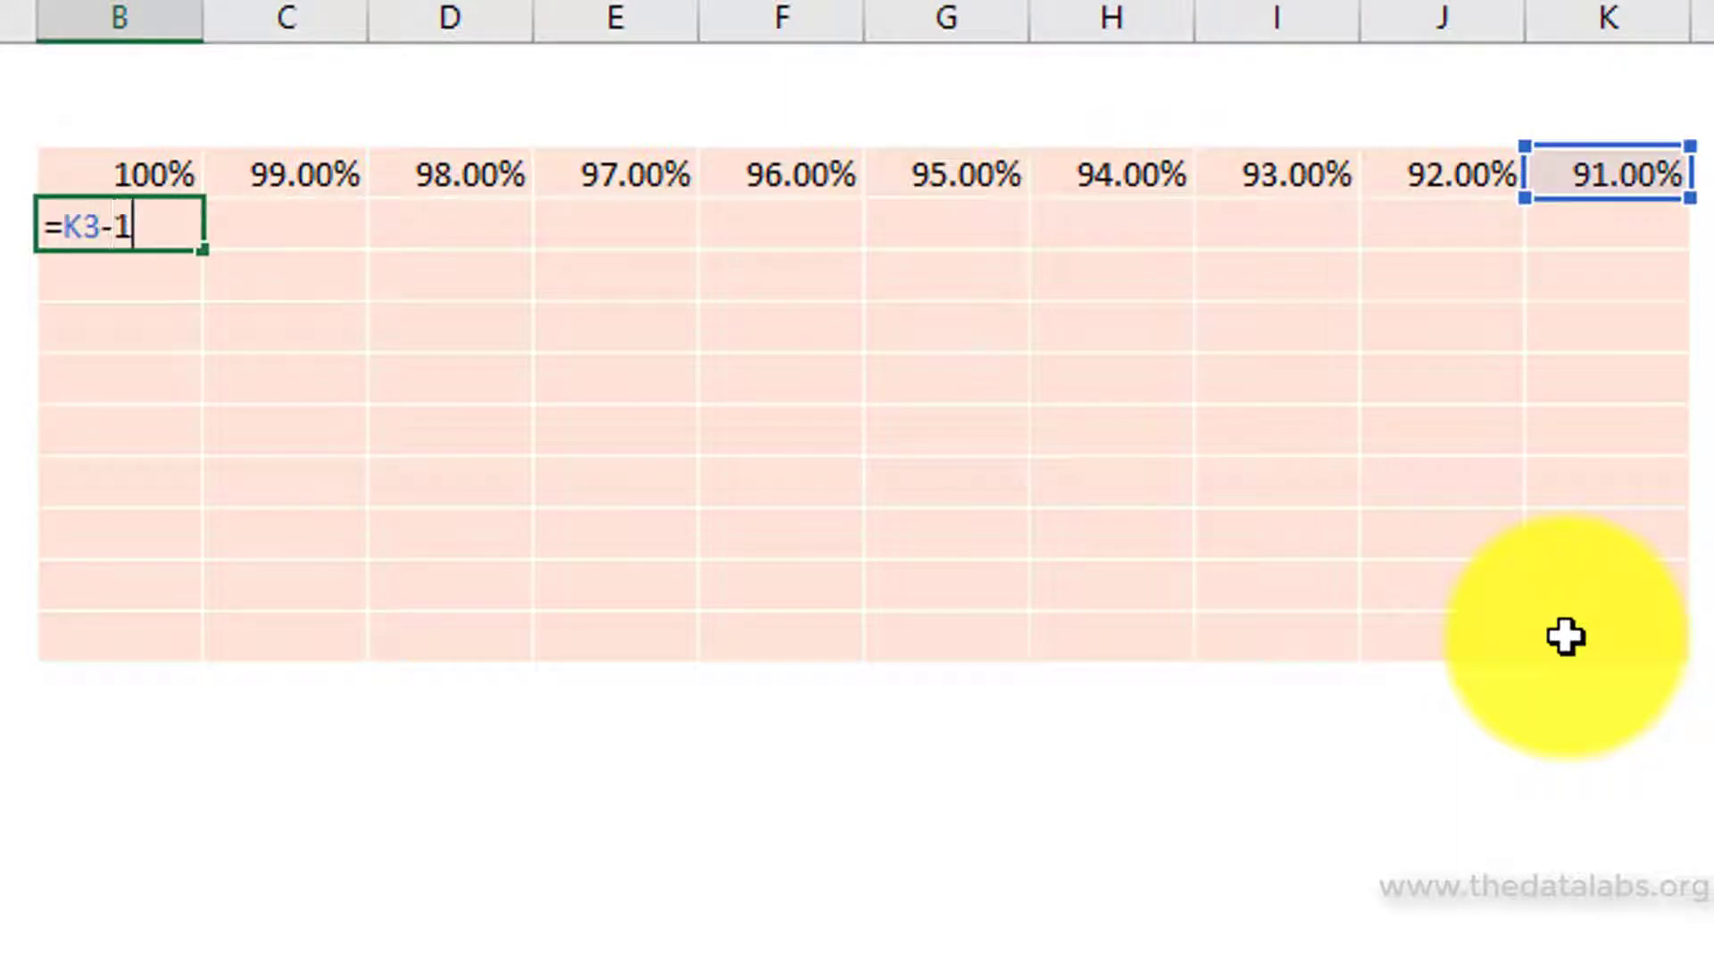
key("Return")
Step: Enter the formula =B4-1% in C4 and fill it across the row to K4
key("Up")
key("Right")
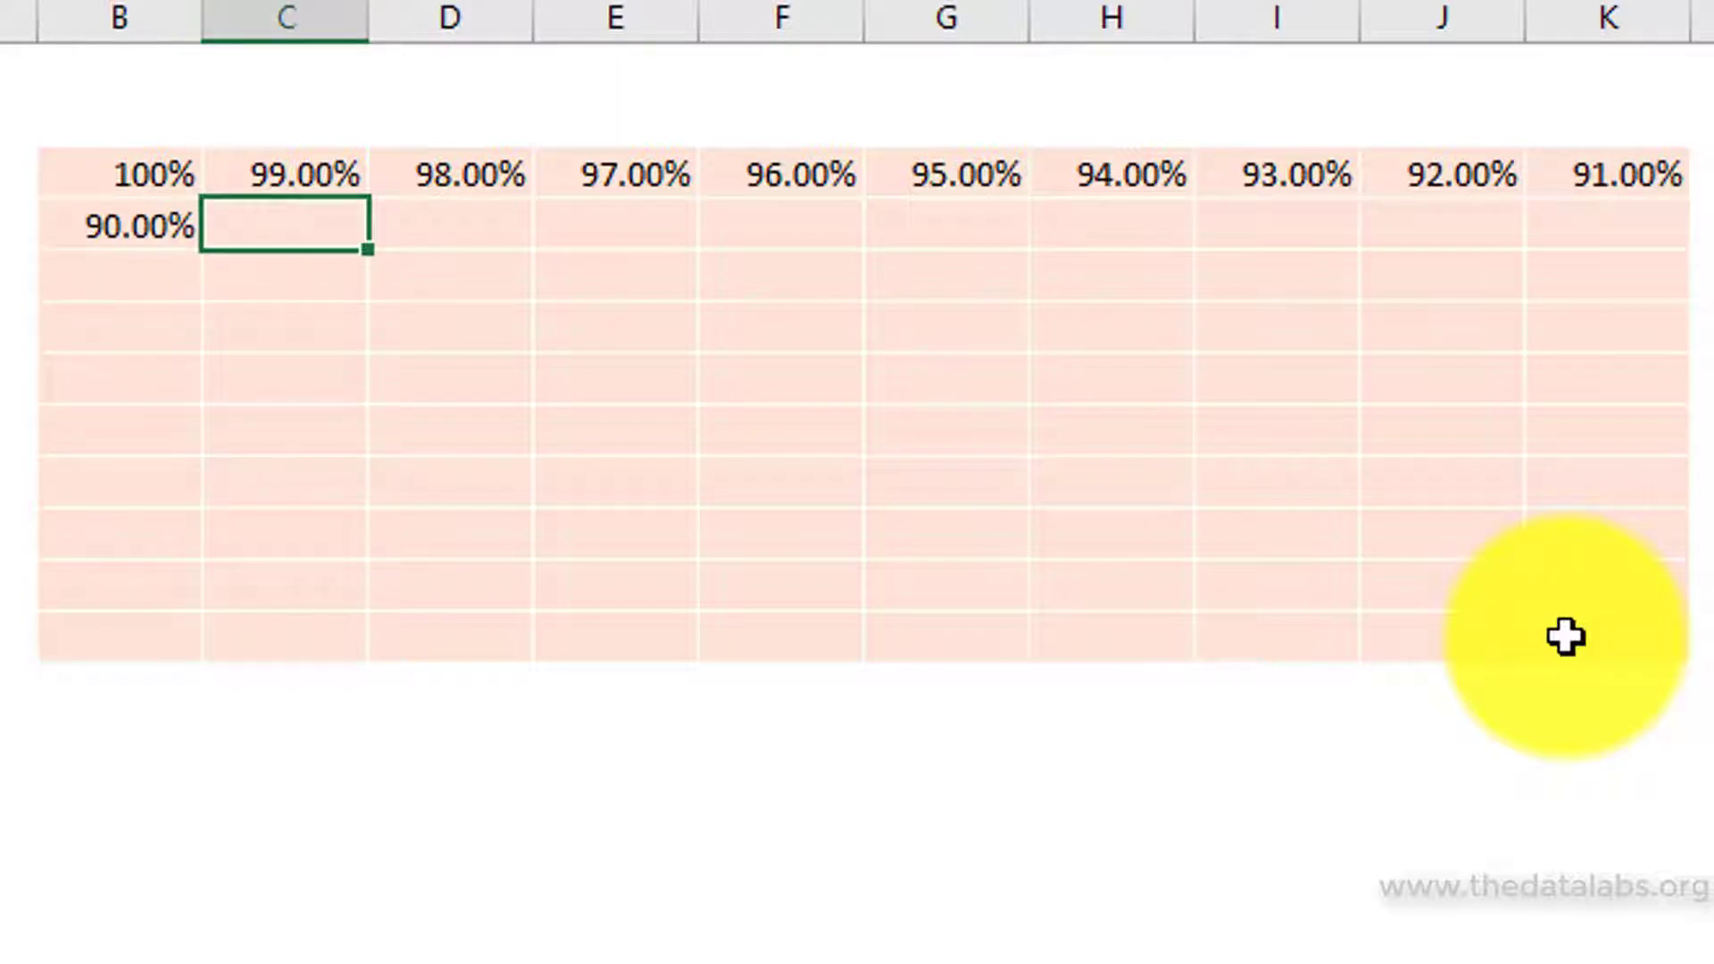
type("=")
key("Left")
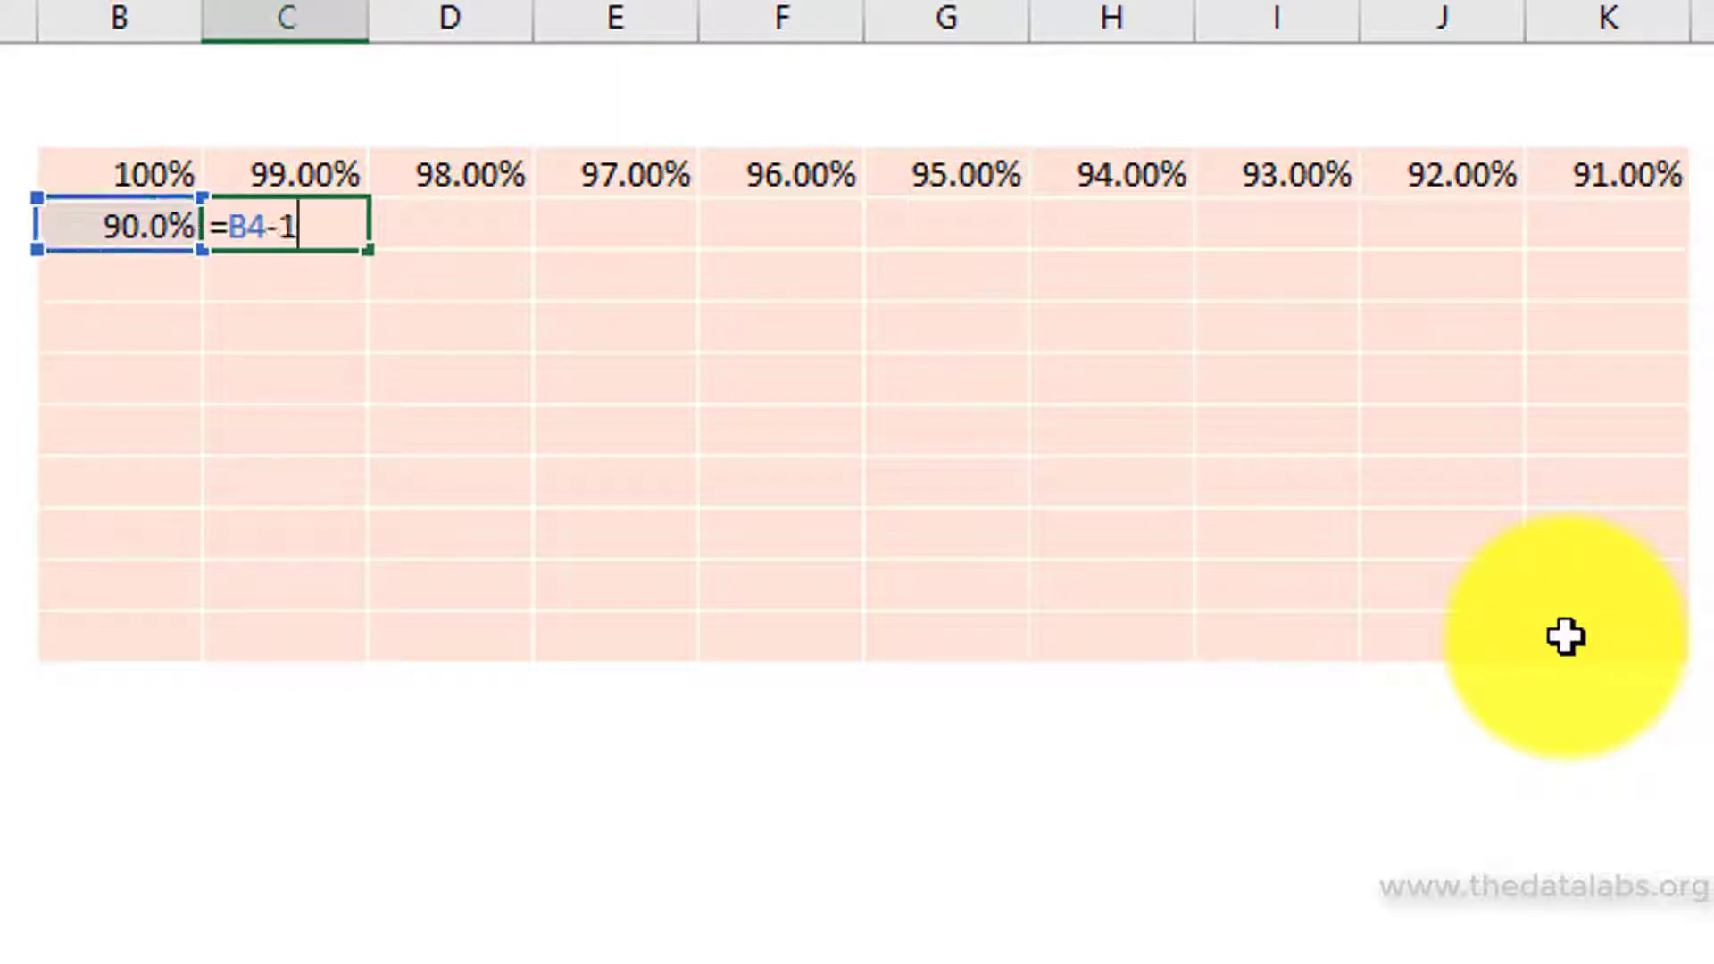
type("-1%")
key("ctrl+Return")
key("shift+Right")
key("shift+Right")
key("shift+Right")
key("shift+Right")
key("shift+Right")
key("shift+Right")
key("shift+Right")
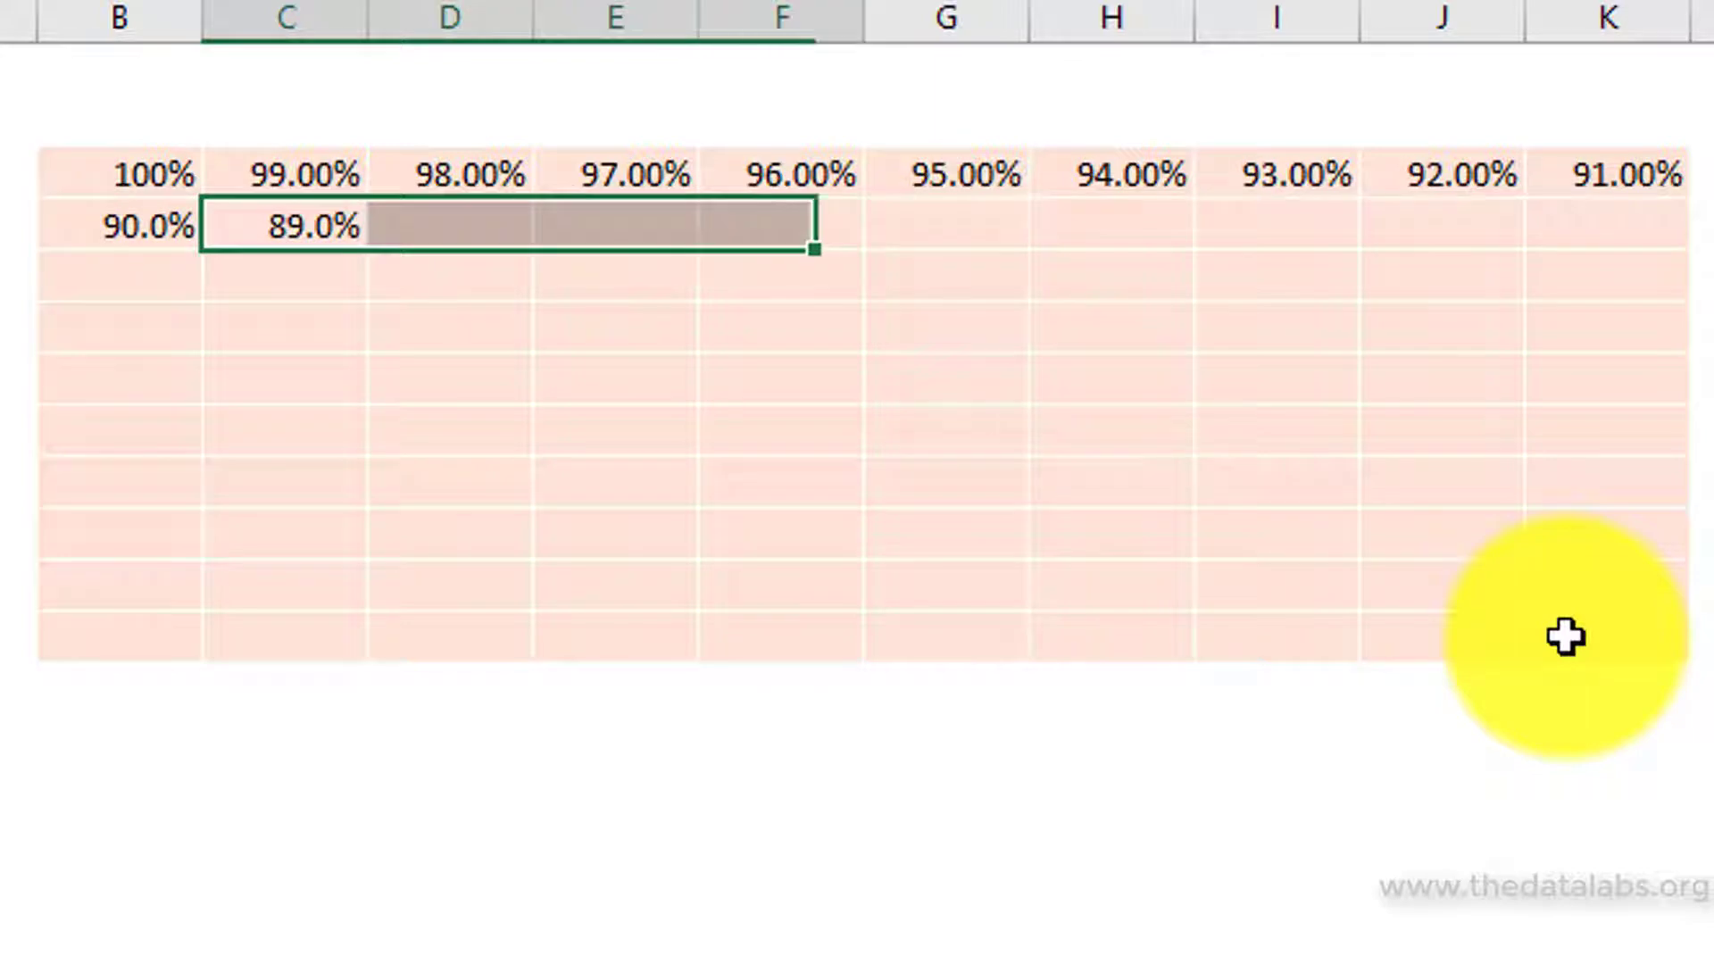
key("shift+Right")
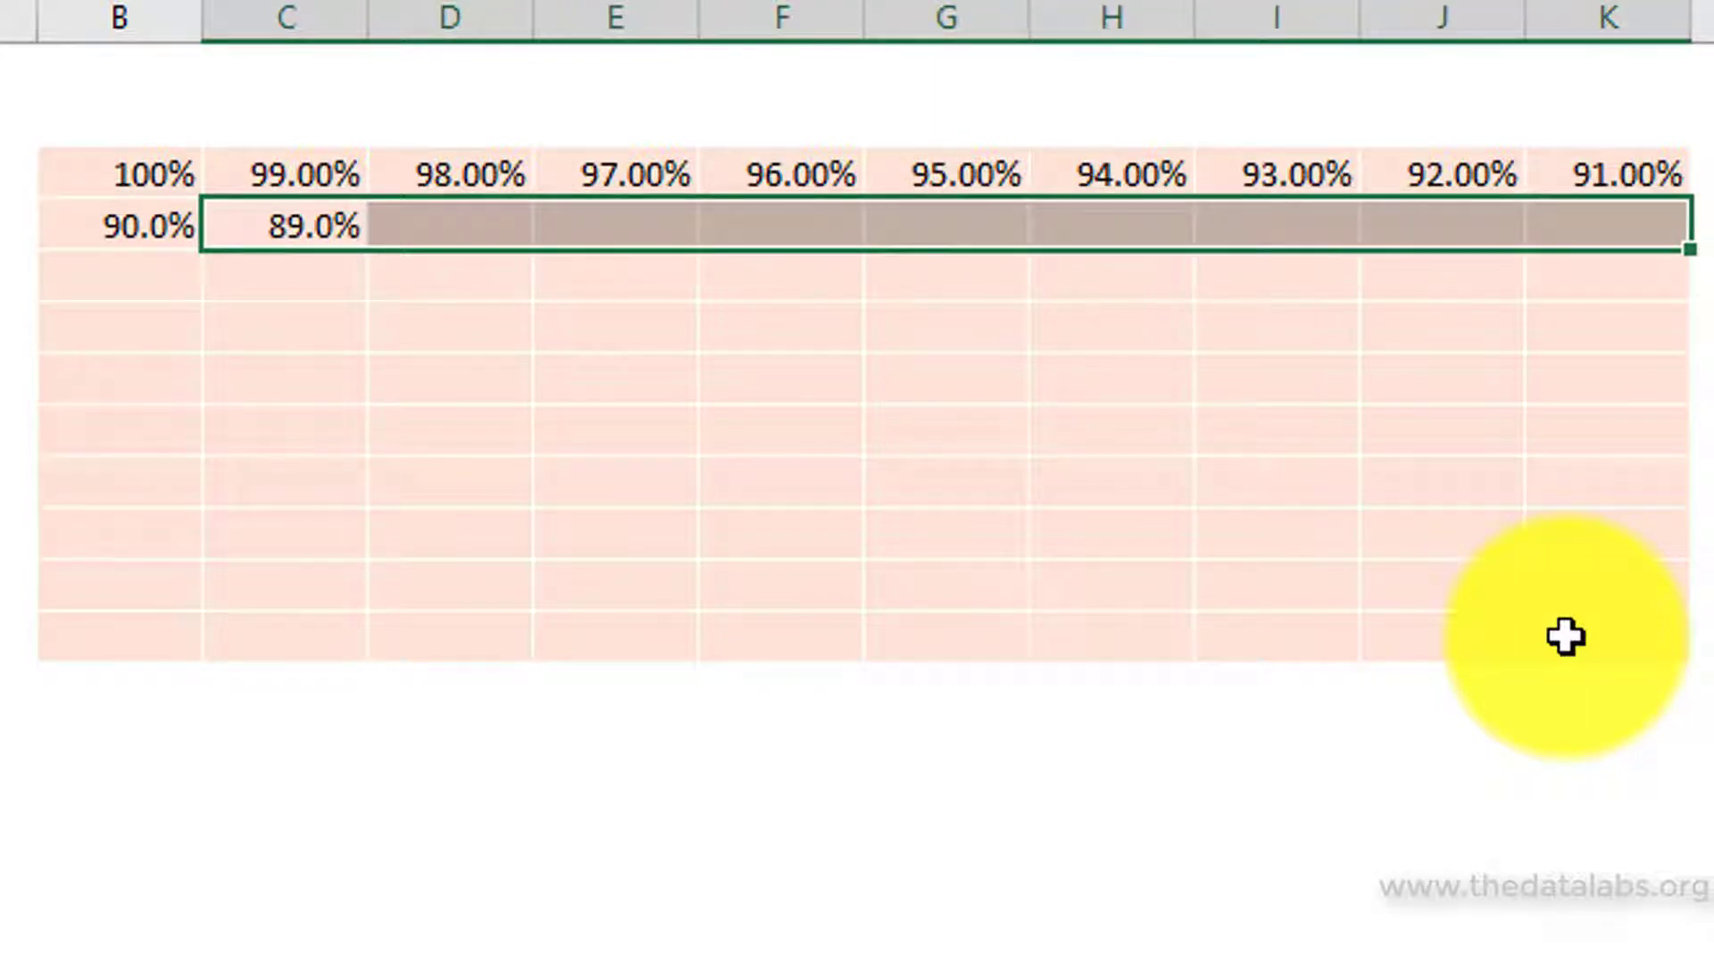
key("ctrl+r")
Step: Fill the formulas of row B4:K4 down through row 12 of the grid
key("Left")
key("shift+Right")
key("shift+Right")
key("shift+Right")
key("shift+Right")
key("shift+Right")
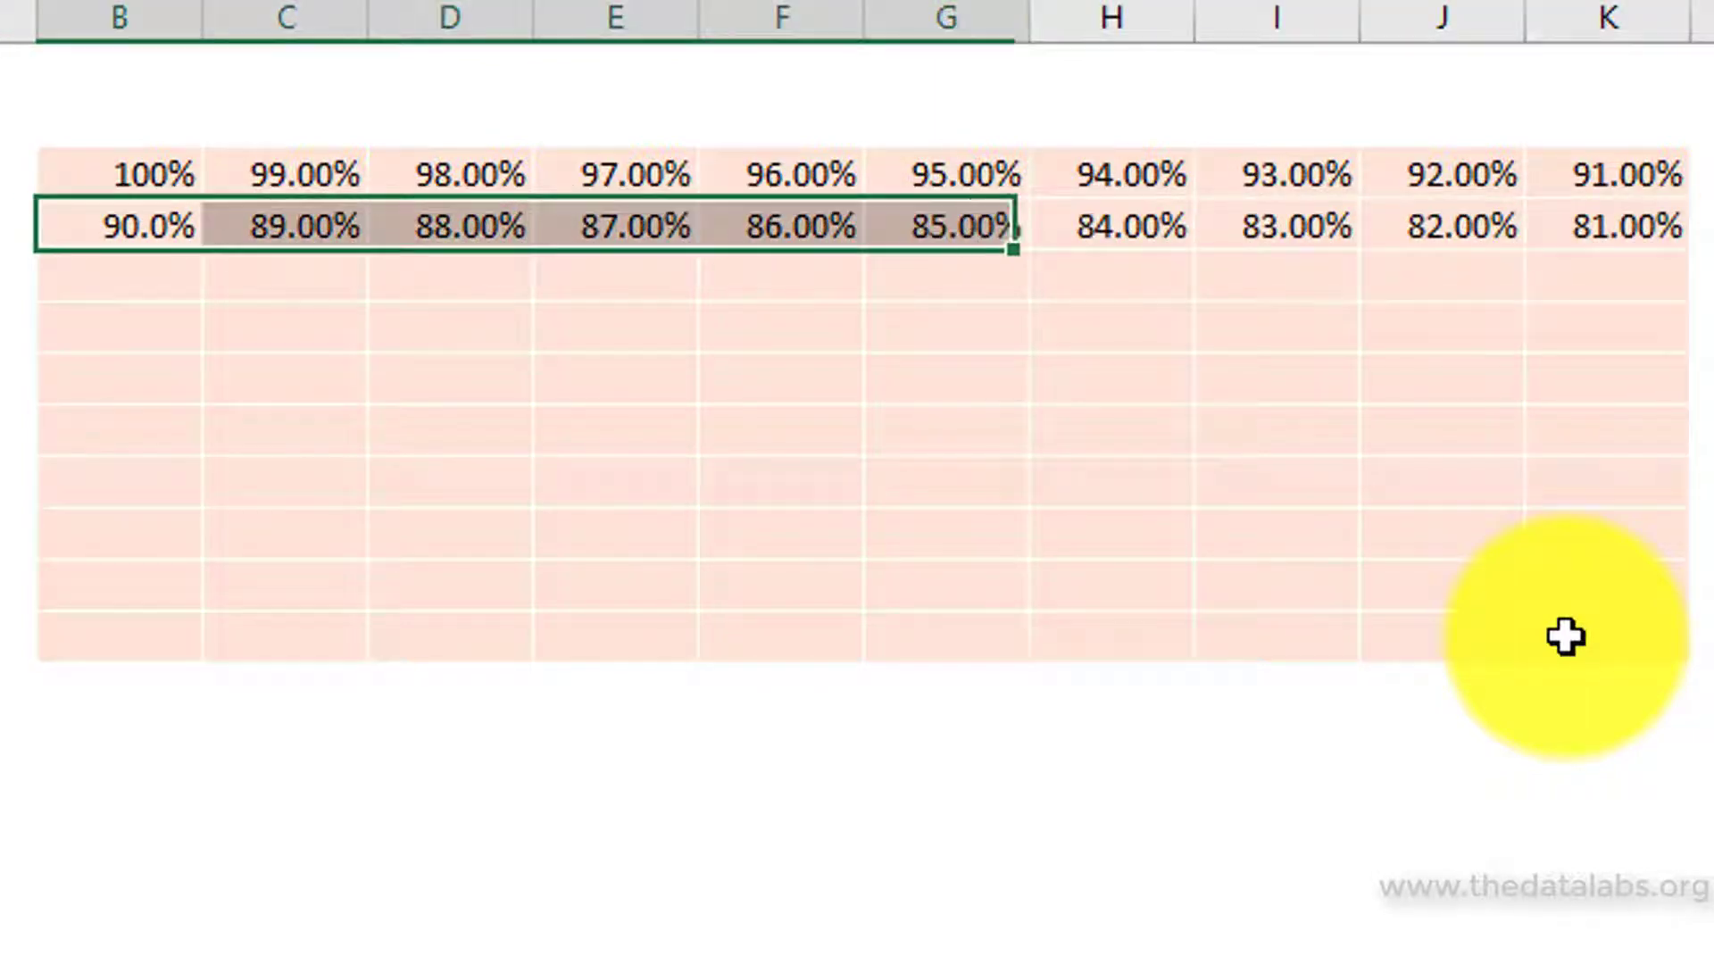
key("shift+Right")
key("shift+Right")
key("shift+Right")
key("shift+Right")
key("shift+Down")
key("shift+Down")
key("shift+Down")
key("shift+Down")
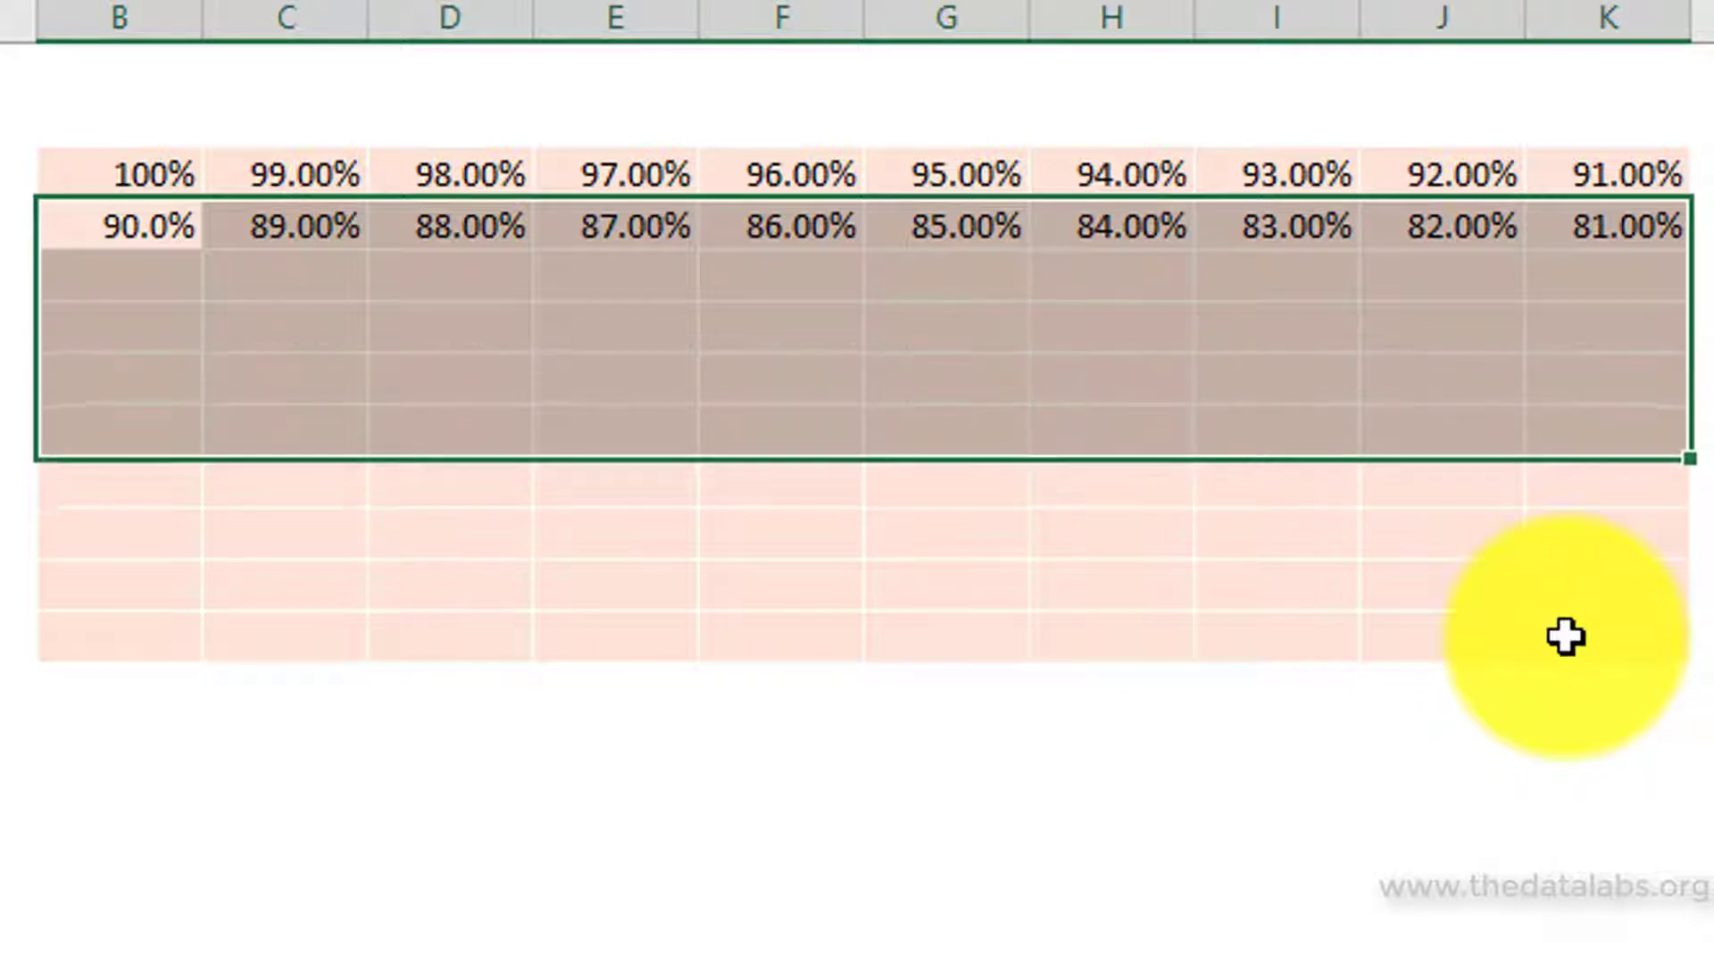
key("shift+Down")
key("shift+Down")
key("shift+Down")
key("shift+Down")
key("ctrl+d")
Step: Format the range B3:K12 as Percentage with 0 decimal places
left_click(159, 163)
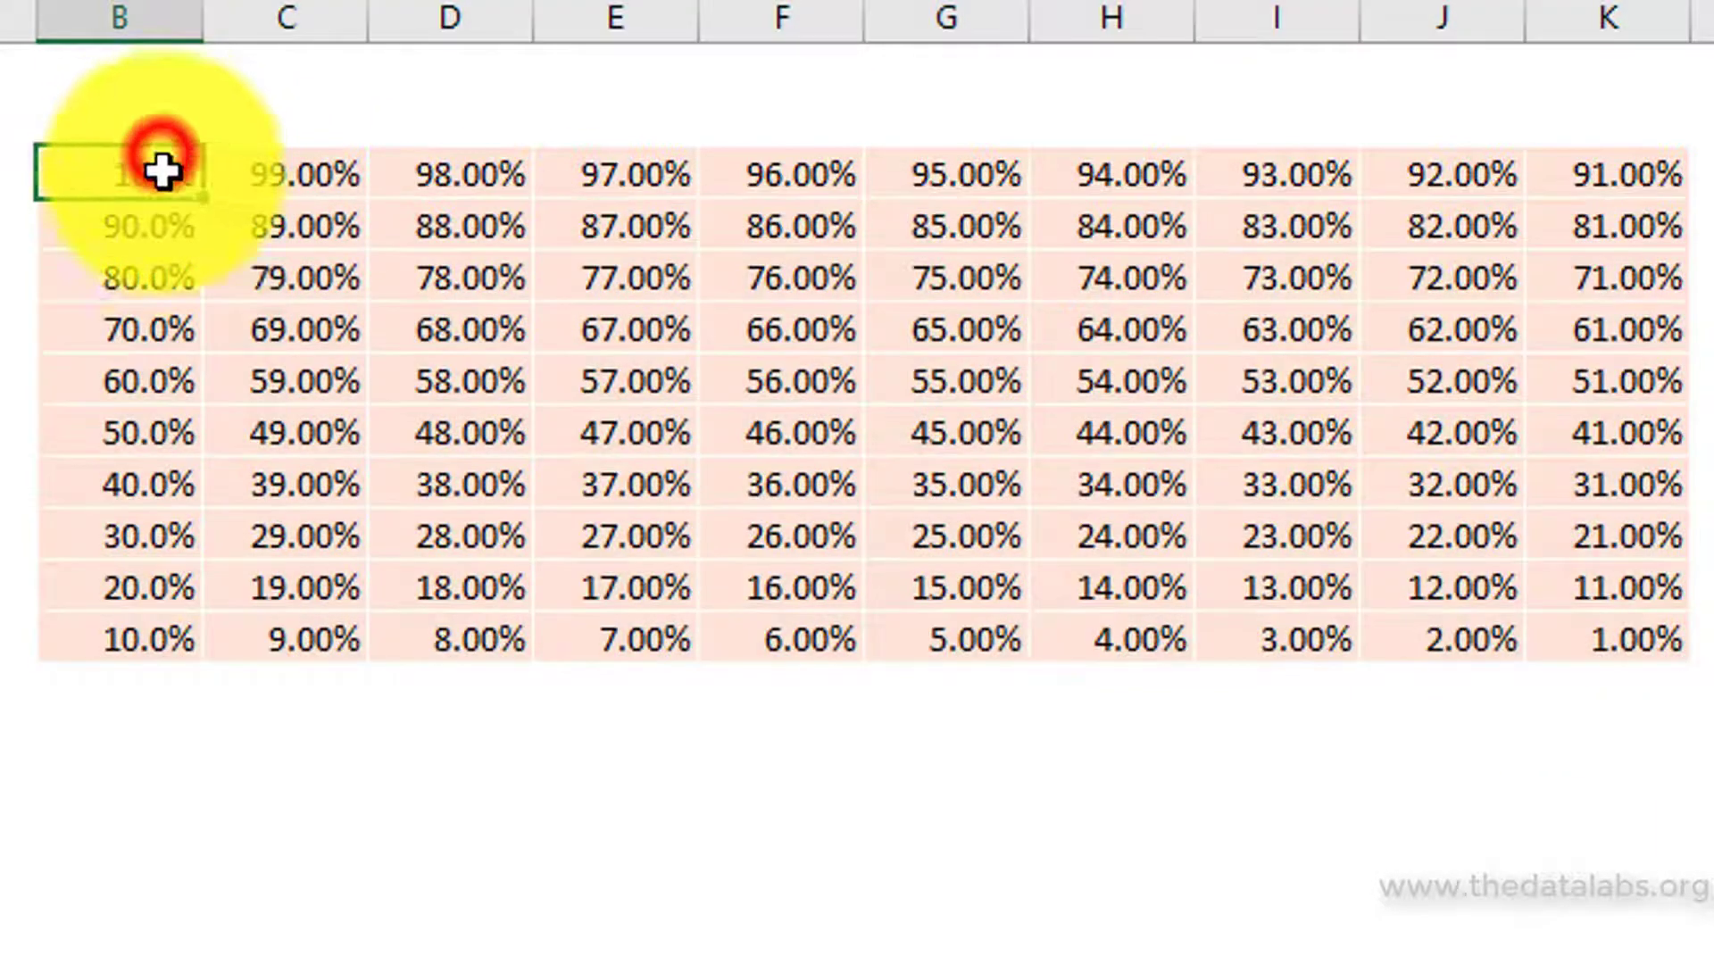
left_click(1652, 639, "shift")
key("ctrl+1")
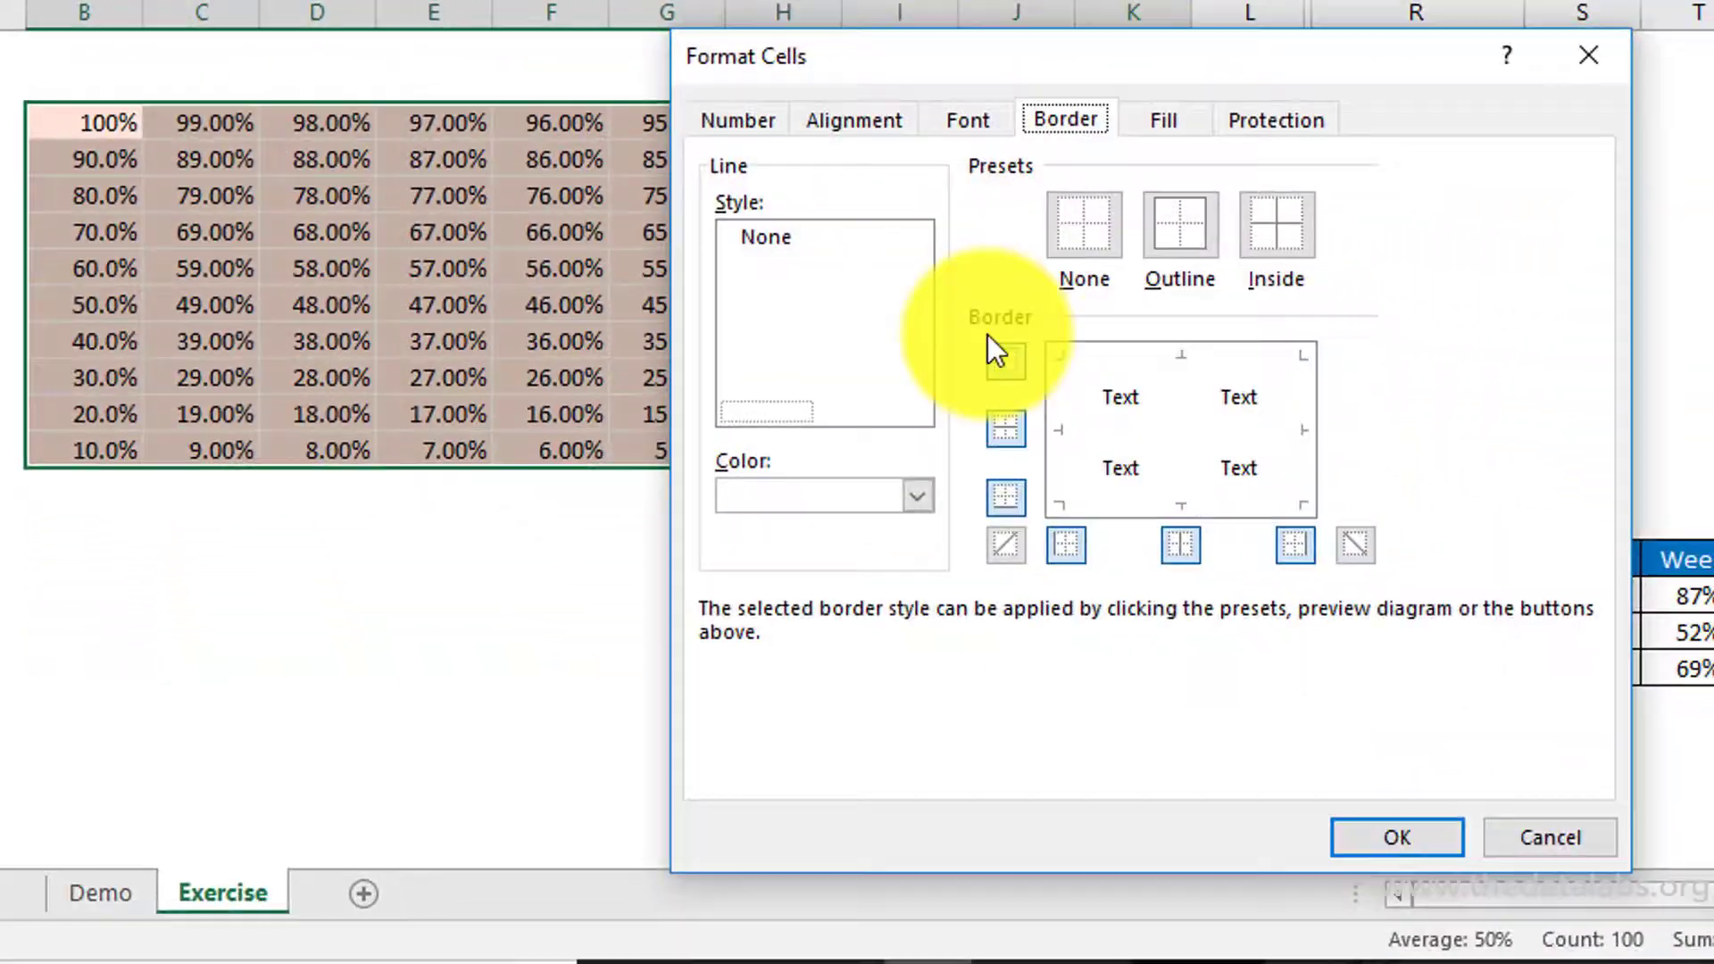
left_click(738, 120)
left_click(784, 337)
double_click(1115, 276)
type("0")
key("Return")
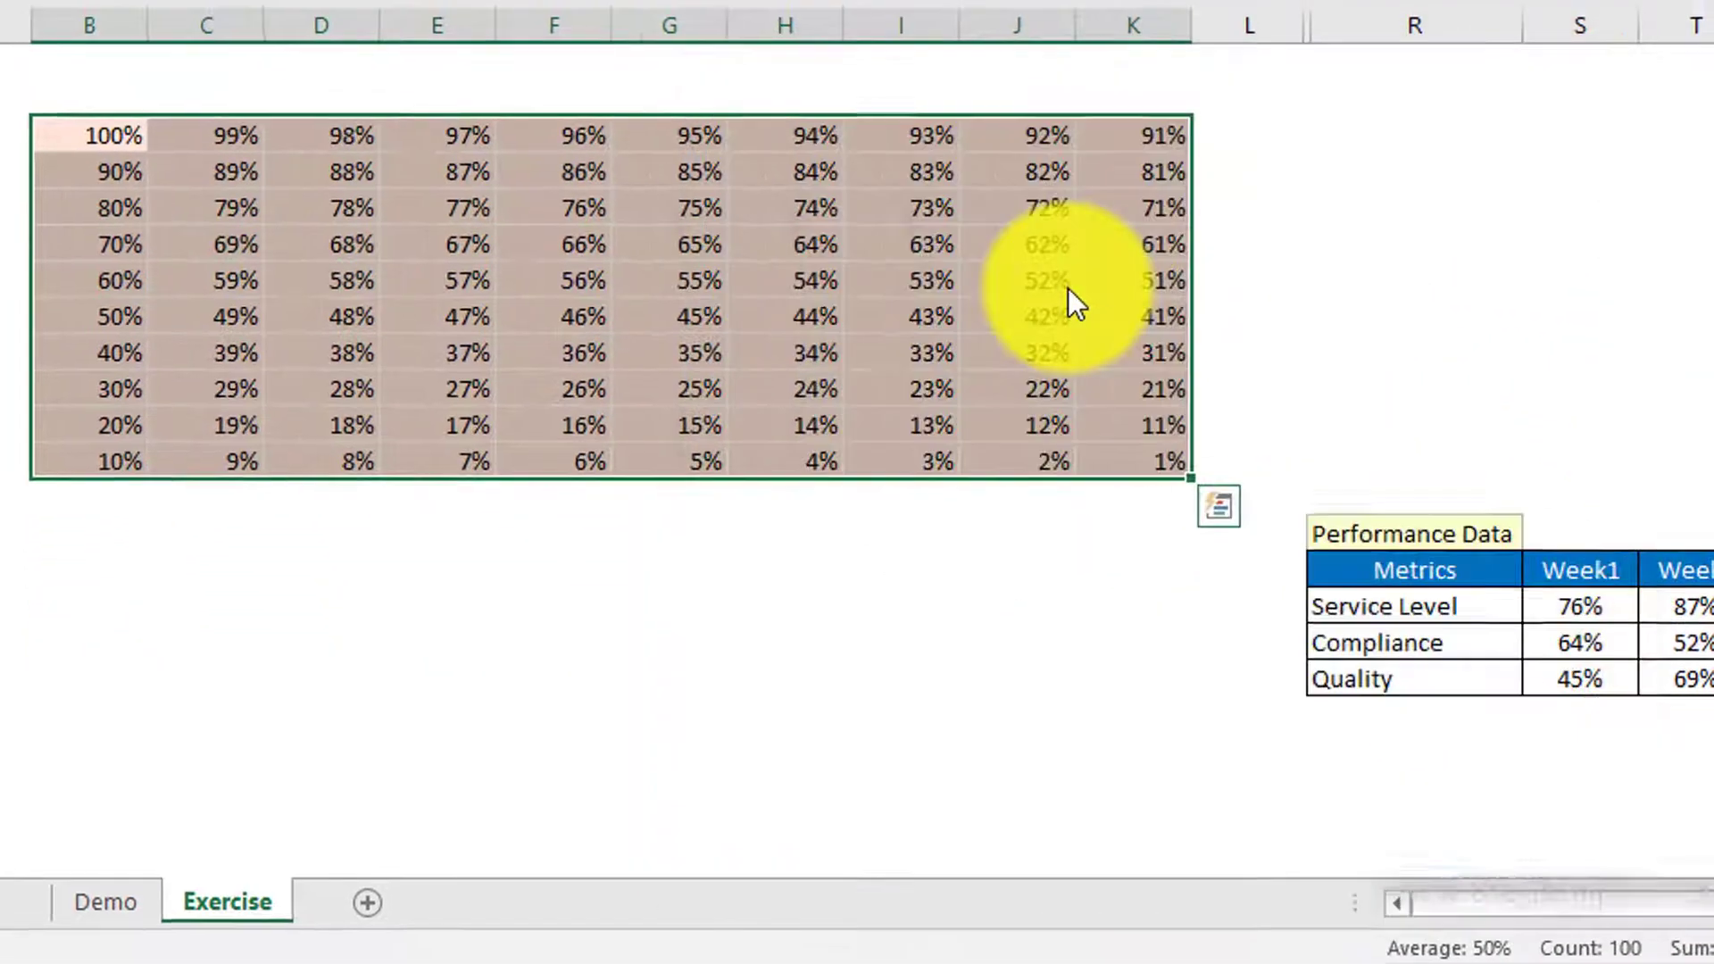
Step: Set the font size of the range B3:K12 to 7 and center its values
left_click(464, 78)
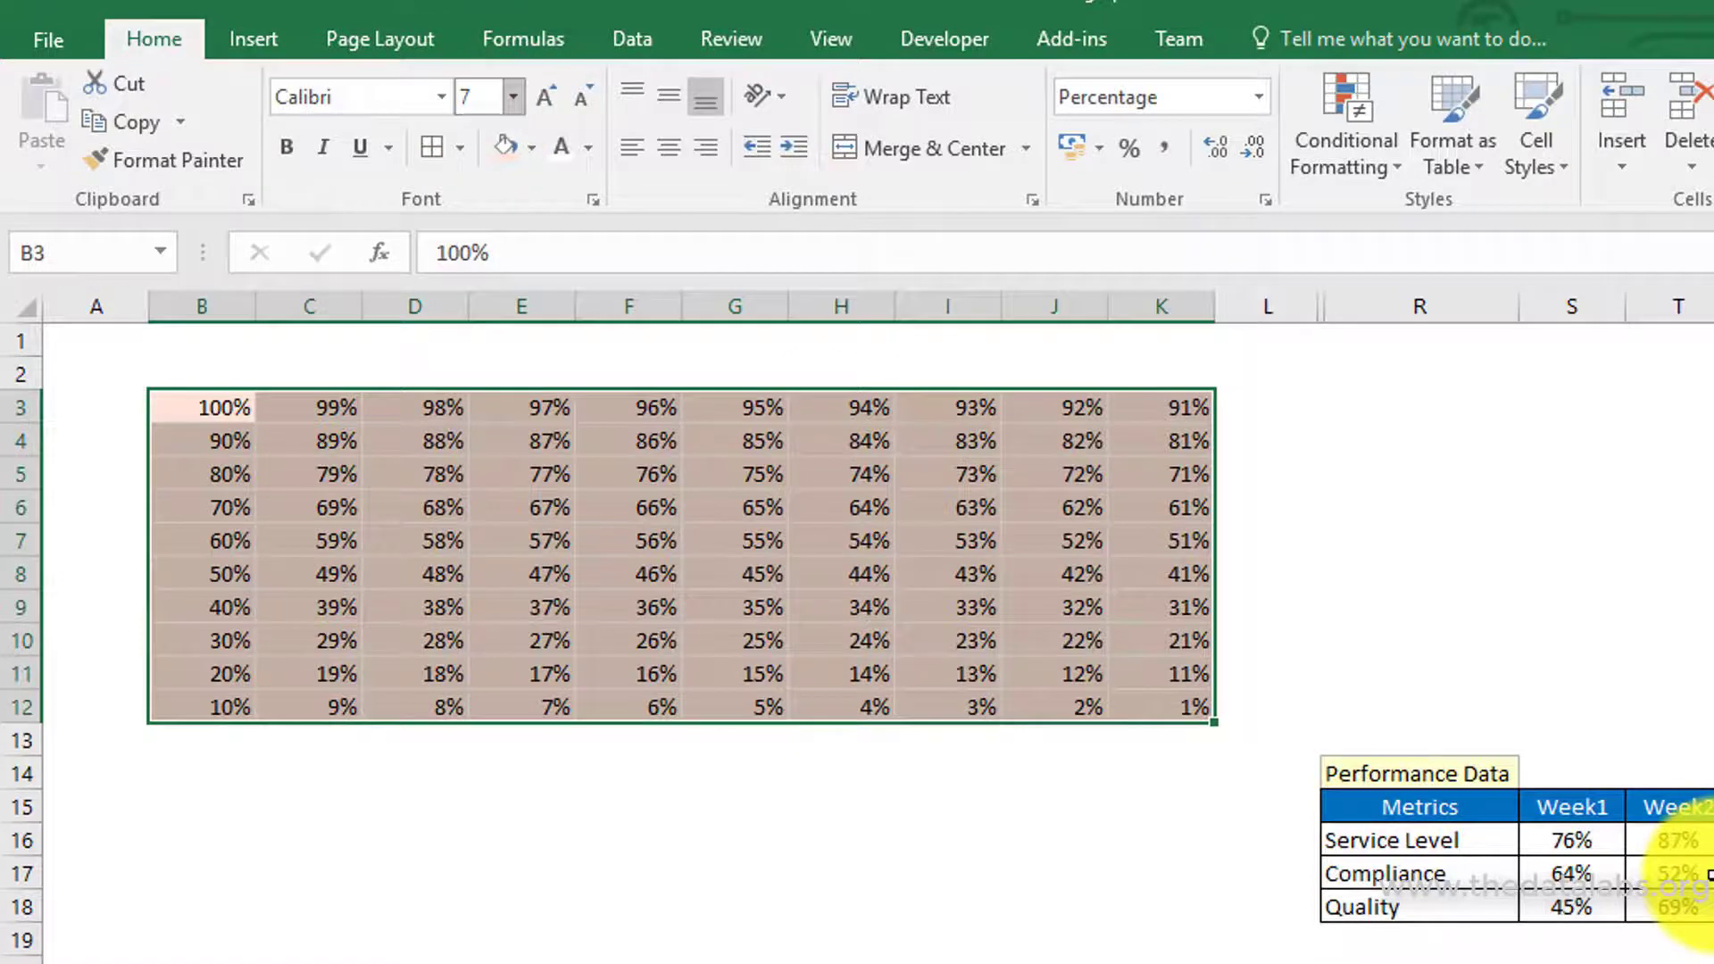
type("7")
key("Return")
left_click(1549, 670)
left_click_drag(160, 405, 1205, 710)
left_click(668, 147)
left_click(1419, 603)
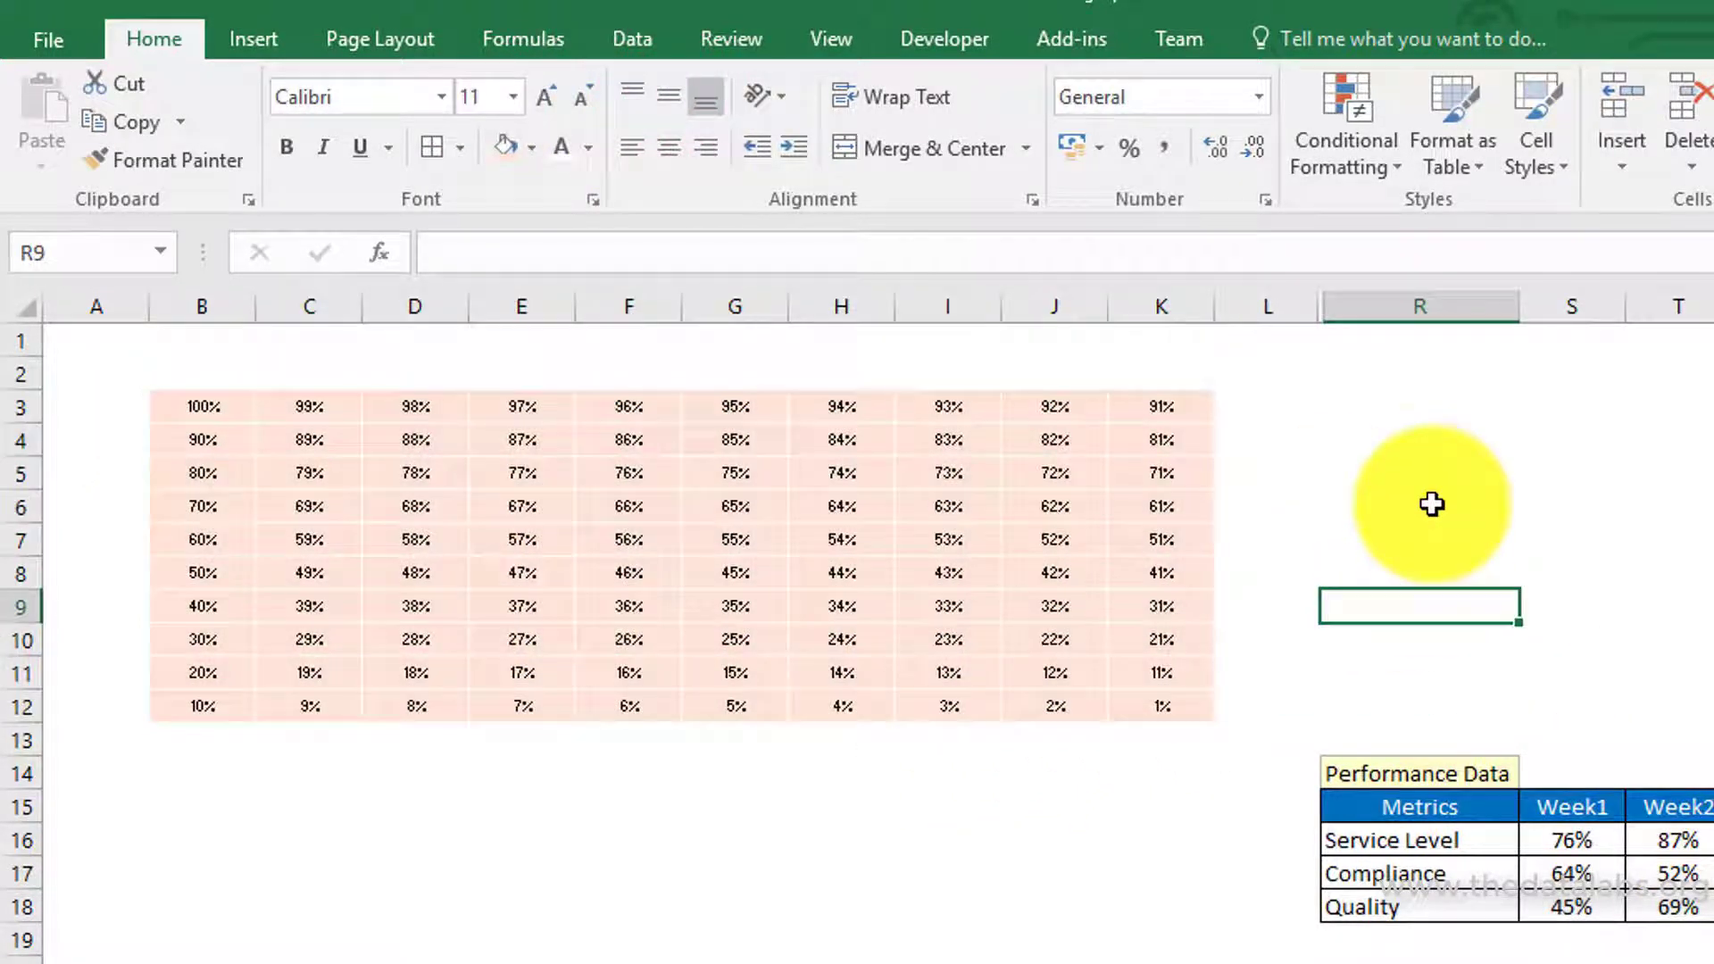
Step: Examine the formulas in the first grid row, from B3 through E3
left_click(219, 404)
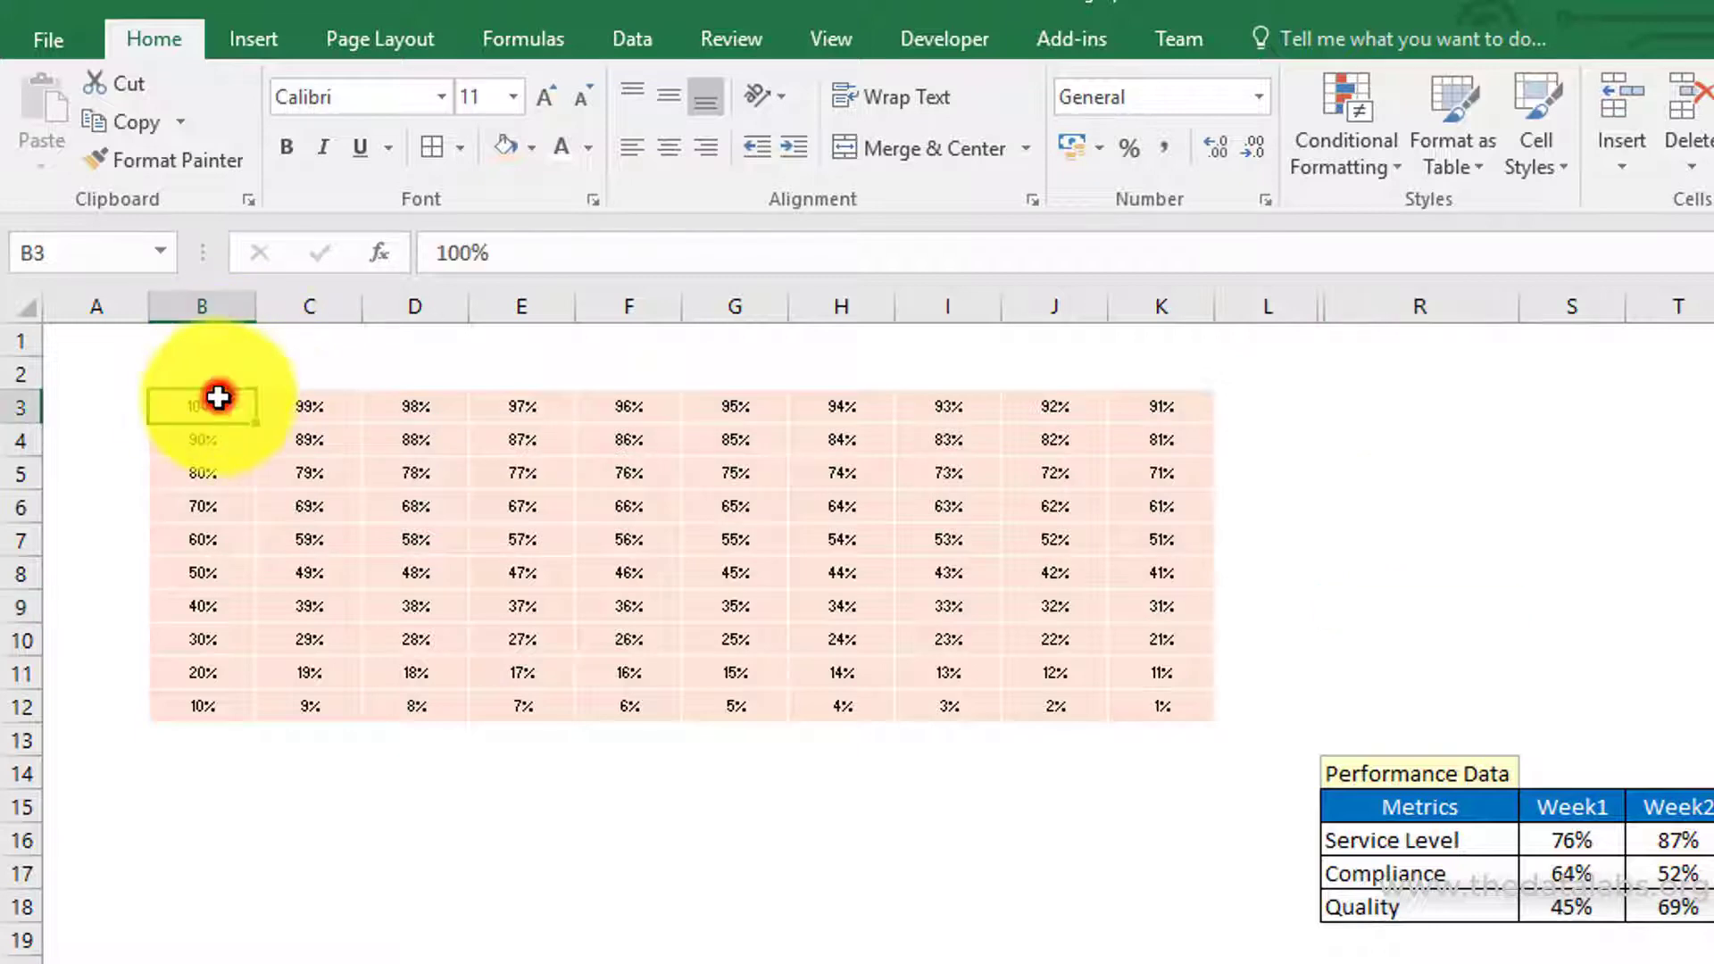
left_click(314, 399)
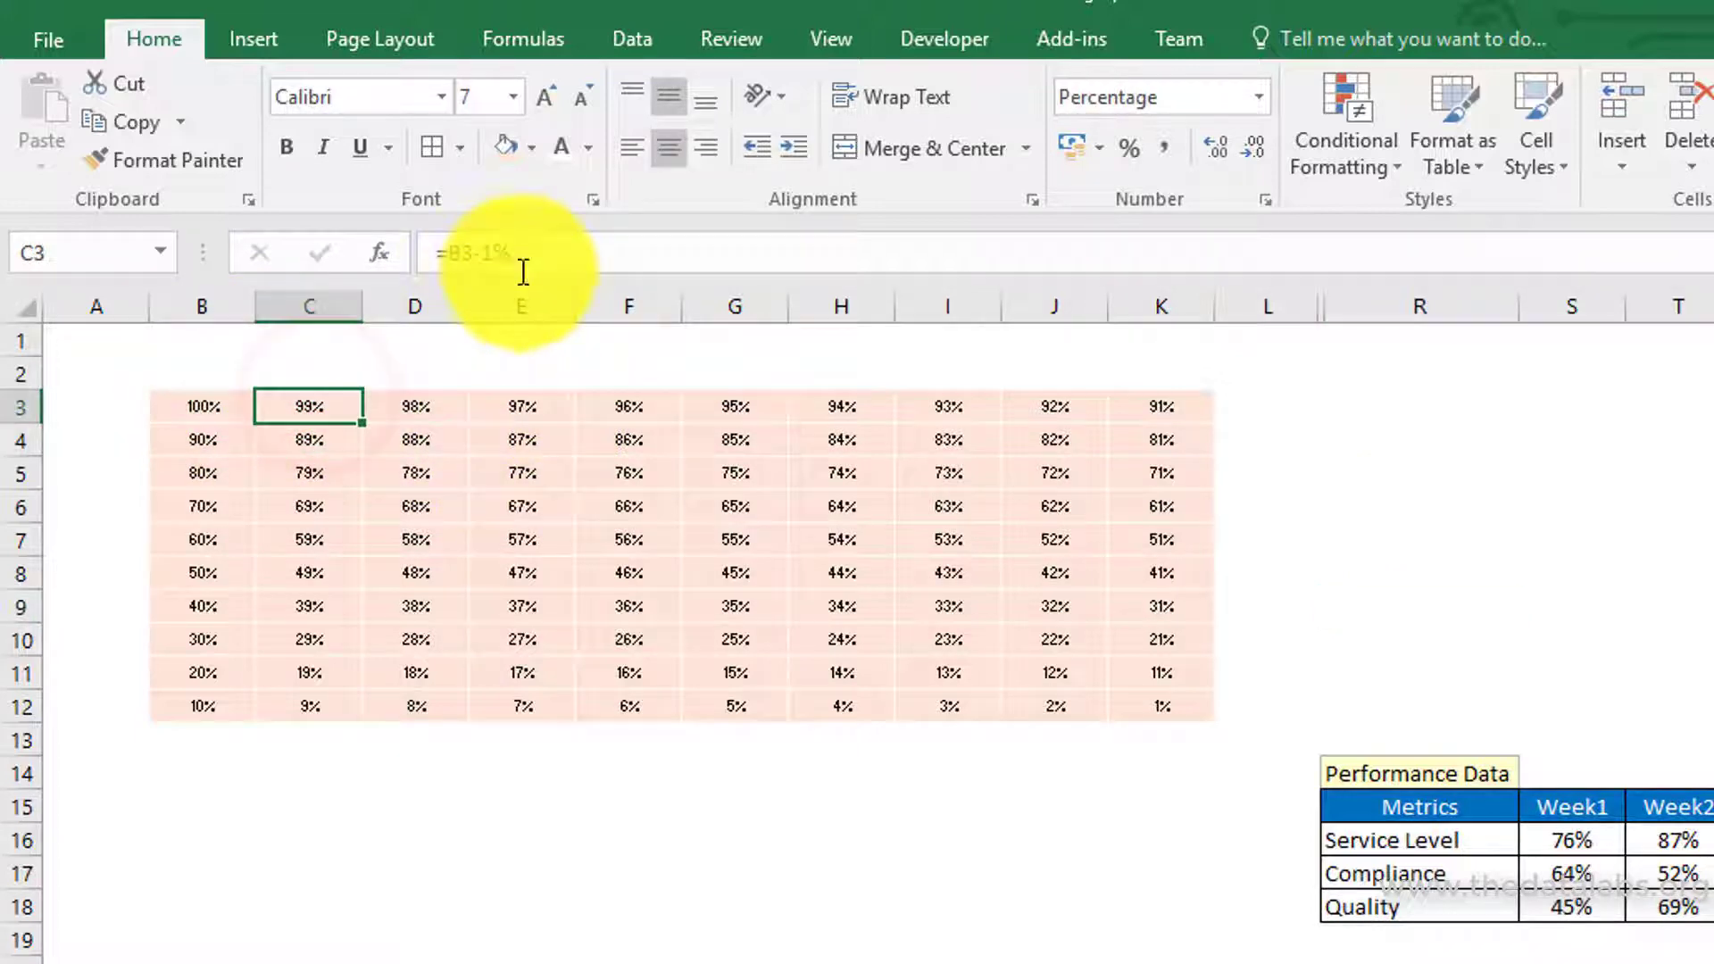
left_click(407, 393)
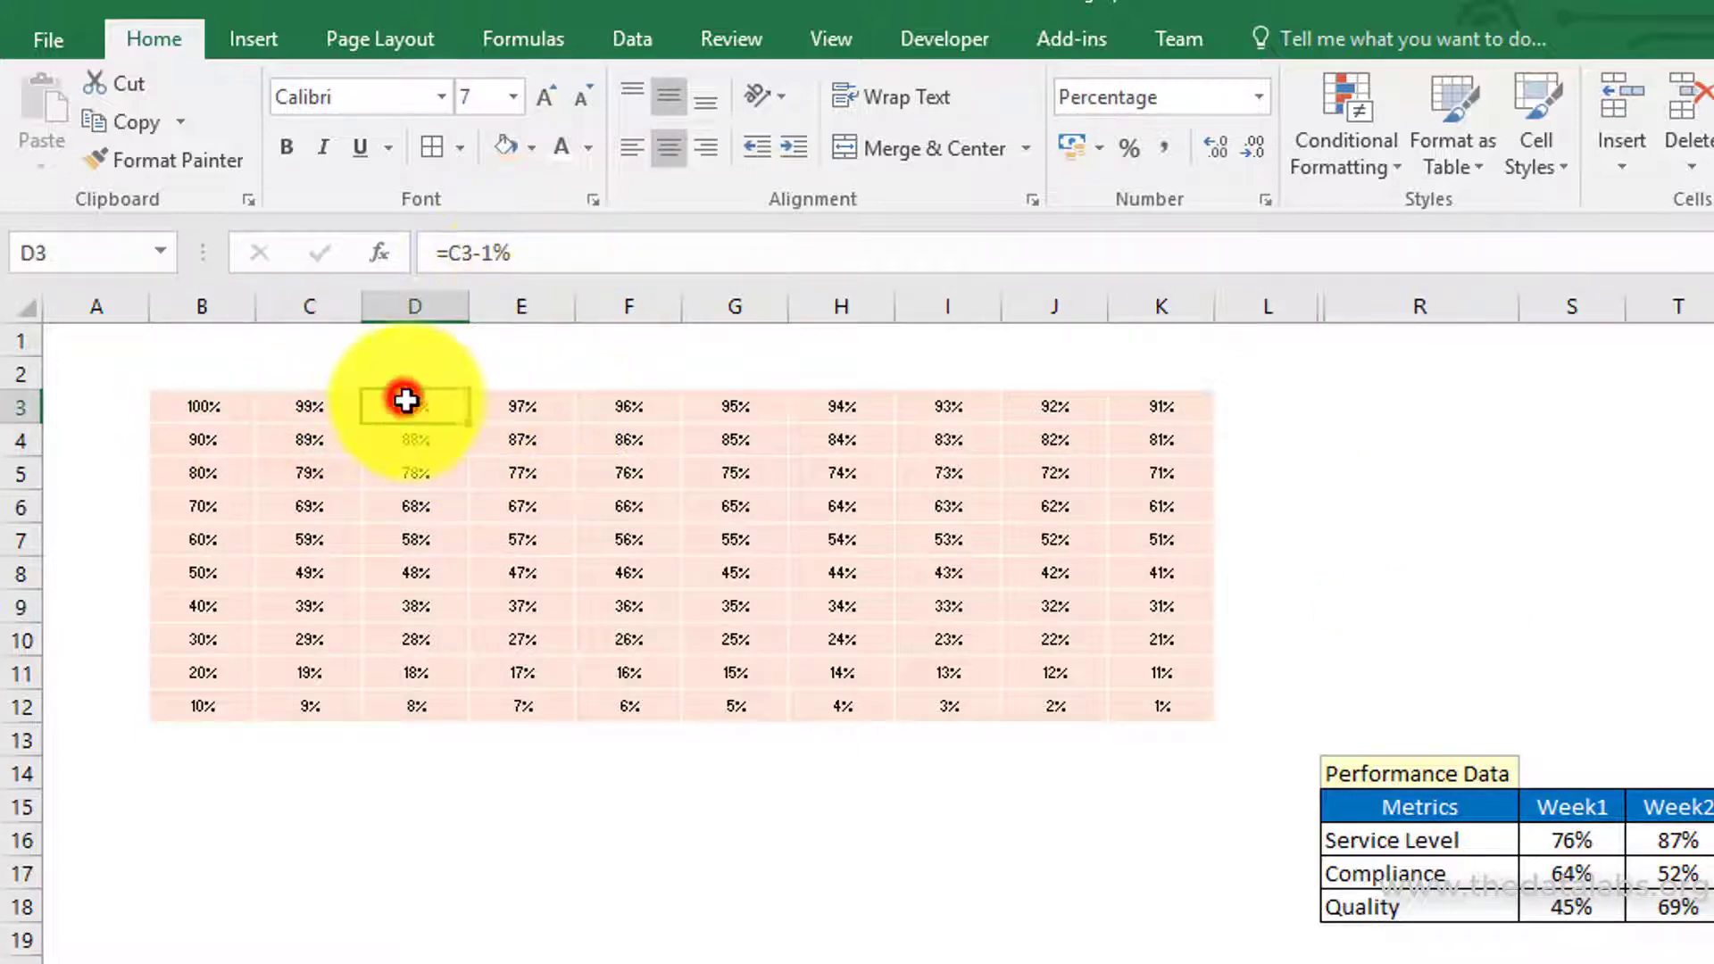
left_click(521, 415)
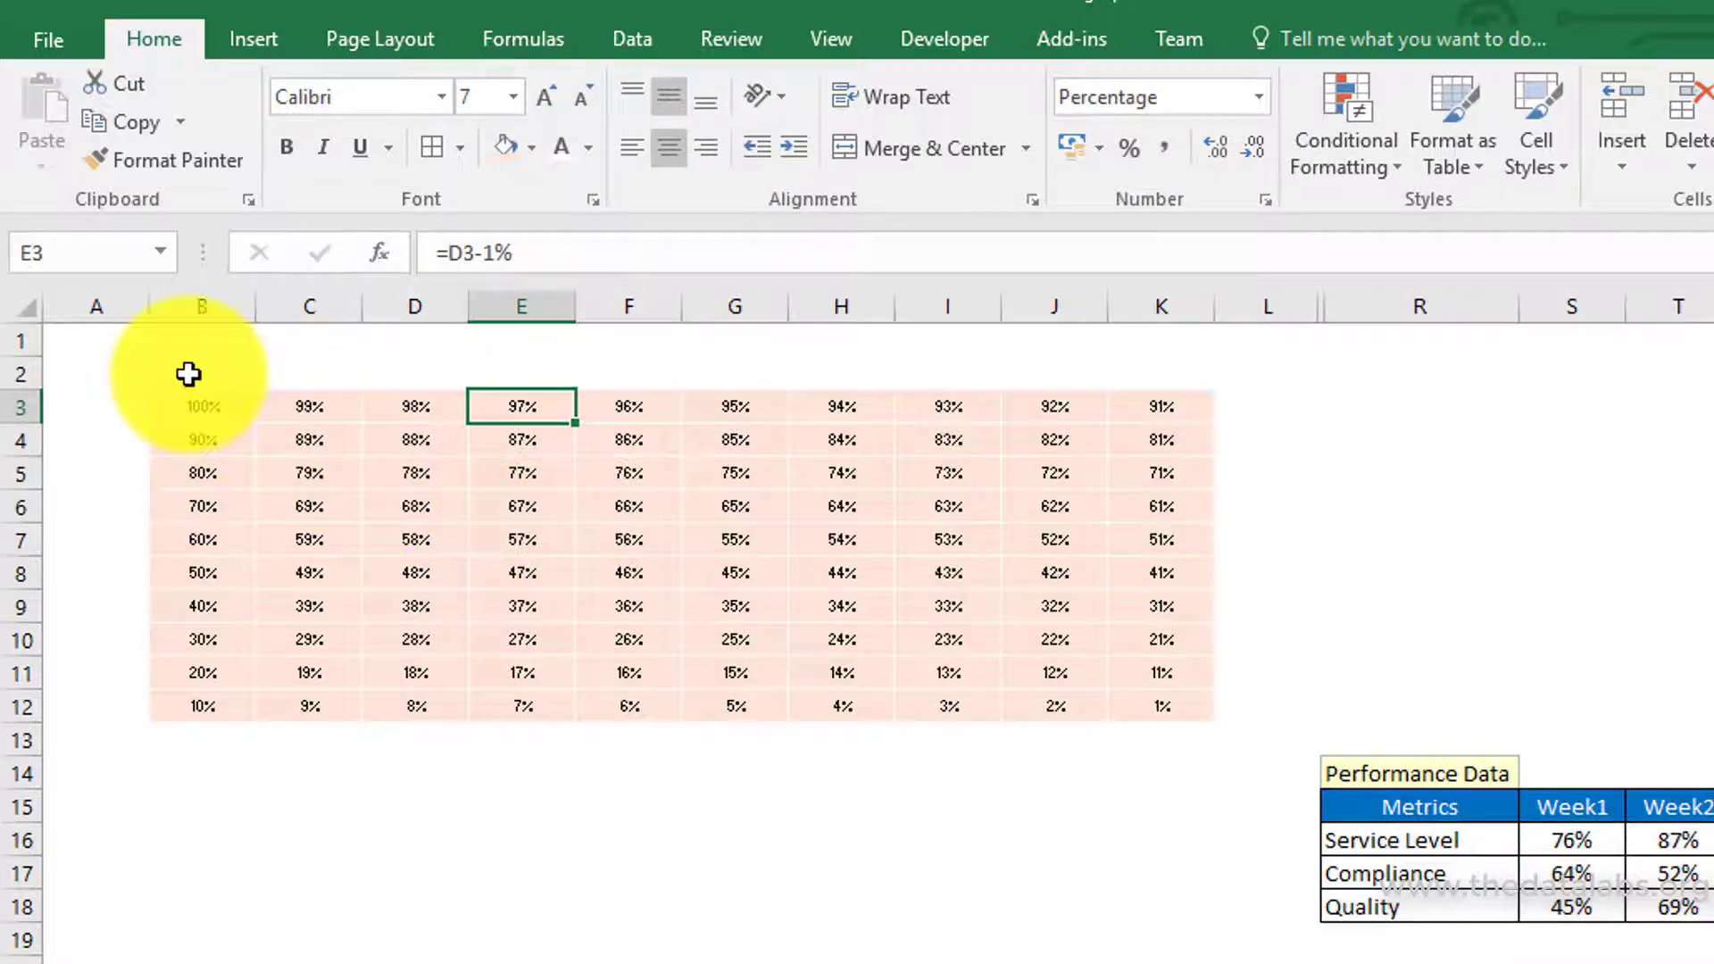
key("ctrl+Right")
key("Right")
key("Right")
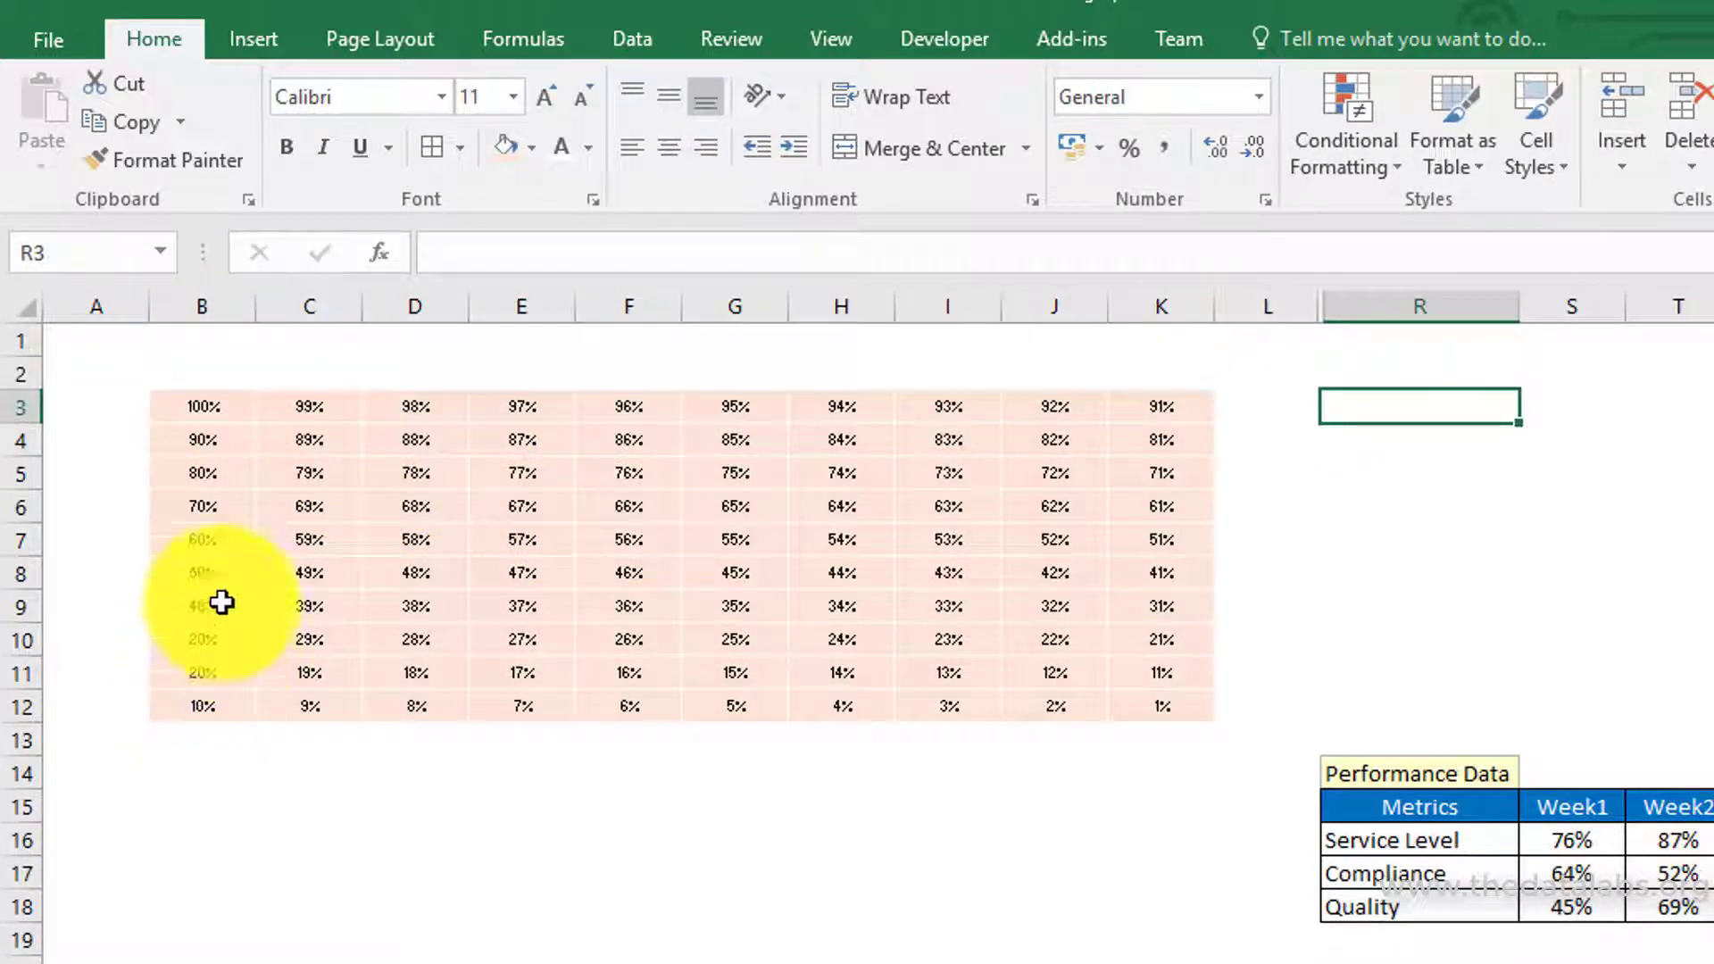
Step: Set the height of rows 3 to 12 to 10
left_click_drag(209, 416, 1124, 708)
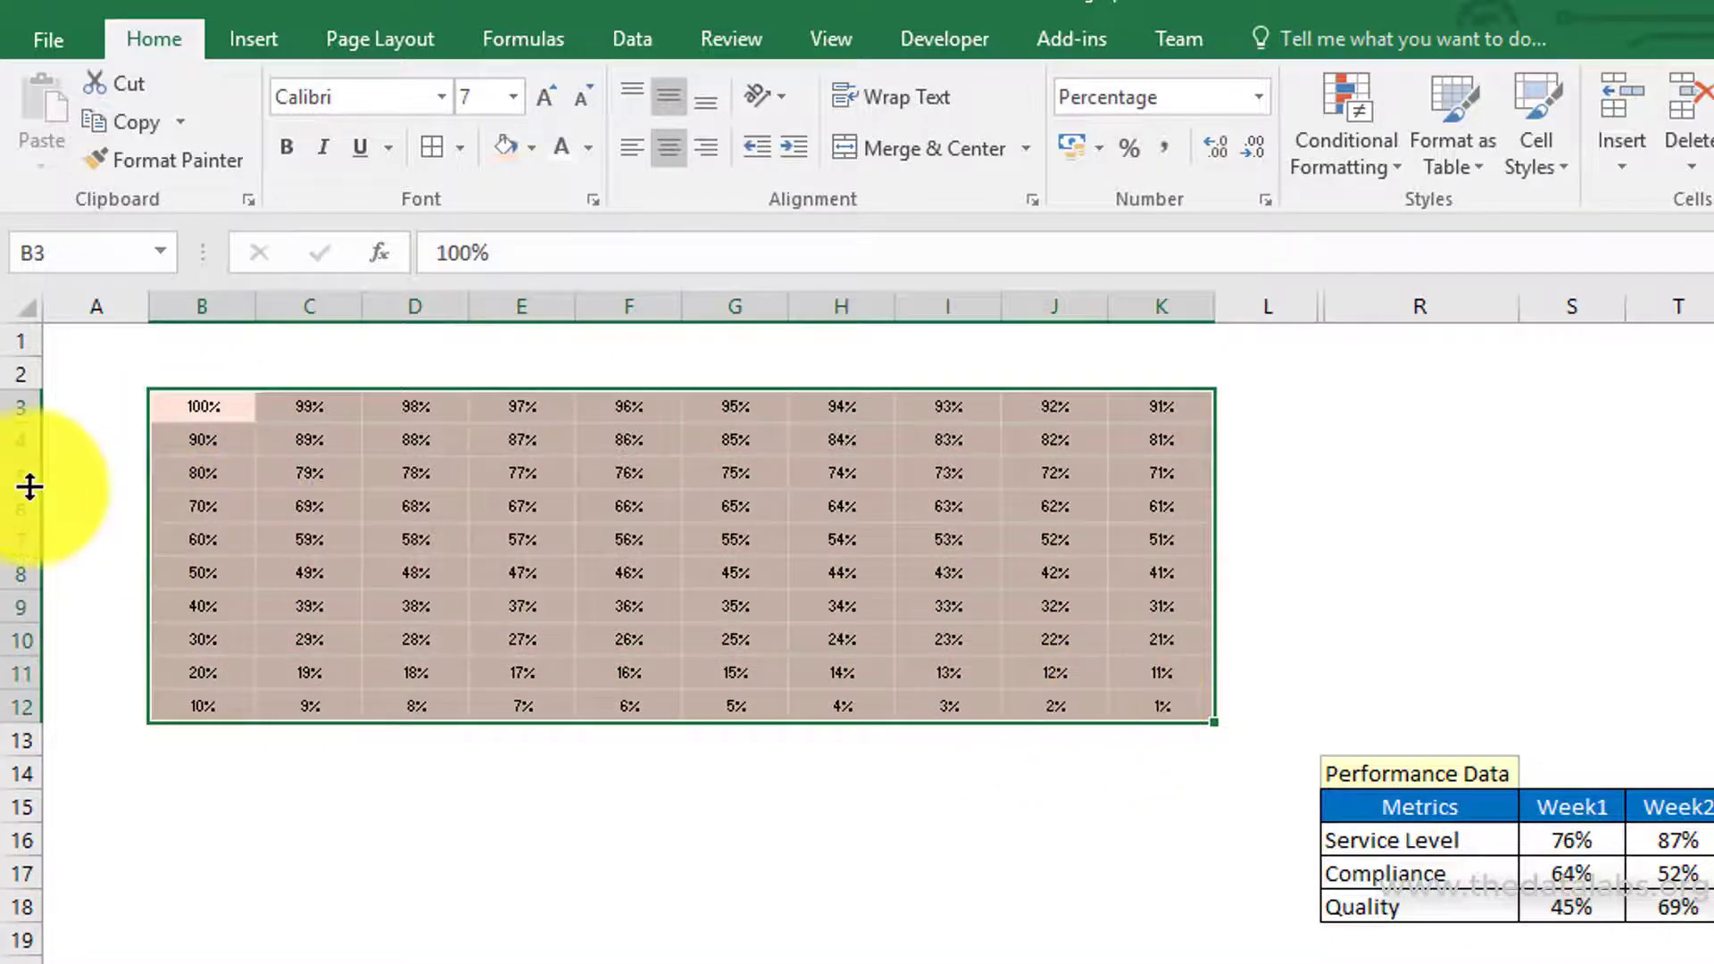
left_click_drag(19, 406, 12, 714)
right_click(12, 714)
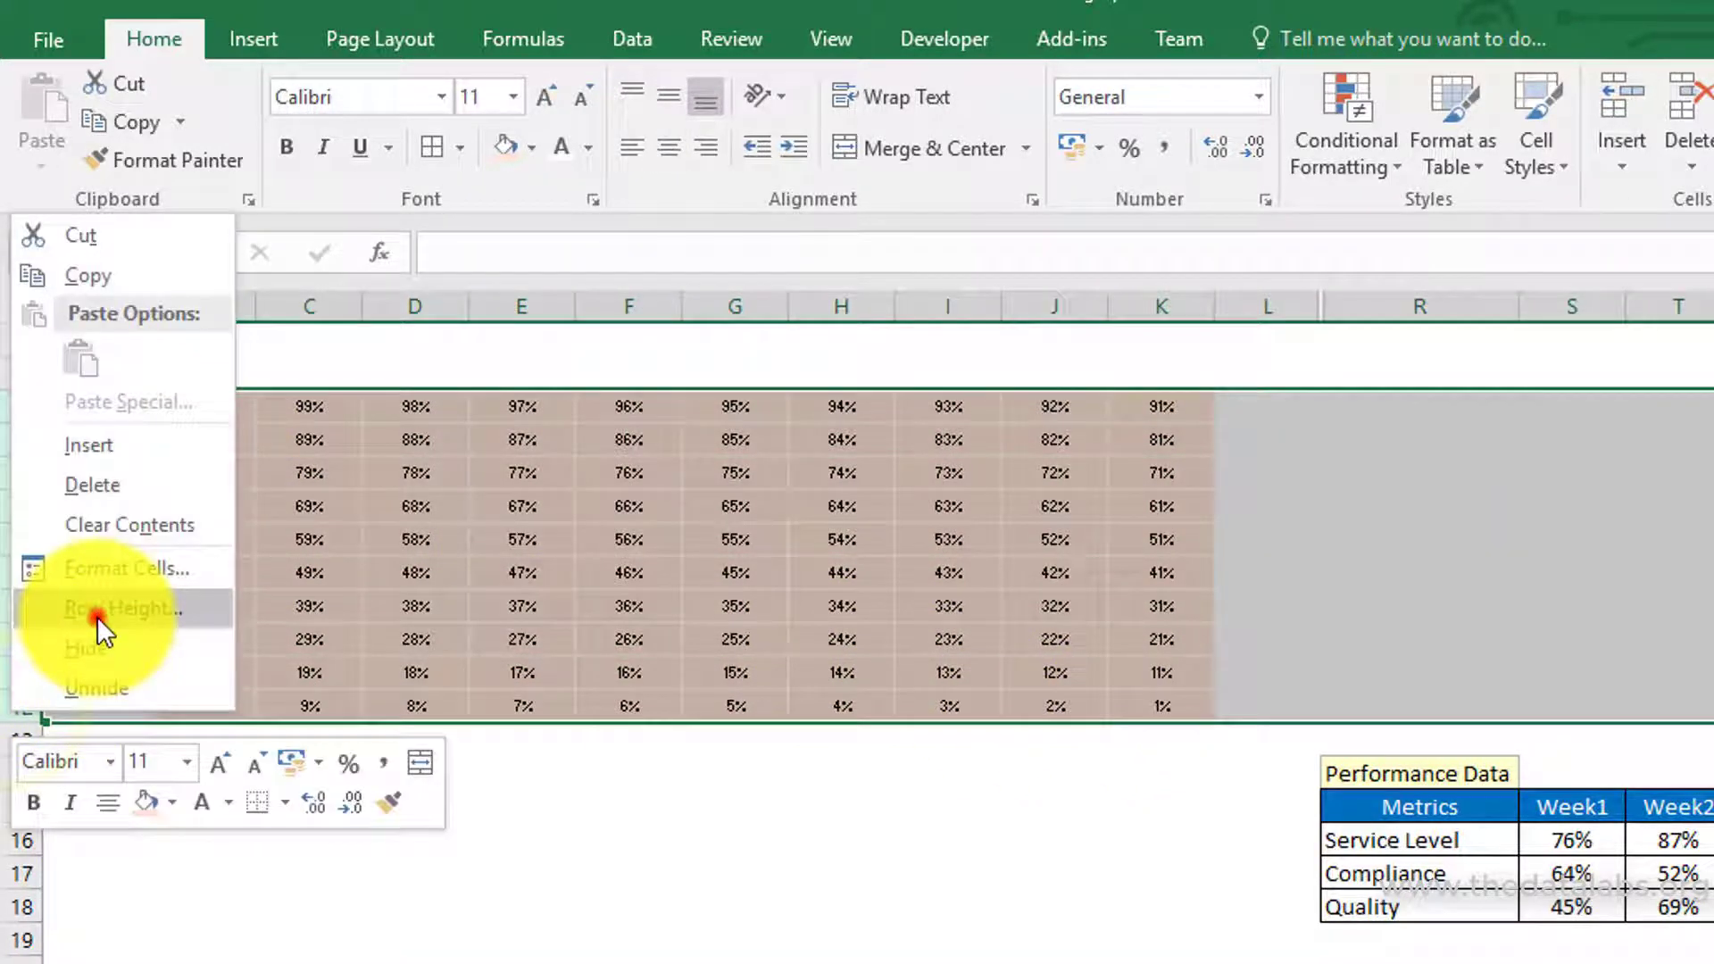
left_click(98, 618)
type("10")
key("Return")
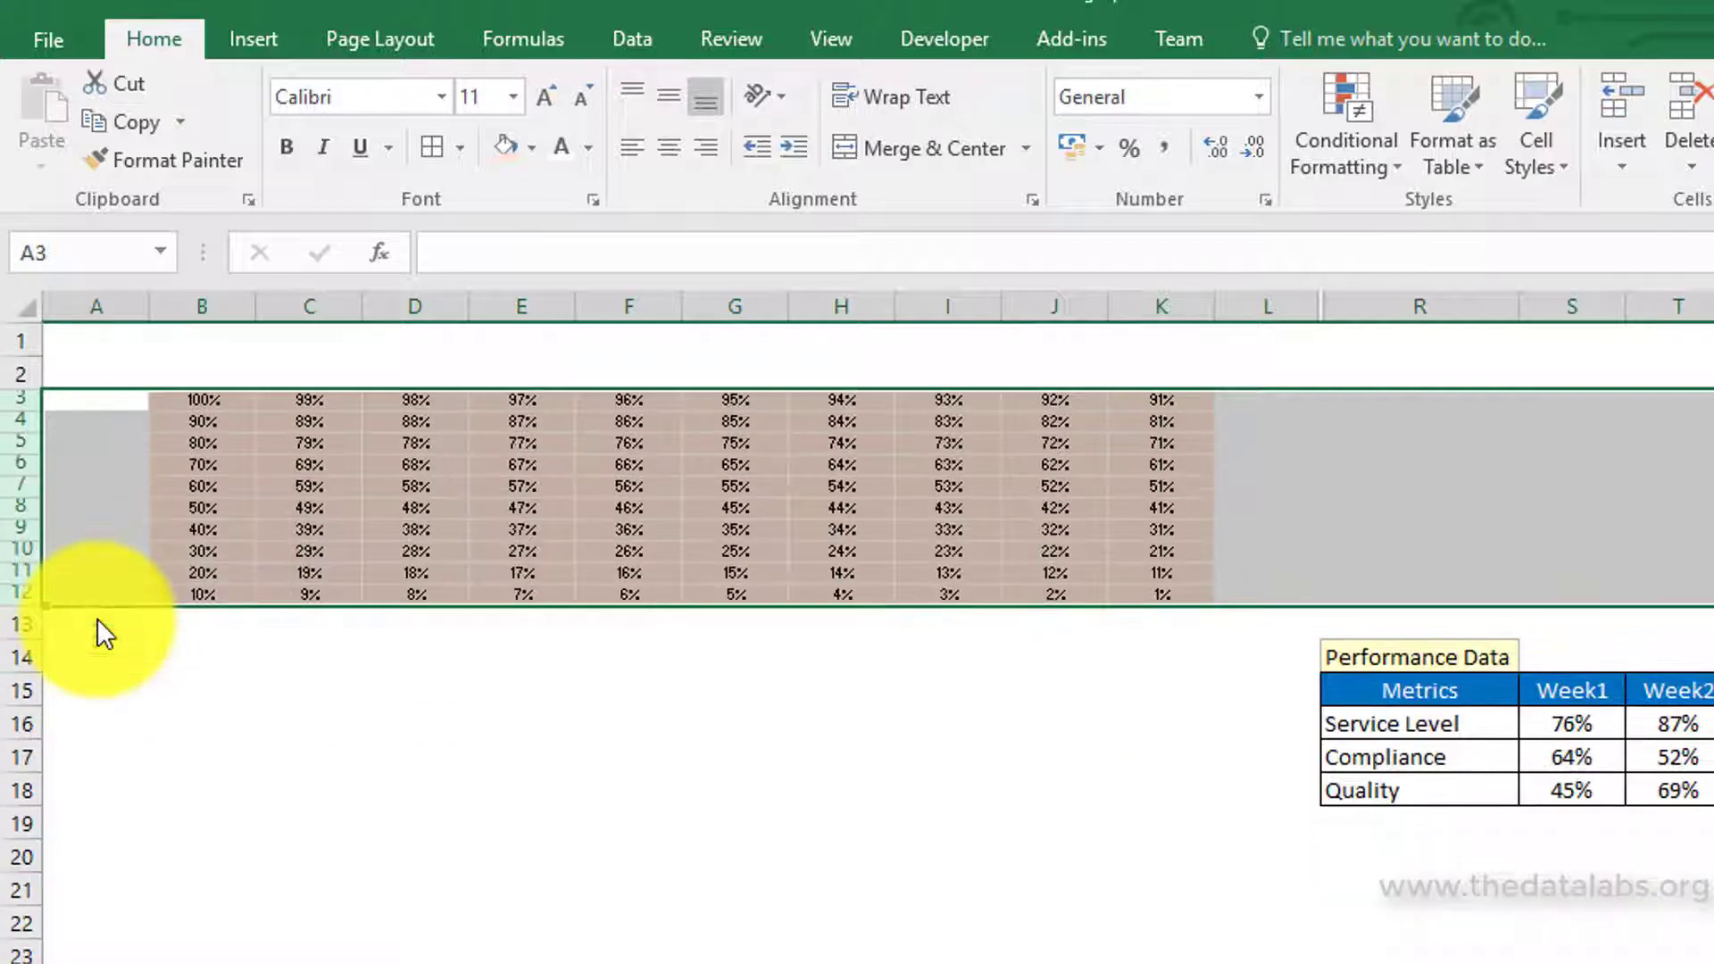
left_click(246, 656)
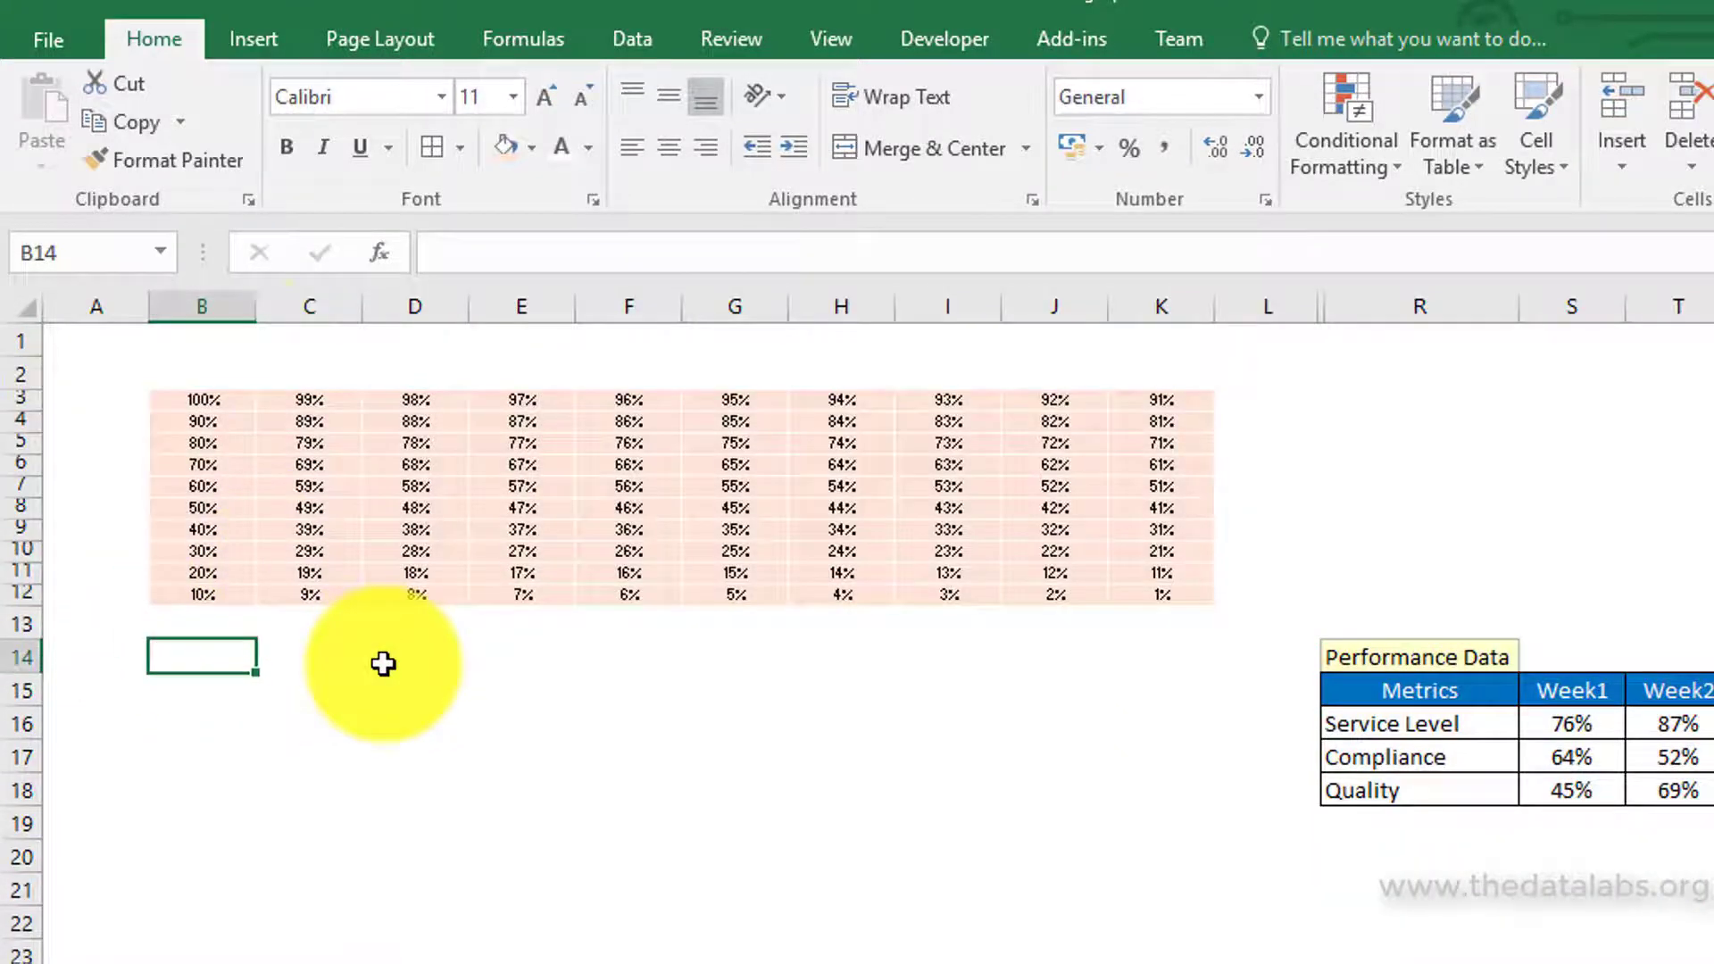
Step: Set the width of columns B to K to 1.86
left_click_drag(230, 309, 1109, 346)
right_click(1082, 308)
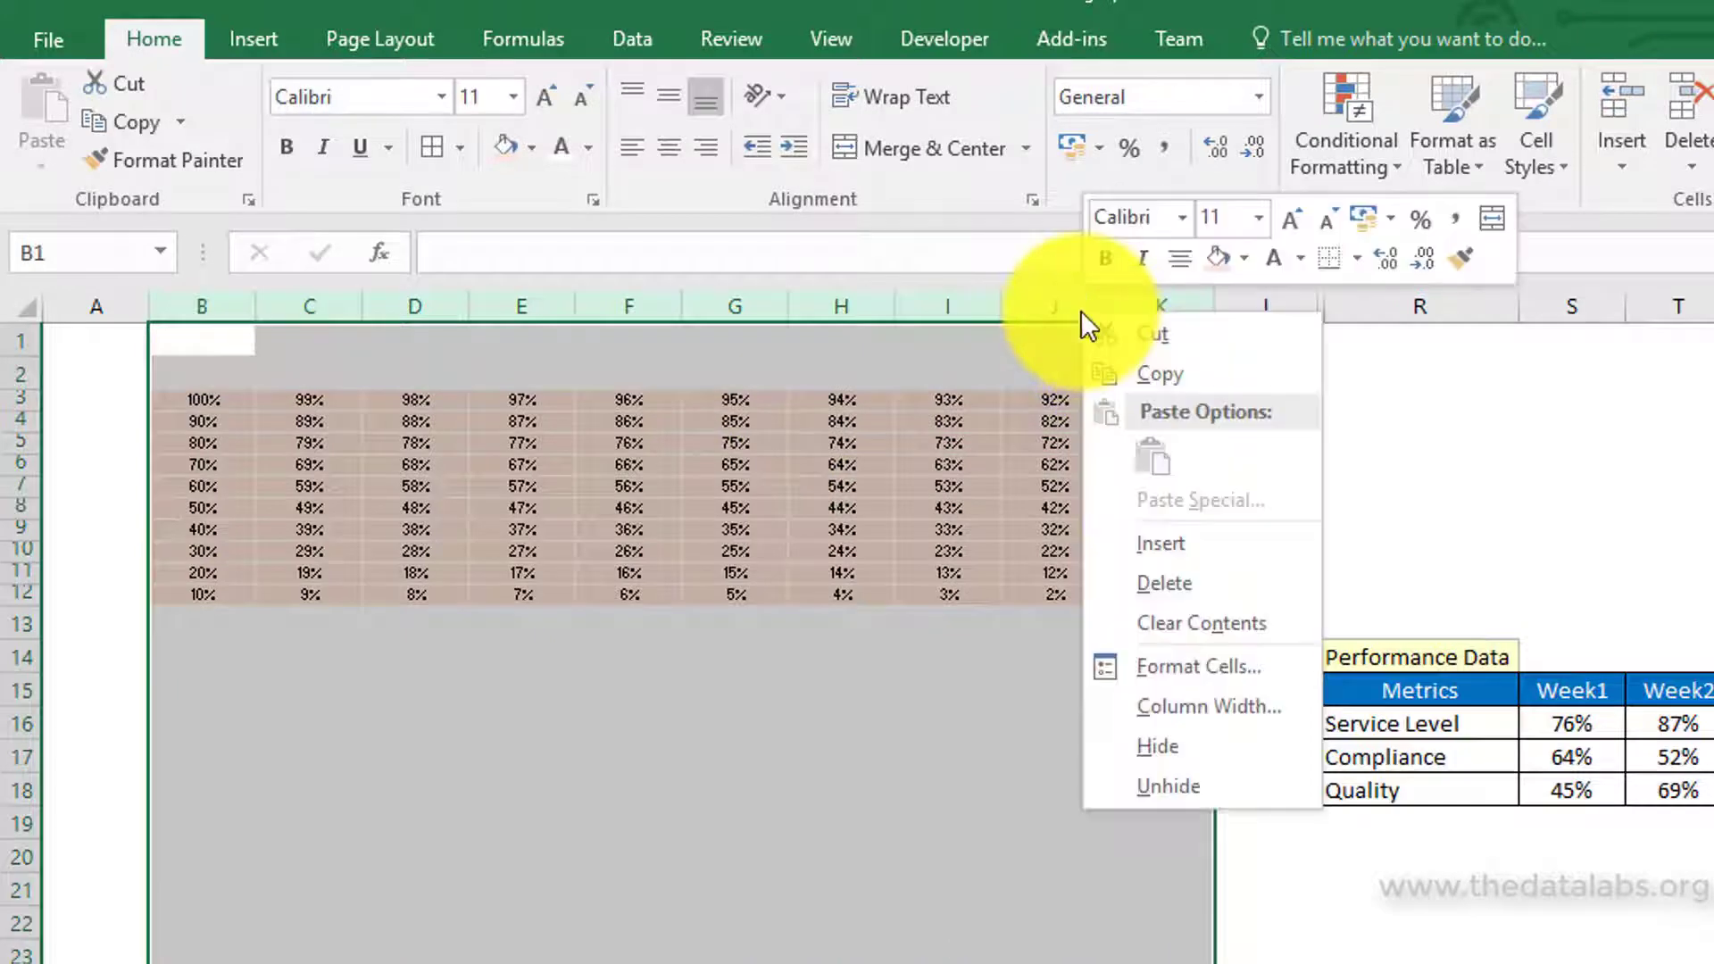
left_click(1155, 714)
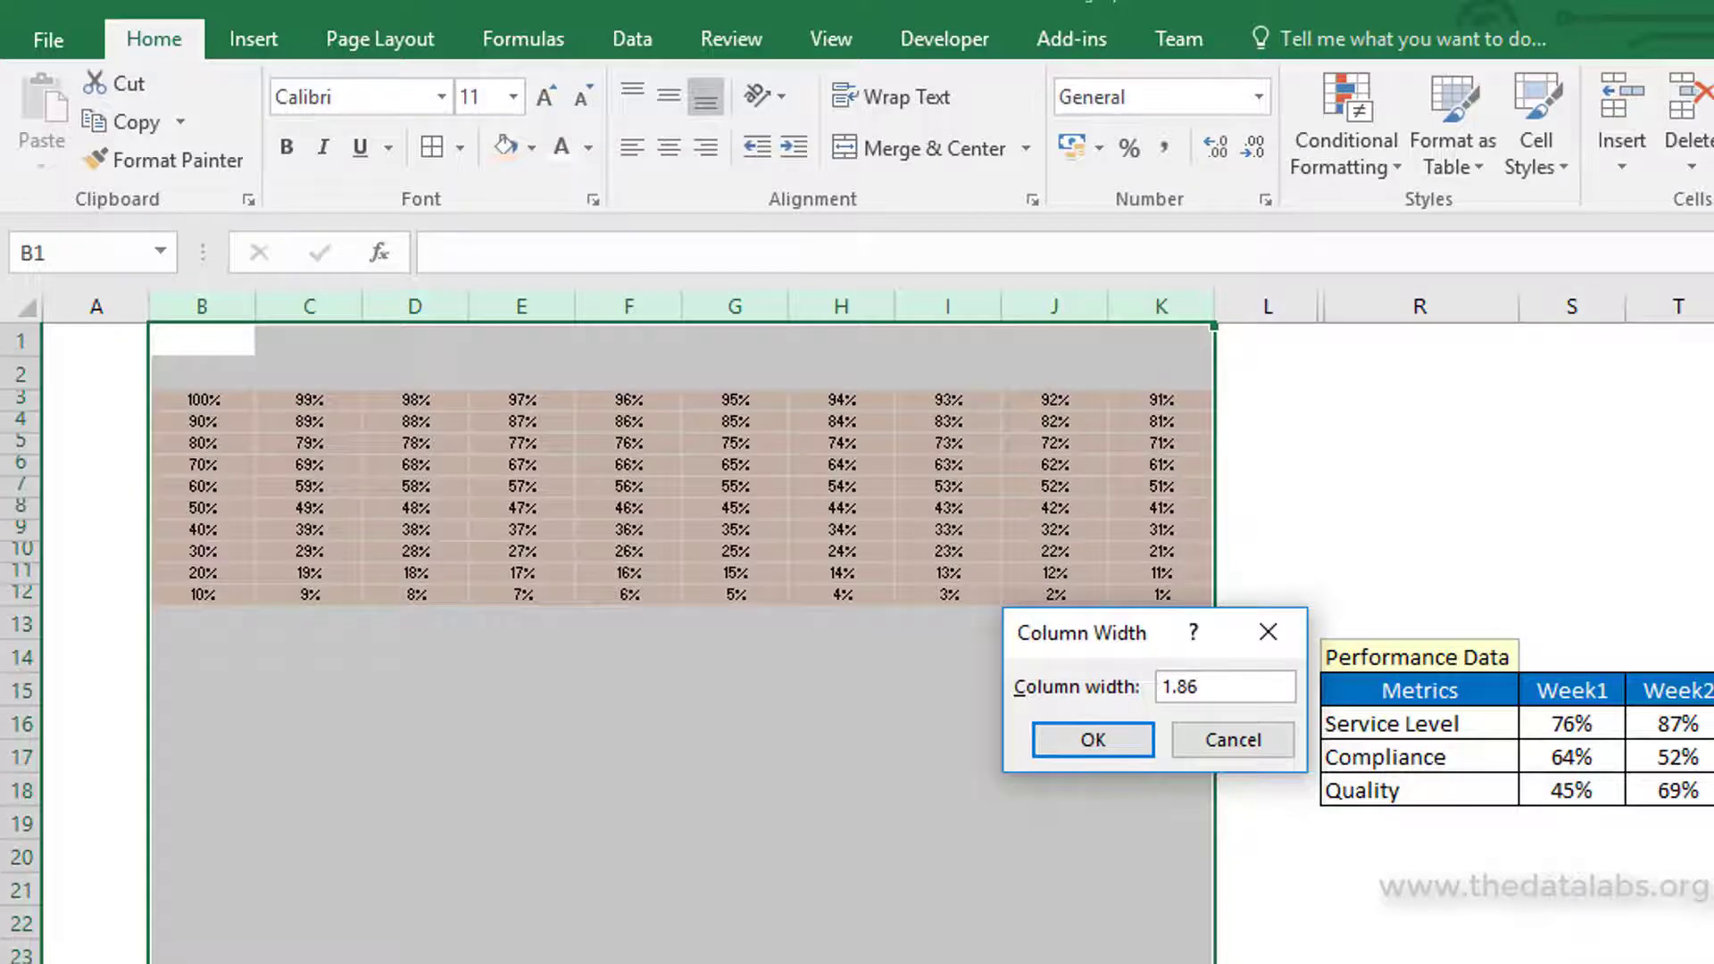
key("Return")
left_click(702, 525)
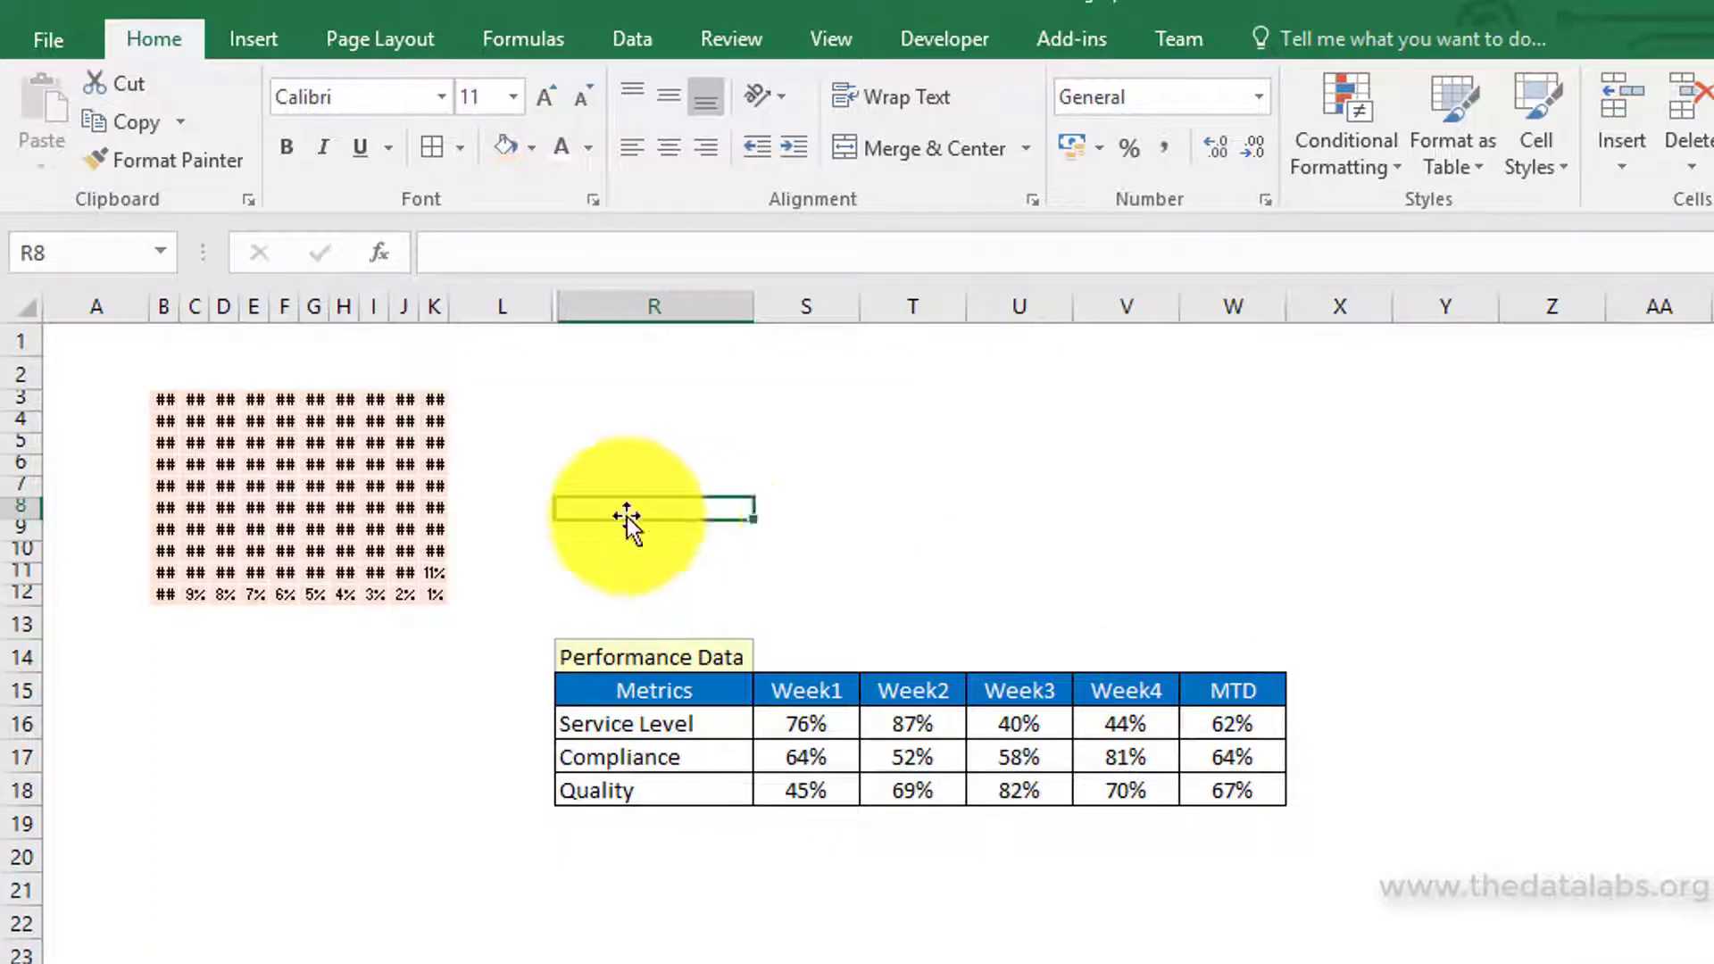
Step: Create a conditional formatting rule on the range B3:K12 for cell values less than or equal to =$W$16
left_click(160, 395)
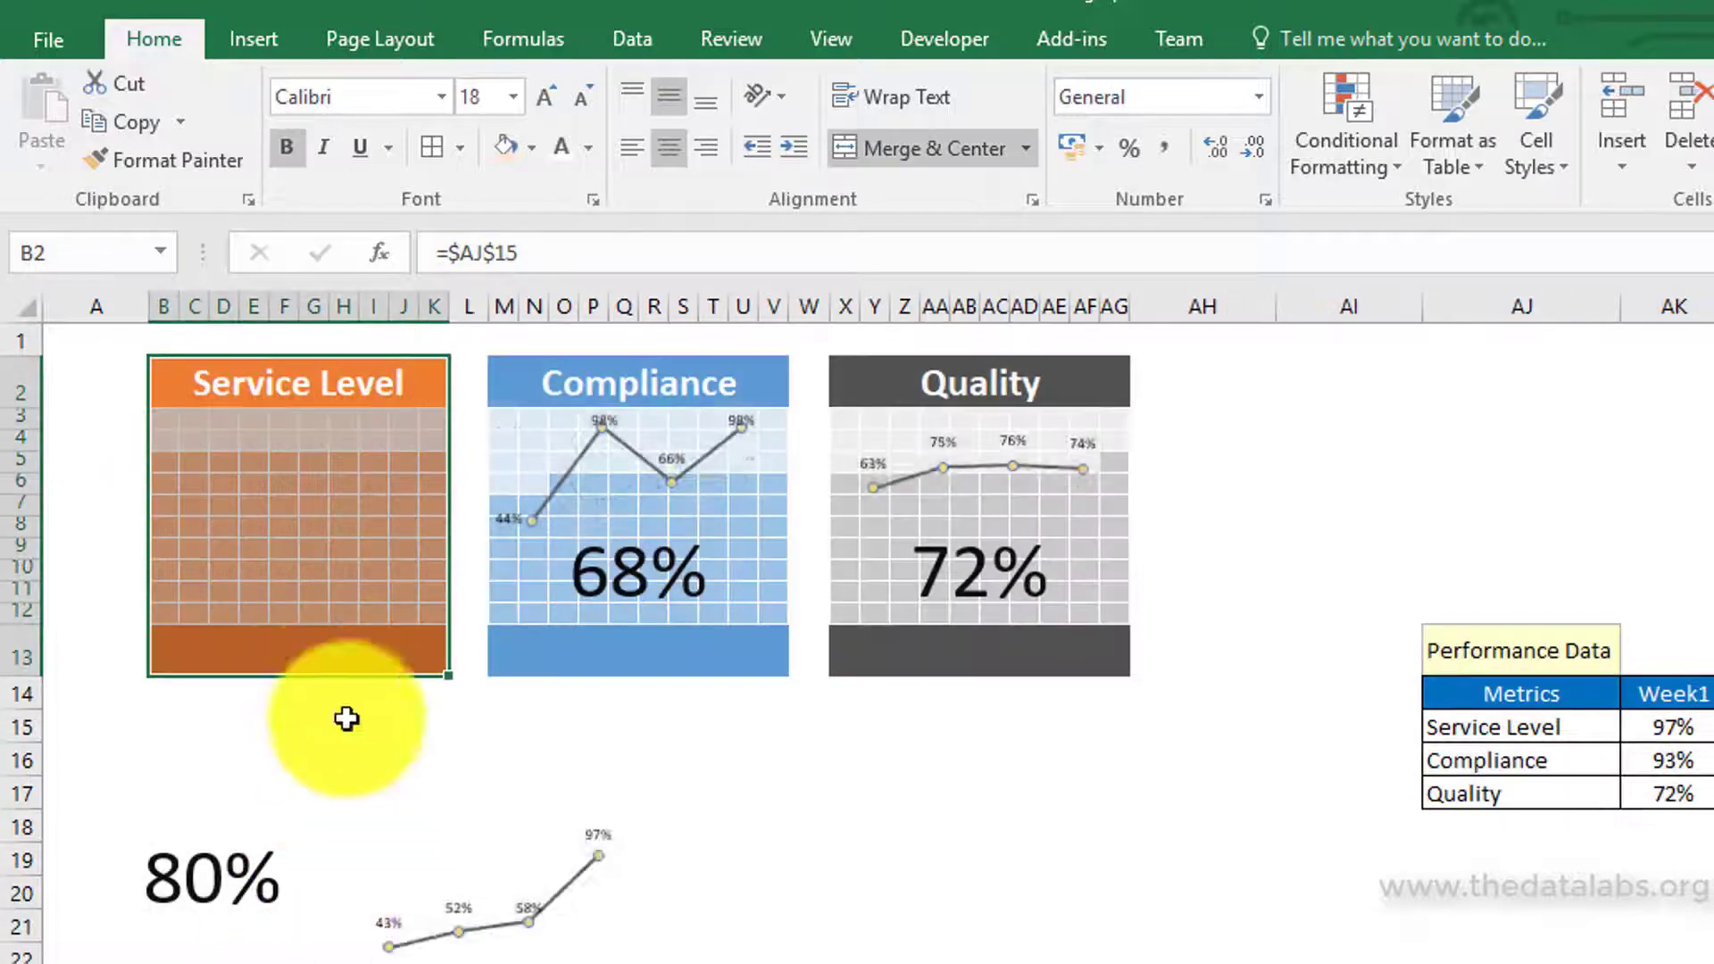
left_click(159, 462)
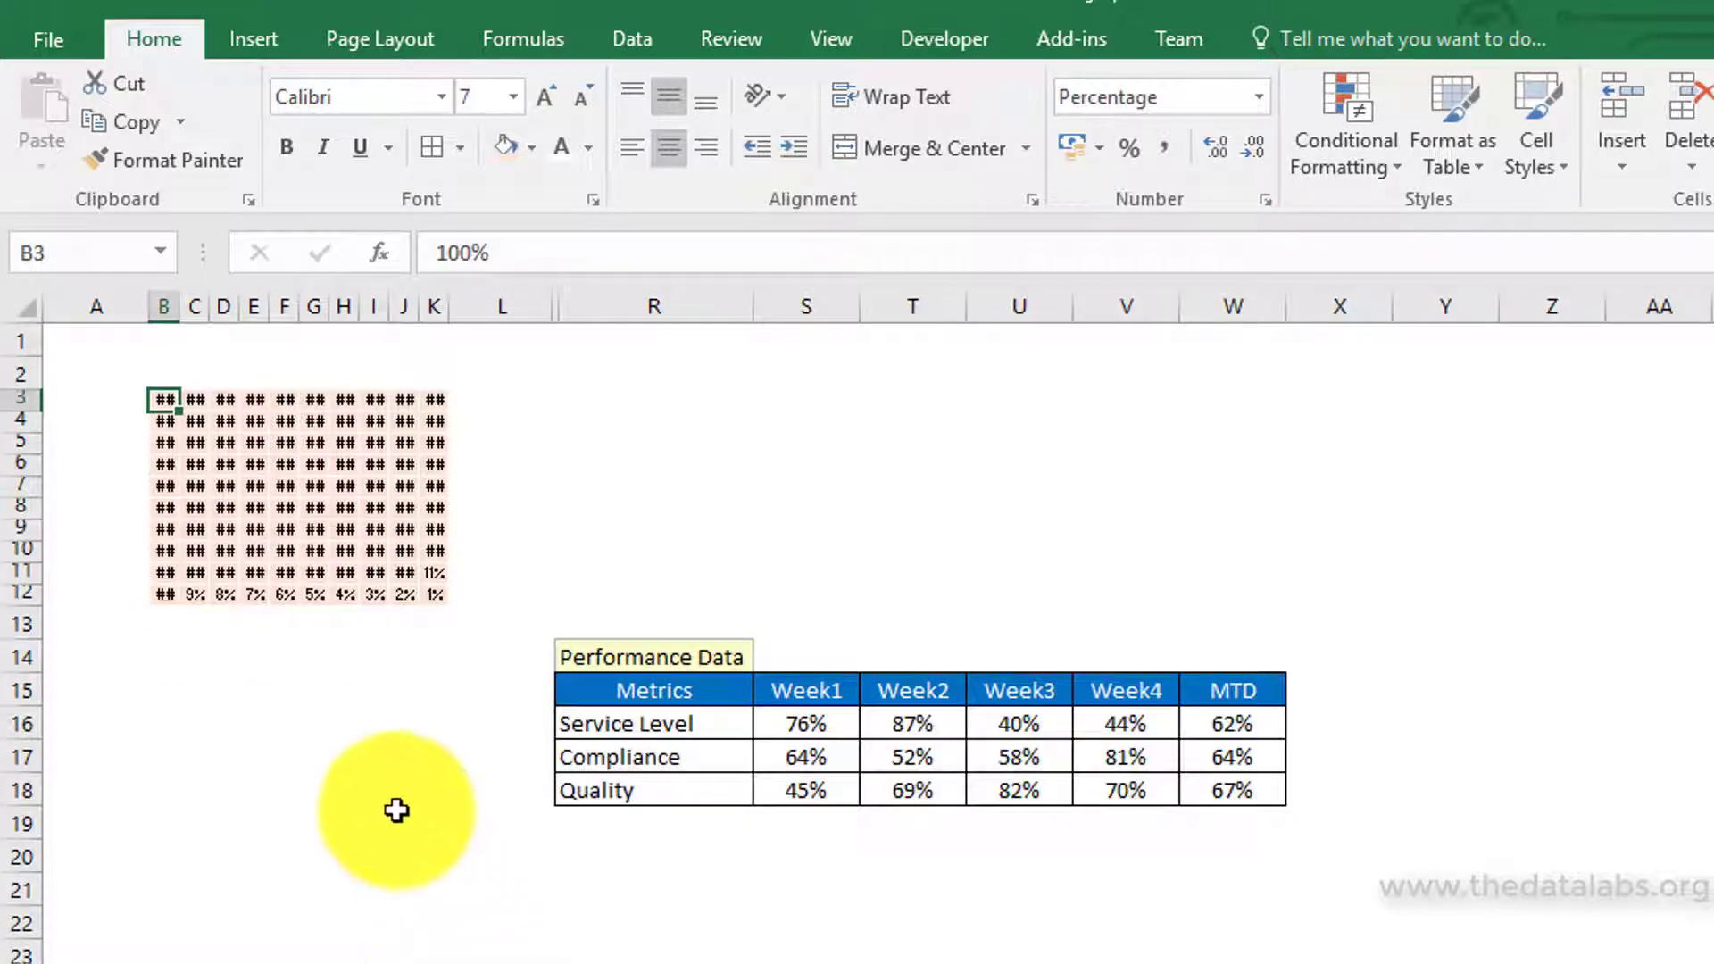
left_click(427, 589, "shift")
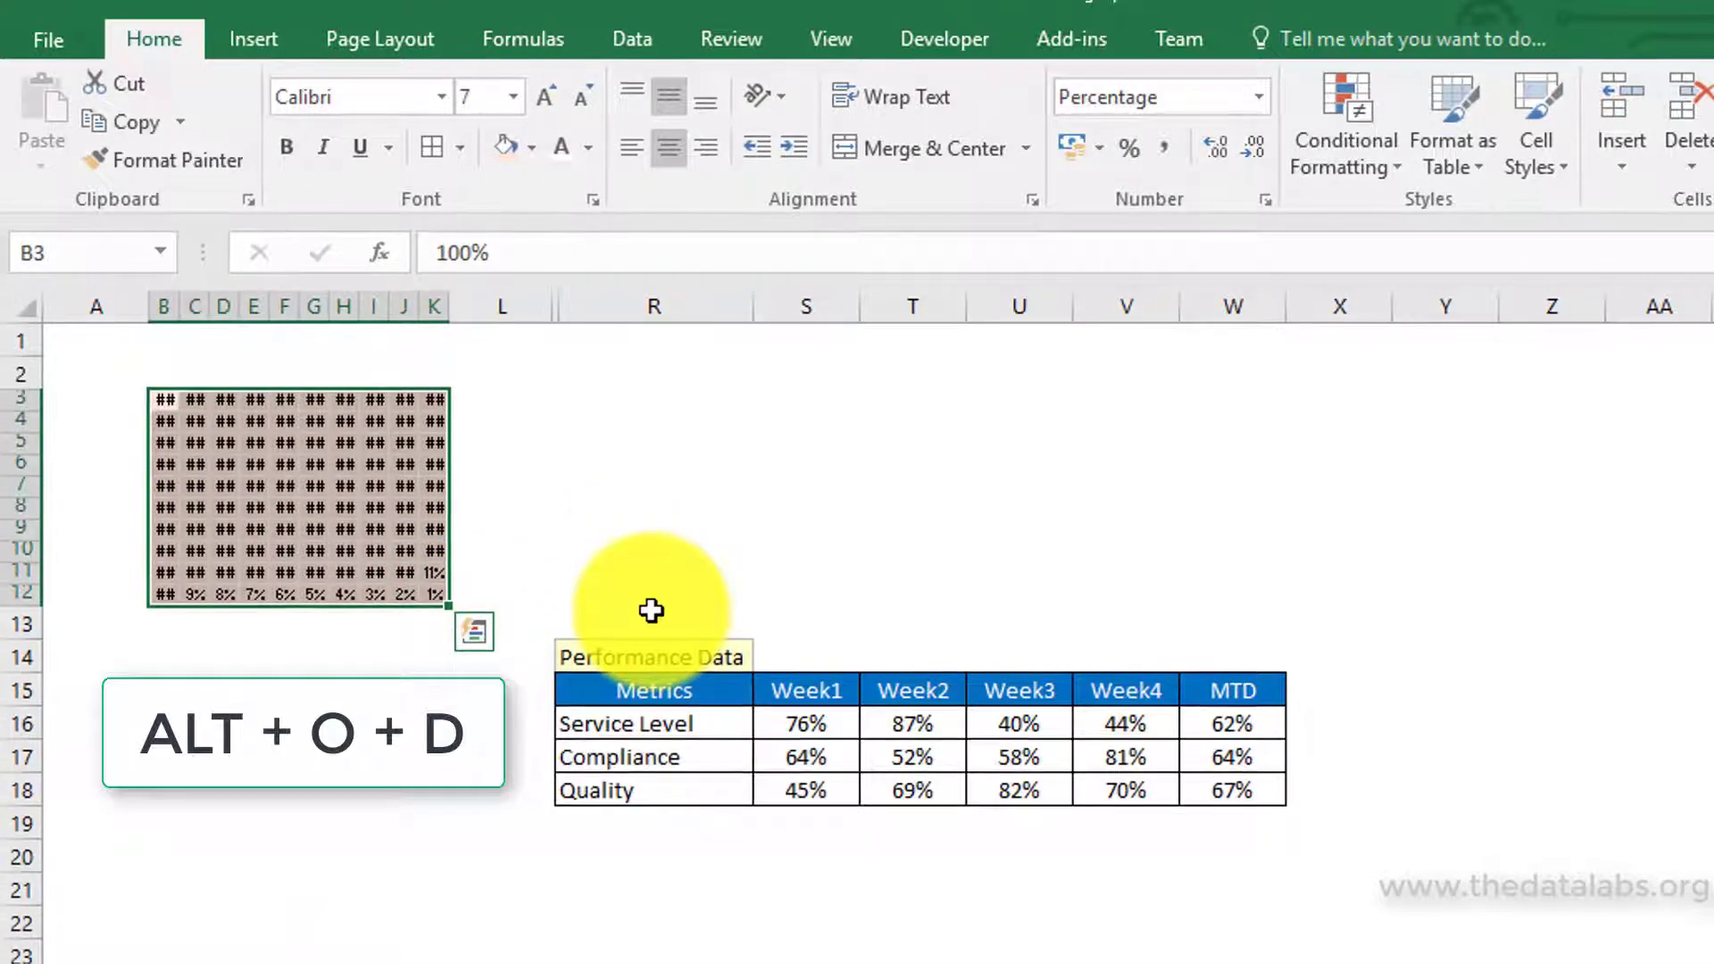
key("alt+o")
key("d")
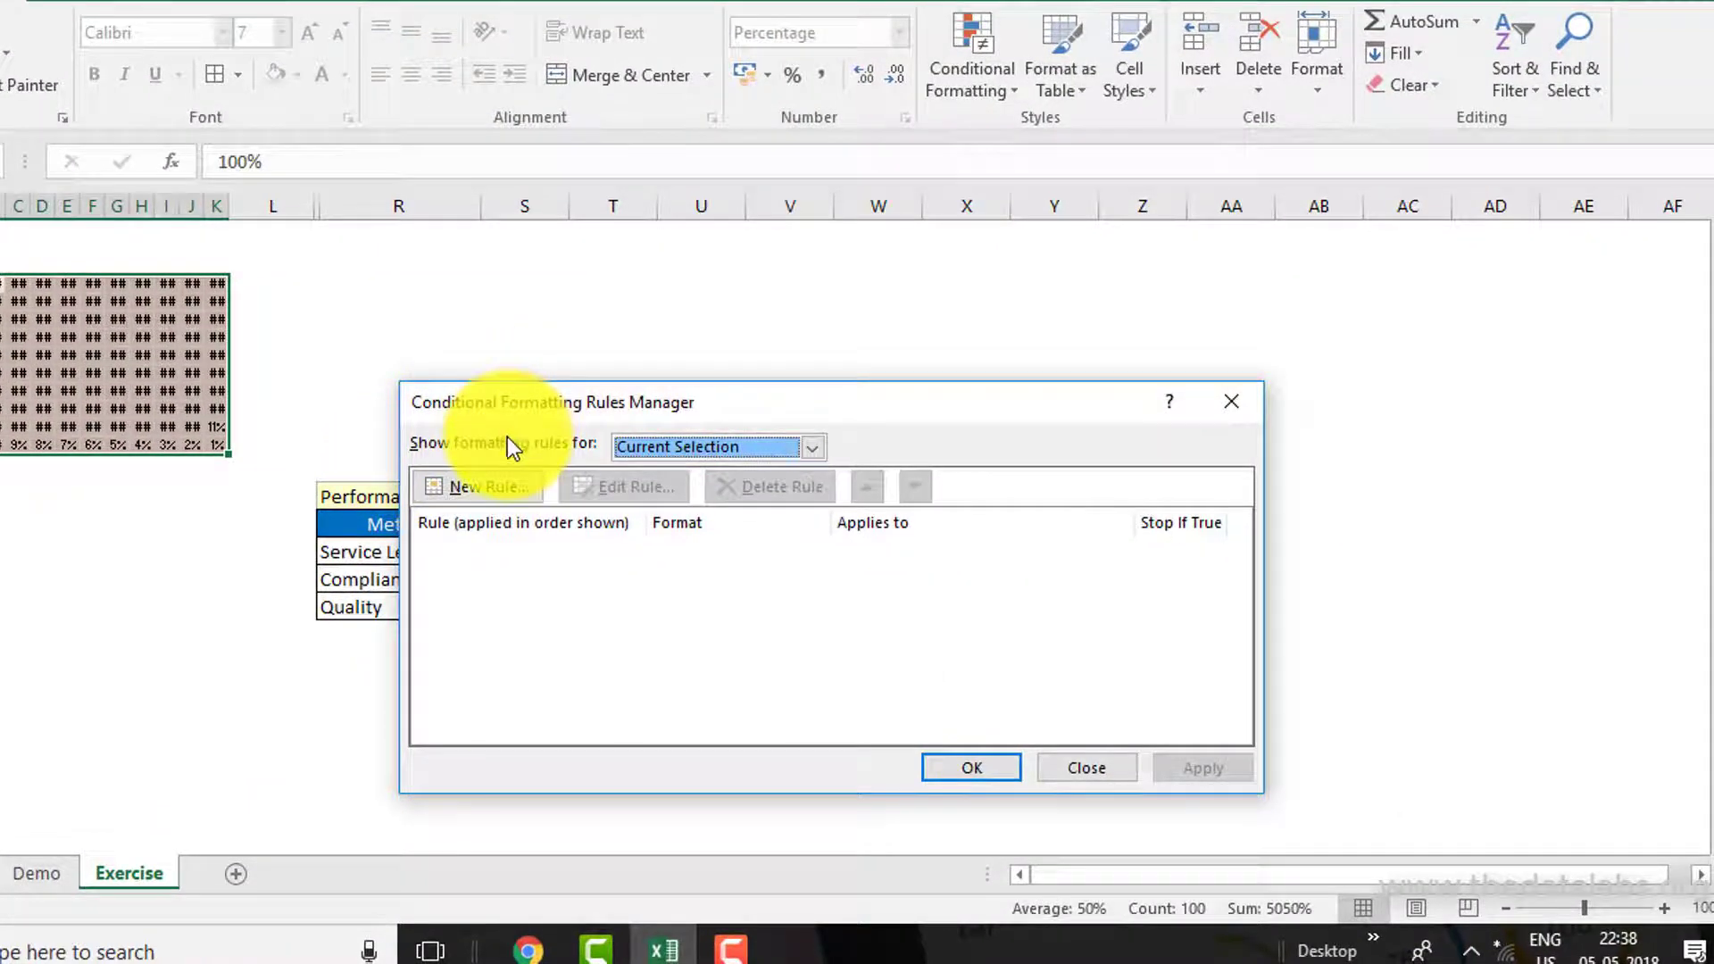
left_click(484, 487)
left_click_drag(596, 329, 1031, 300)
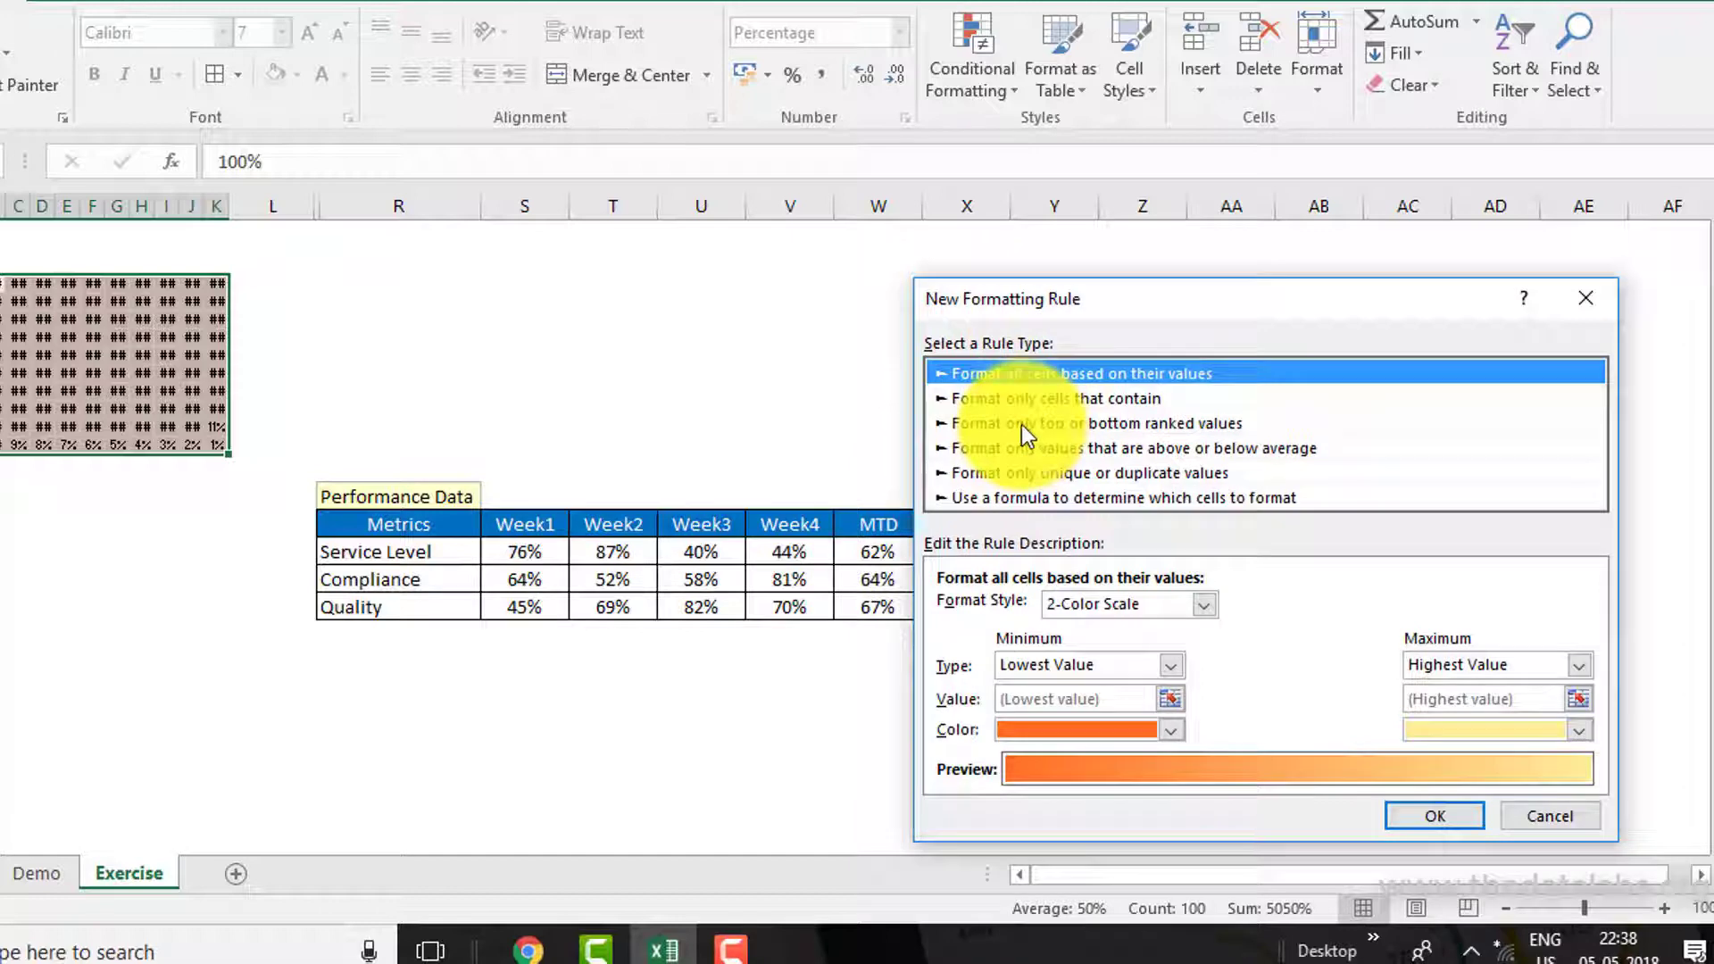
left_click(1249, 400)
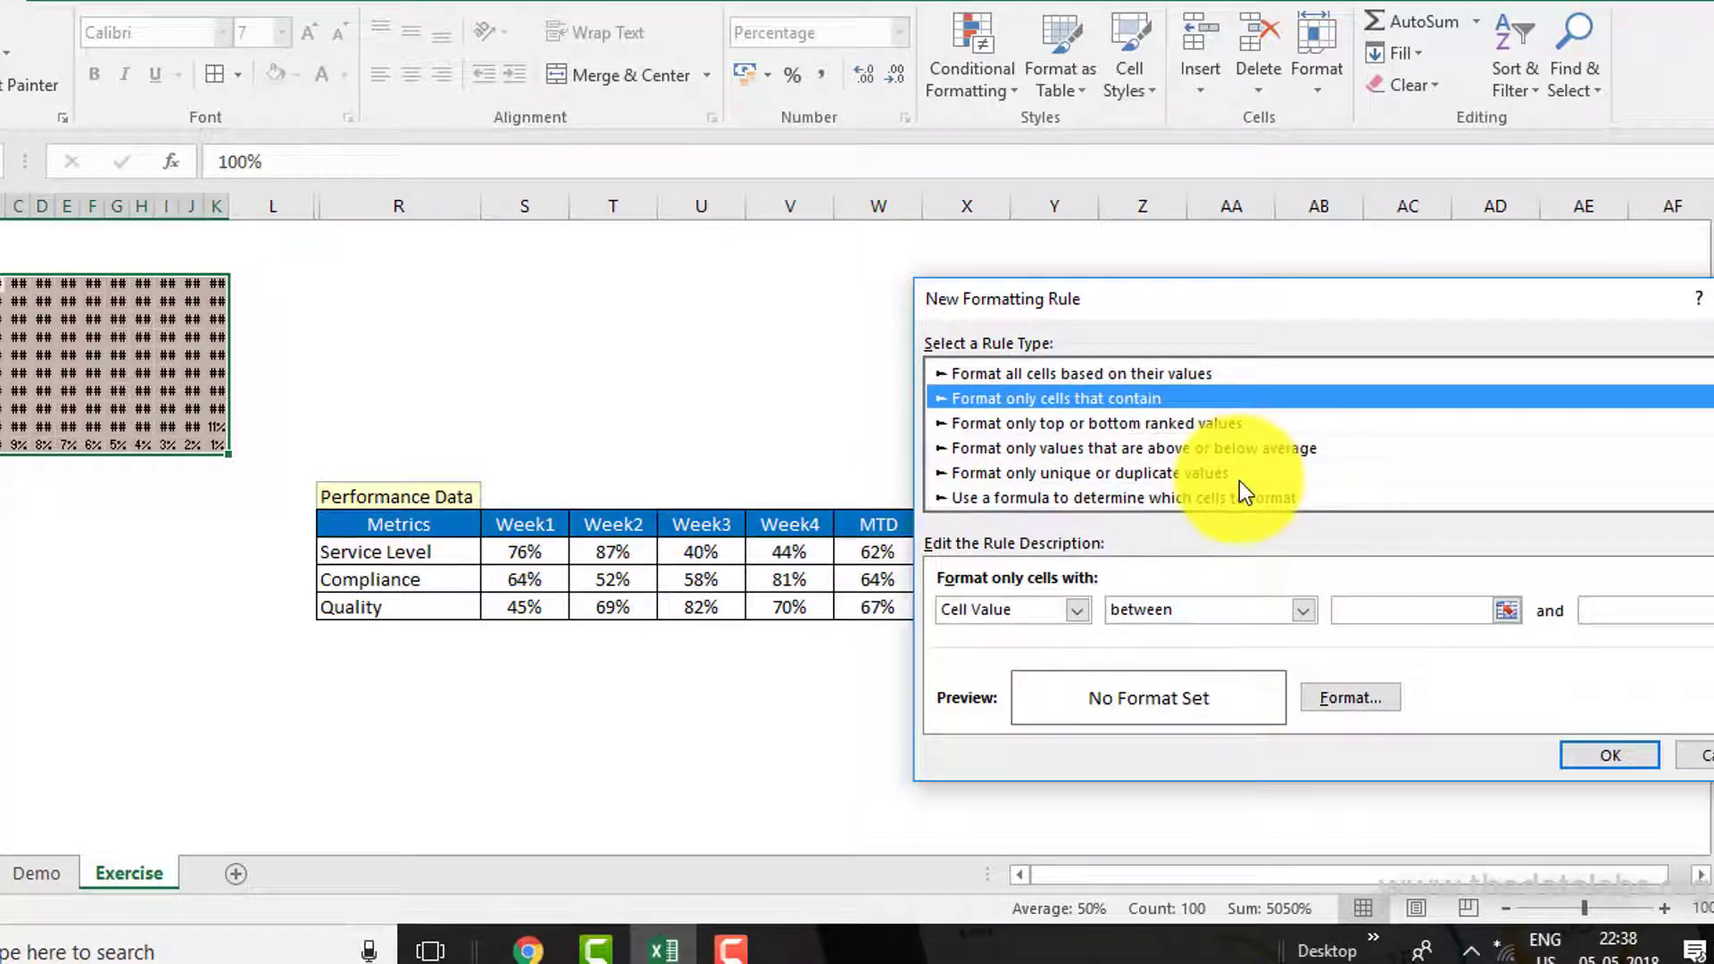
left_click(1178, 607)
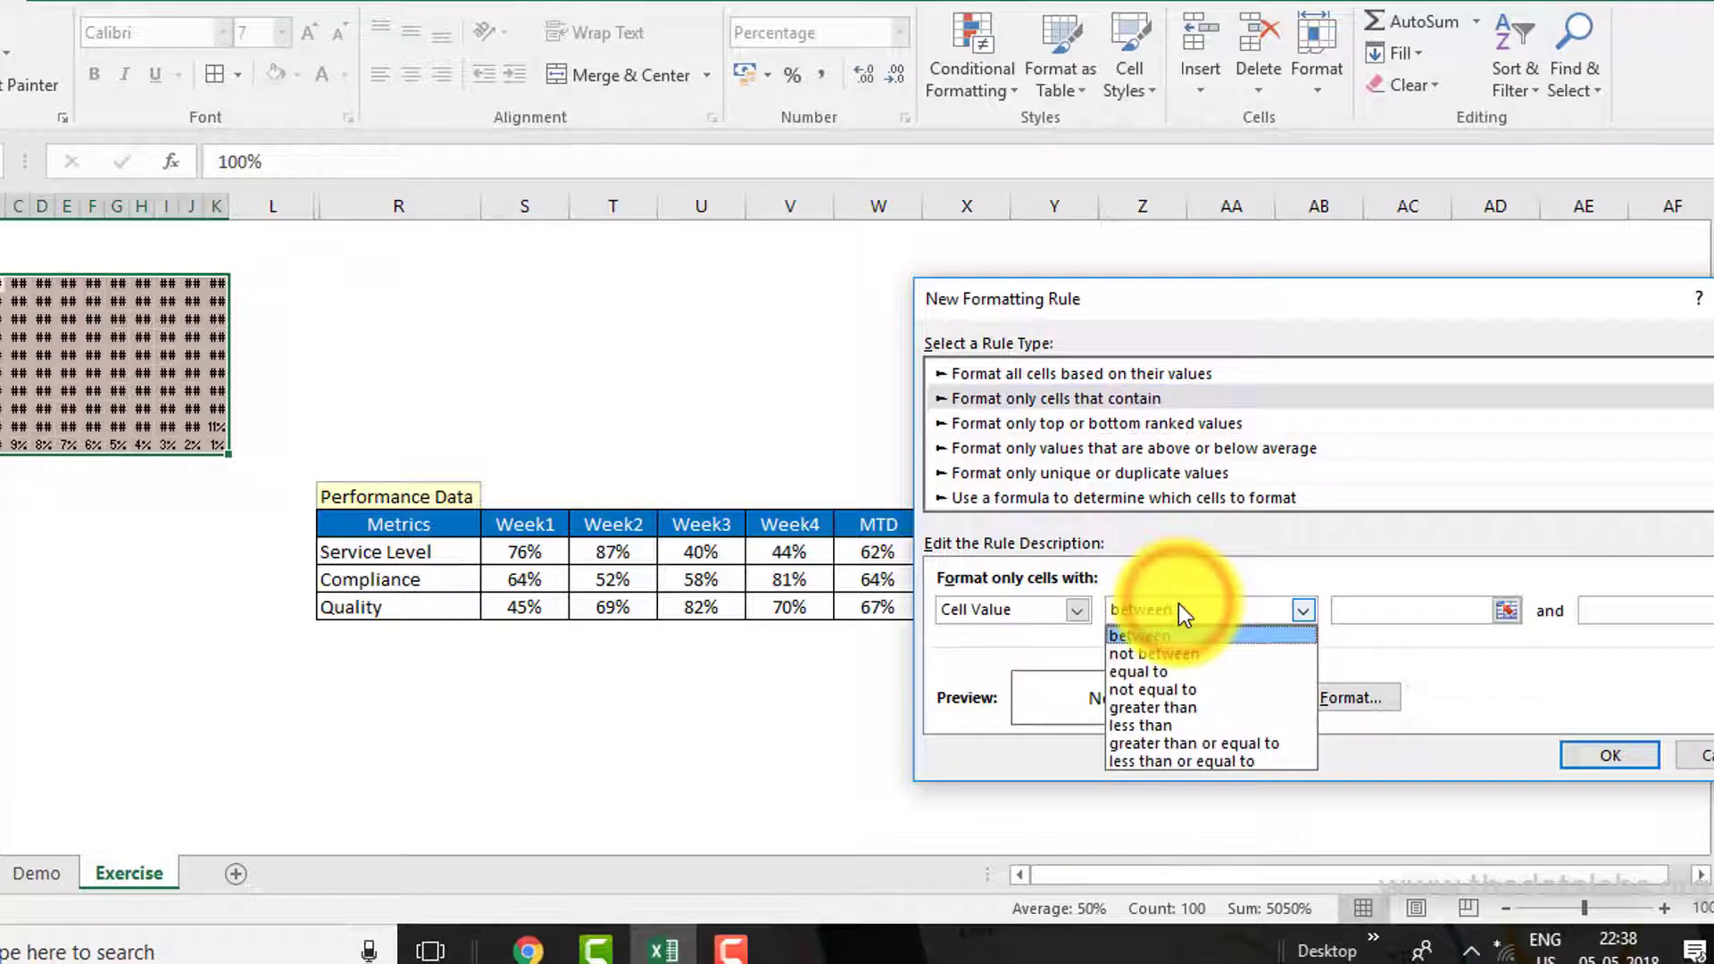
left_click(1180, 761)
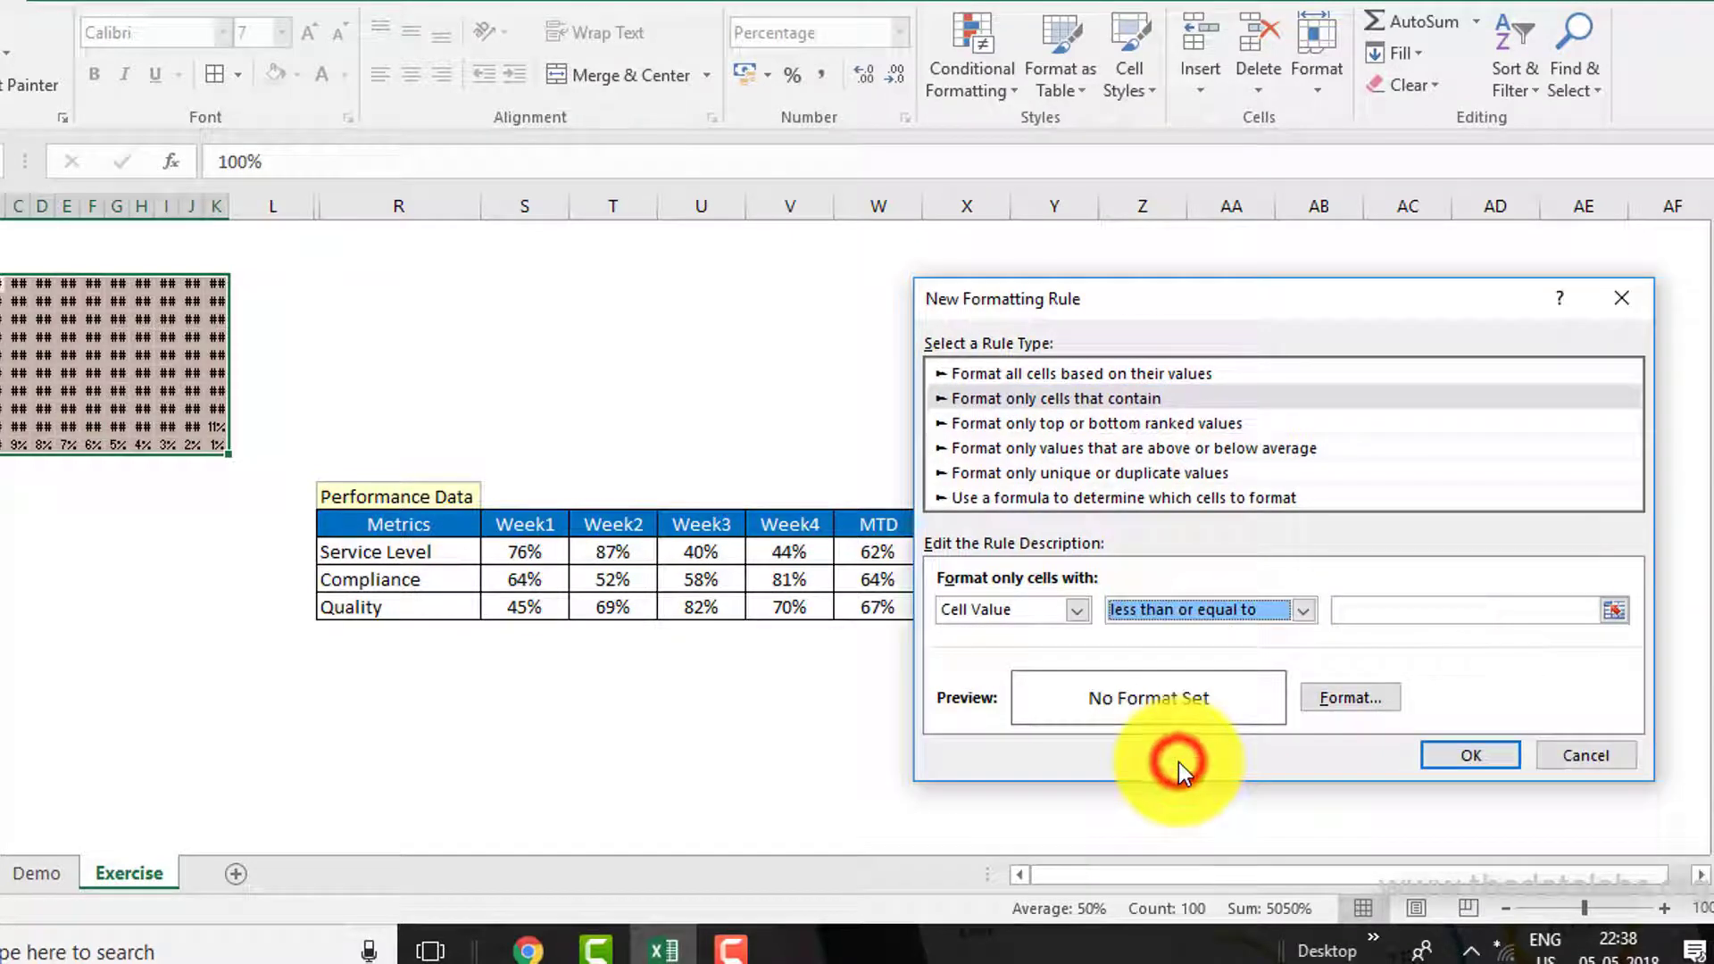
left_click(1375, 610)
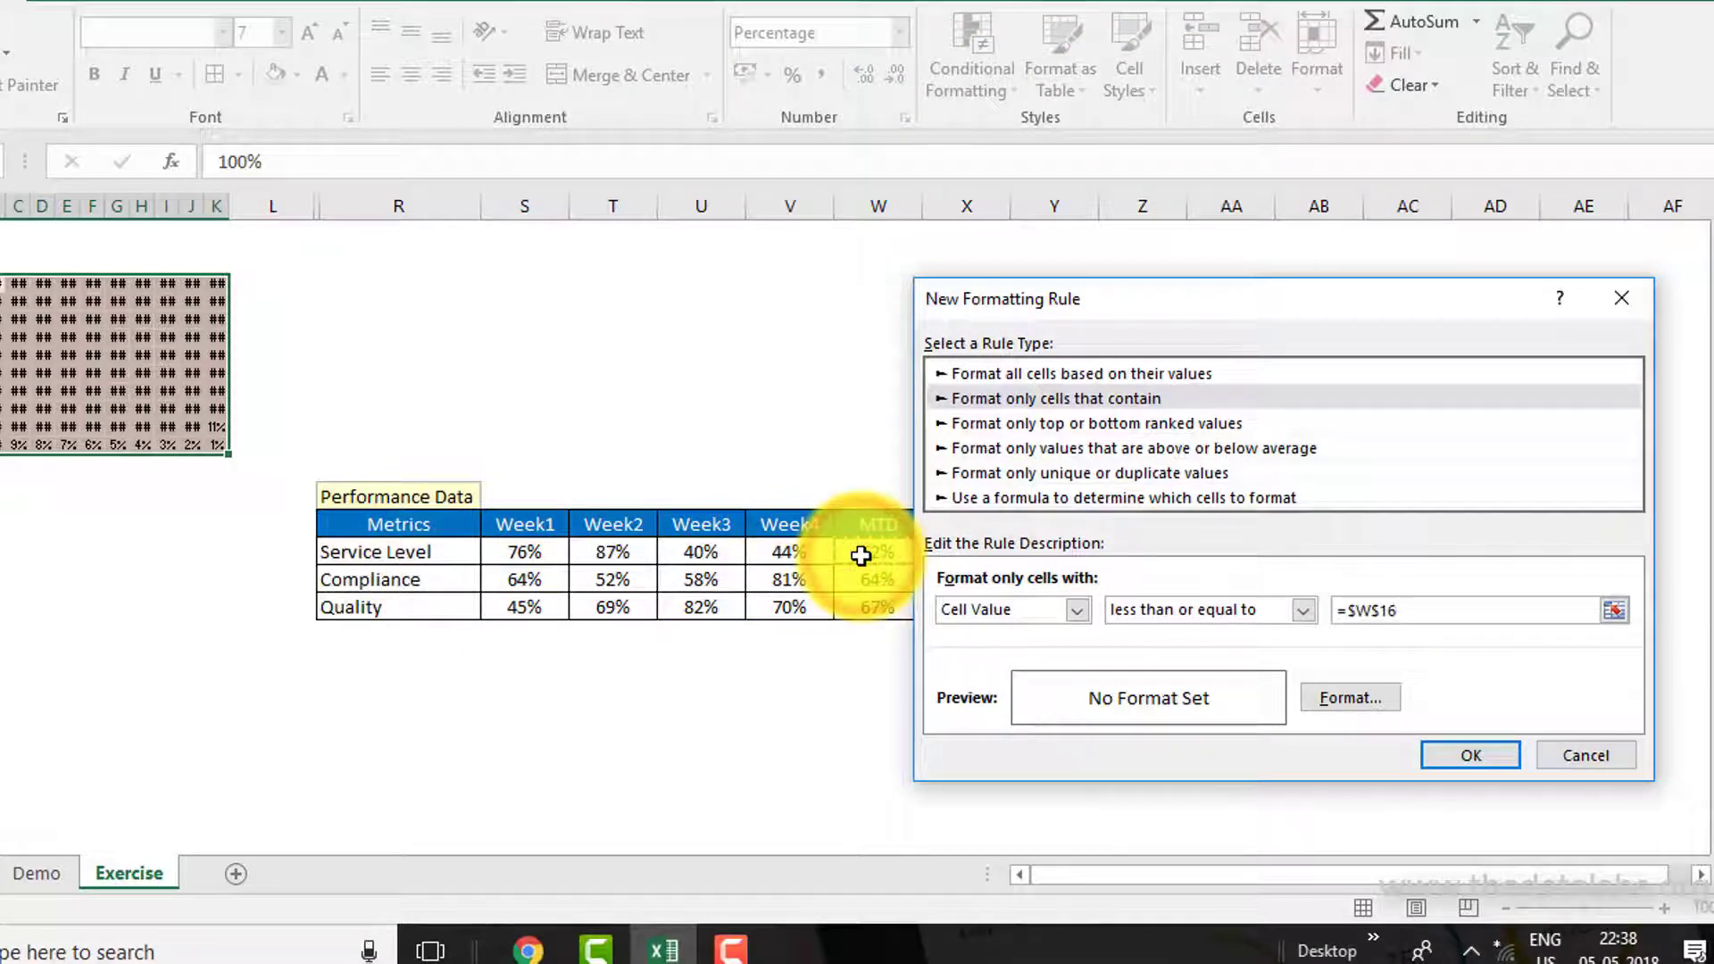
left_click_drag(1002, 296, 1028, 292)
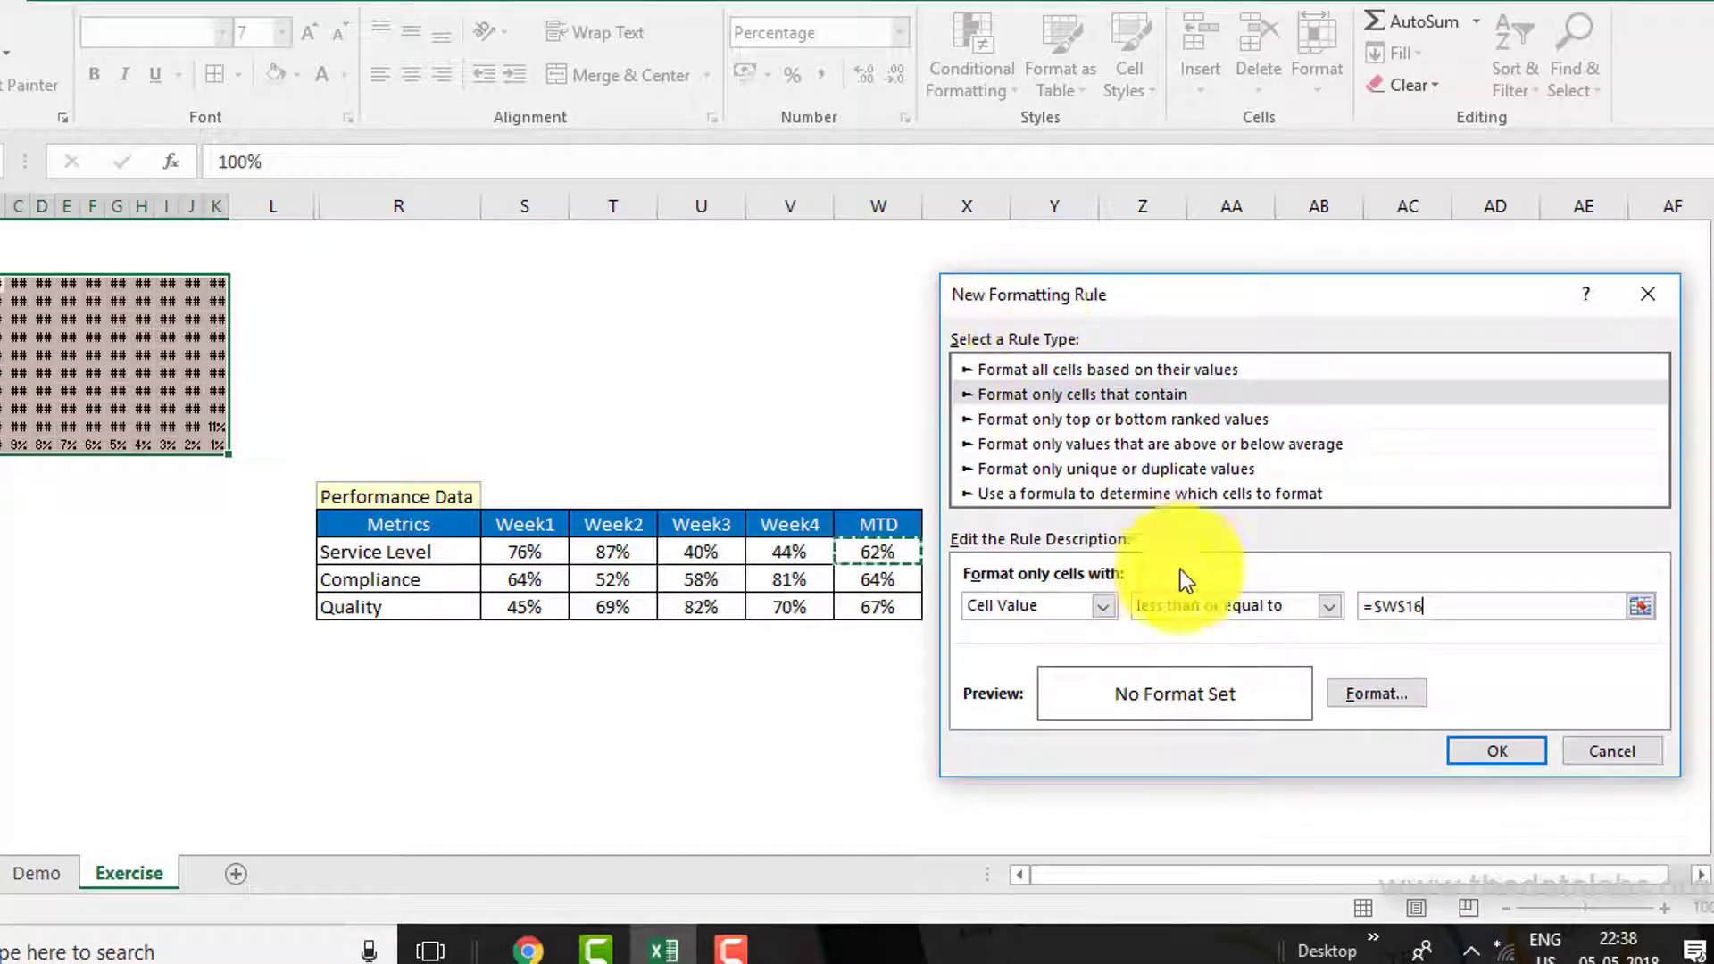
Step: Give the new rule a medium-light orange fill and apply it to the grid
left_click(1362, 697)
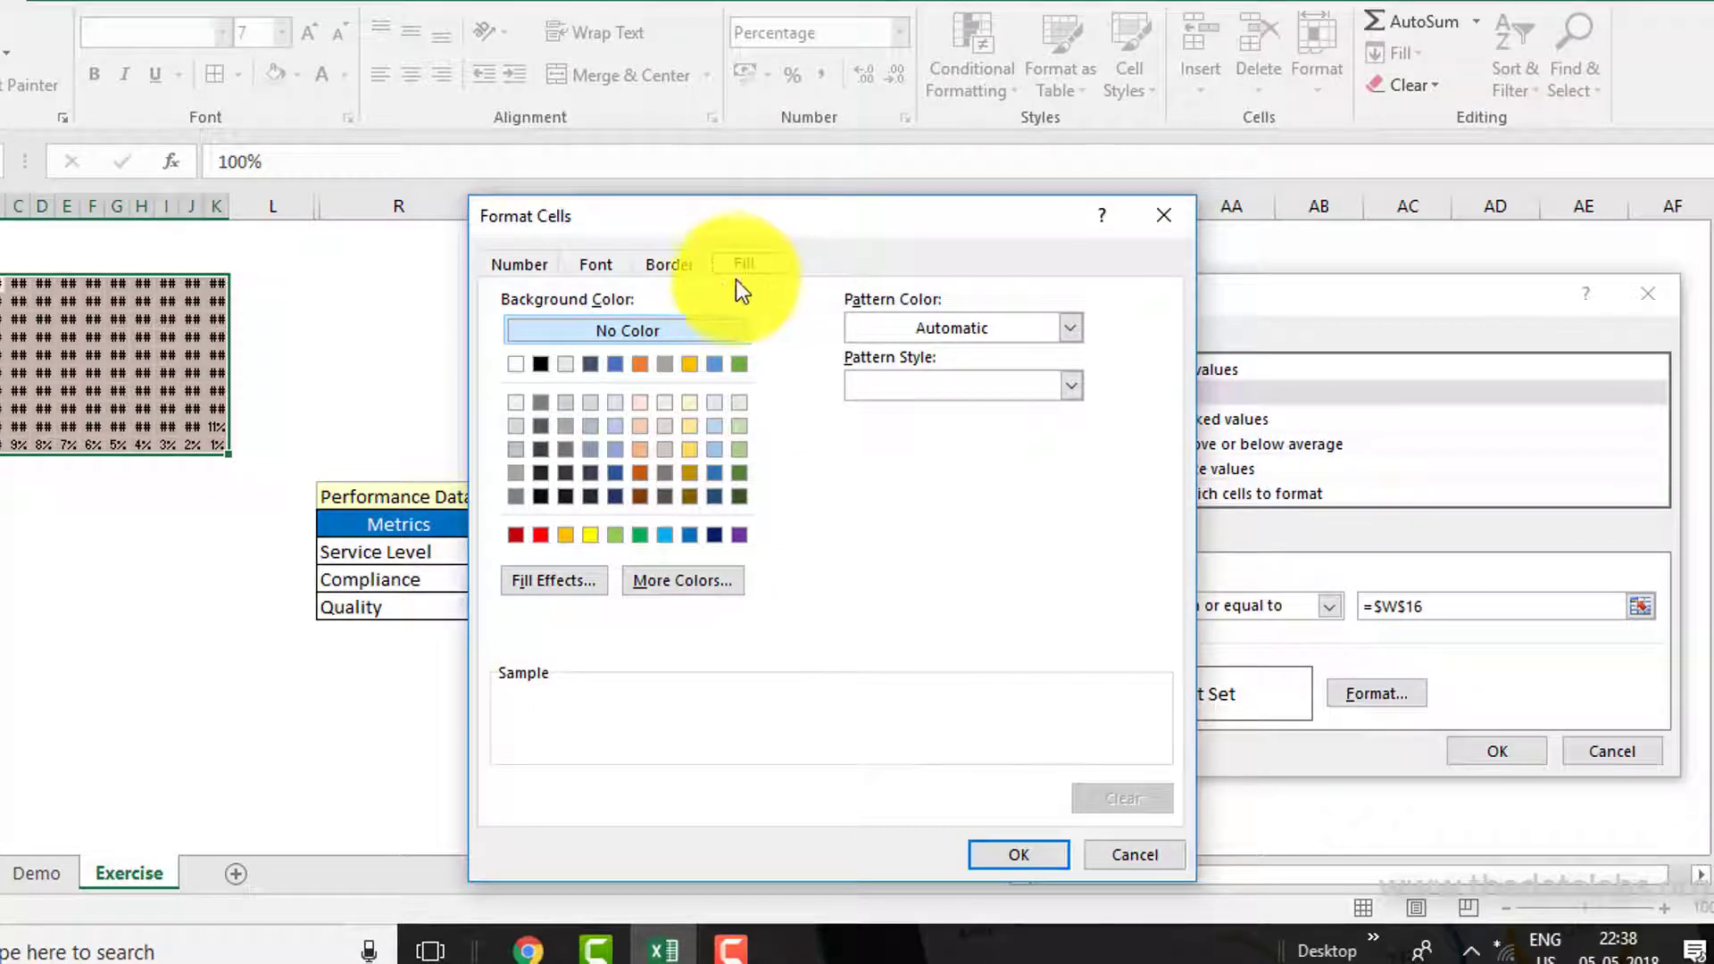
left_click(640, 449)
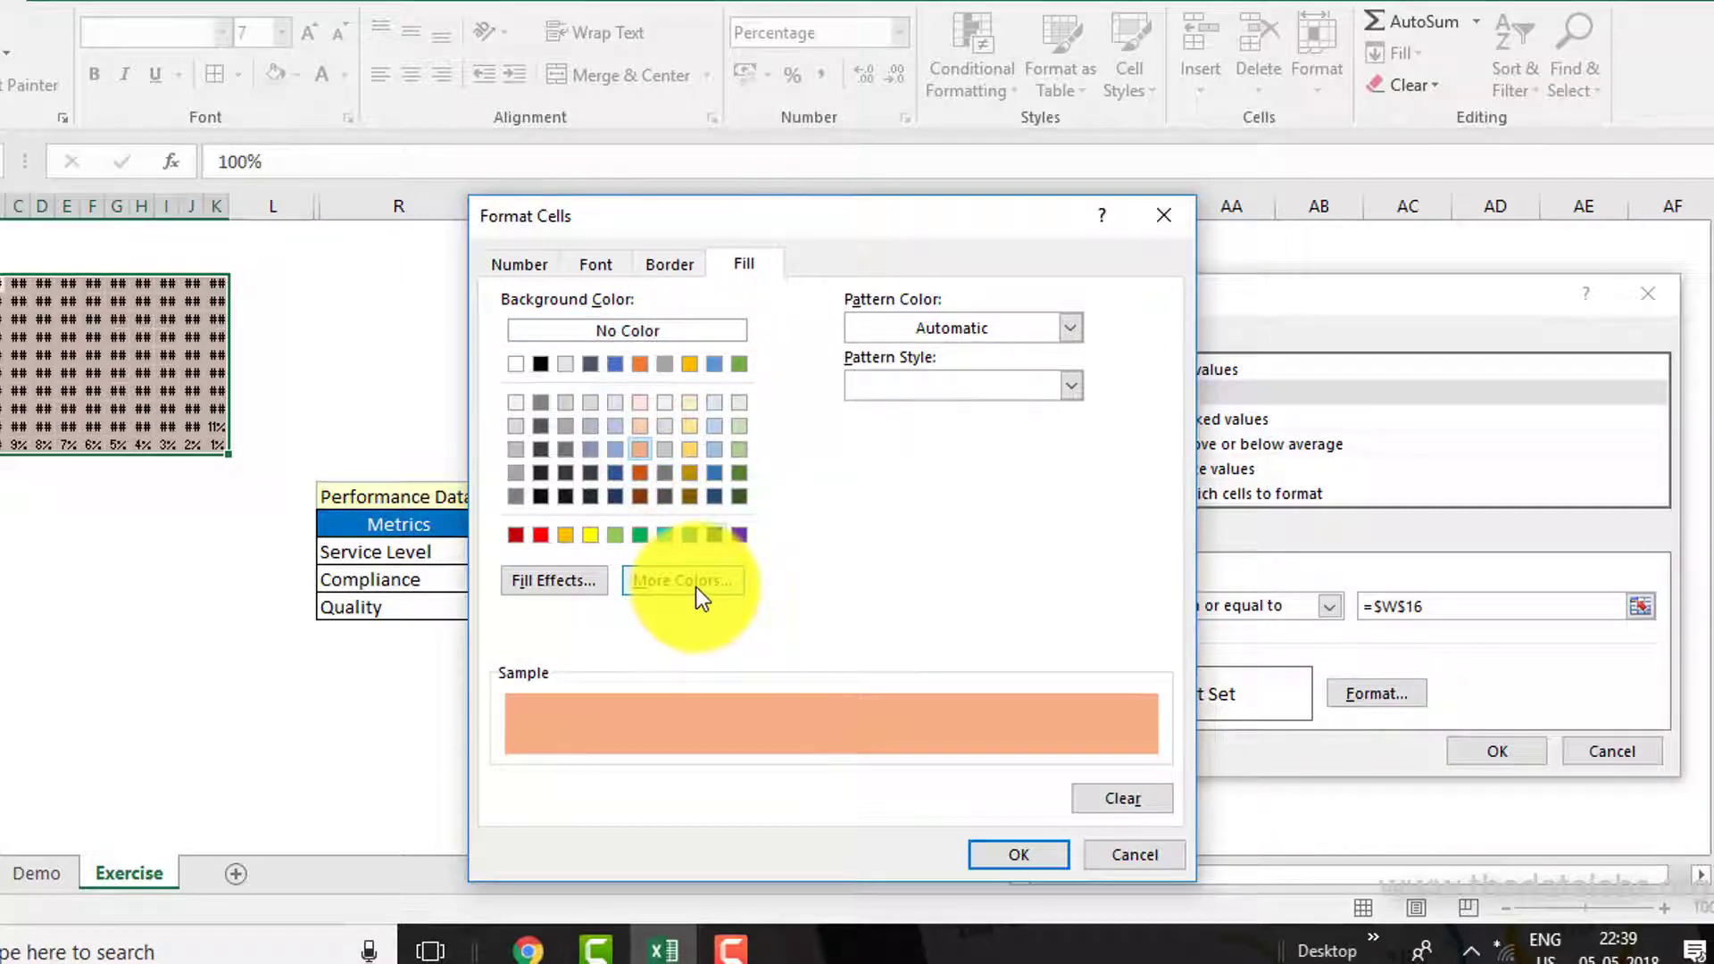
left_click(987, 857)
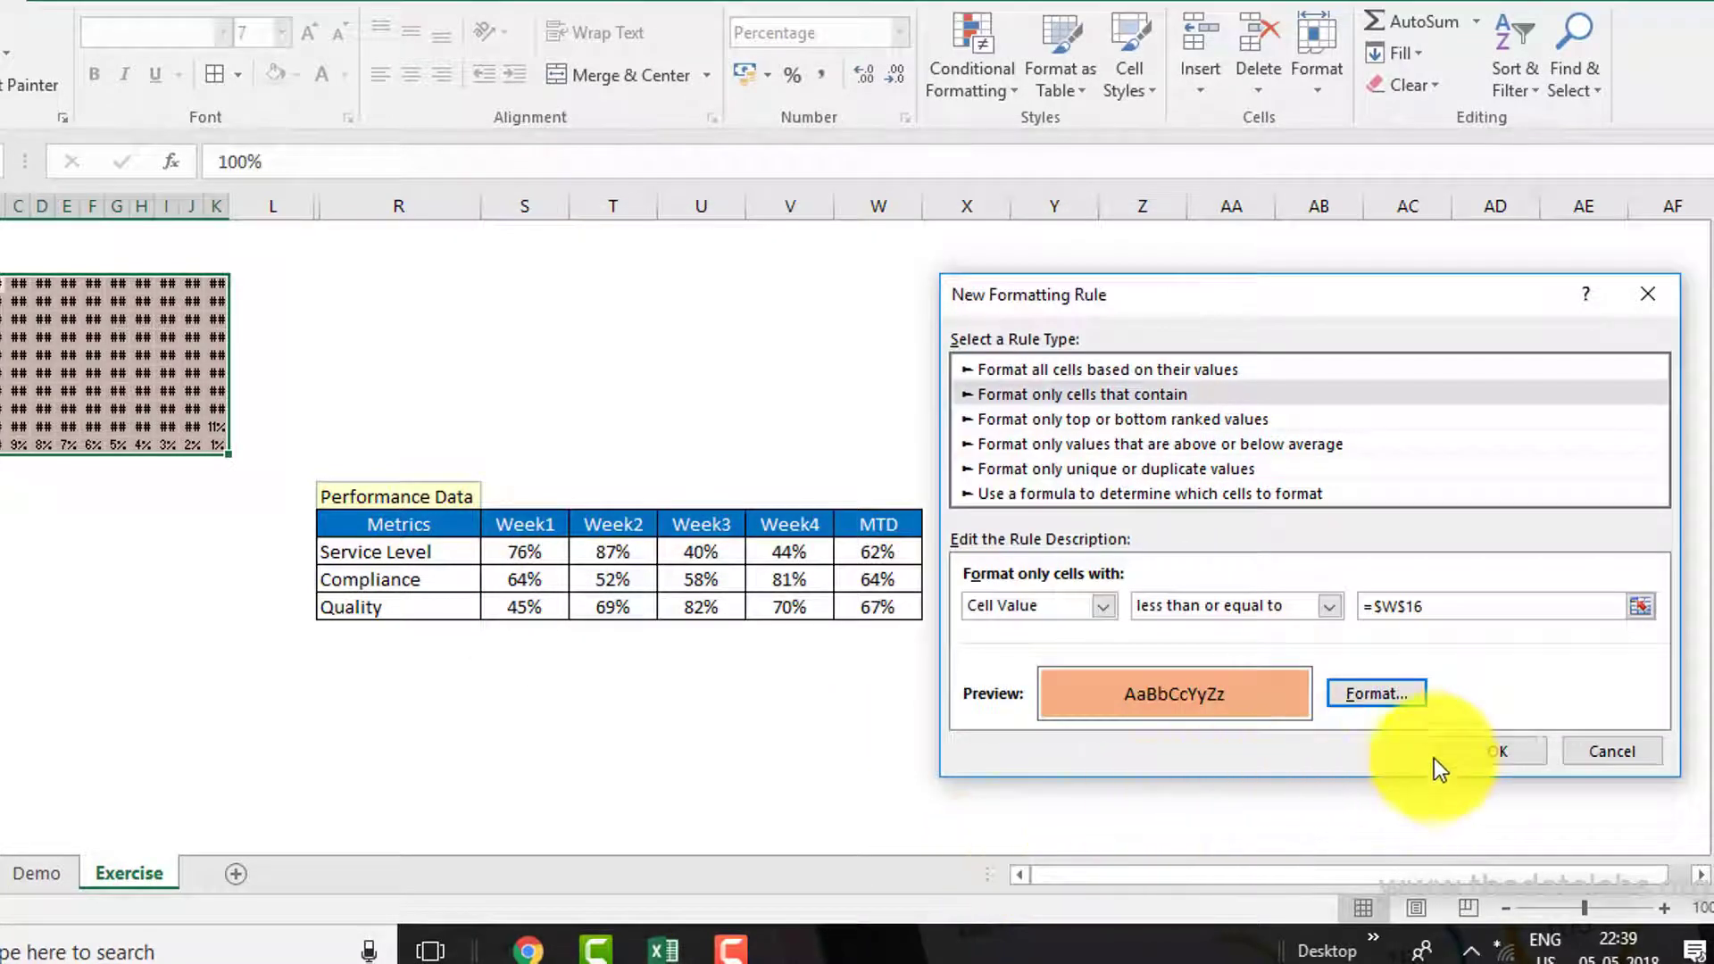
left_click(1454, 748)
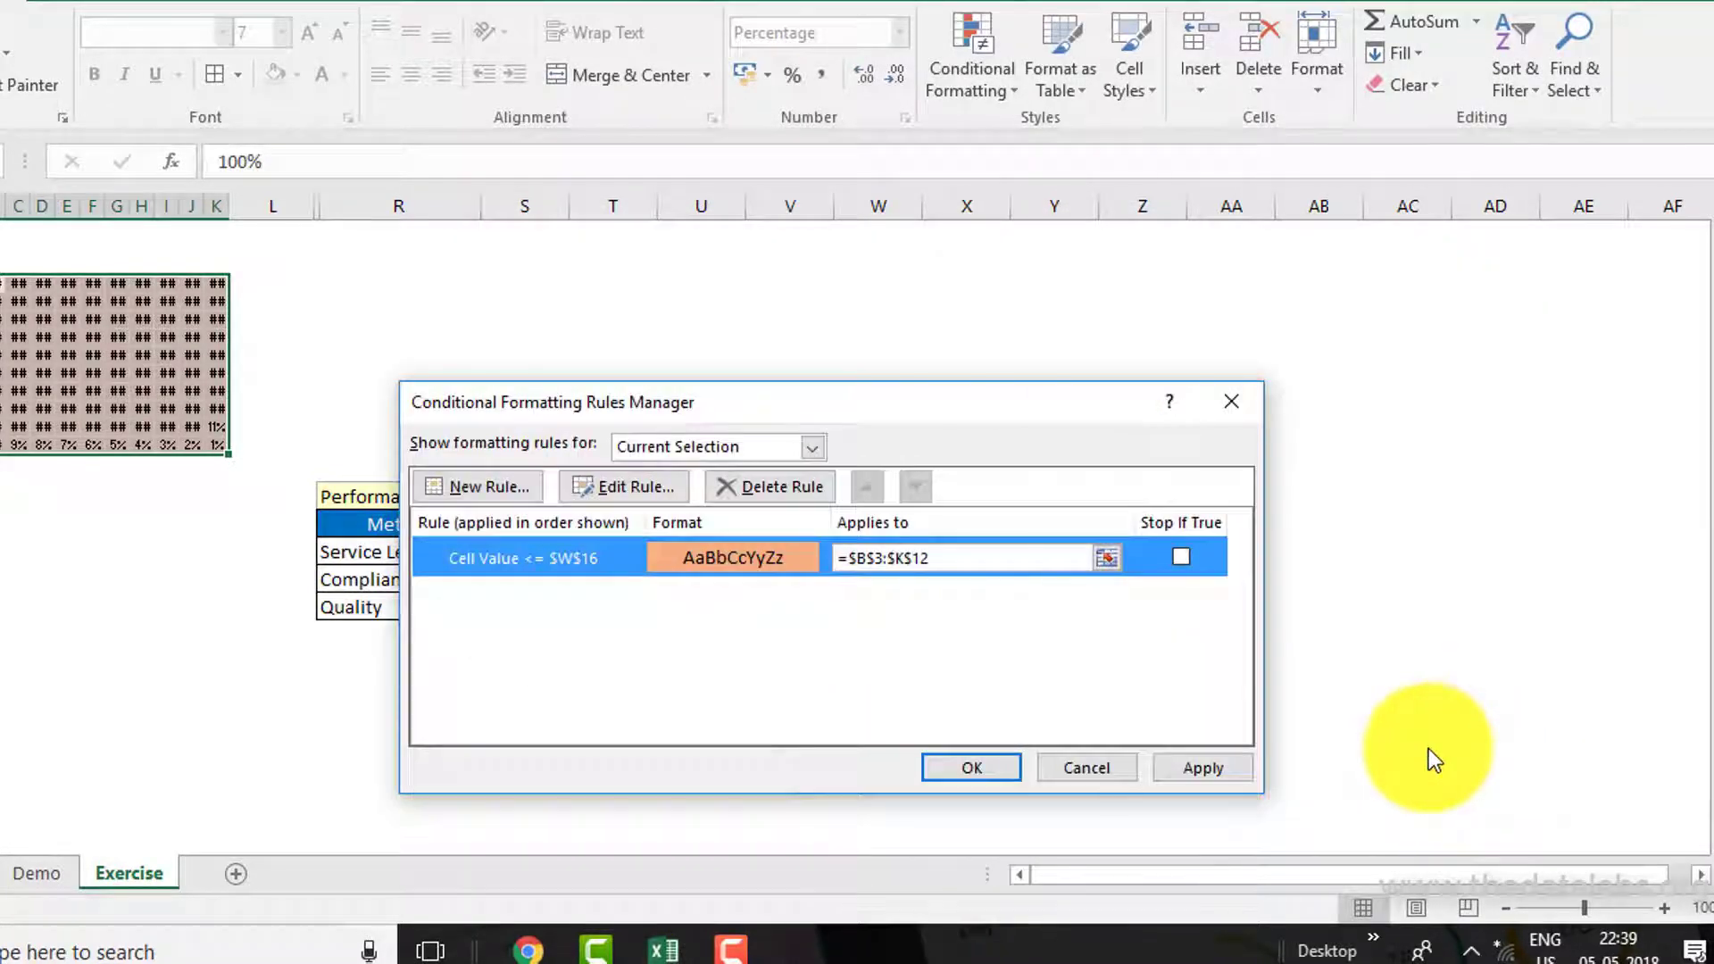
left_click(1202, 768)
left_click(972, 767)
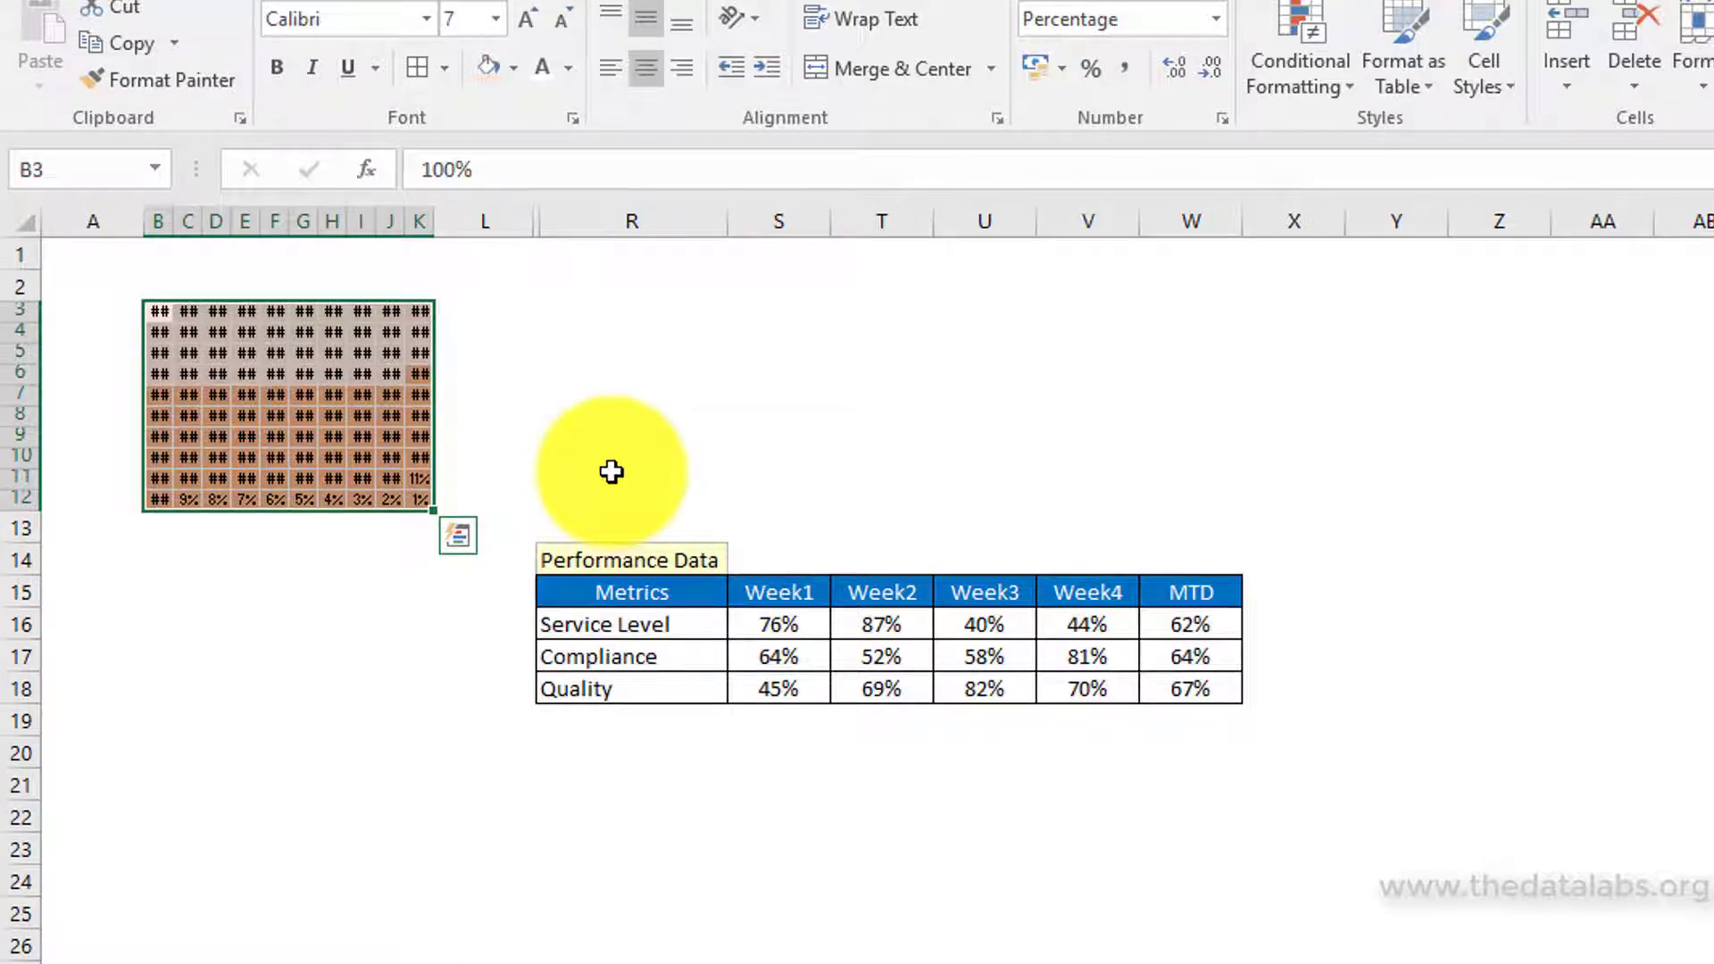
Step: Hide the values in the range B3:K12 with the custom number format ;;;
left_click_drag(168, 310, 427, 493)
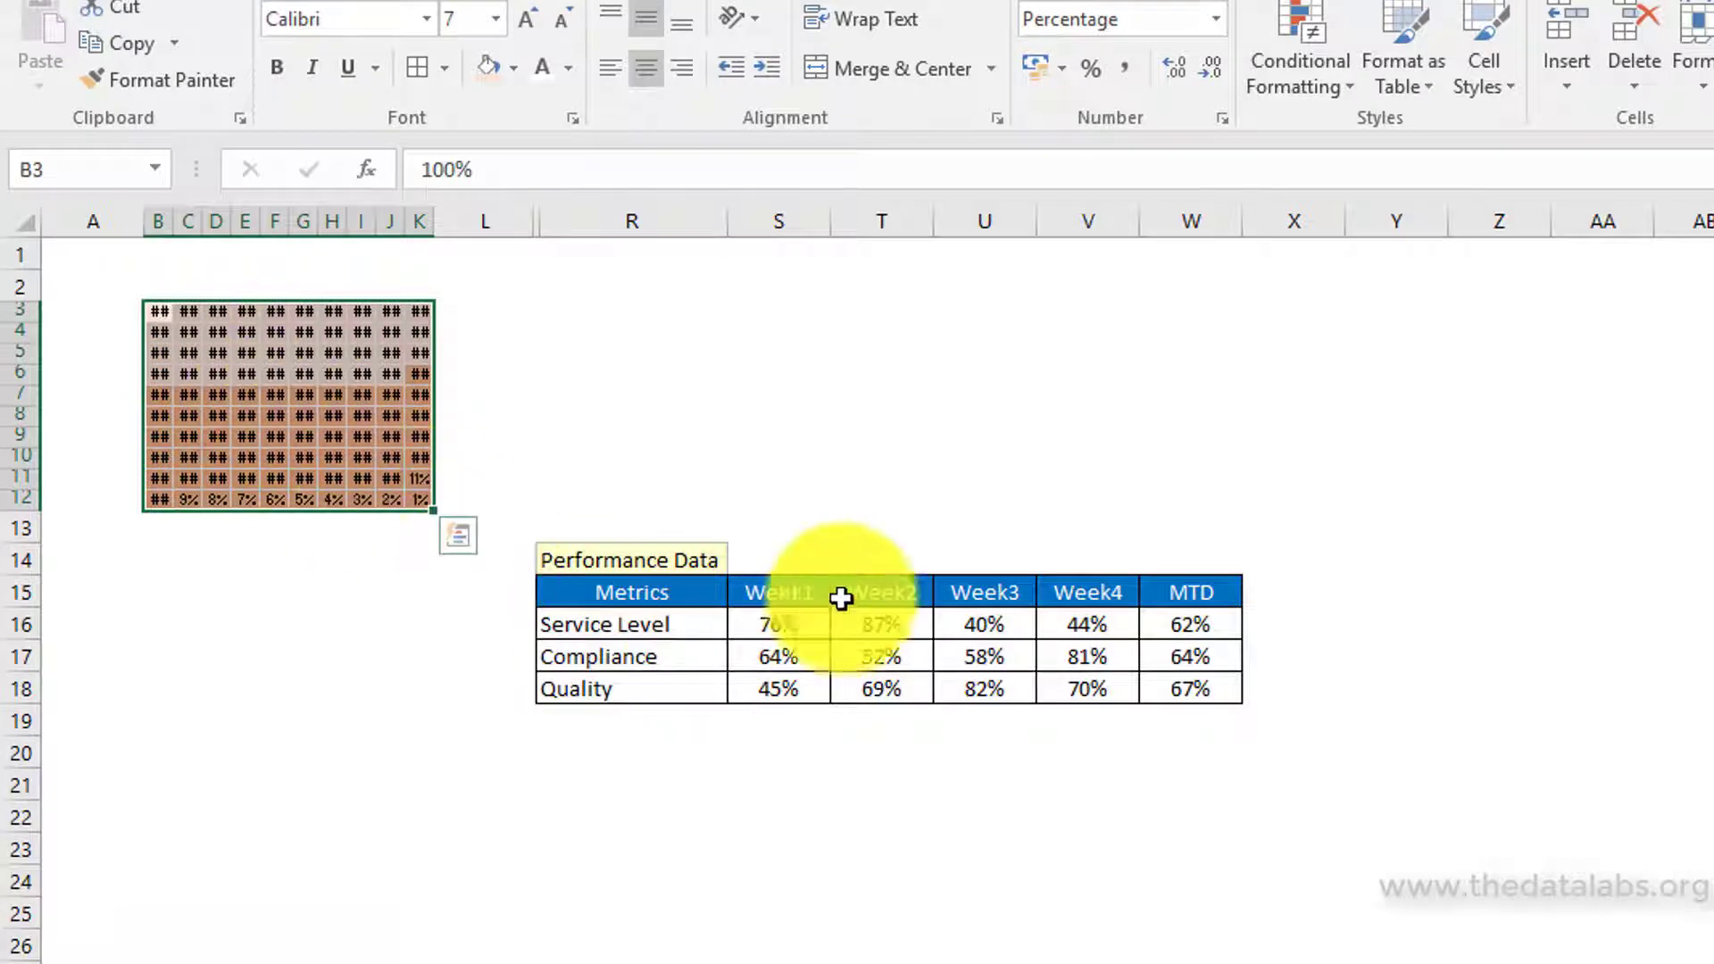
key("ctrl+1")
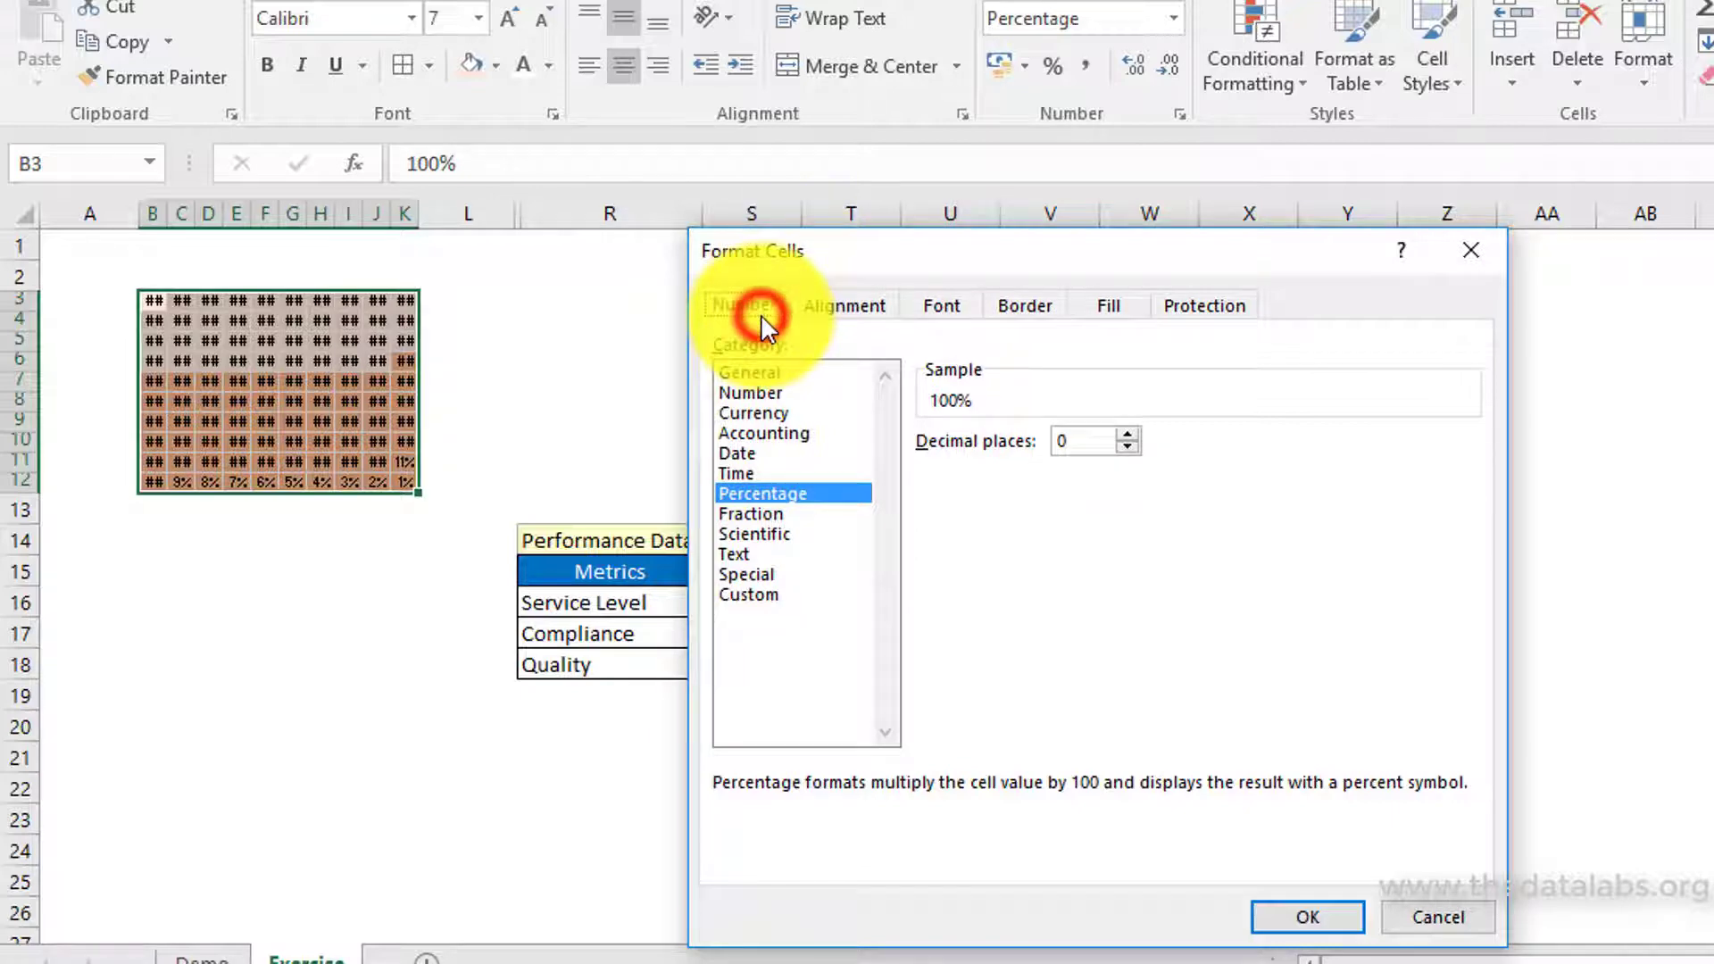
left_click(748, 596)
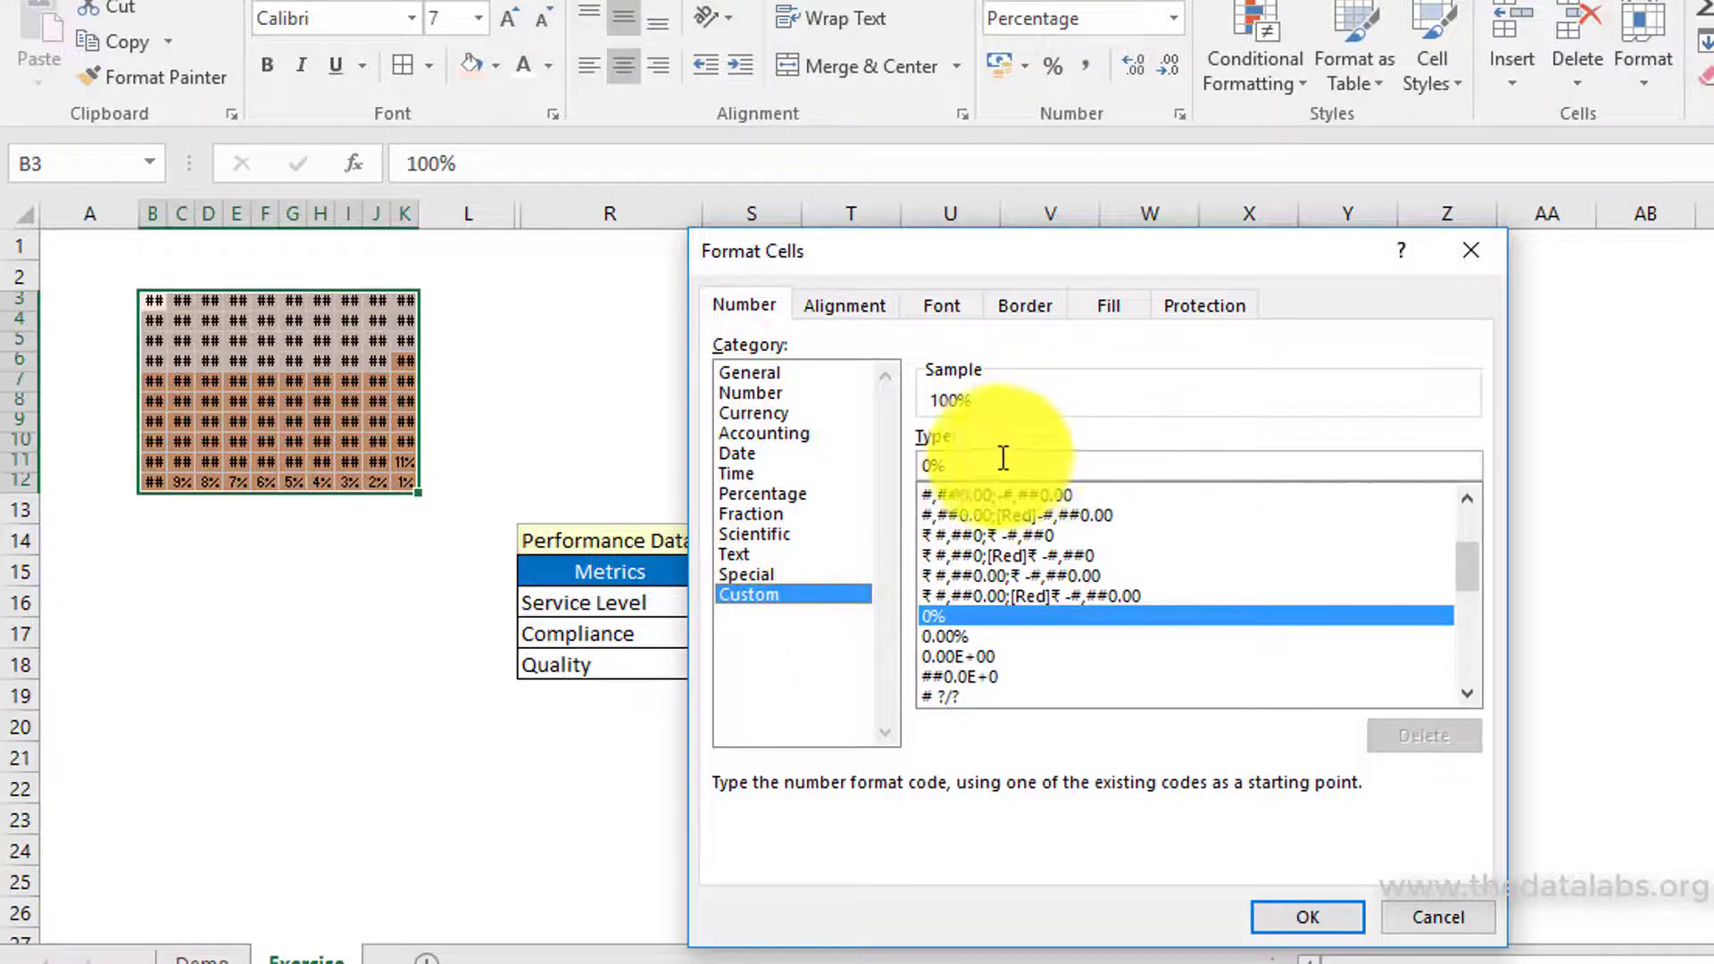
left_click(1040, 460)
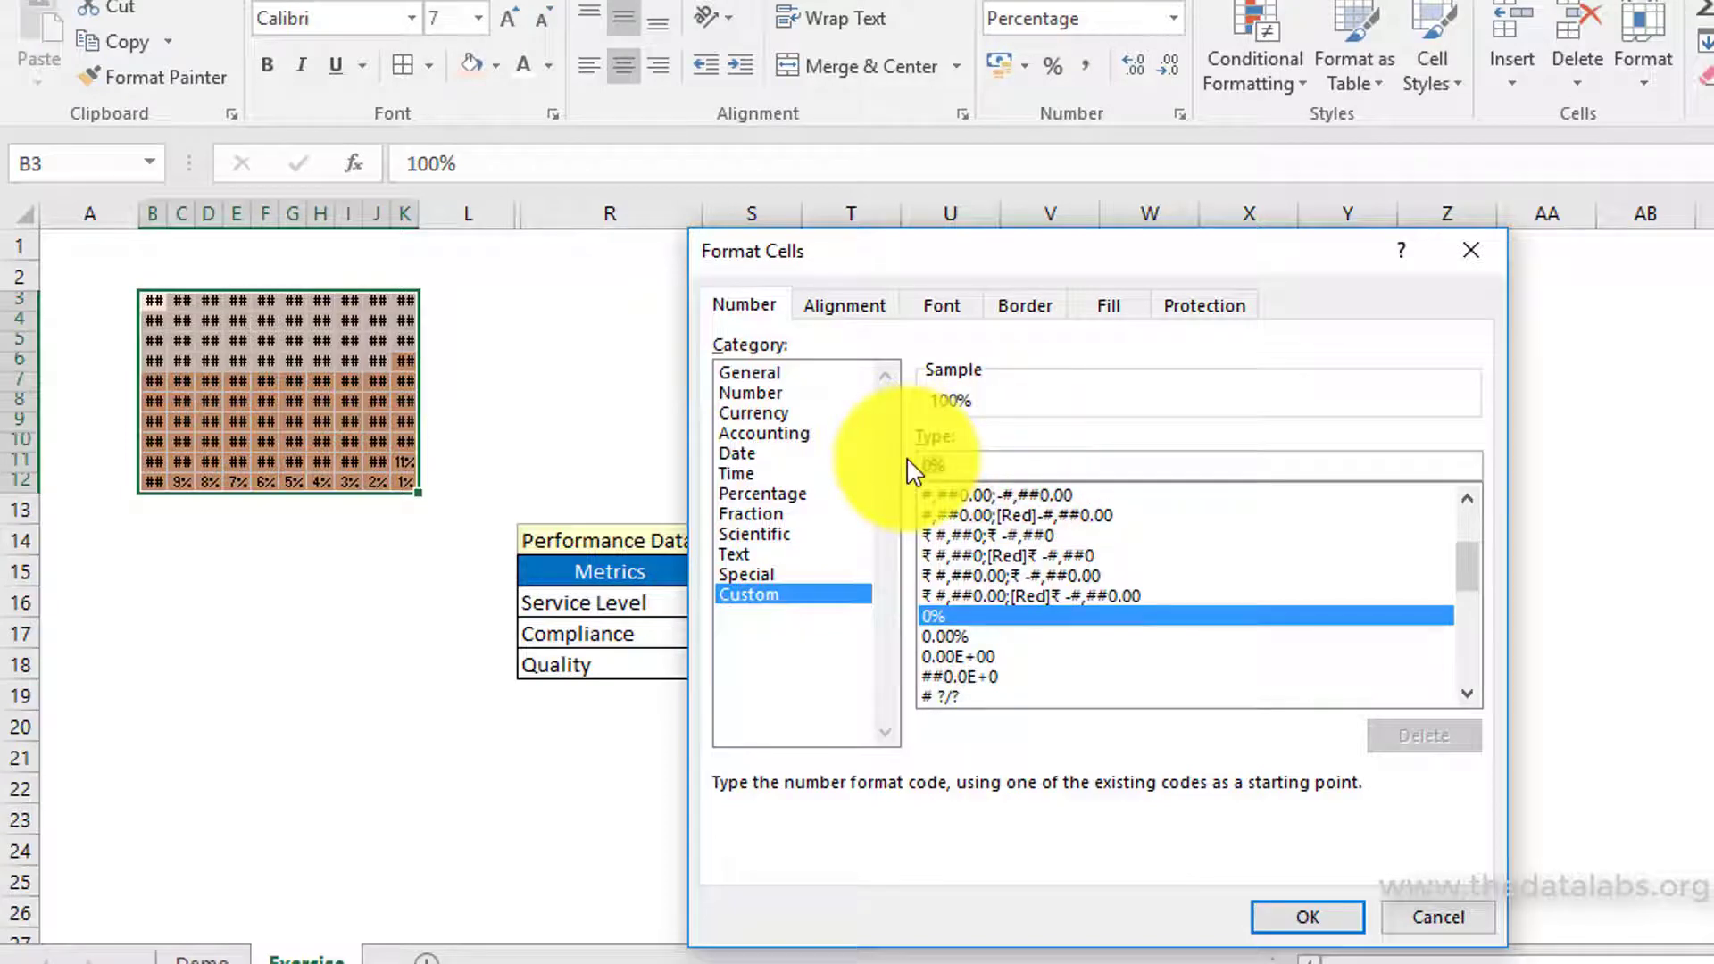
left_click_drag(918, 462, 938, 452)
type("[")
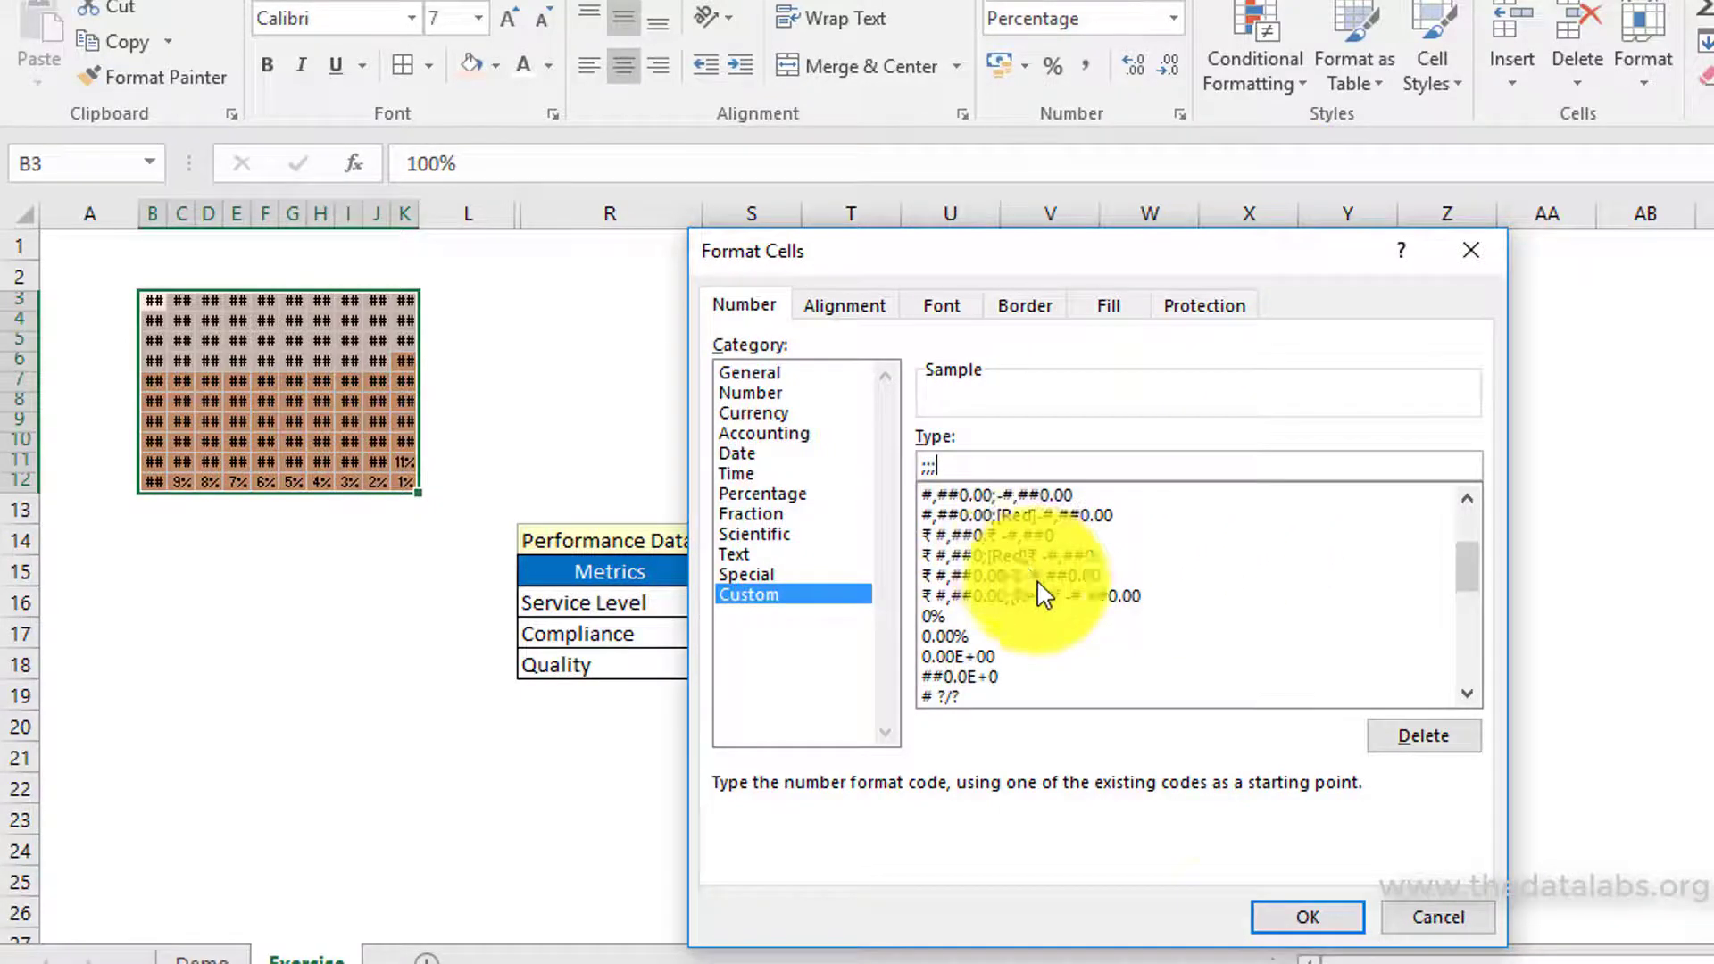
left_click(1299, 926)
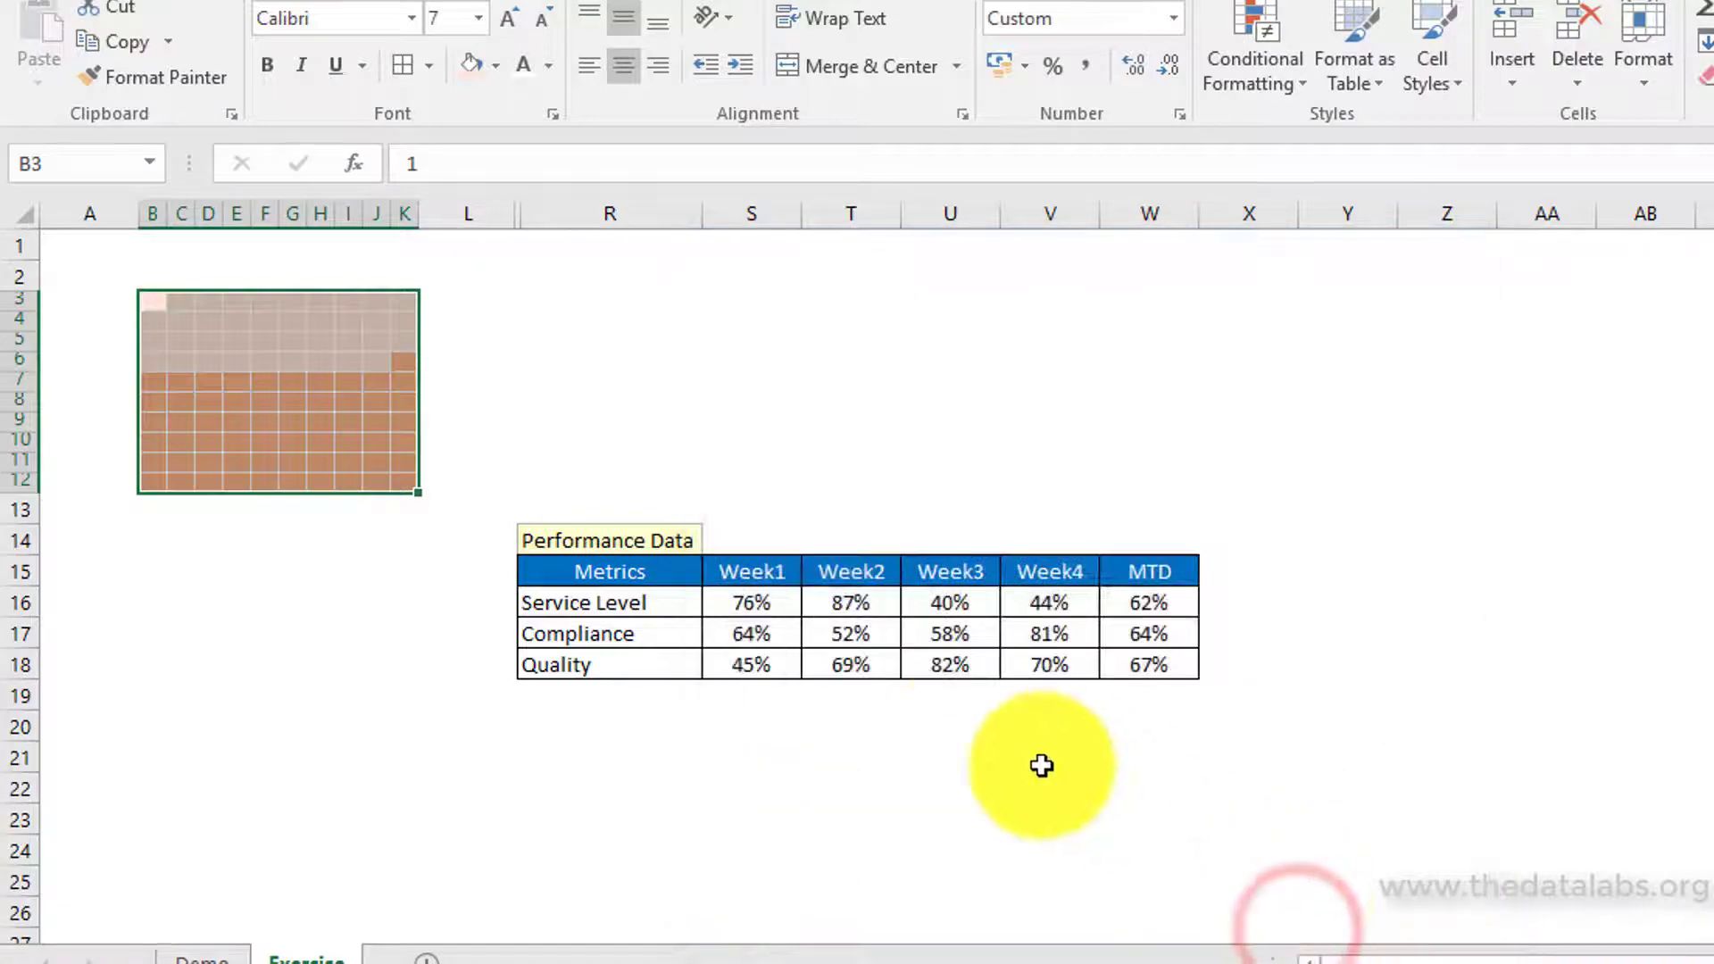
left_click(681, 761)
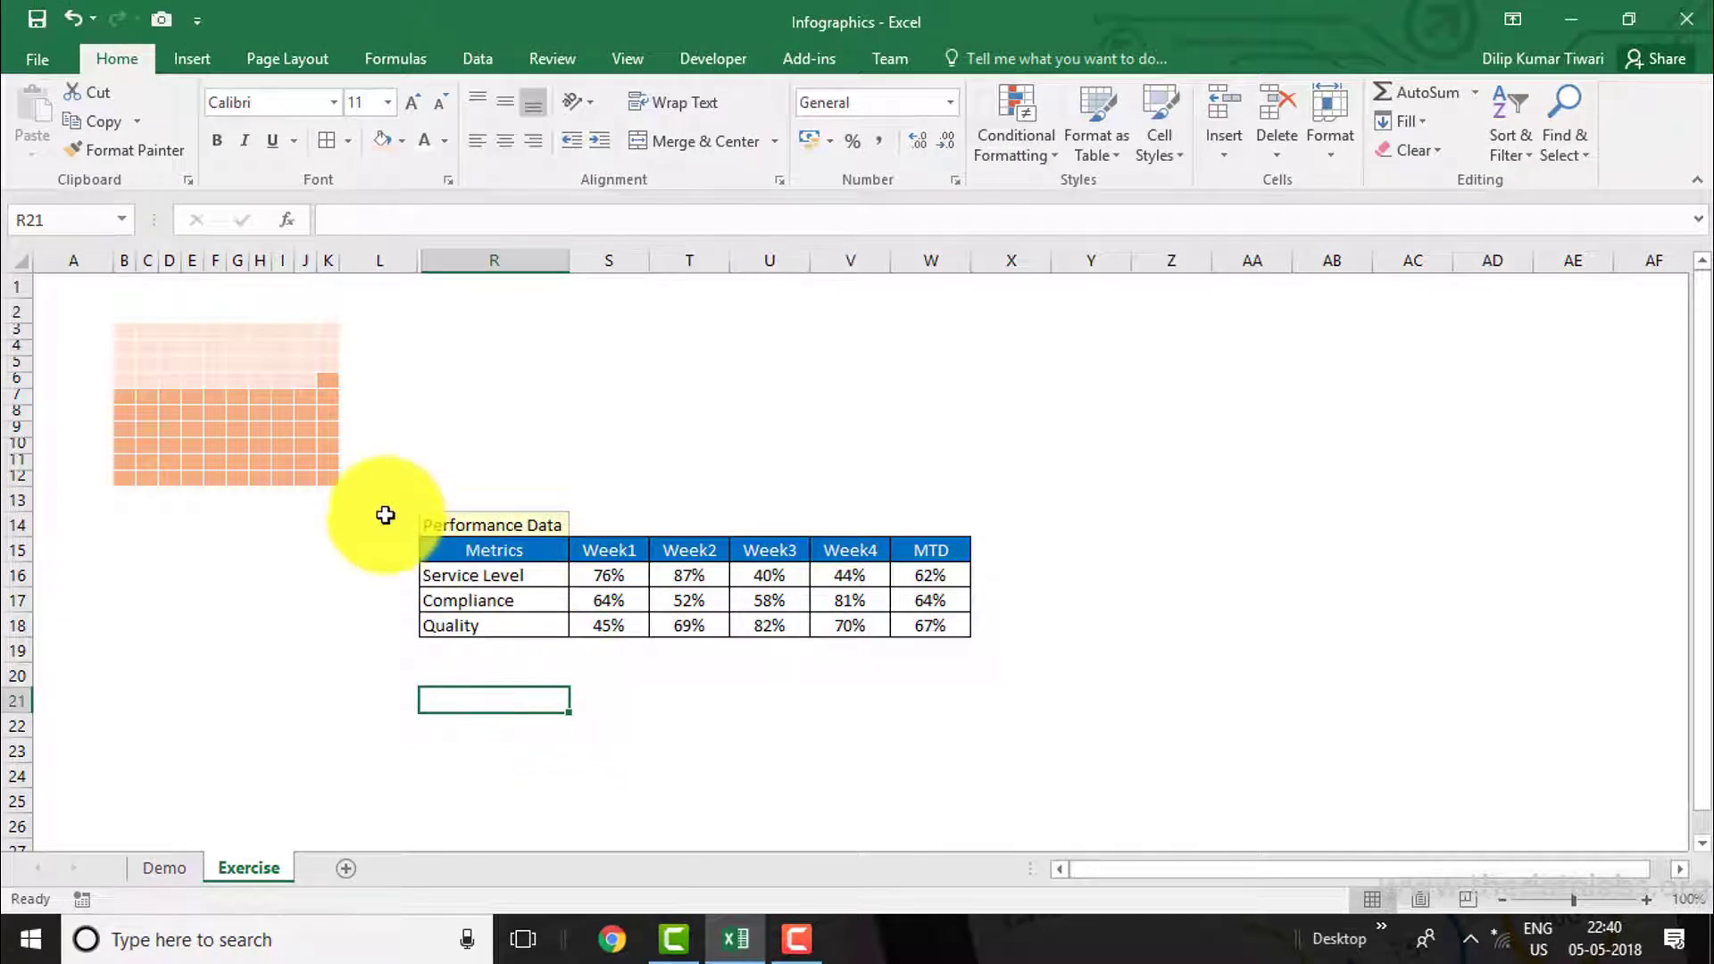
Step: Check the panel headings on the Demo sheet and enter the title Service Level in cell B2 of the Exercise sheet
left_click(172, 864)
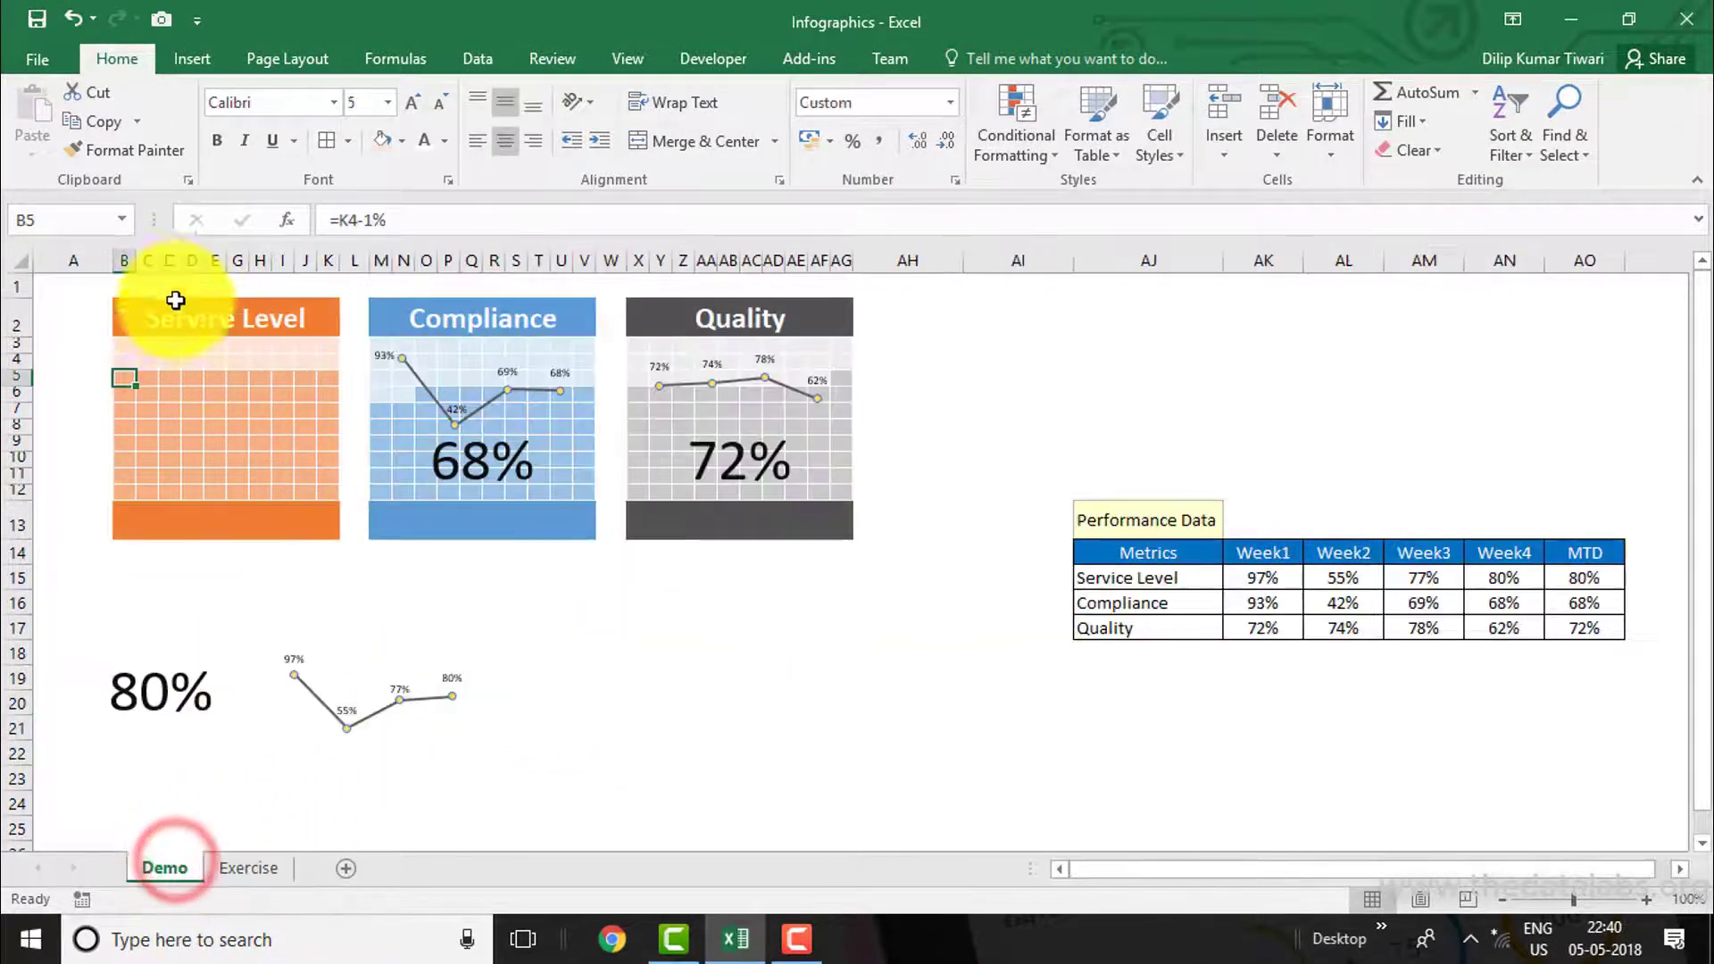
left_click(246, 871)
left_click(129, 321)
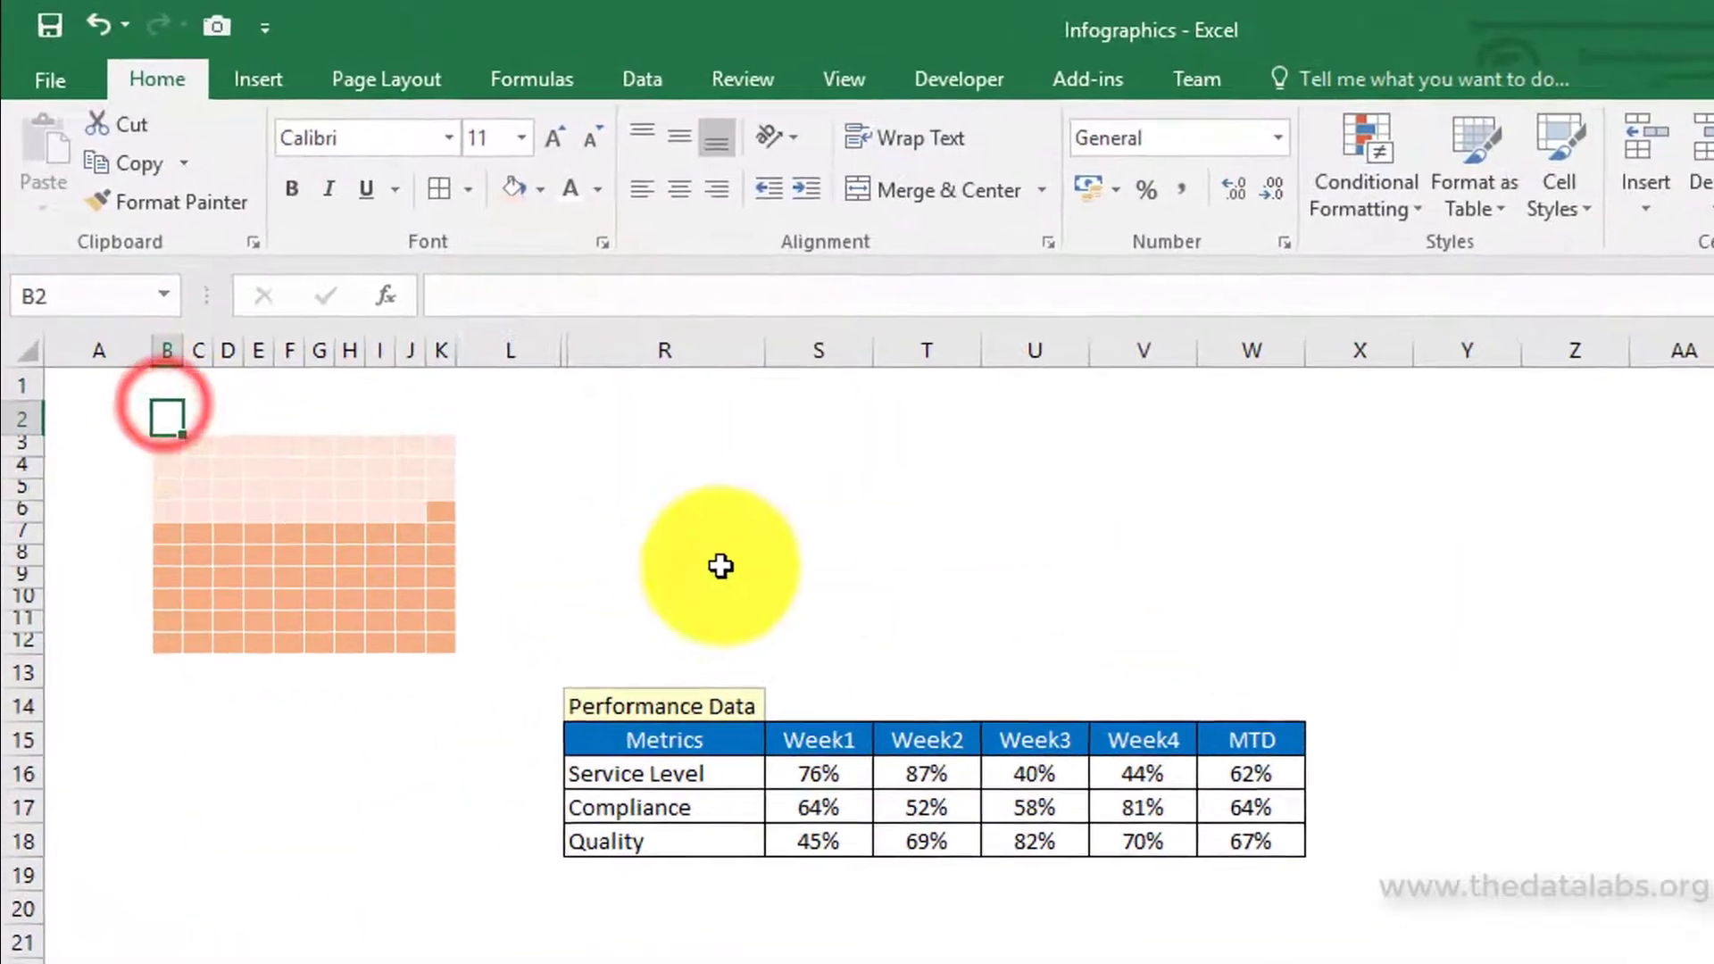
type("Service Level")
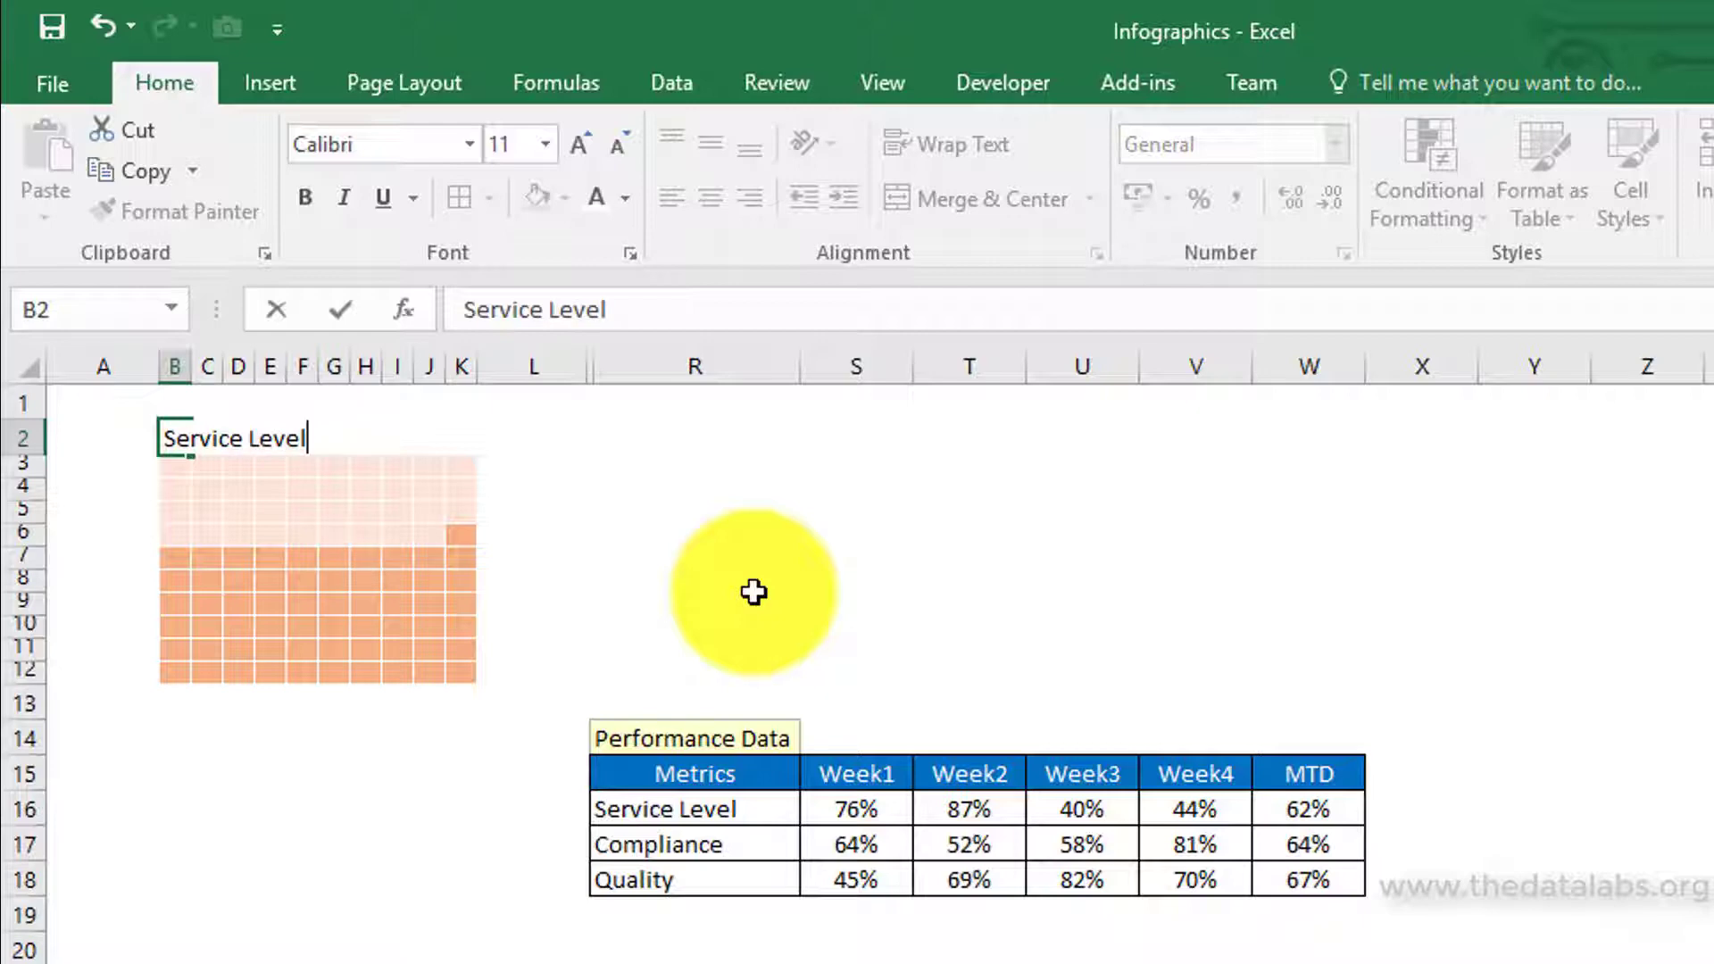
key("Return")
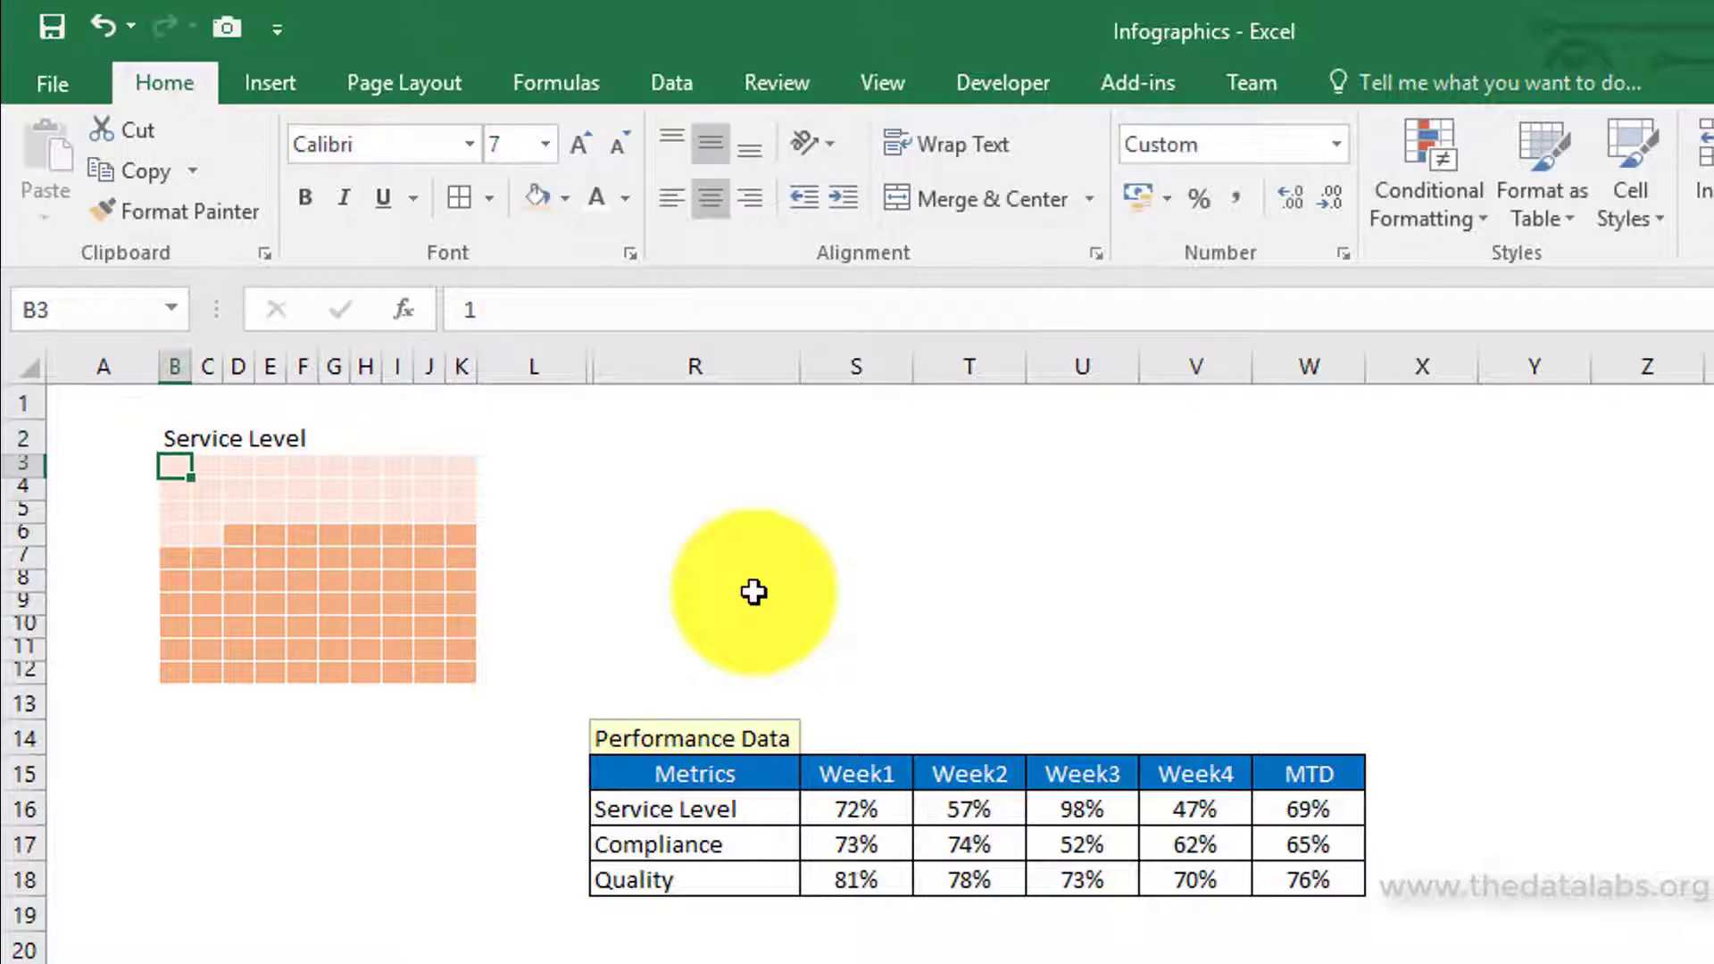
Step: Merge and center the title across B2:K2 and align it vertically to the middle
key("Up")
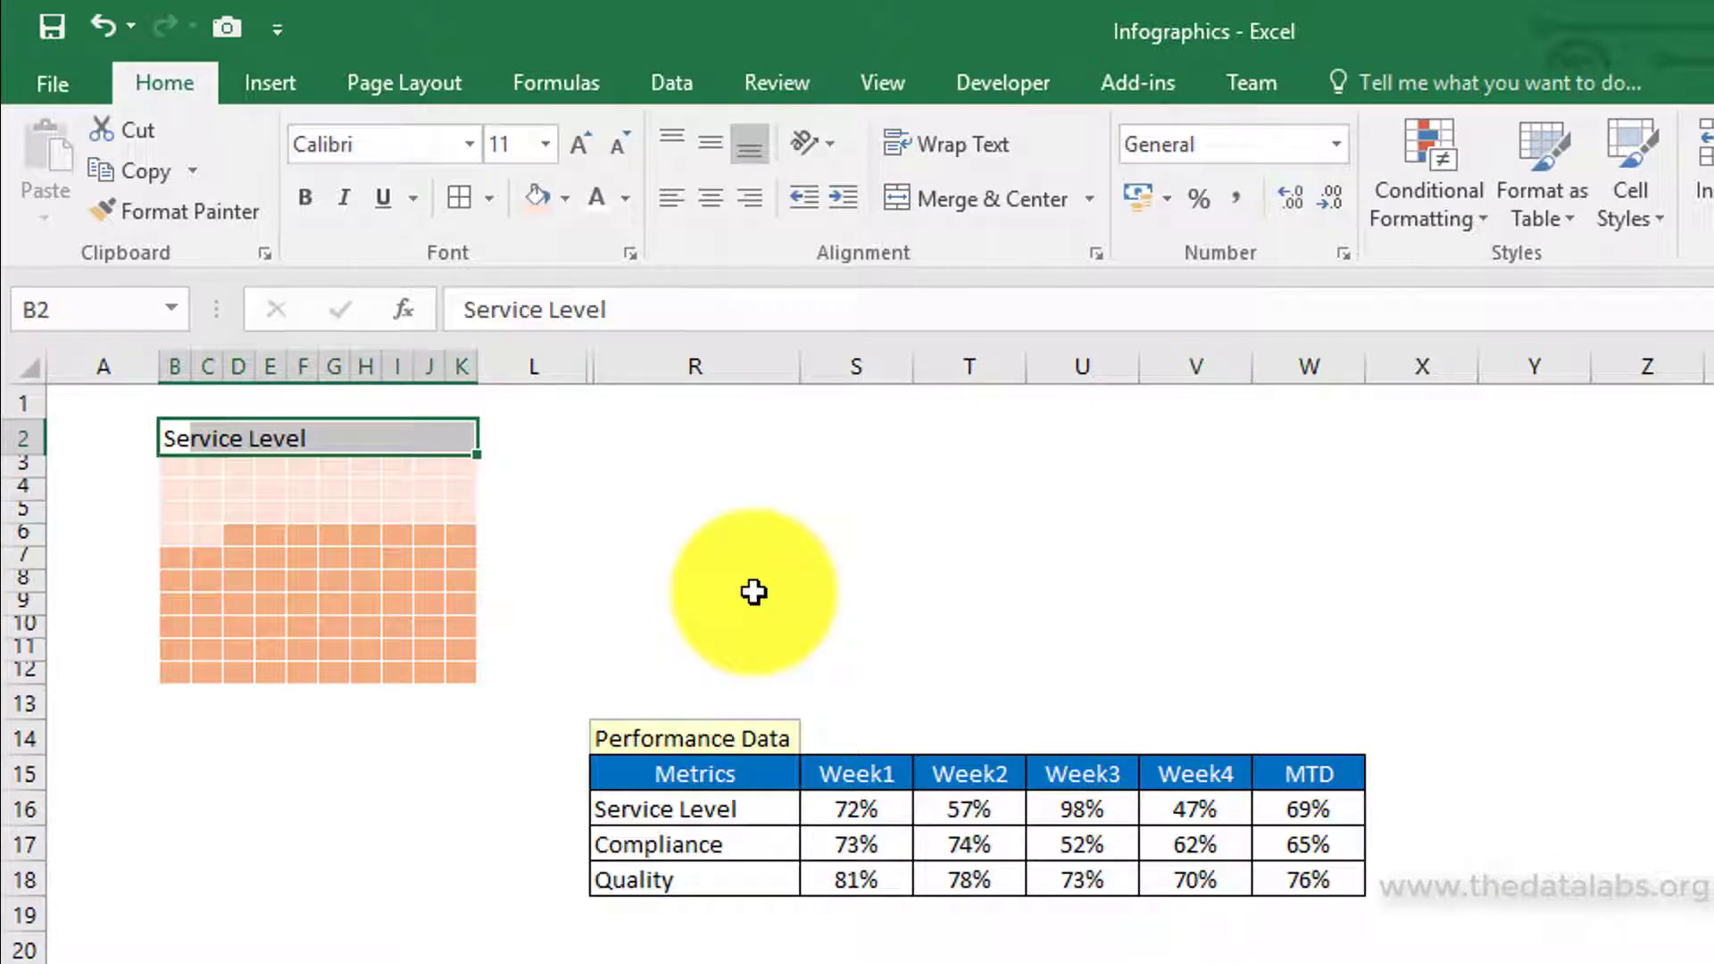
left_click(143, 84)
left_click(961, 207)
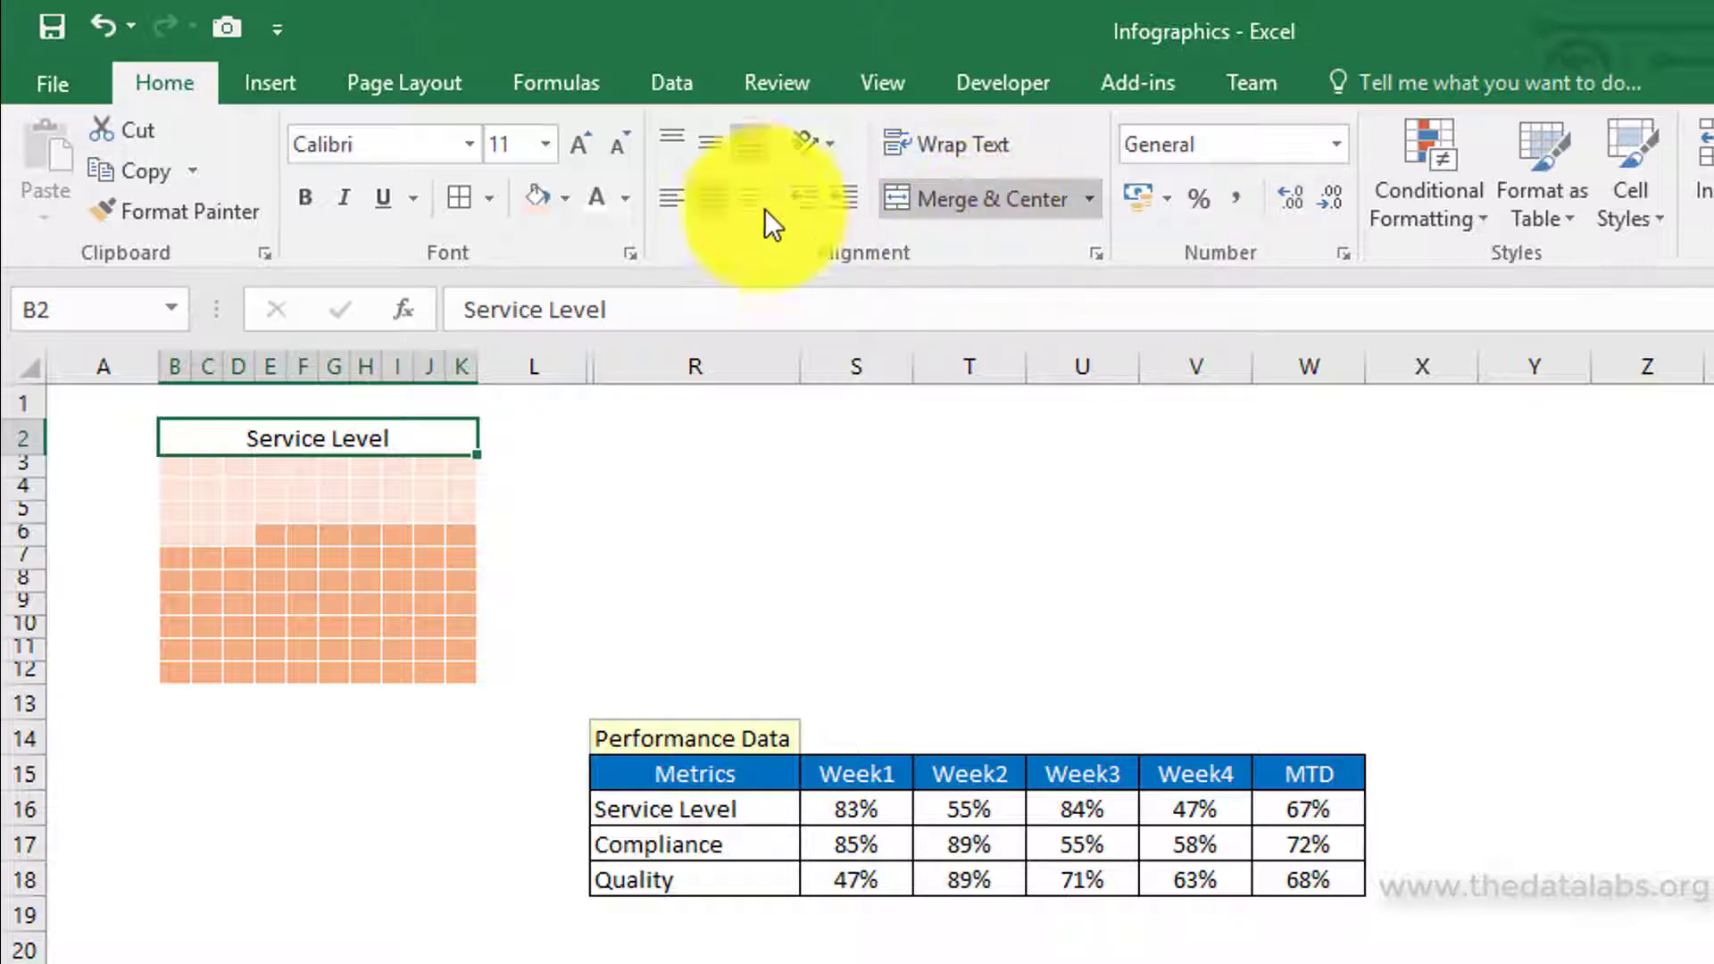
left_click(714, 146)
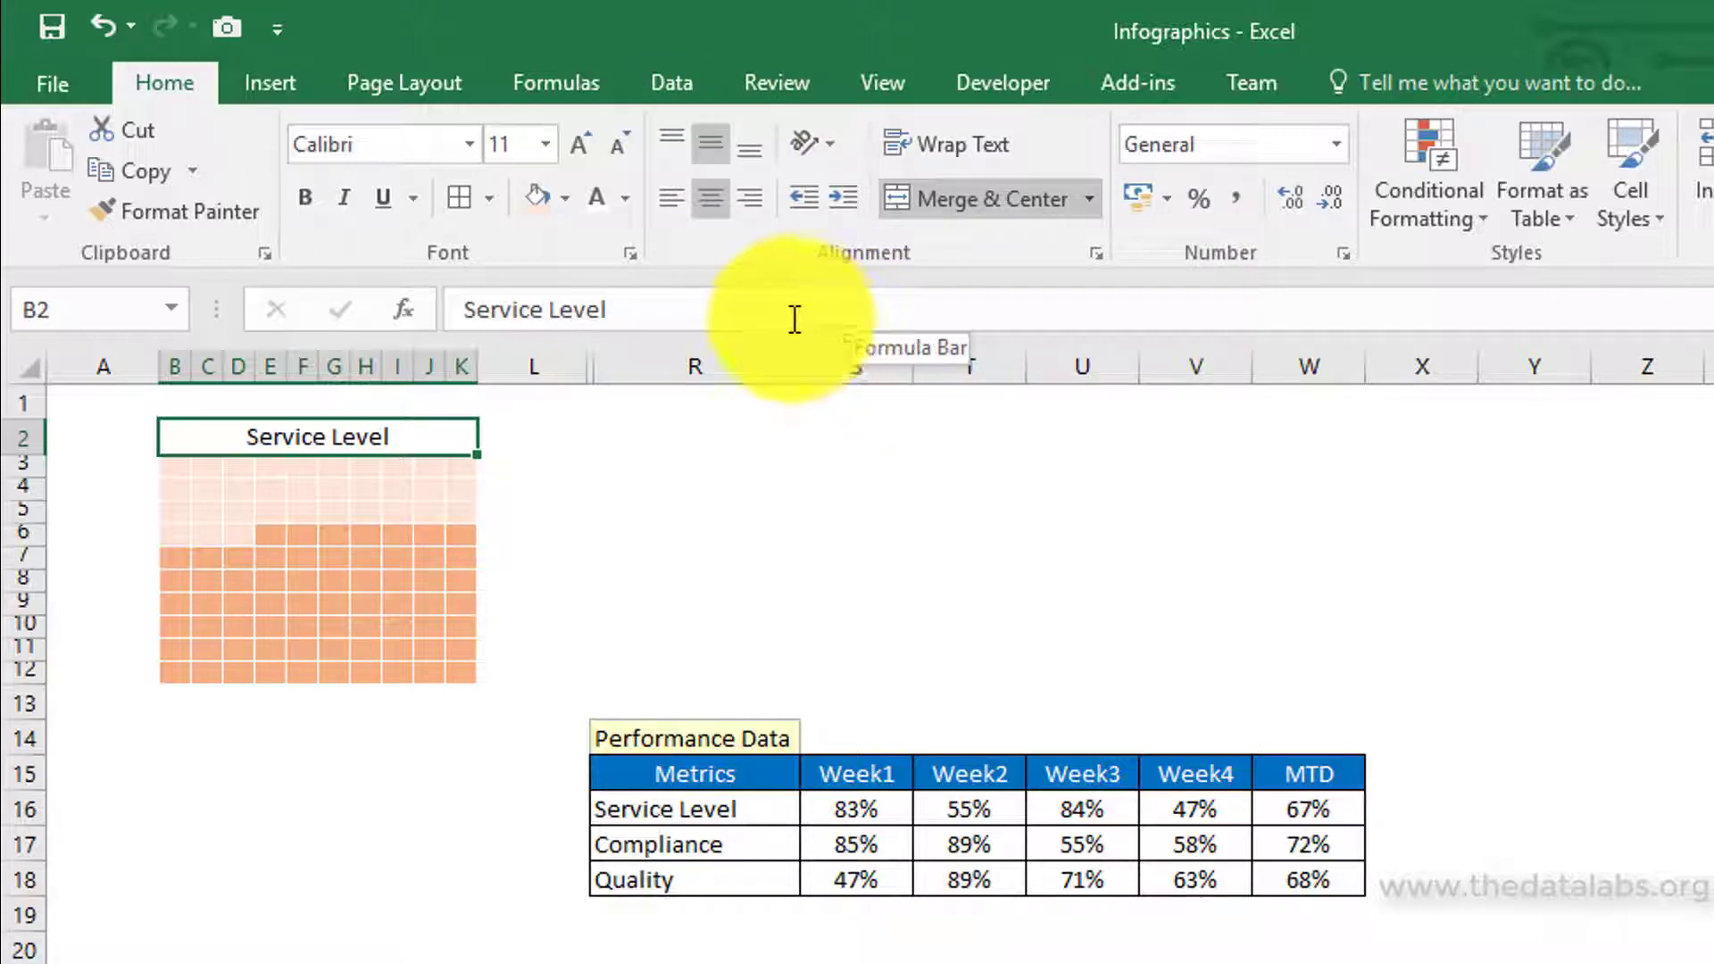
Step: Style the merged Service Level title with an orange fill and white text at font size 18
left_click(565, 201)
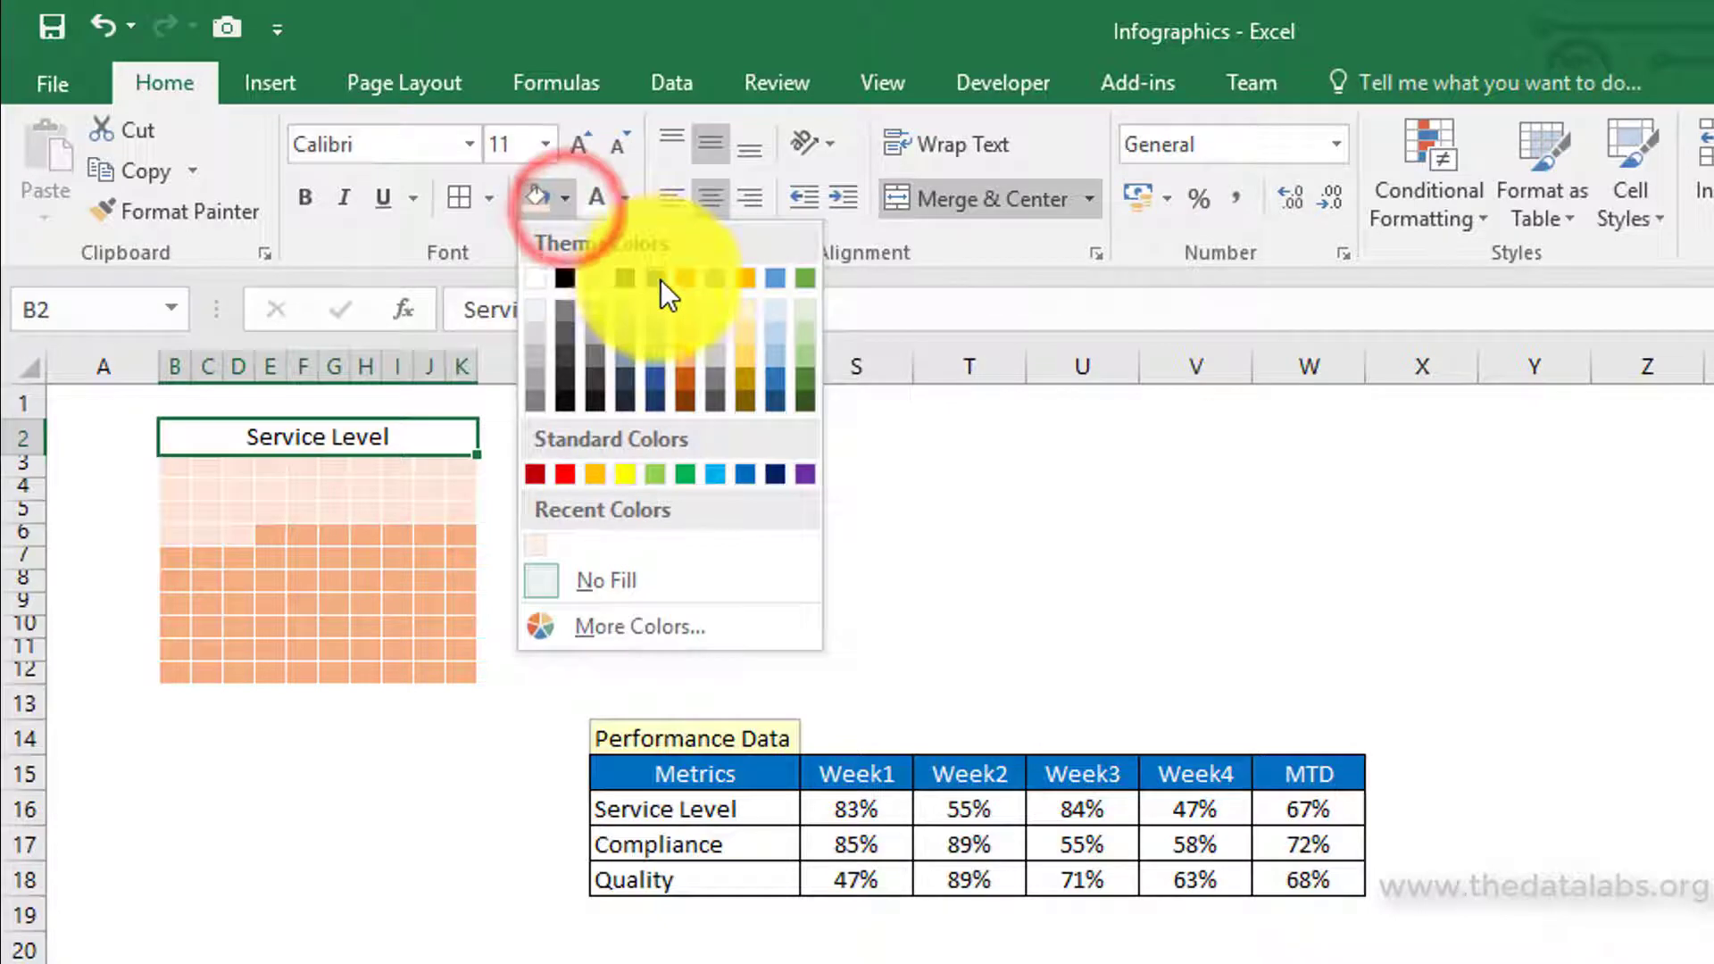
left_click(688, 284)
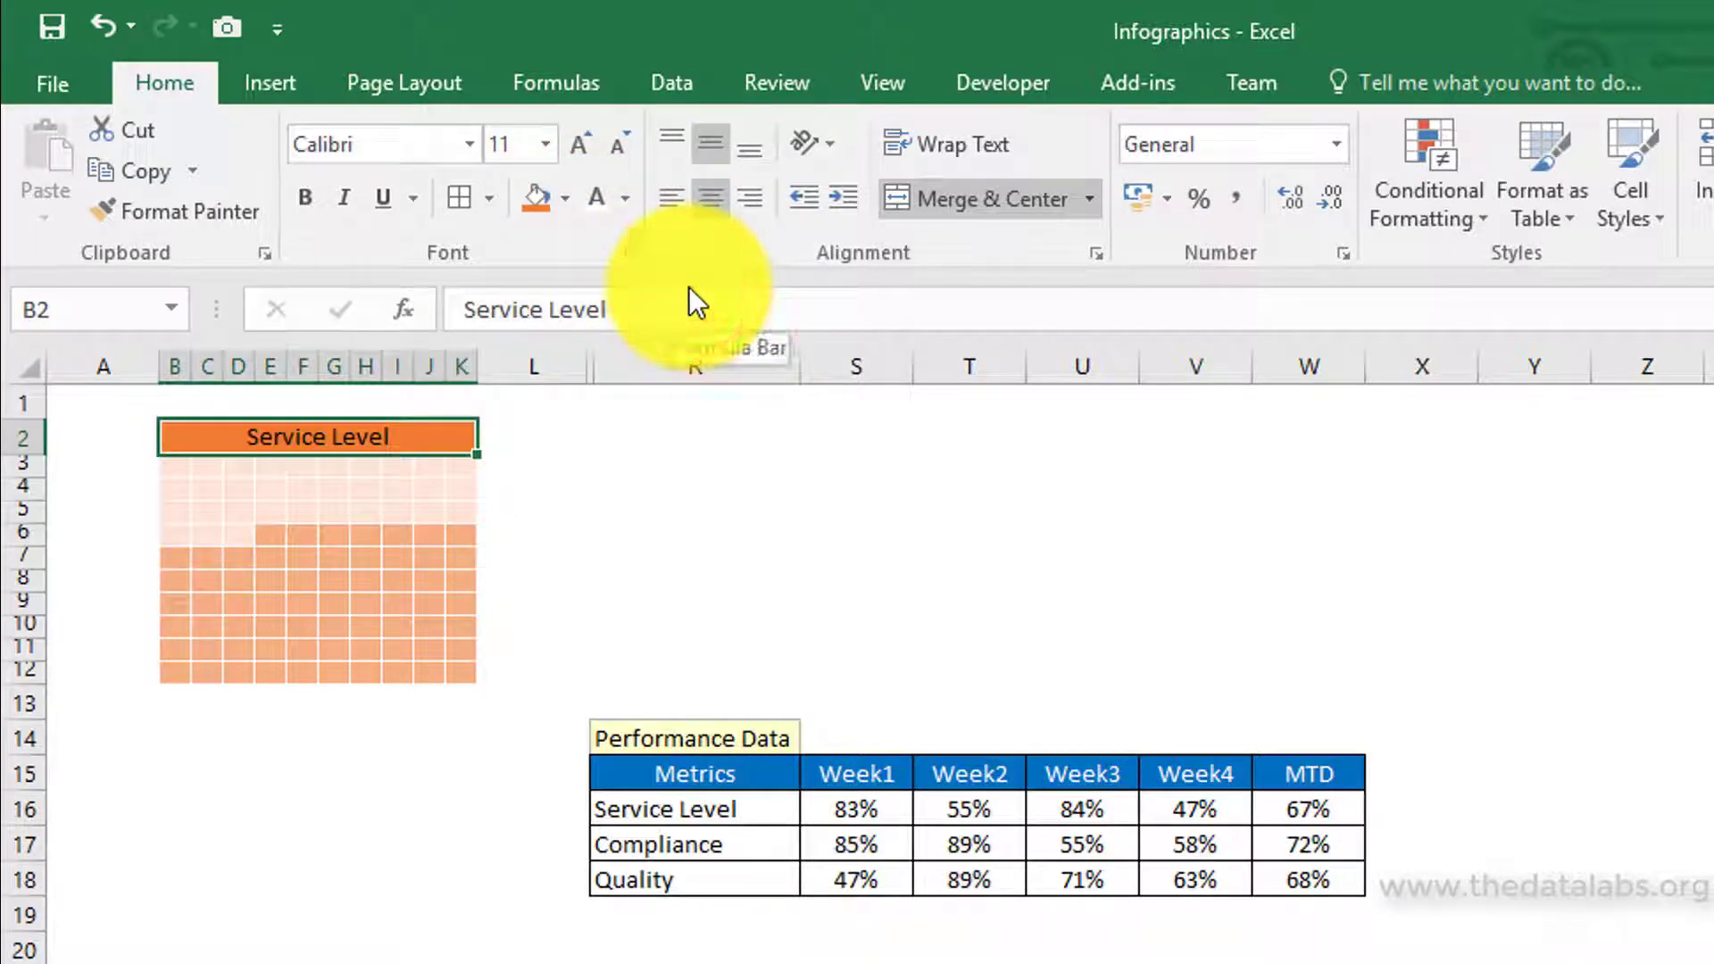
left_click(508, 144)
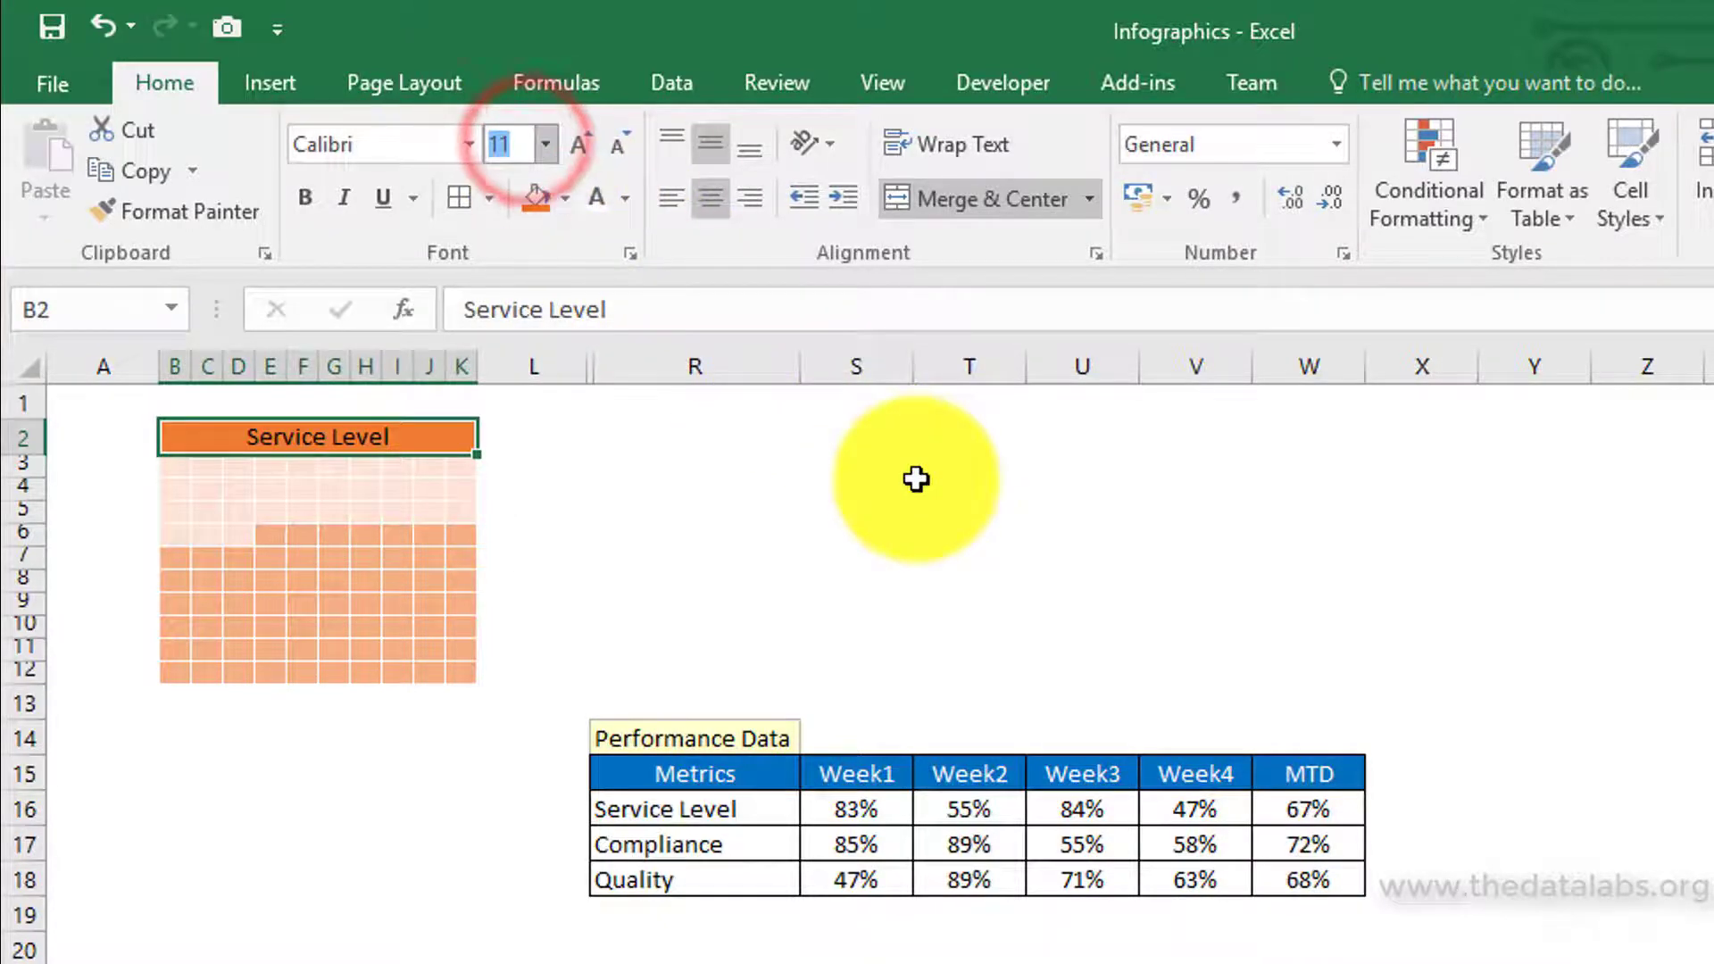
type("18")
key("Return")
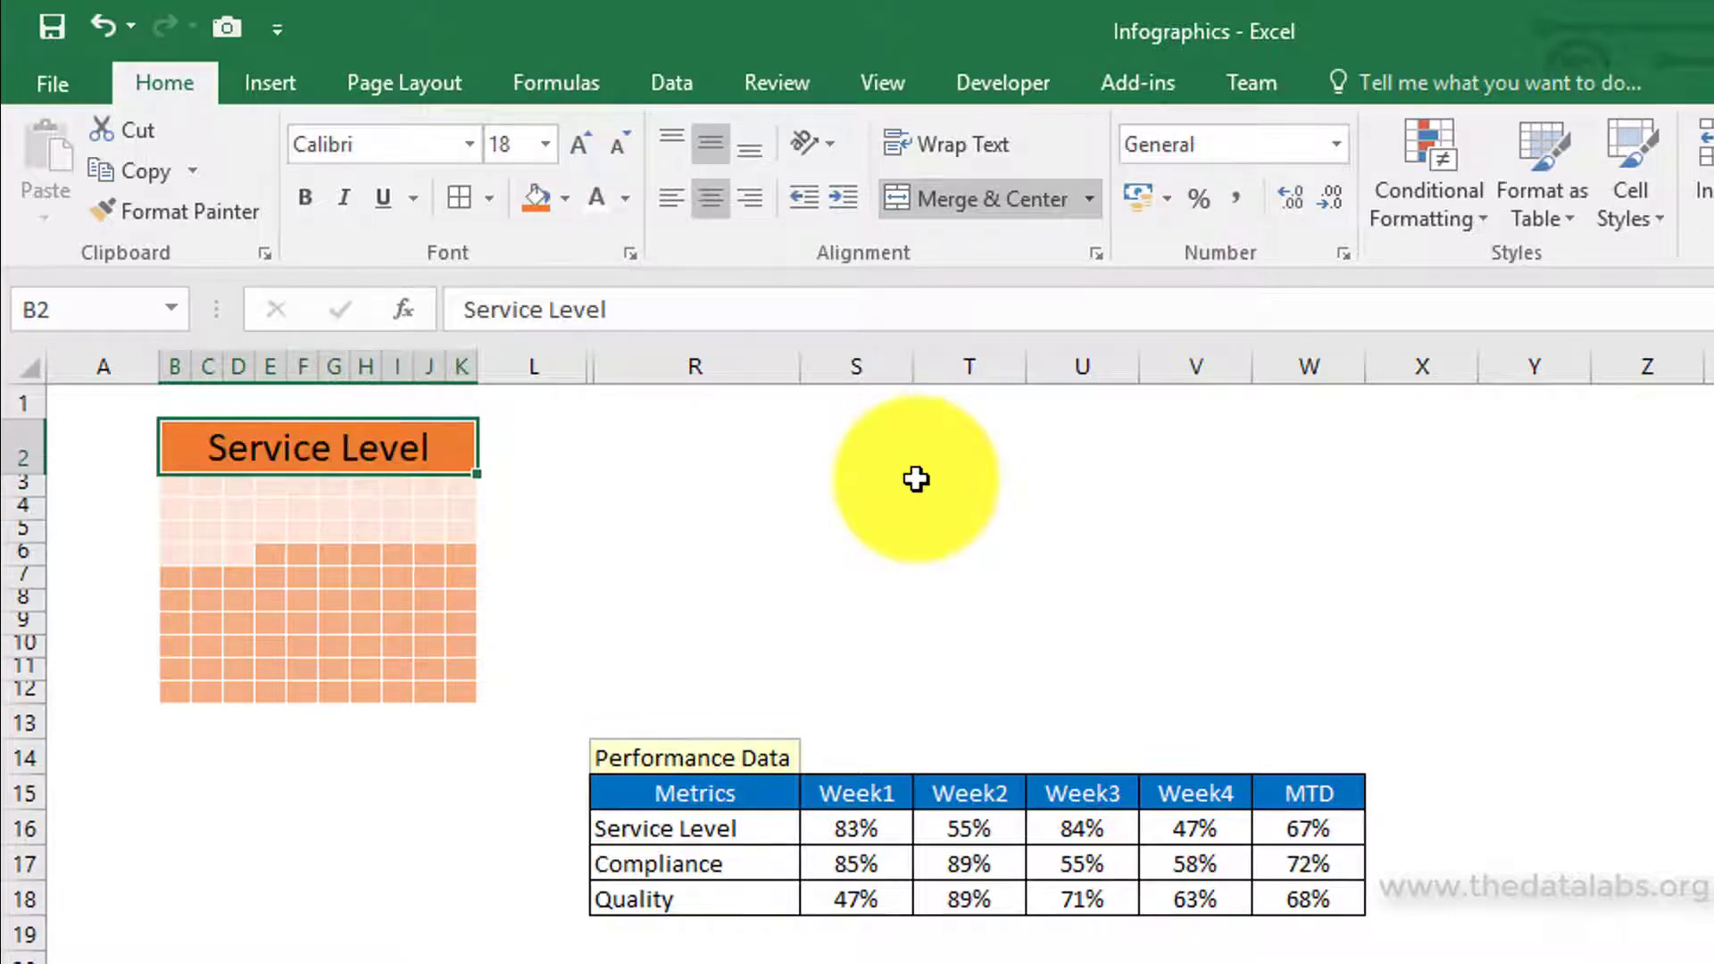
left_click(623, 207)
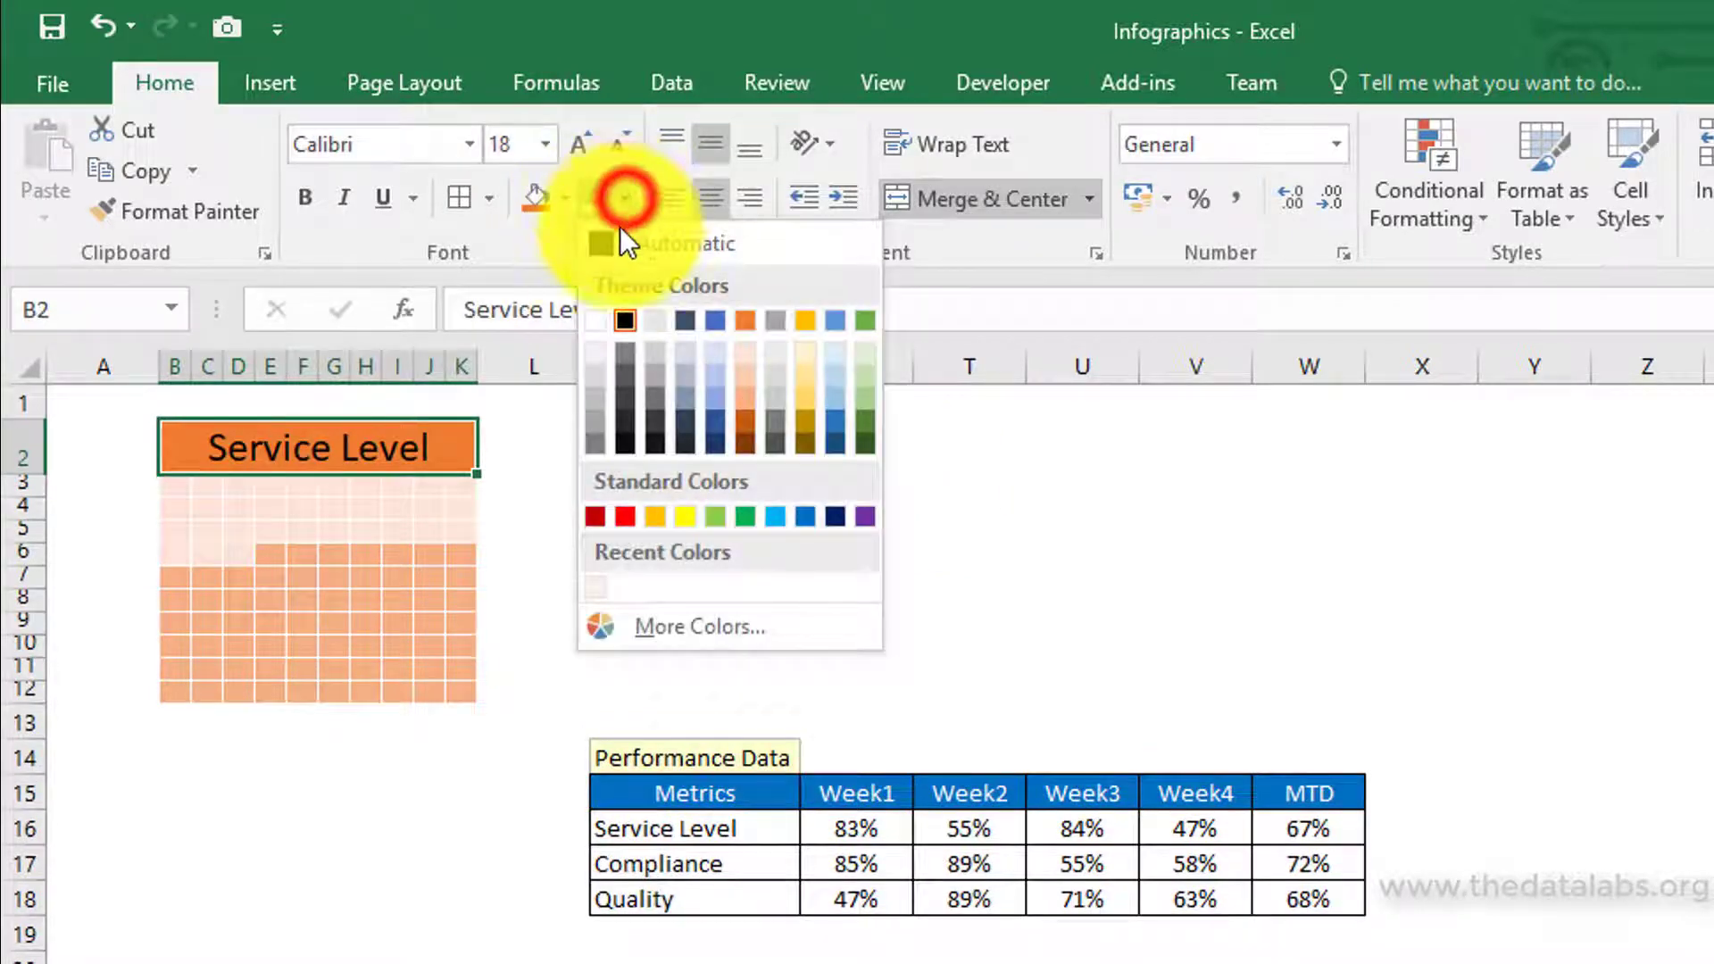
left_click(592, 317)
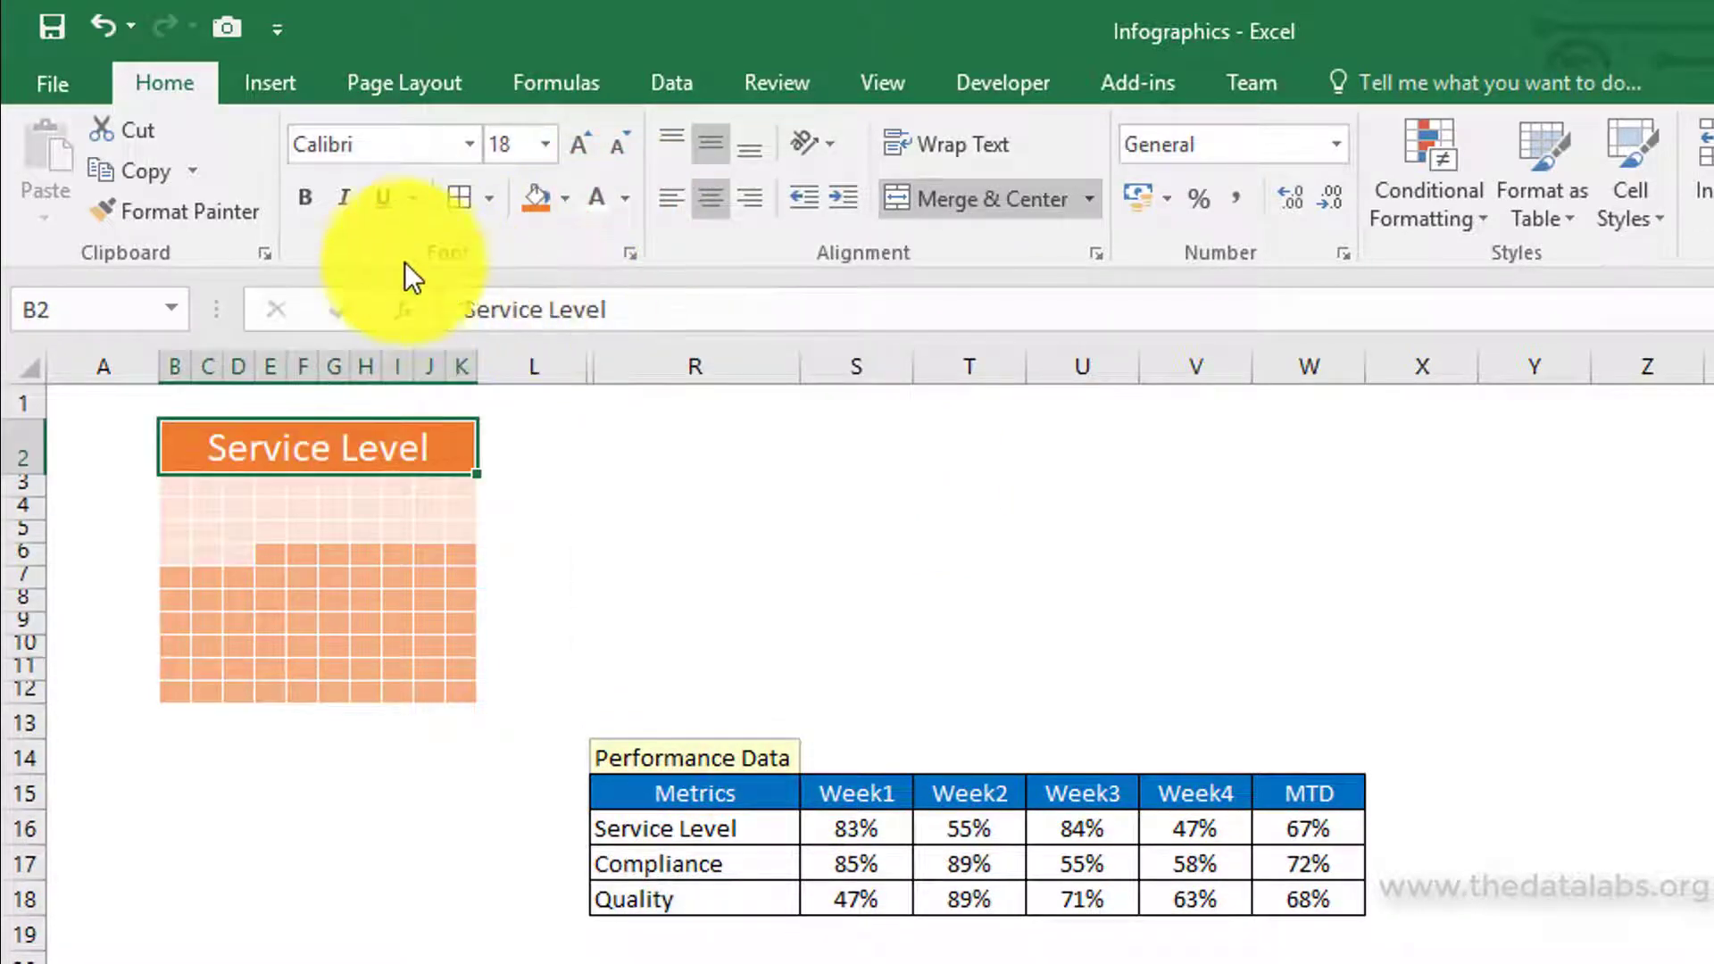
Step: Make the Service Level title bold and check the height of row 2
left_click(303, 202)
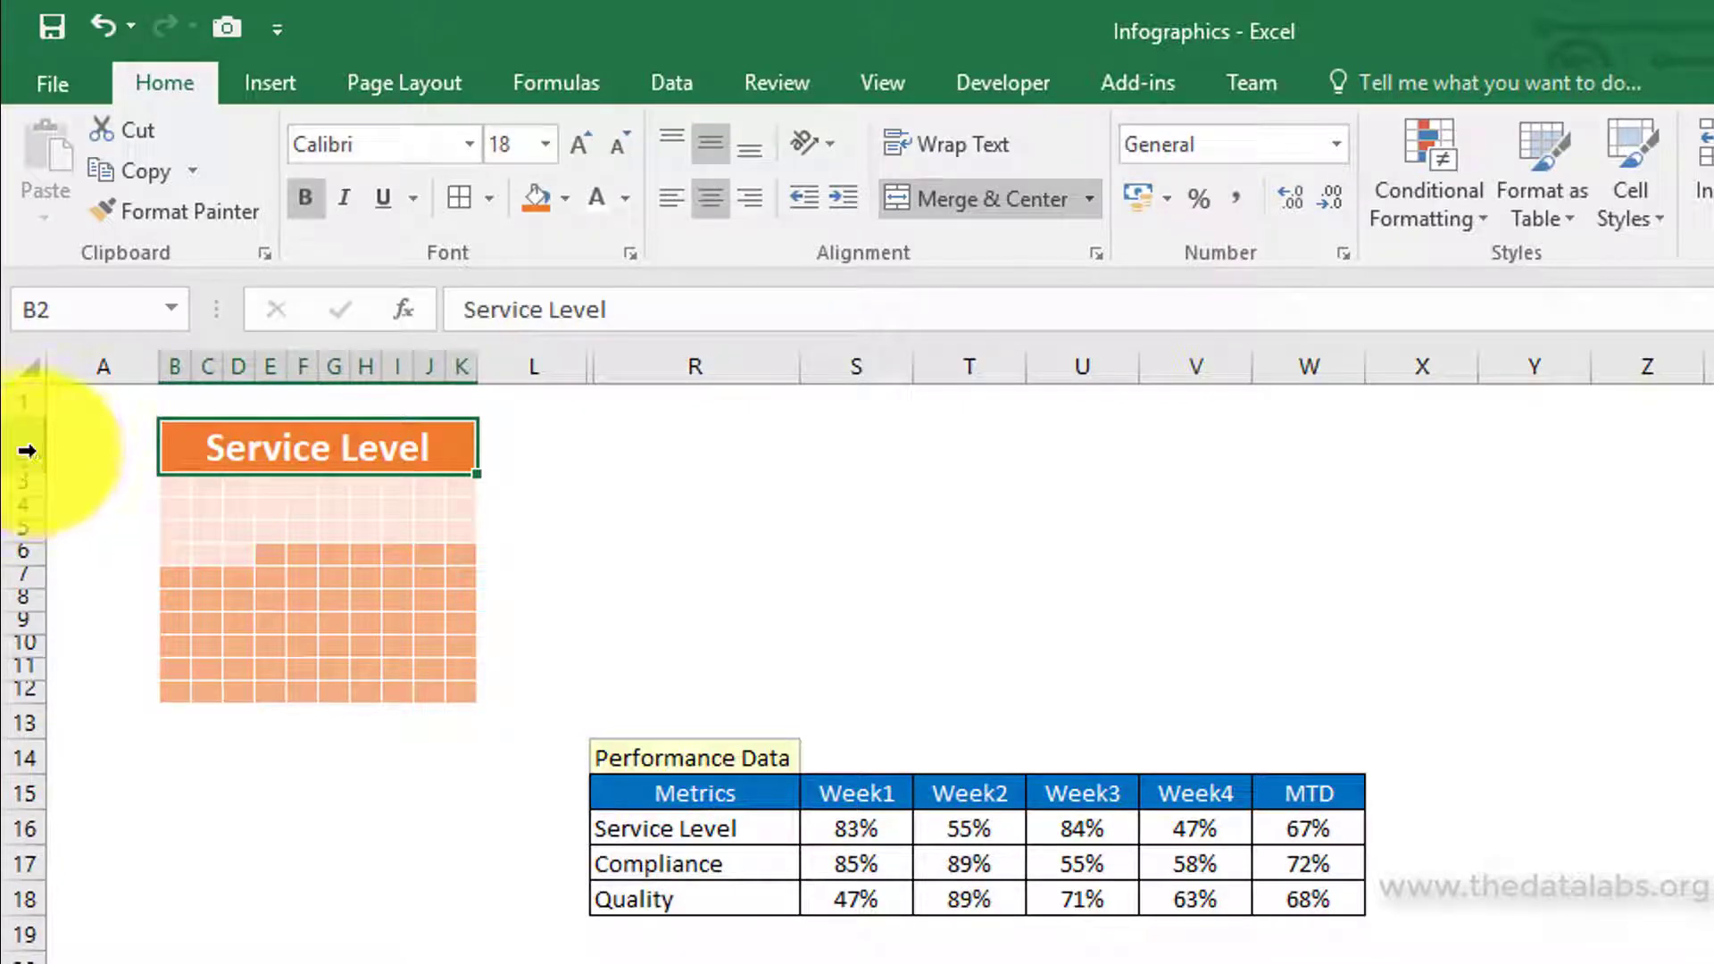
right_click(27, 453)
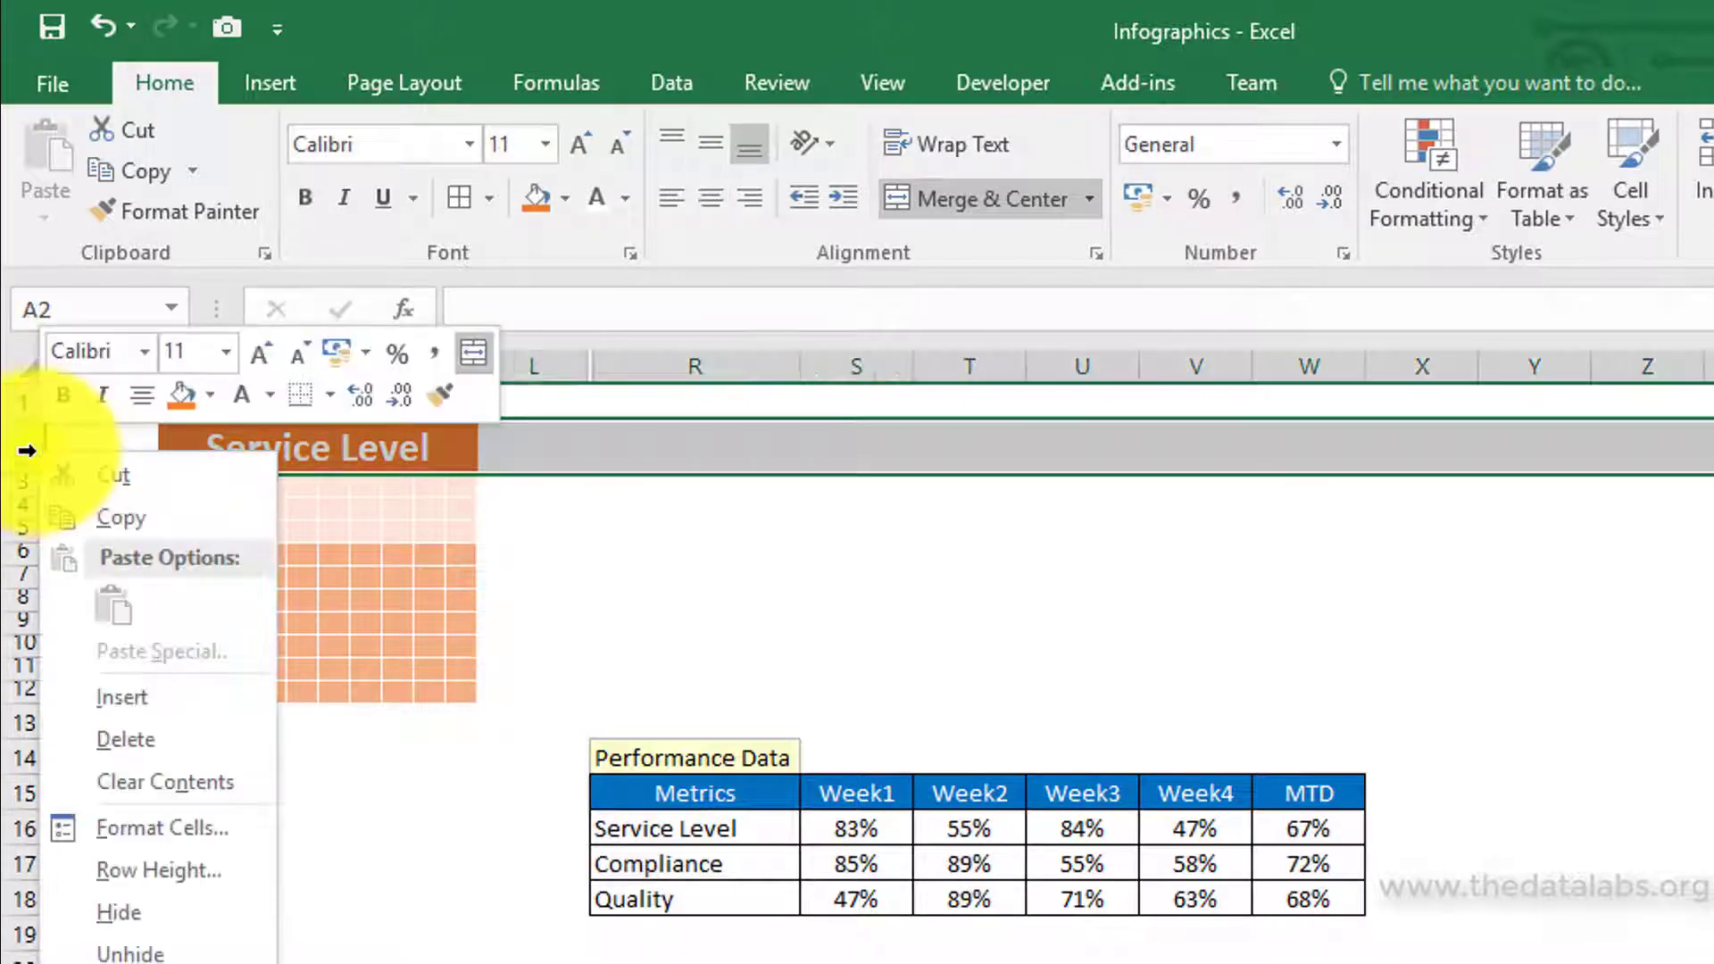
left_click(109, 866)
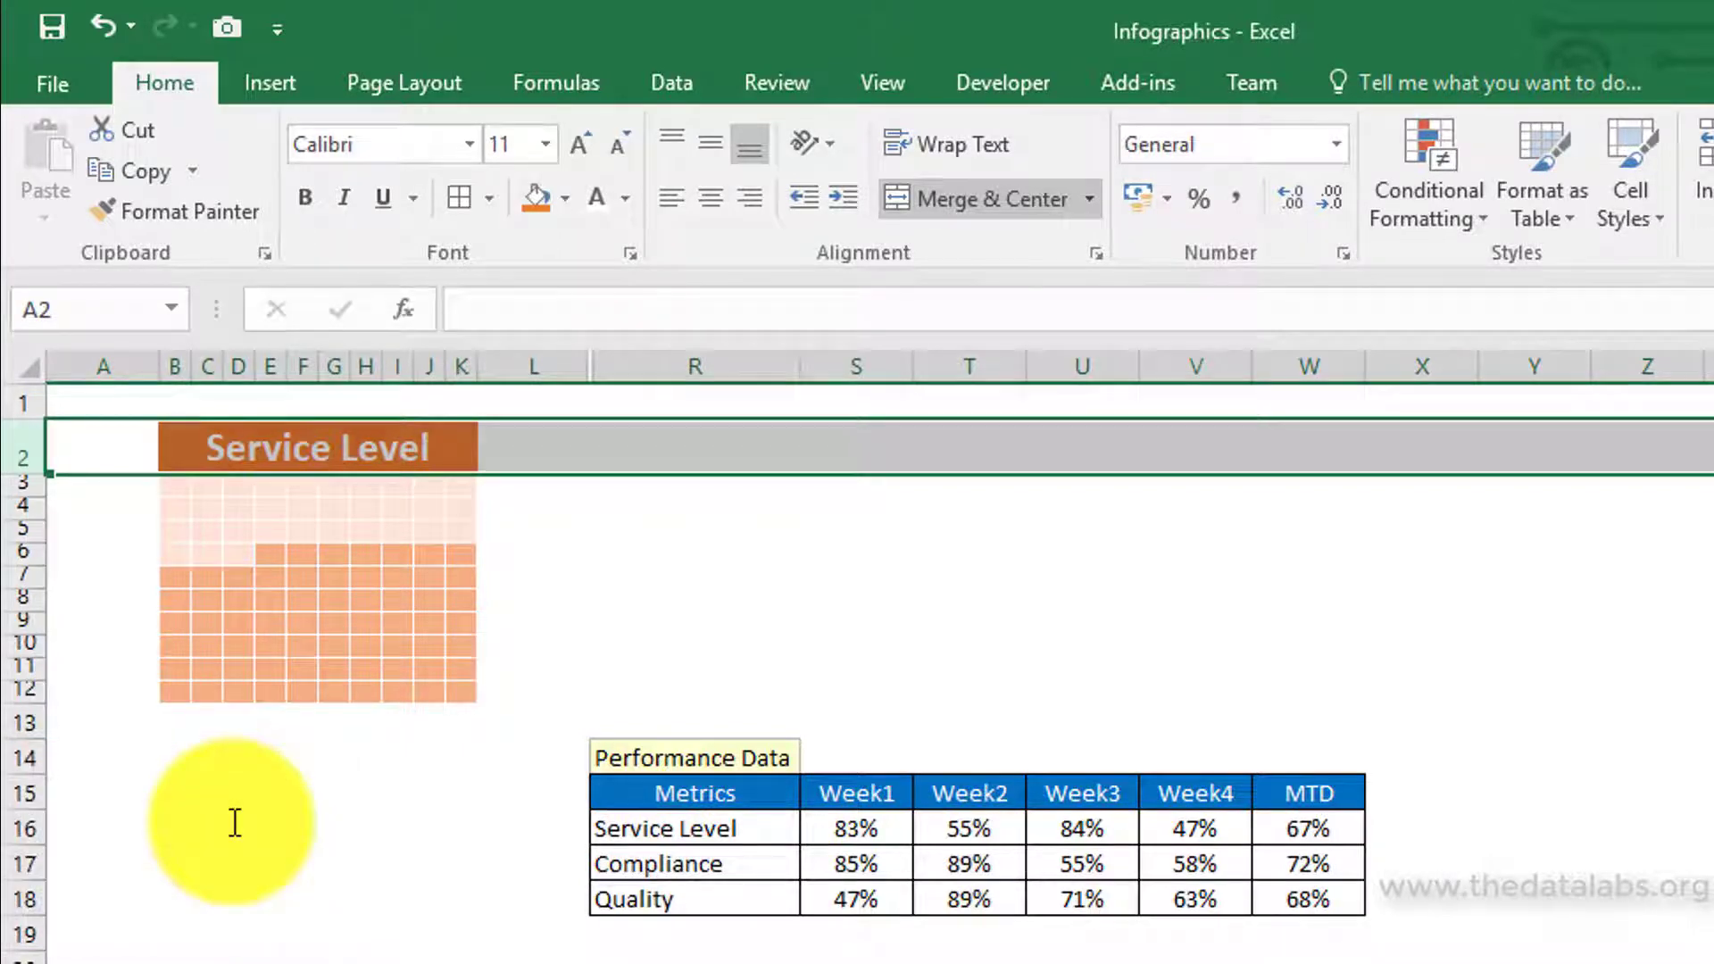
left_click(232, 821)
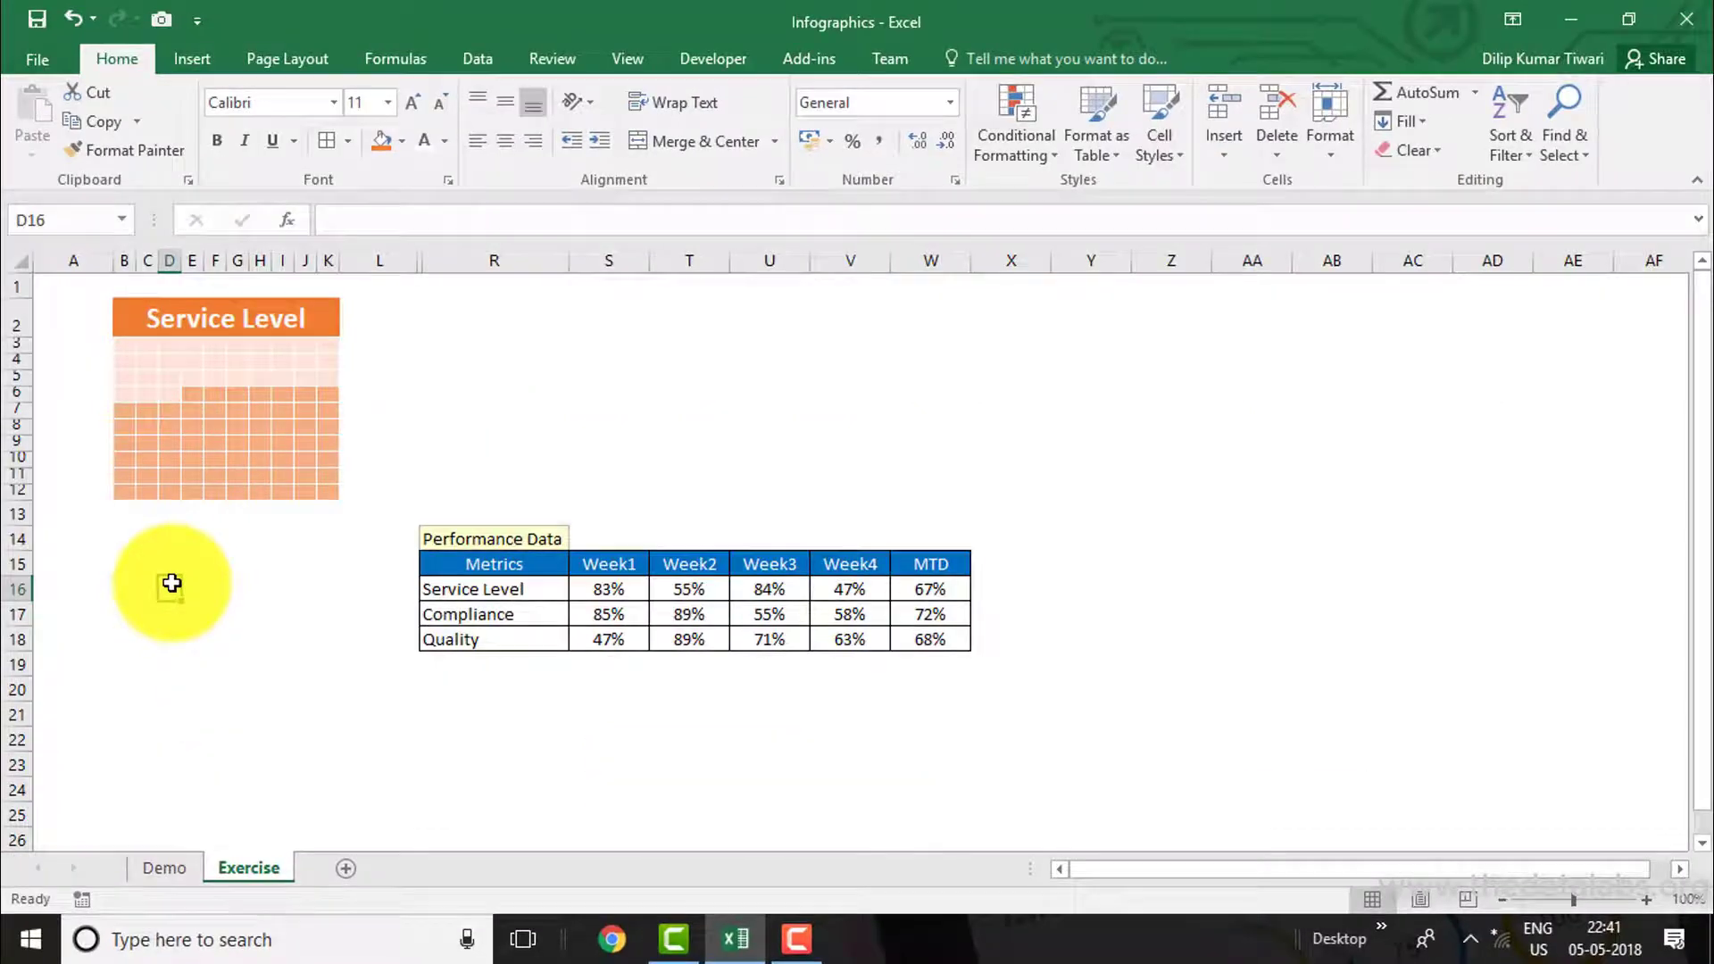
Step: Examine how the Service Level title and the coloured footer bars in row 13 are built on the Demo sheet
left_click(212, 460)
left_click(166, 864)
left_click(116, 314)
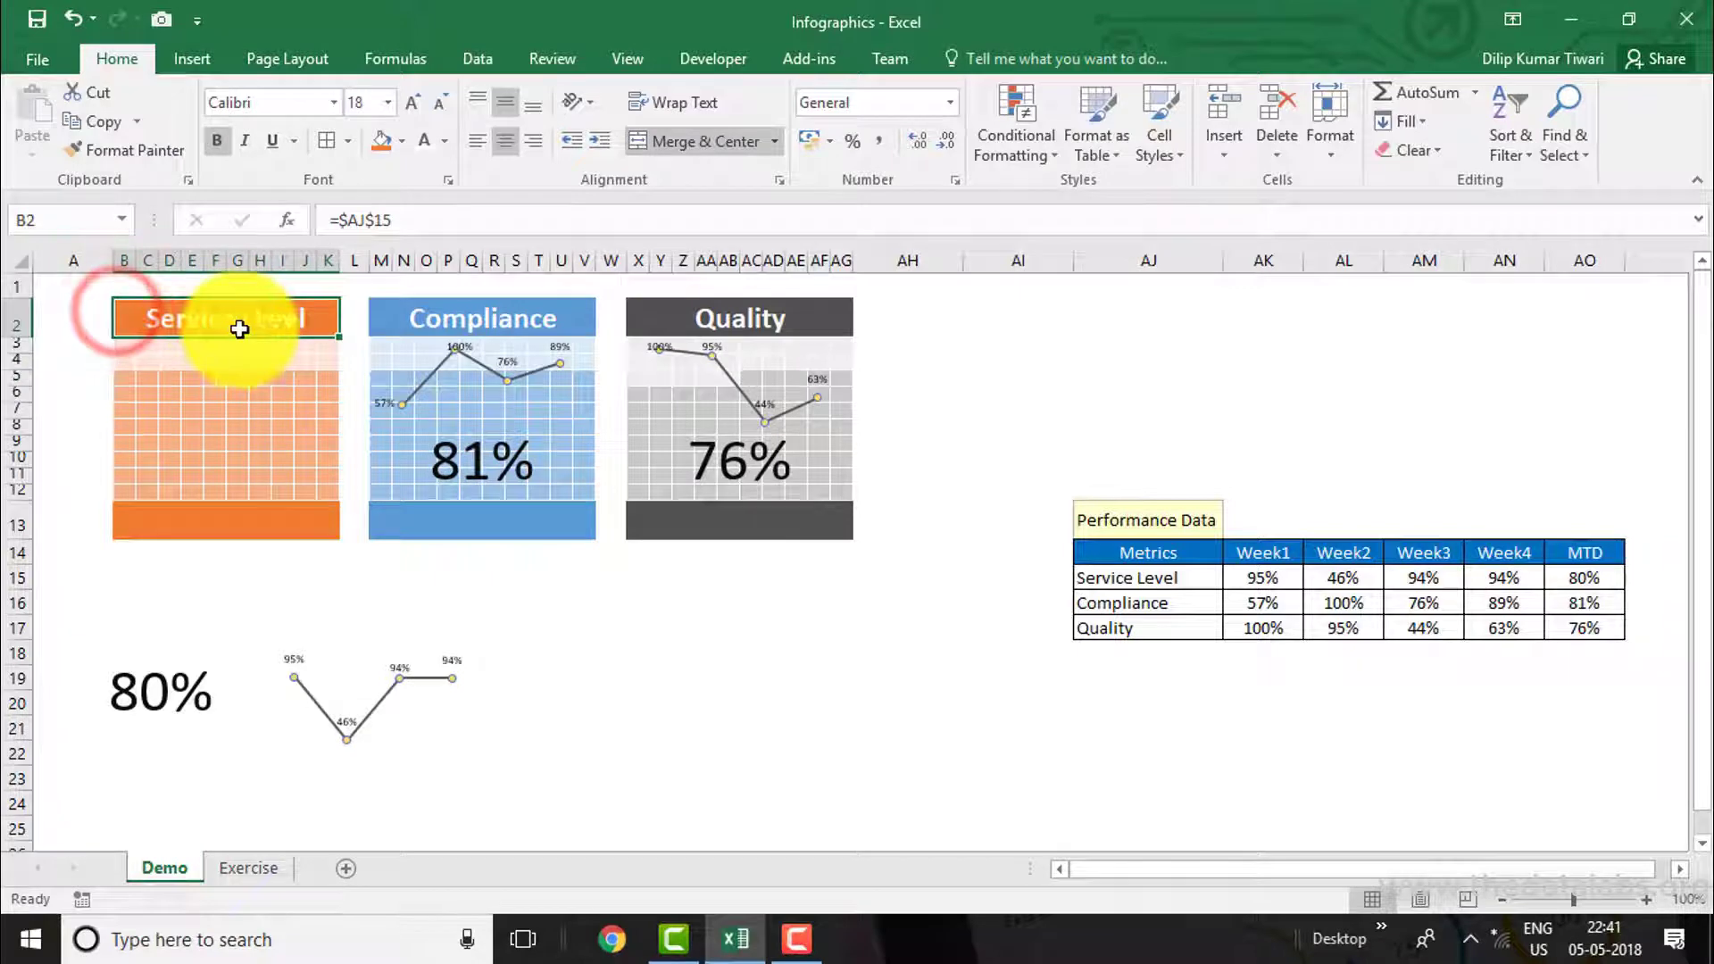
left_click(217, 869)
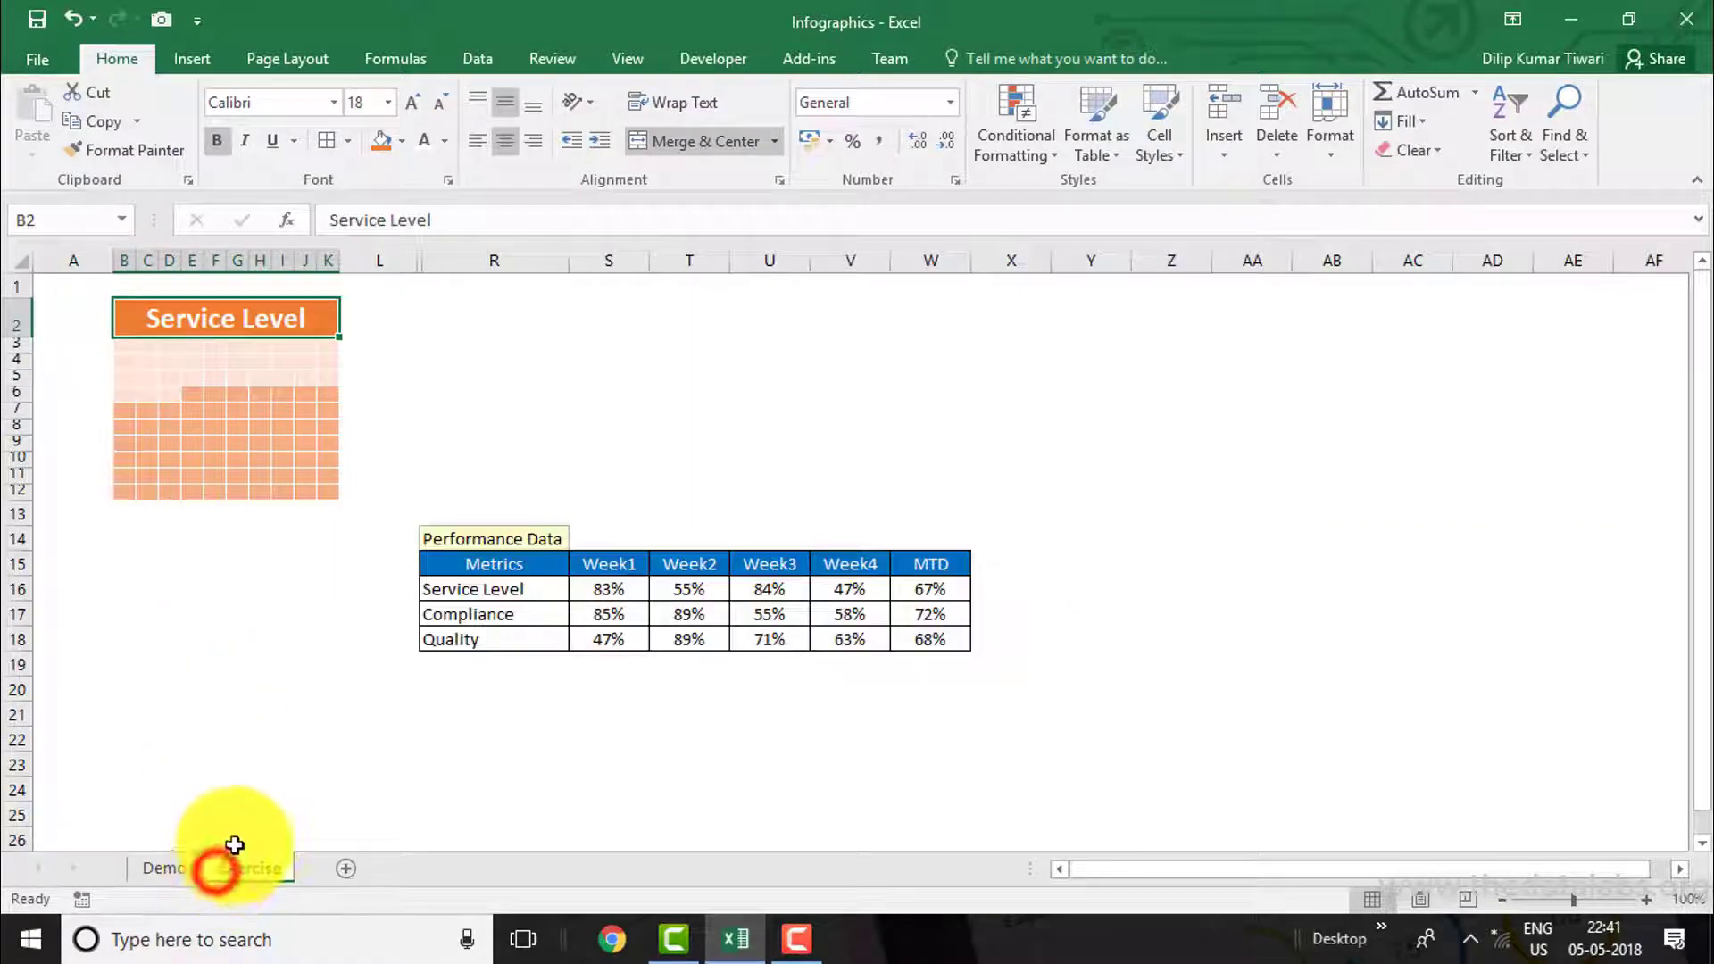
left_click(164, 868)
left_click(176, 532)
left_click(437, 532)
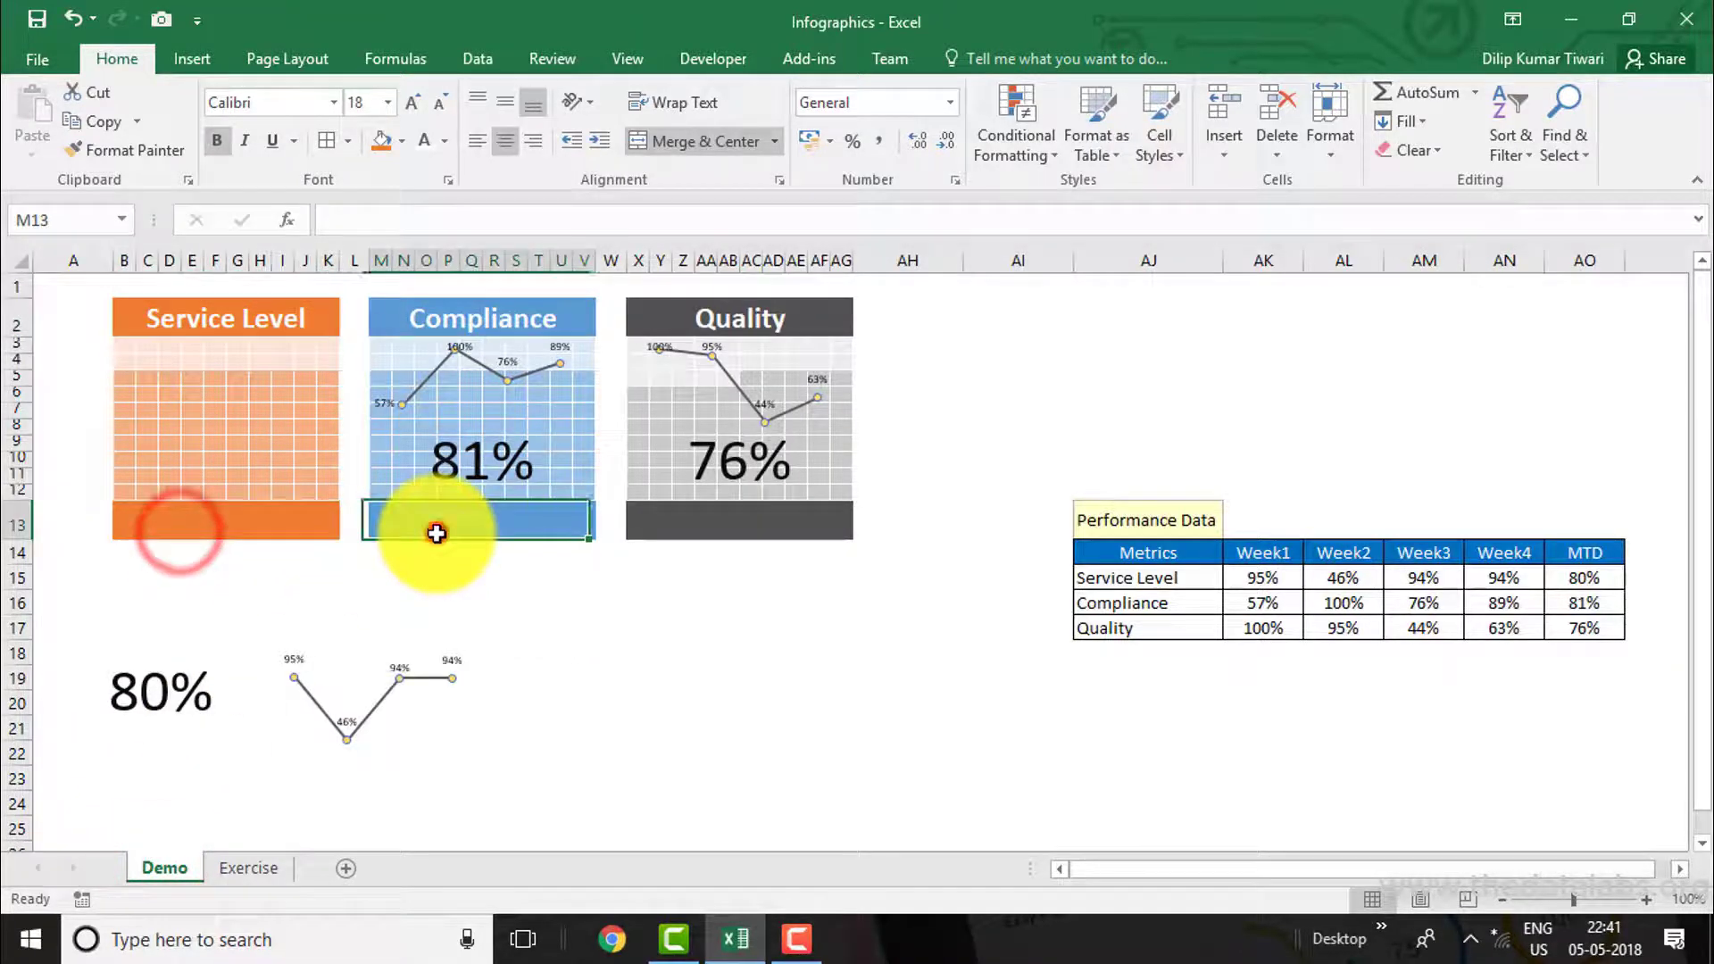
left_click(231, 870)
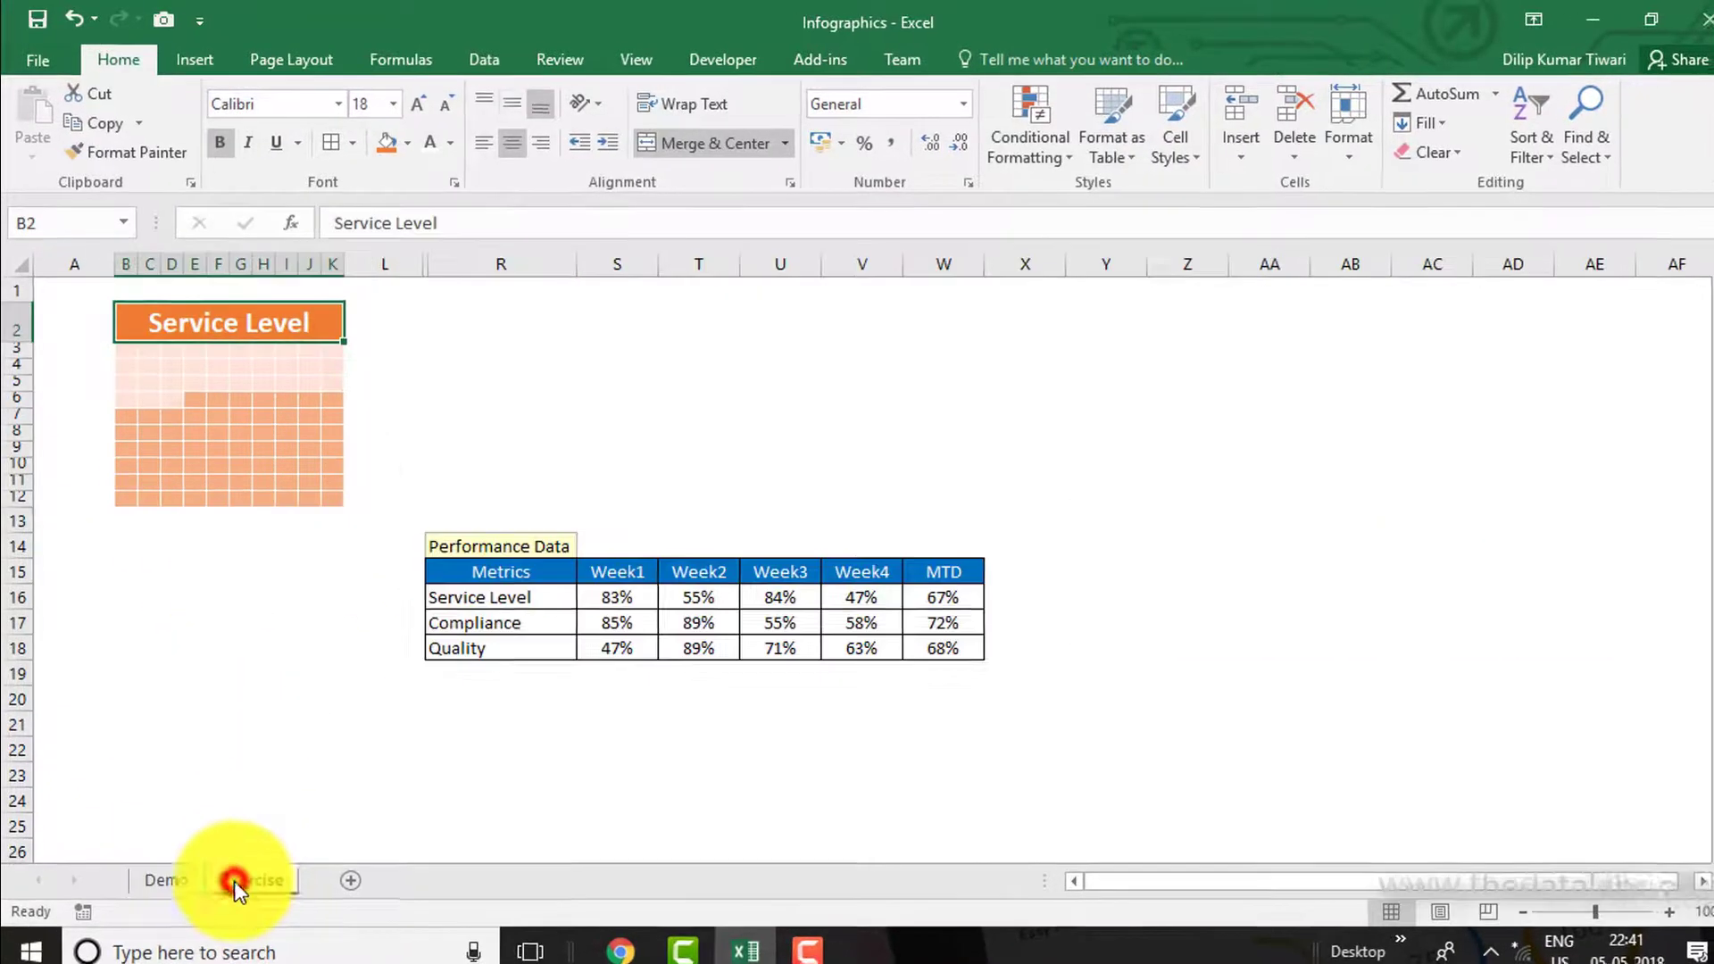
Step: Copy the Exercise sheet's title cell to B13 beneath the grid and clear its text to leave a plain orange footer bar
left_click(170, 444)
left_click(129, 318)
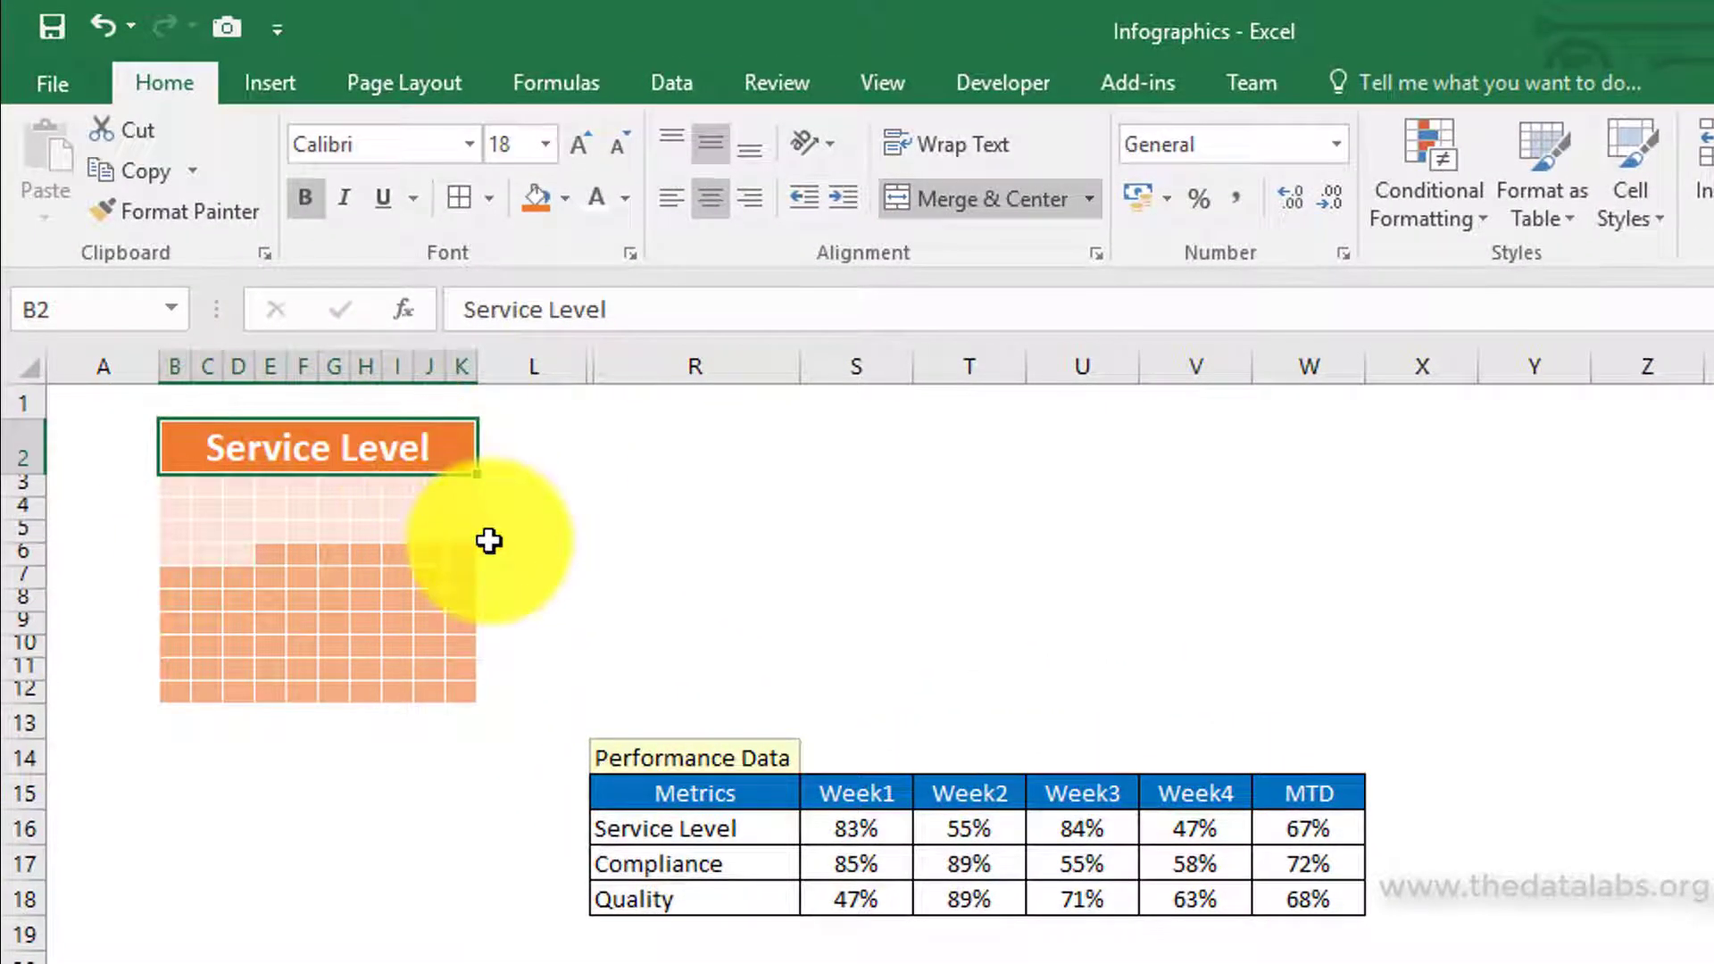
key("ctrl+c")
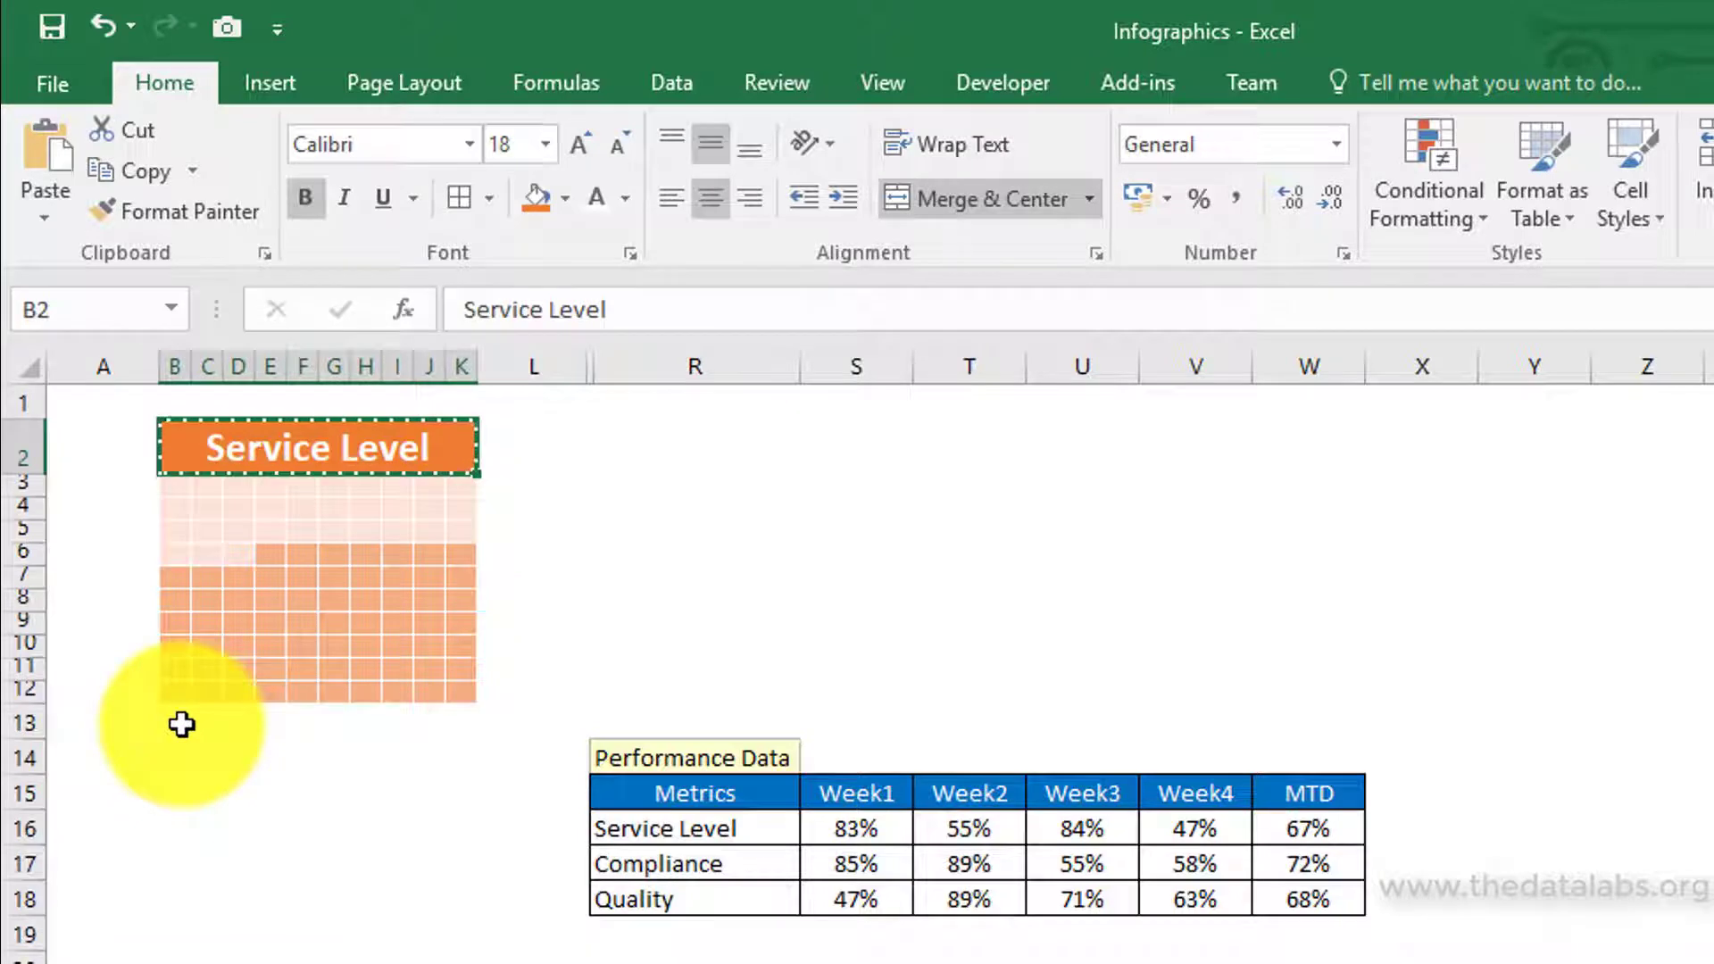
left_click(182, 724)
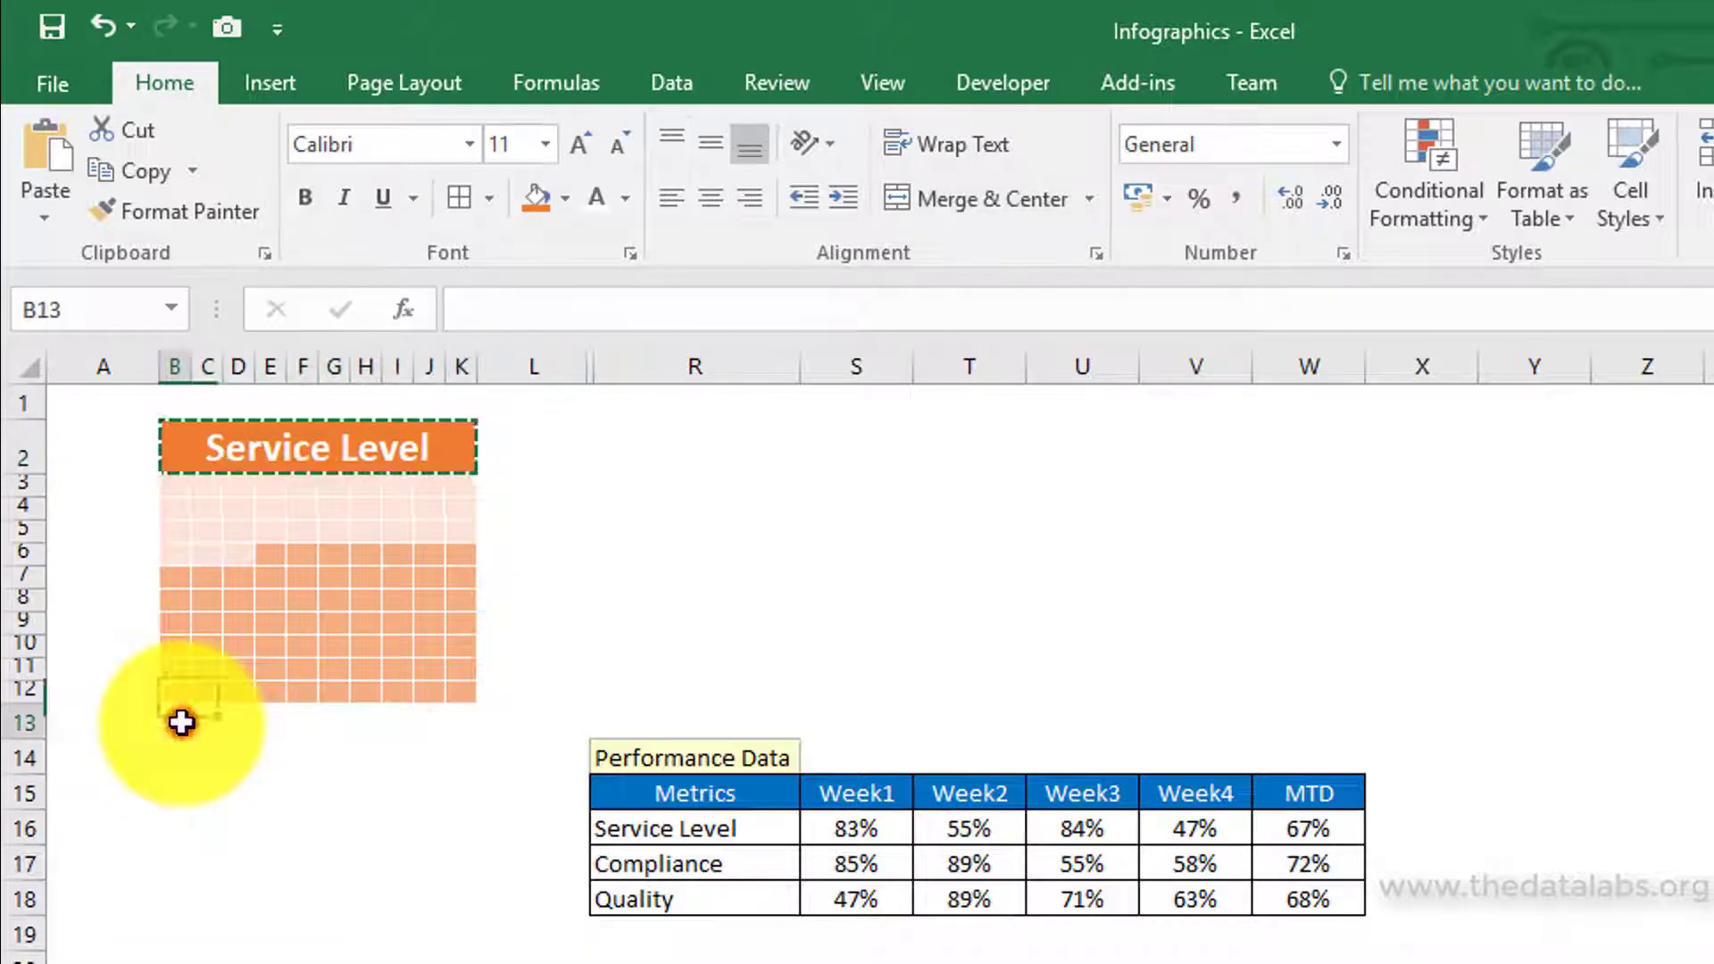
key("Return")
left_click(625, 648)
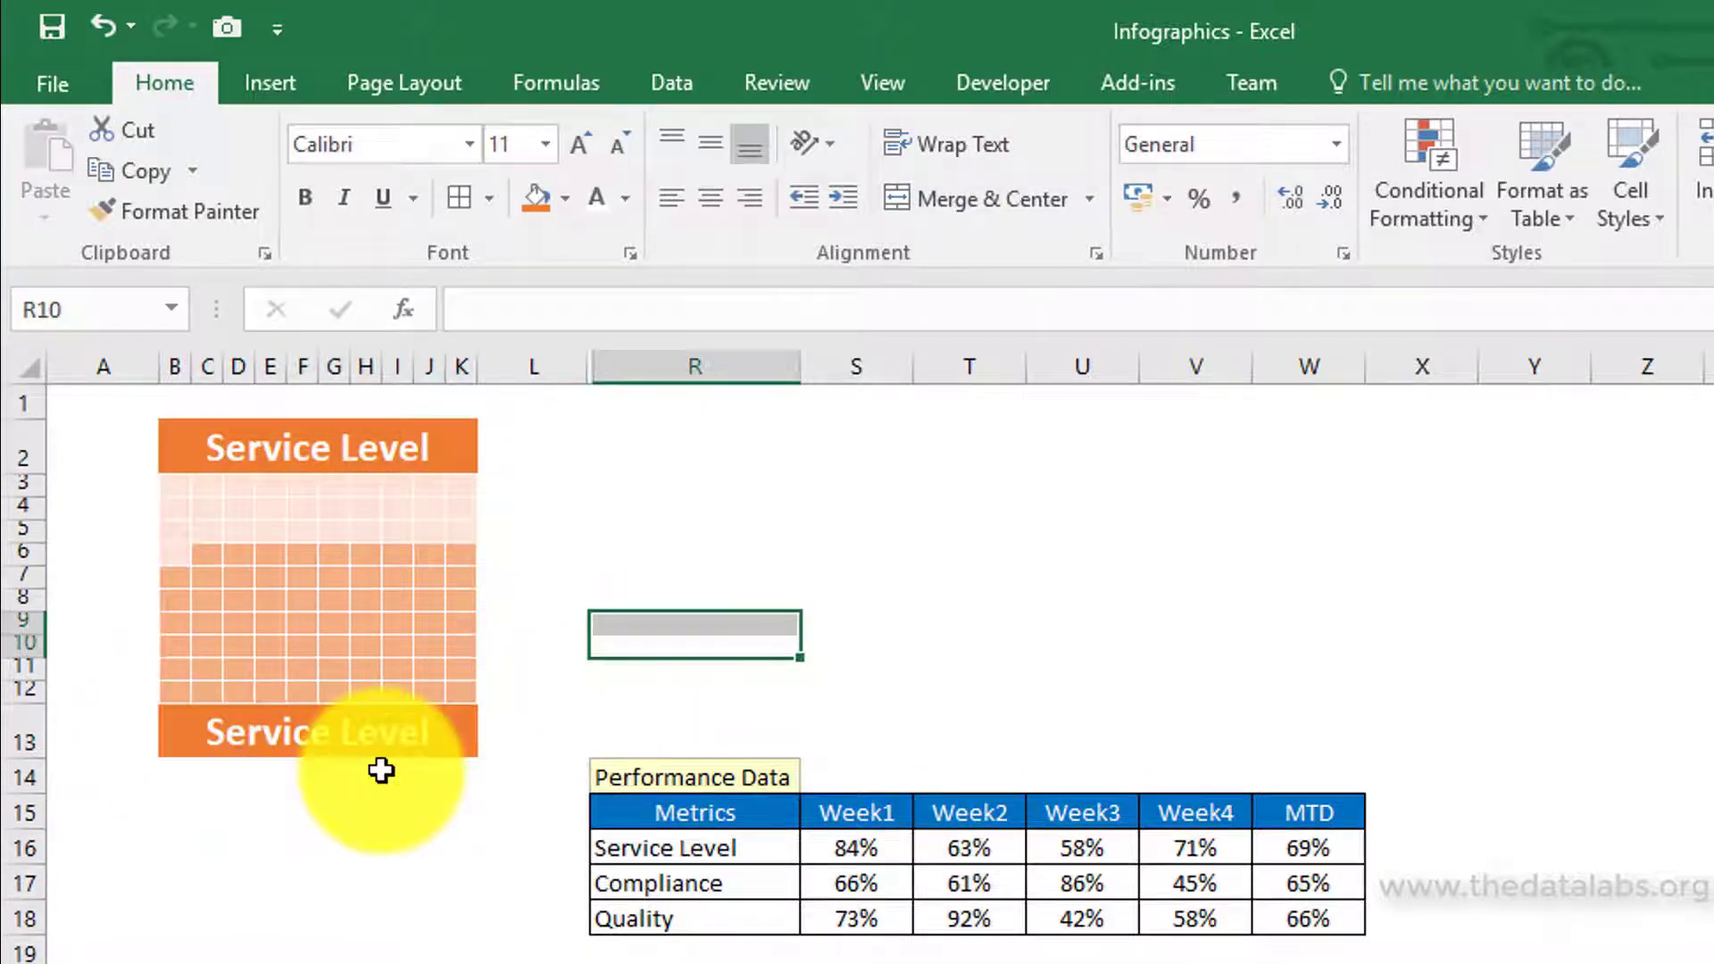
left_click(386, 741)
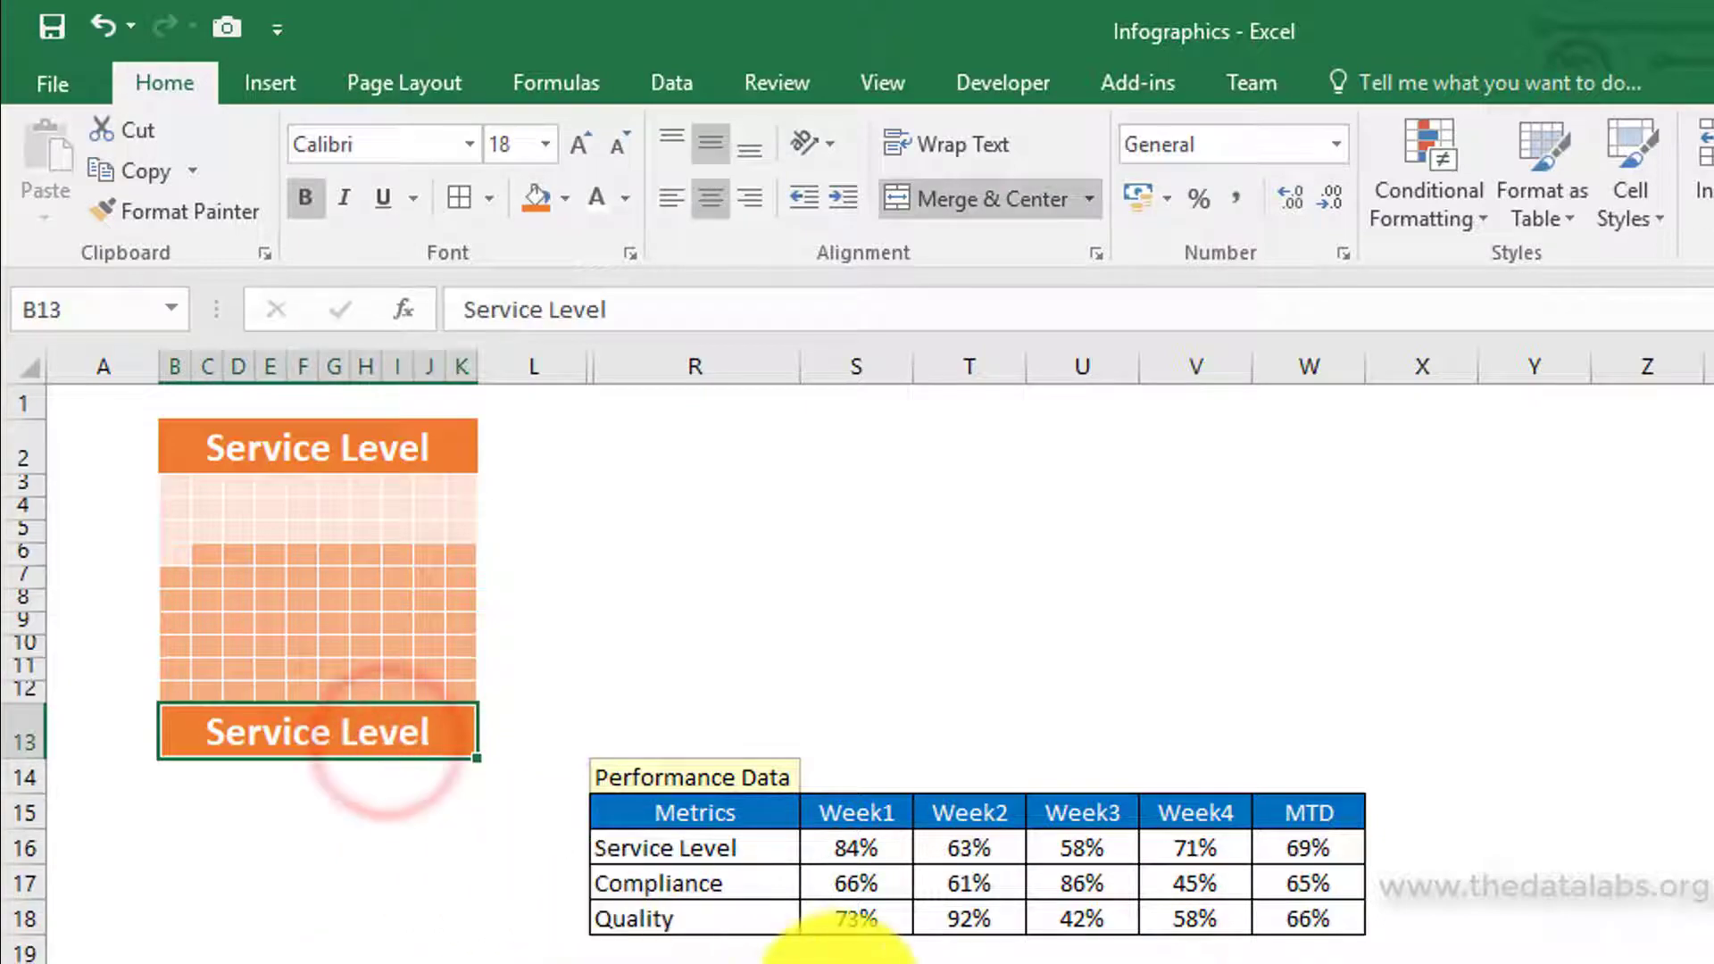
key("Delete")
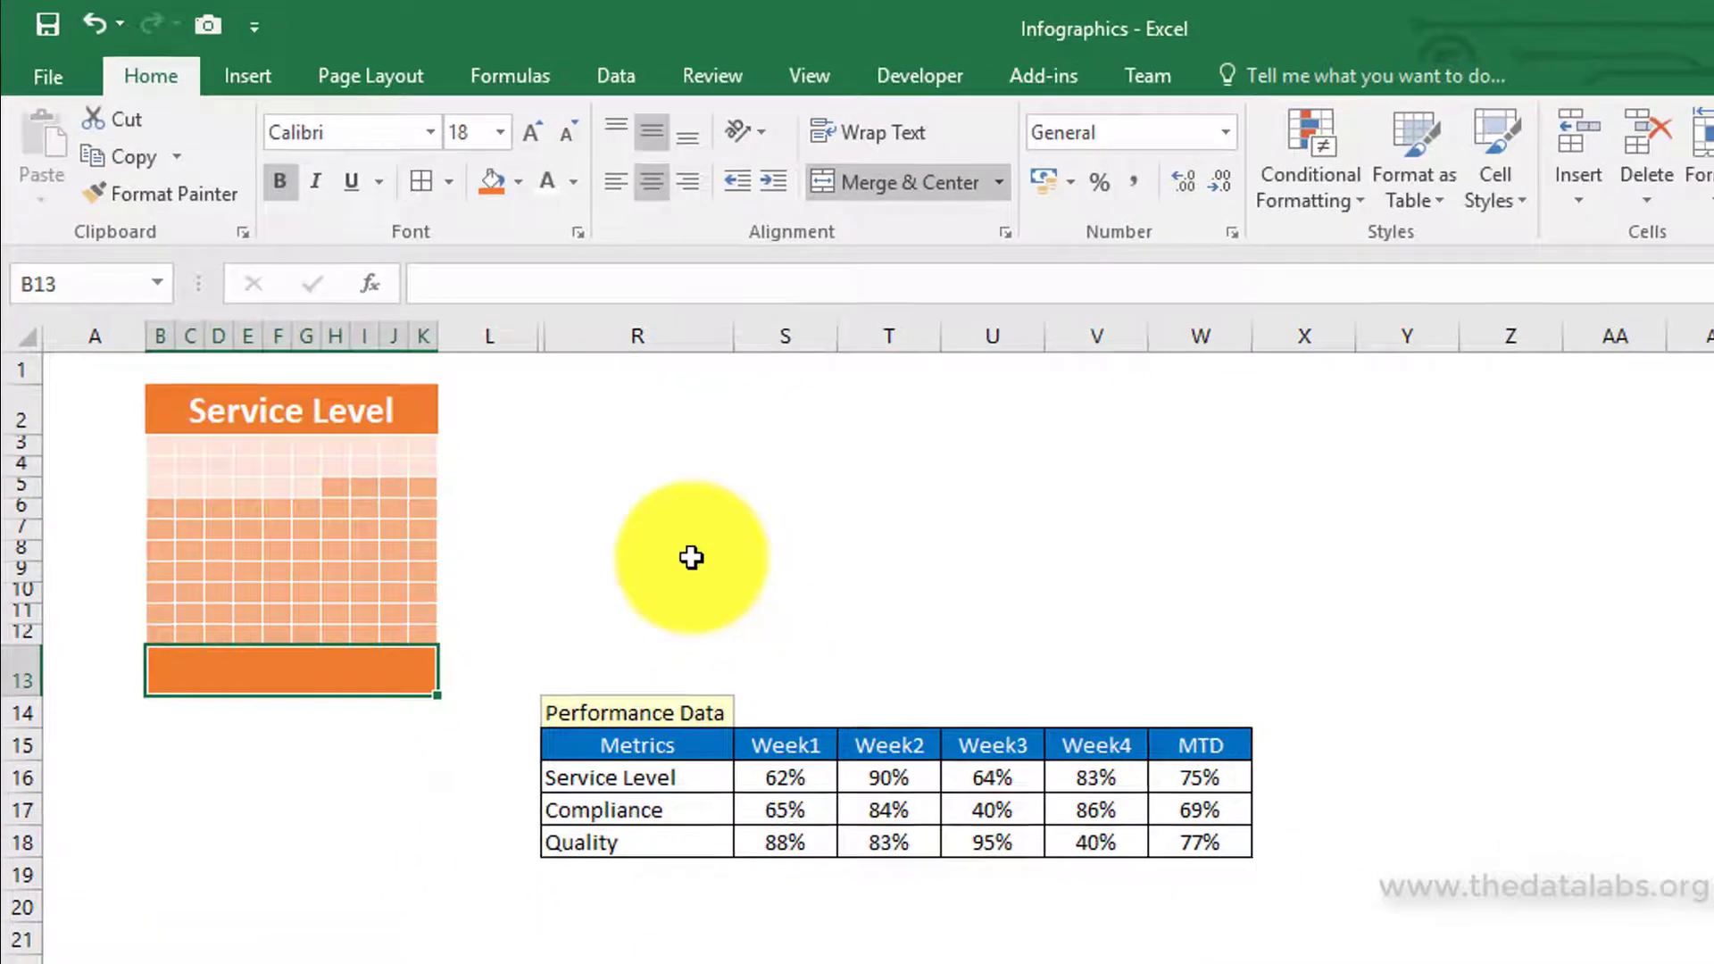
left_click(753, 595)
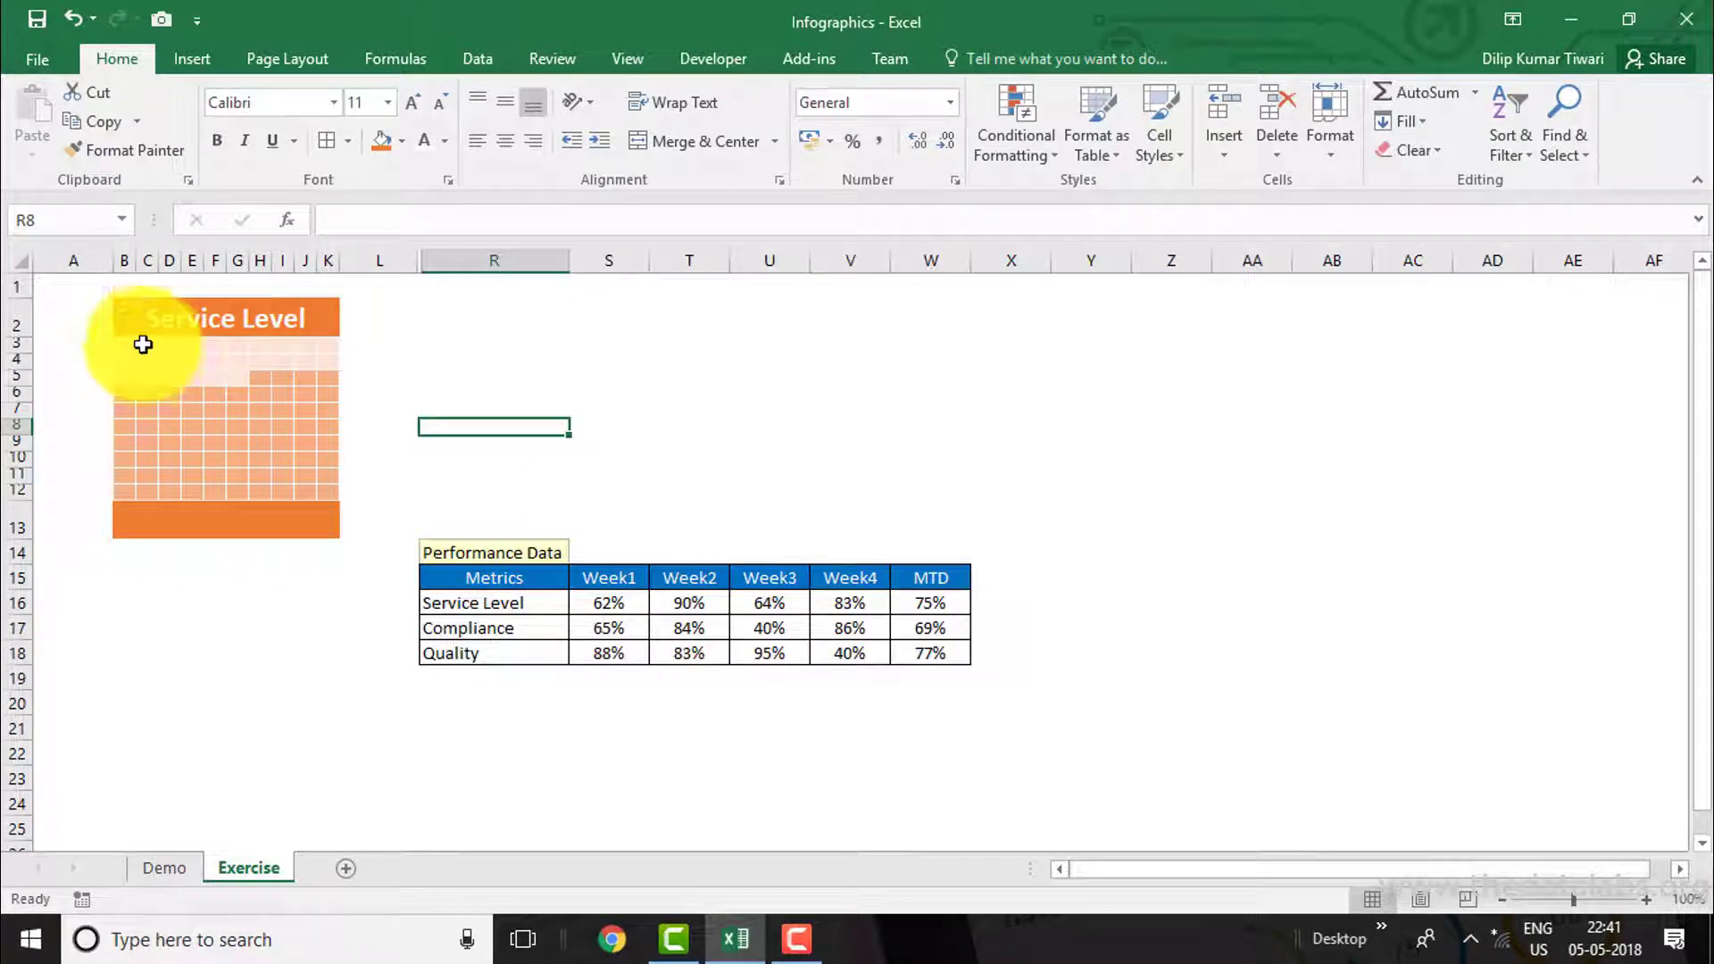
Step: Compare the Exercise sheet's block B2:K13 with the Demo sheet's panels, including their percentage labels and trend lines
left_click(129, 306)
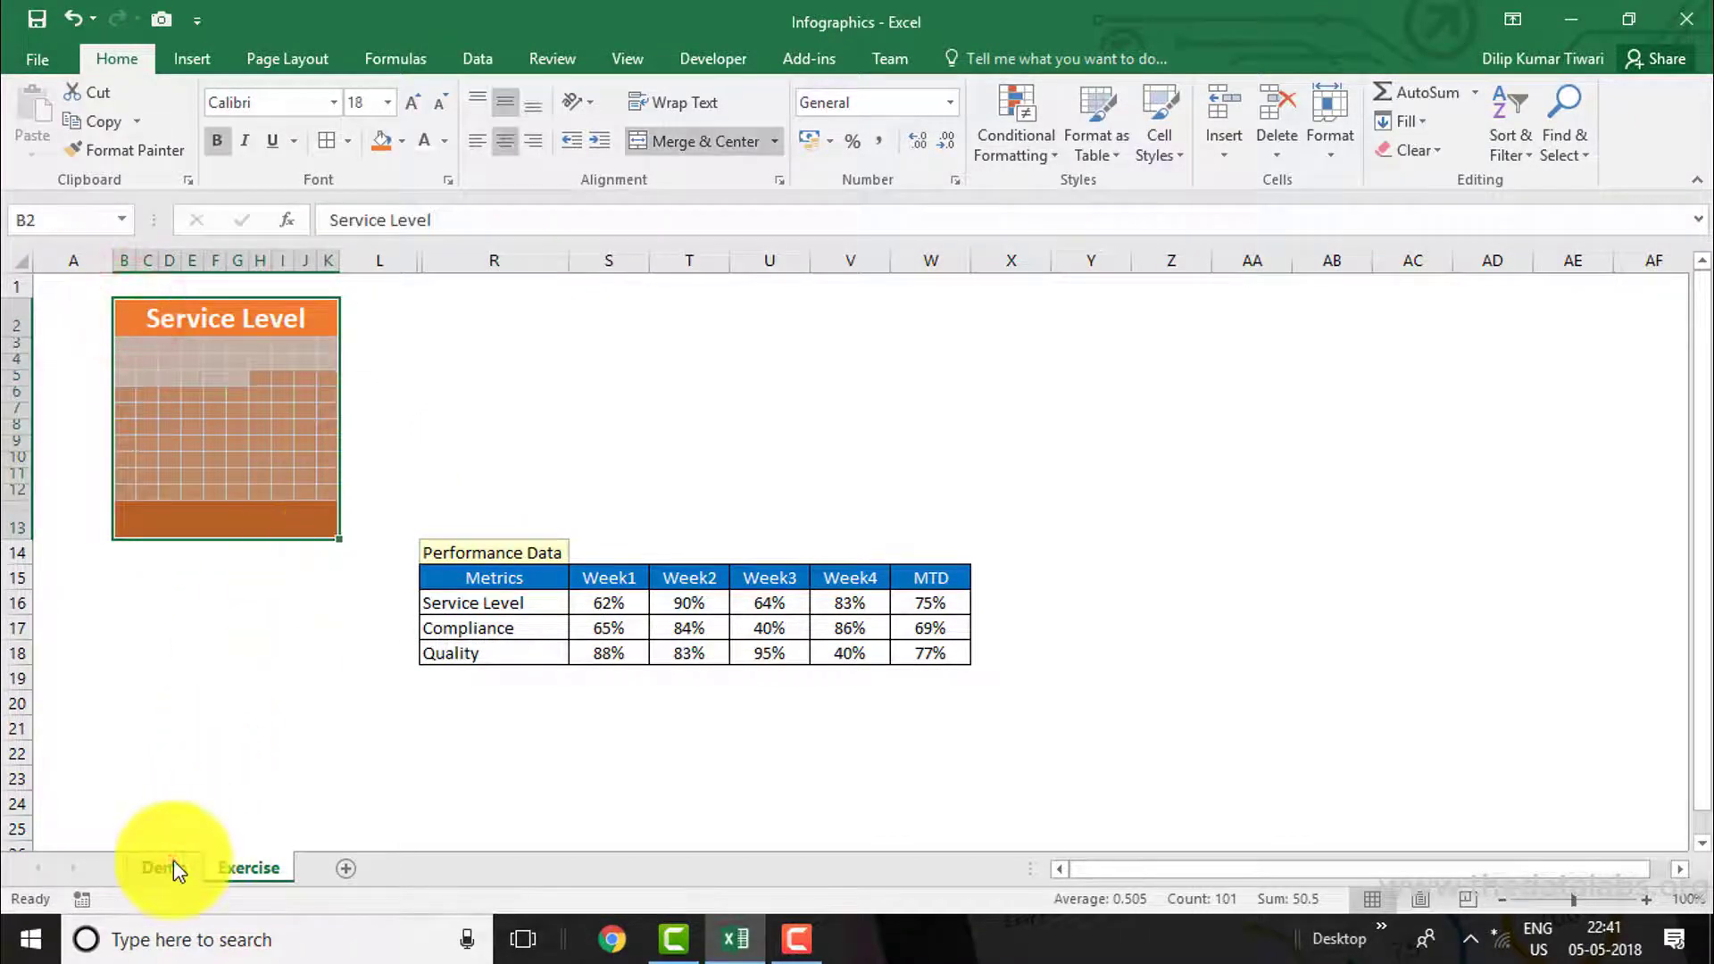
left_click(167, 867)
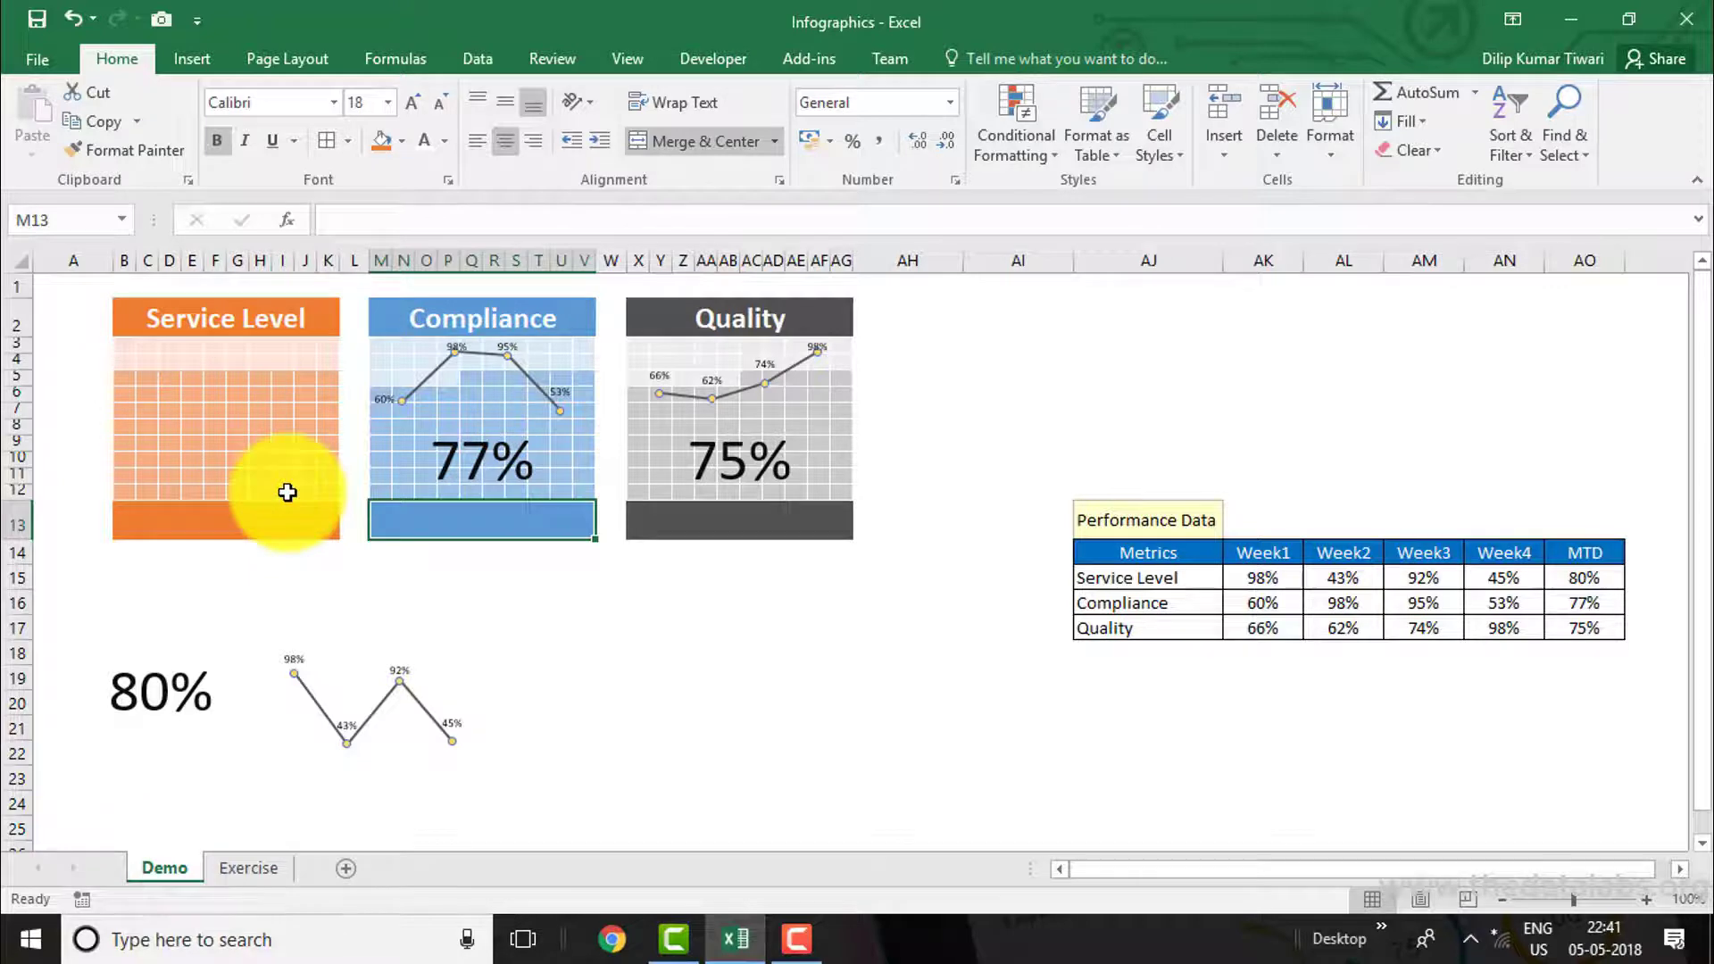
left_click(212, 869)
left_click(237, 625)
left_click(160, 866)
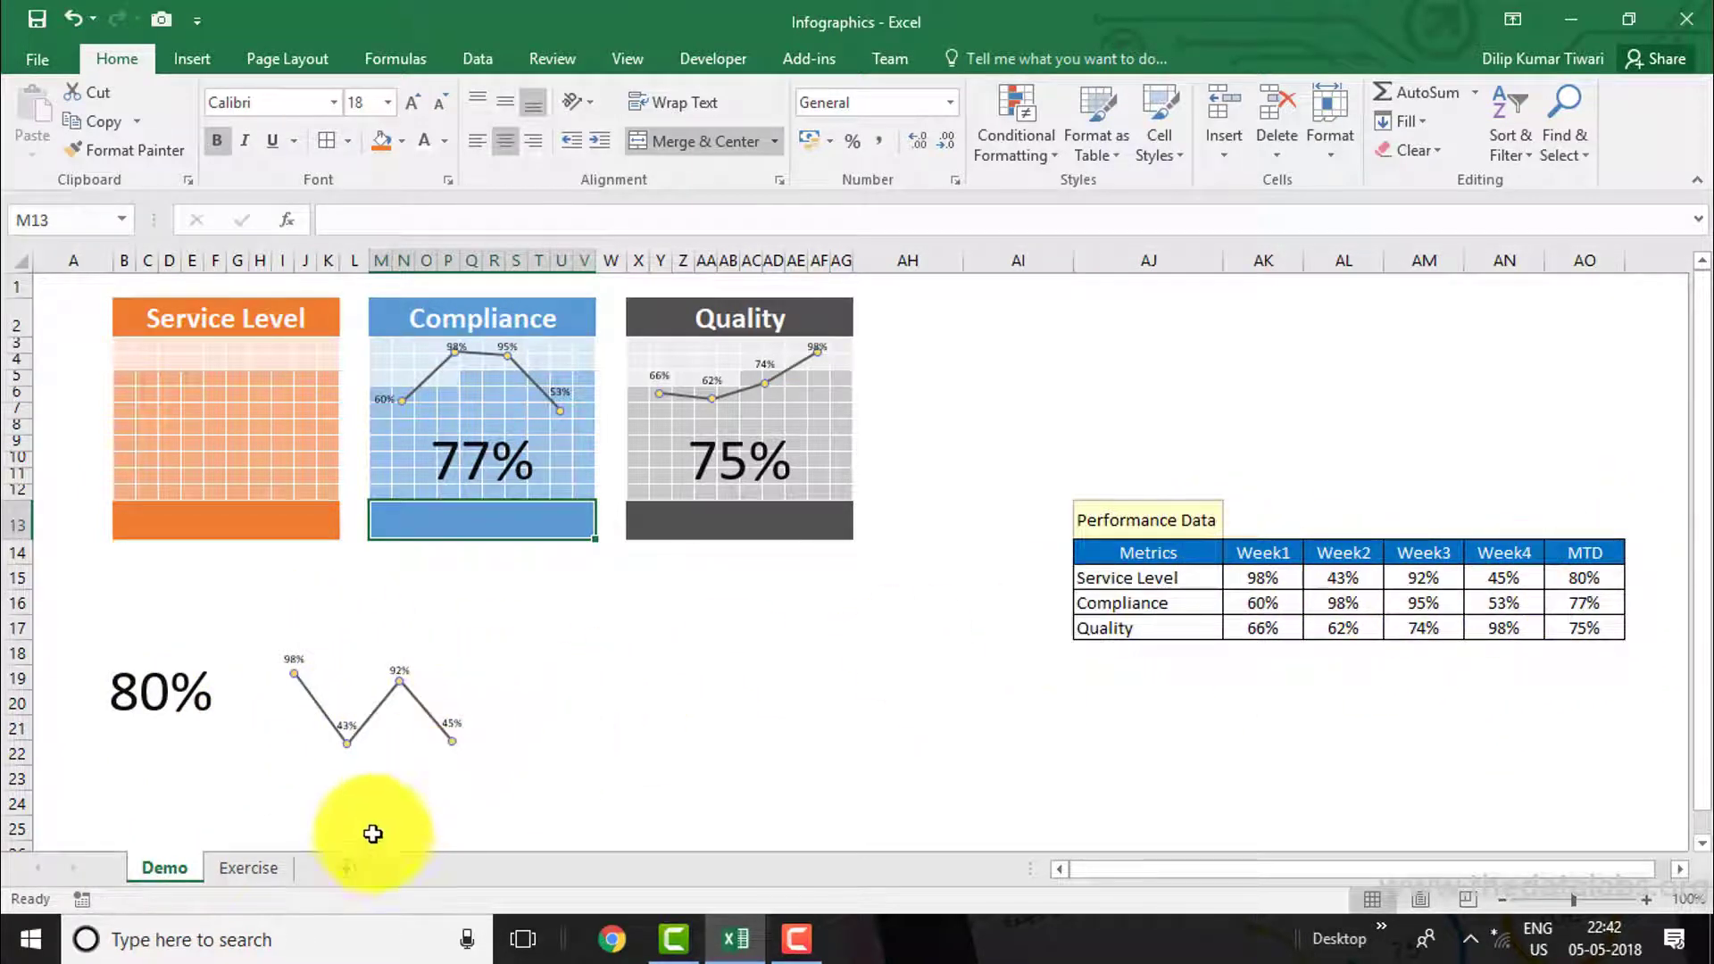
left_click(259, 868)
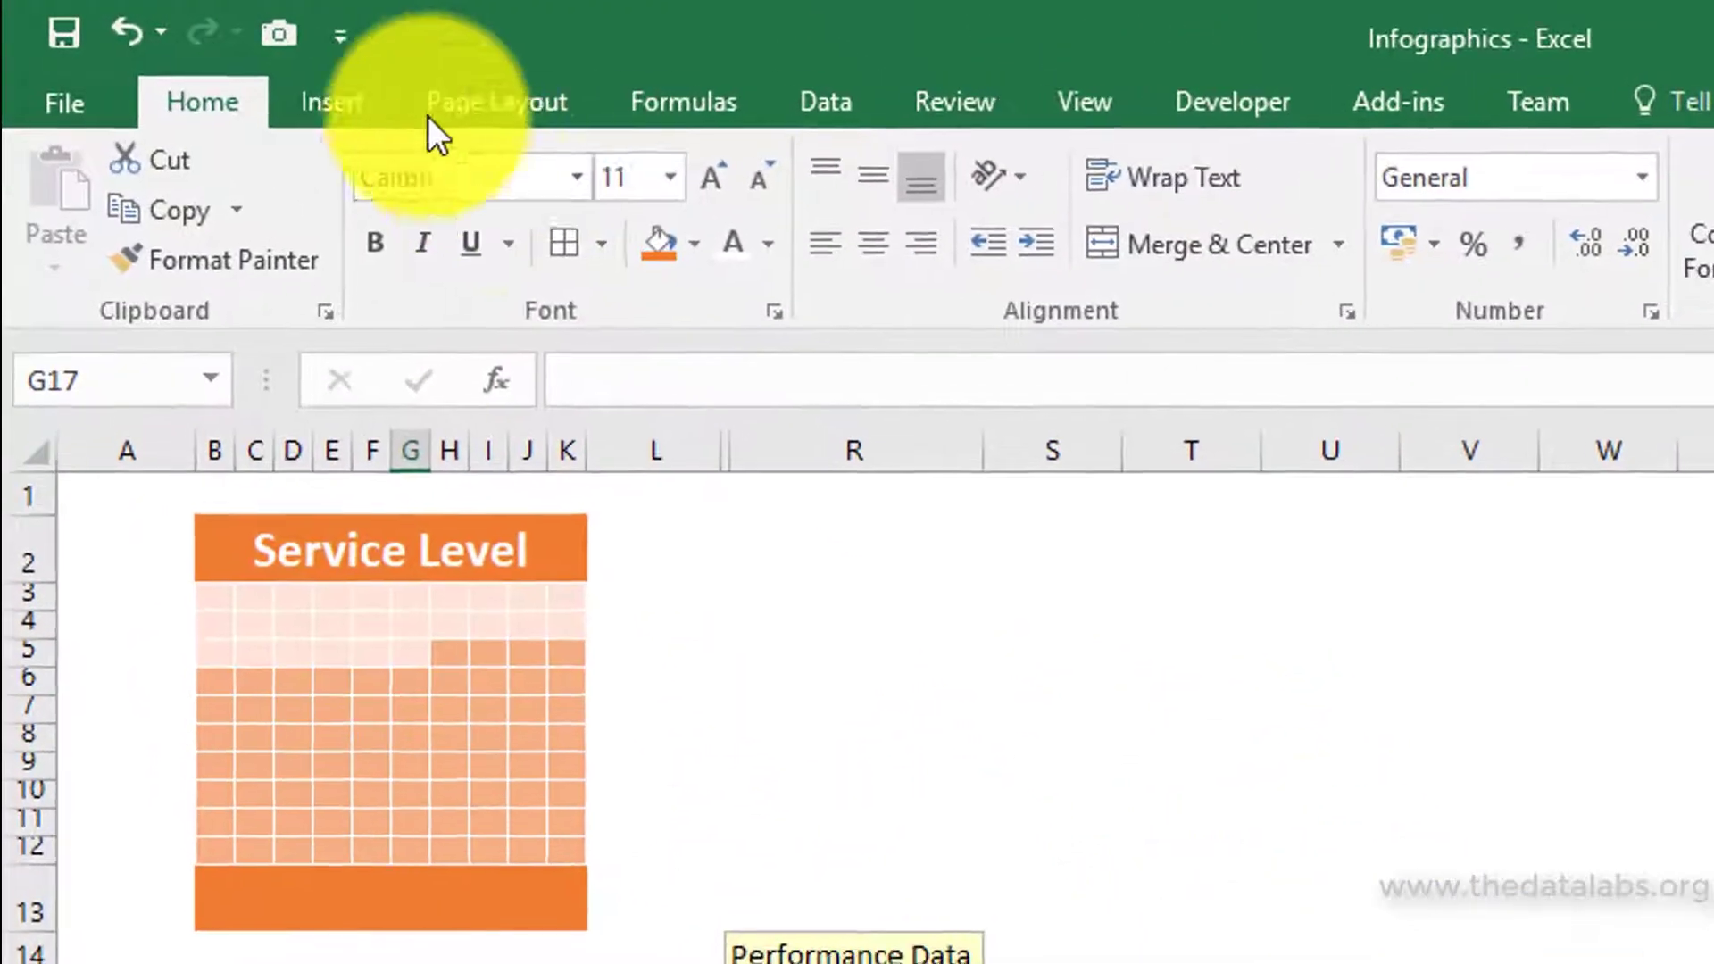
Step: Insert a text box across columns B to K over grid rows 8 to 12, just above the footer bar
left_click(333, 90)
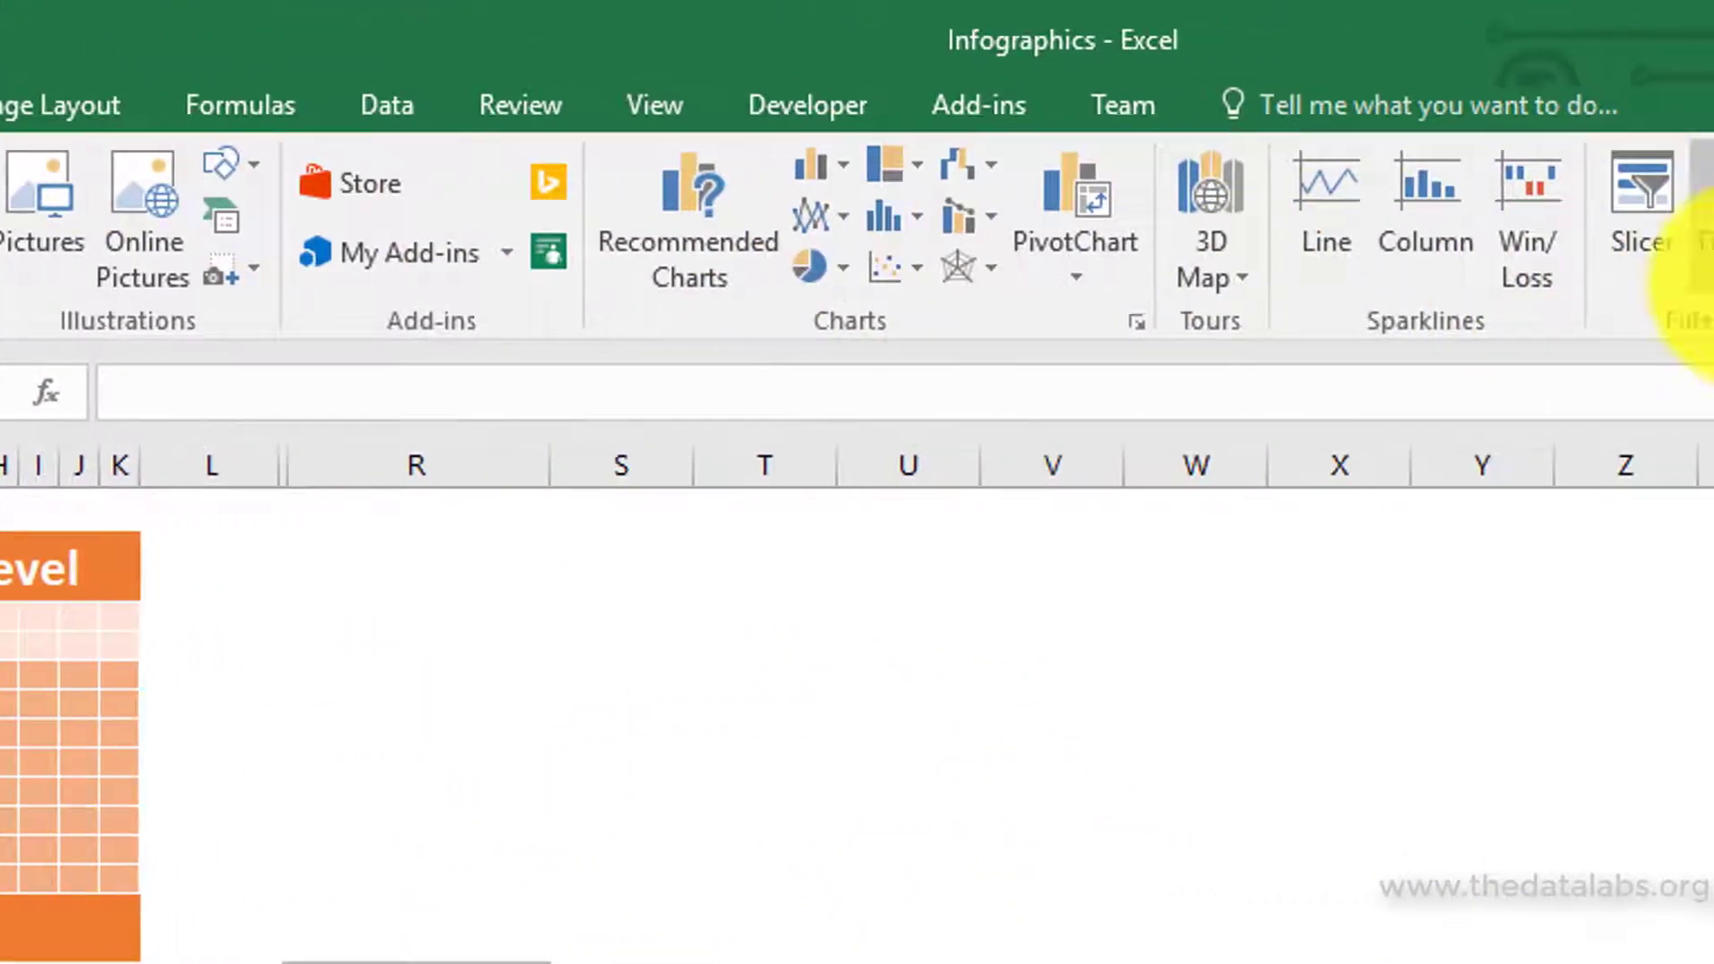
left_click(1537, 239)
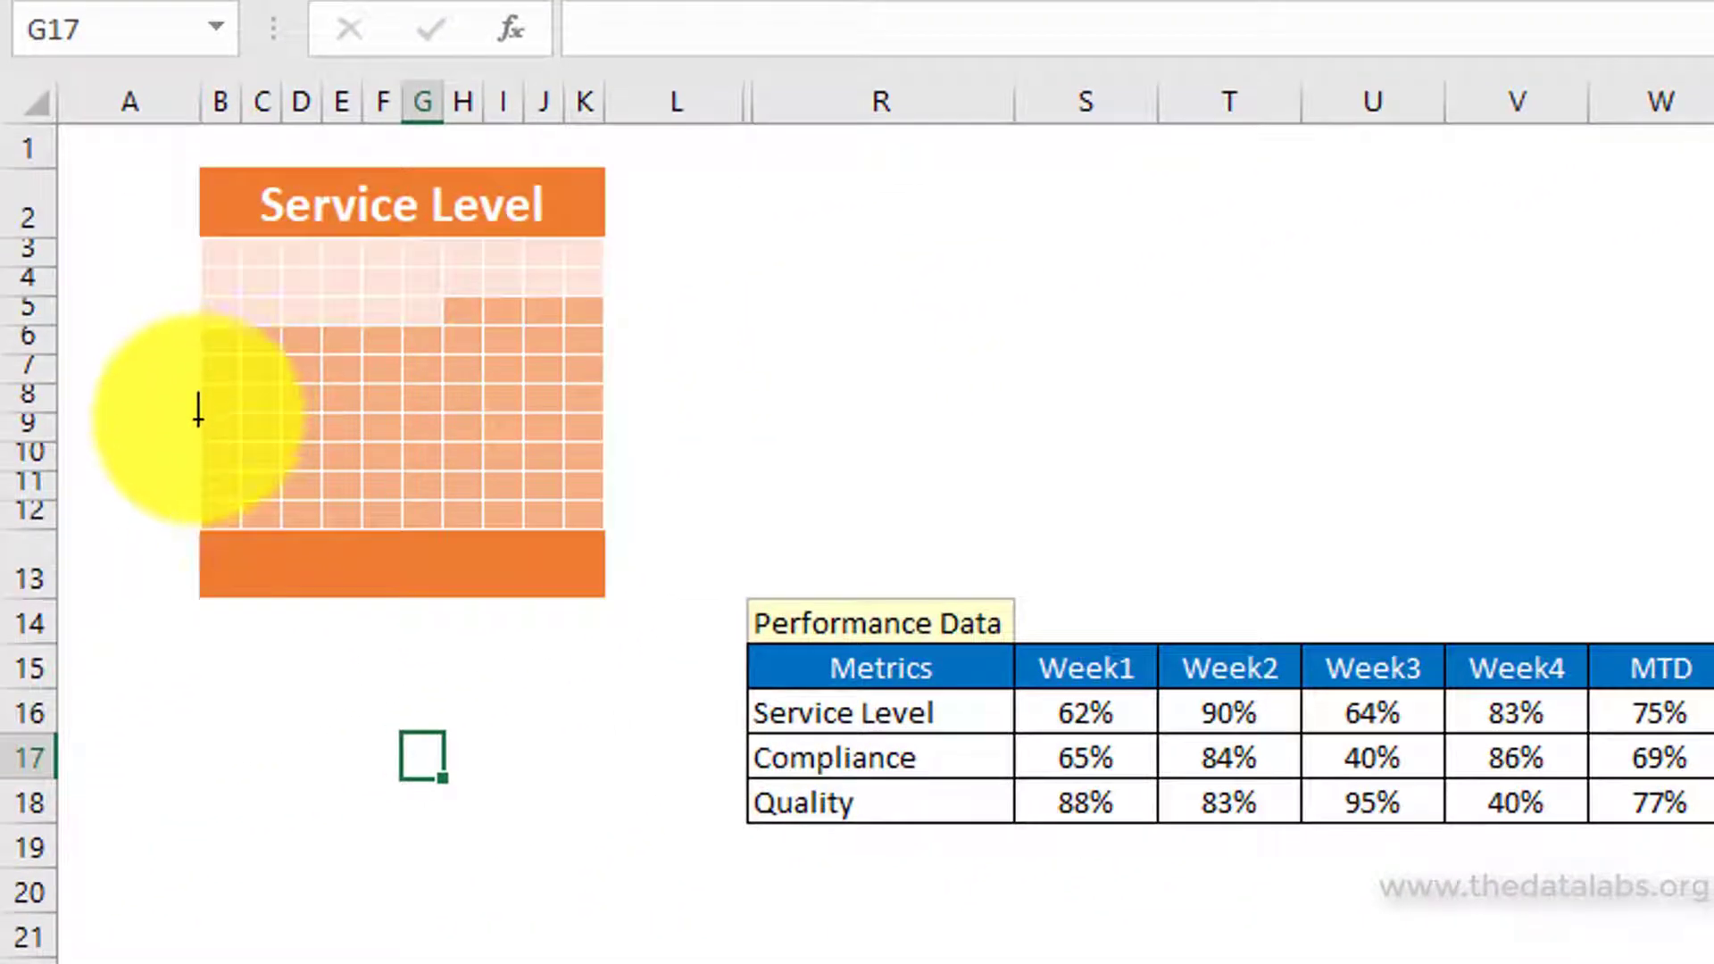
left_click_drag(206, 426, 599, 576)
left_click_drag(460, 431, 458, 384)
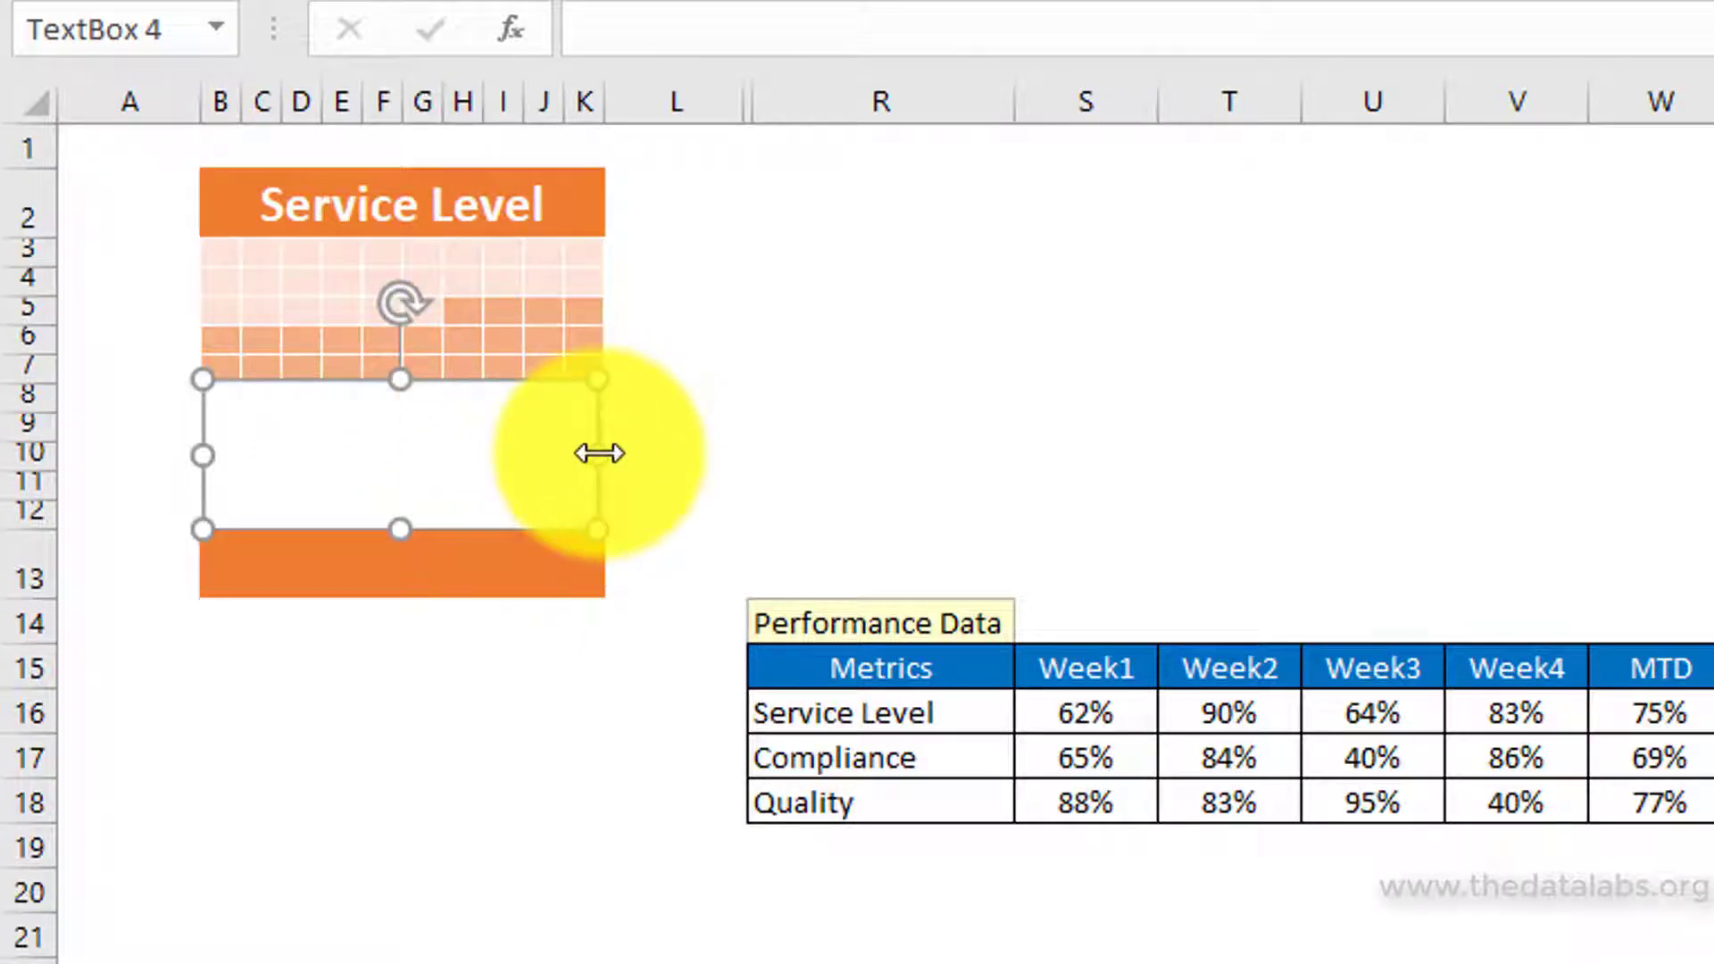
left_click_drag(598, 451, 599, 450)
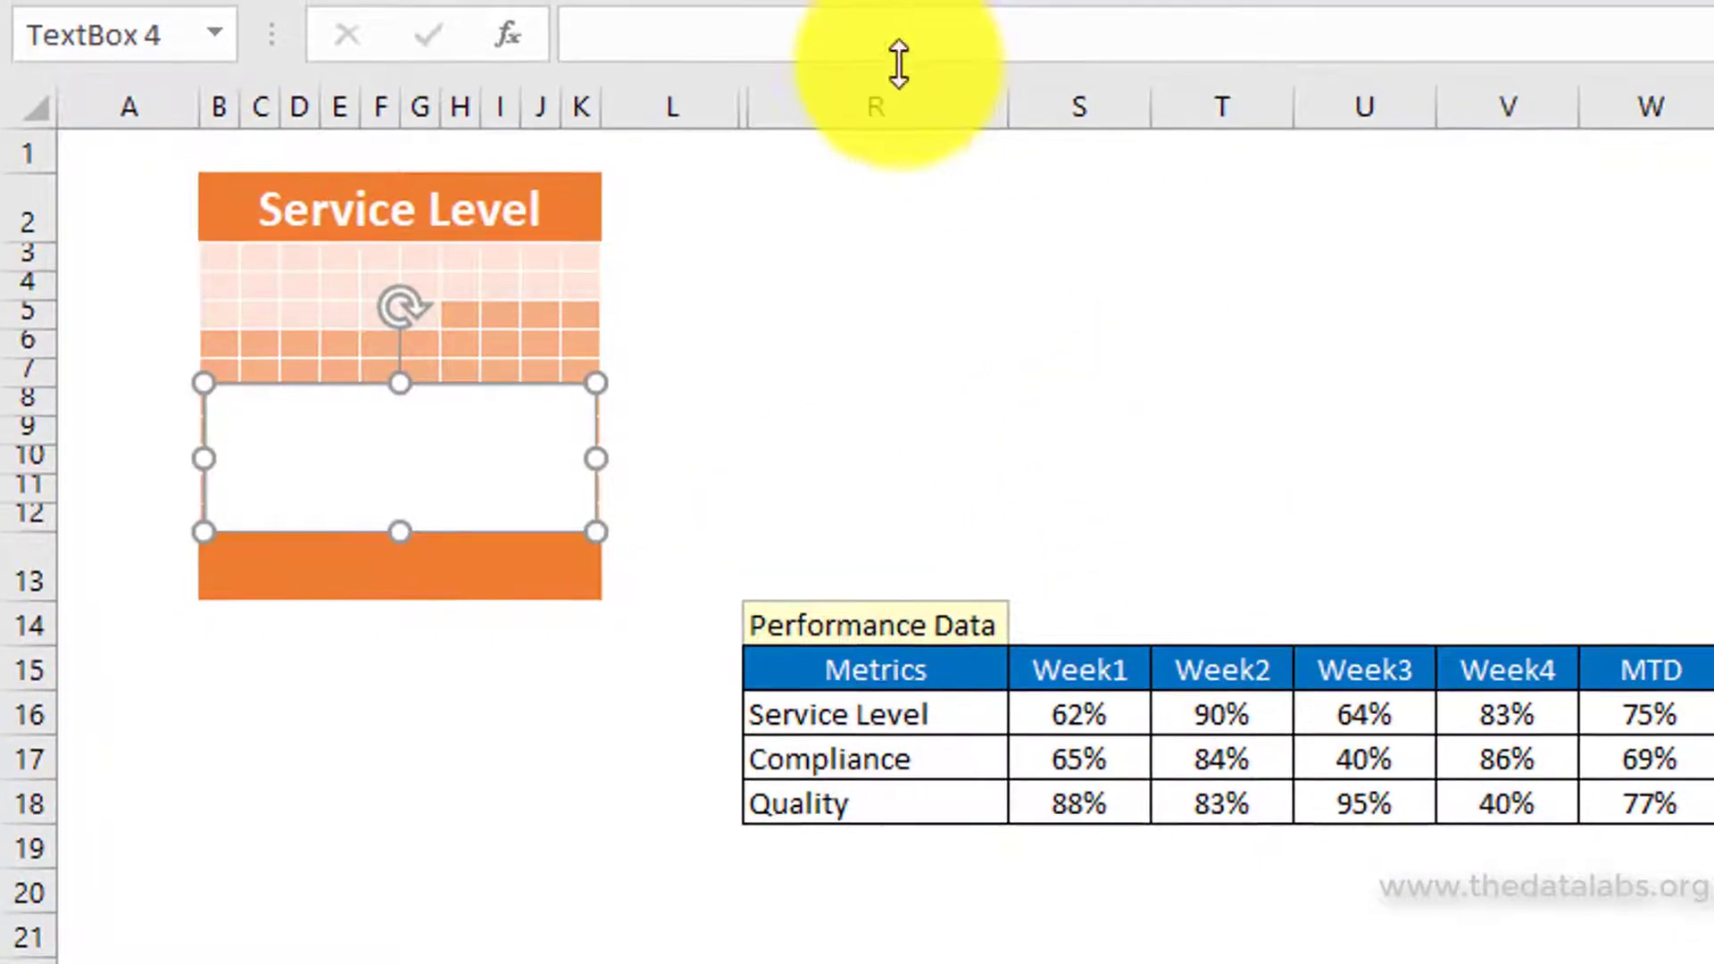
Step: Link the text box to the Service Level MTD value with the formula =$W$16
left_click(848, 30)
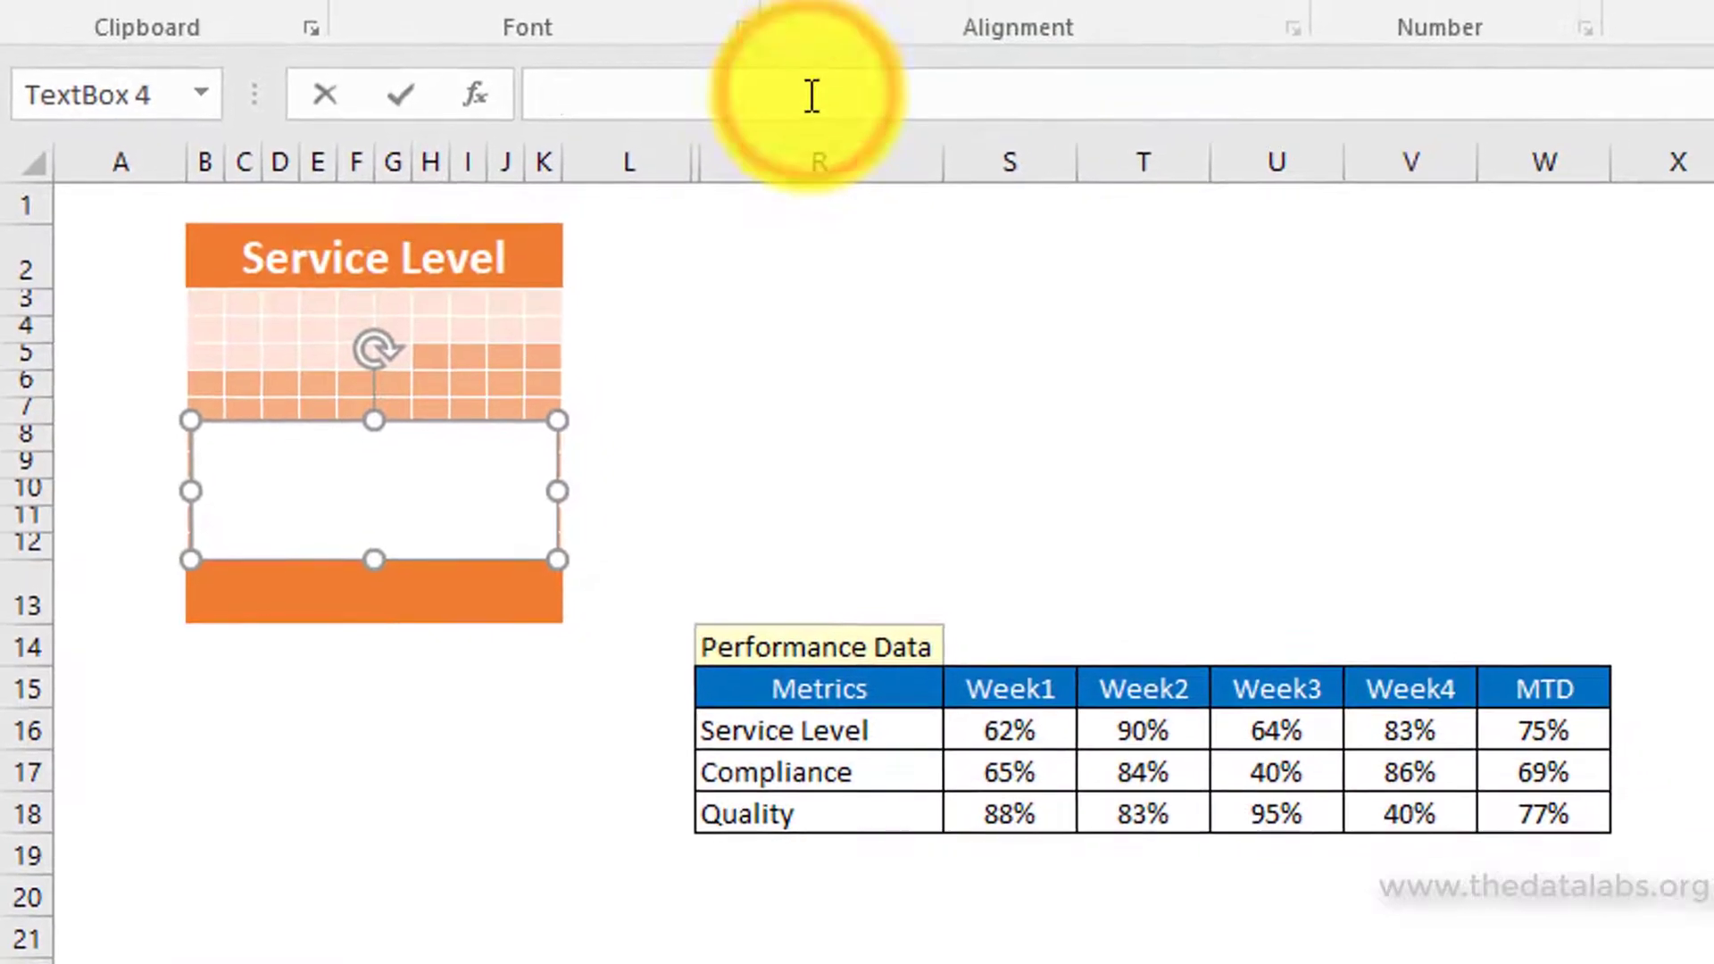
type("=")
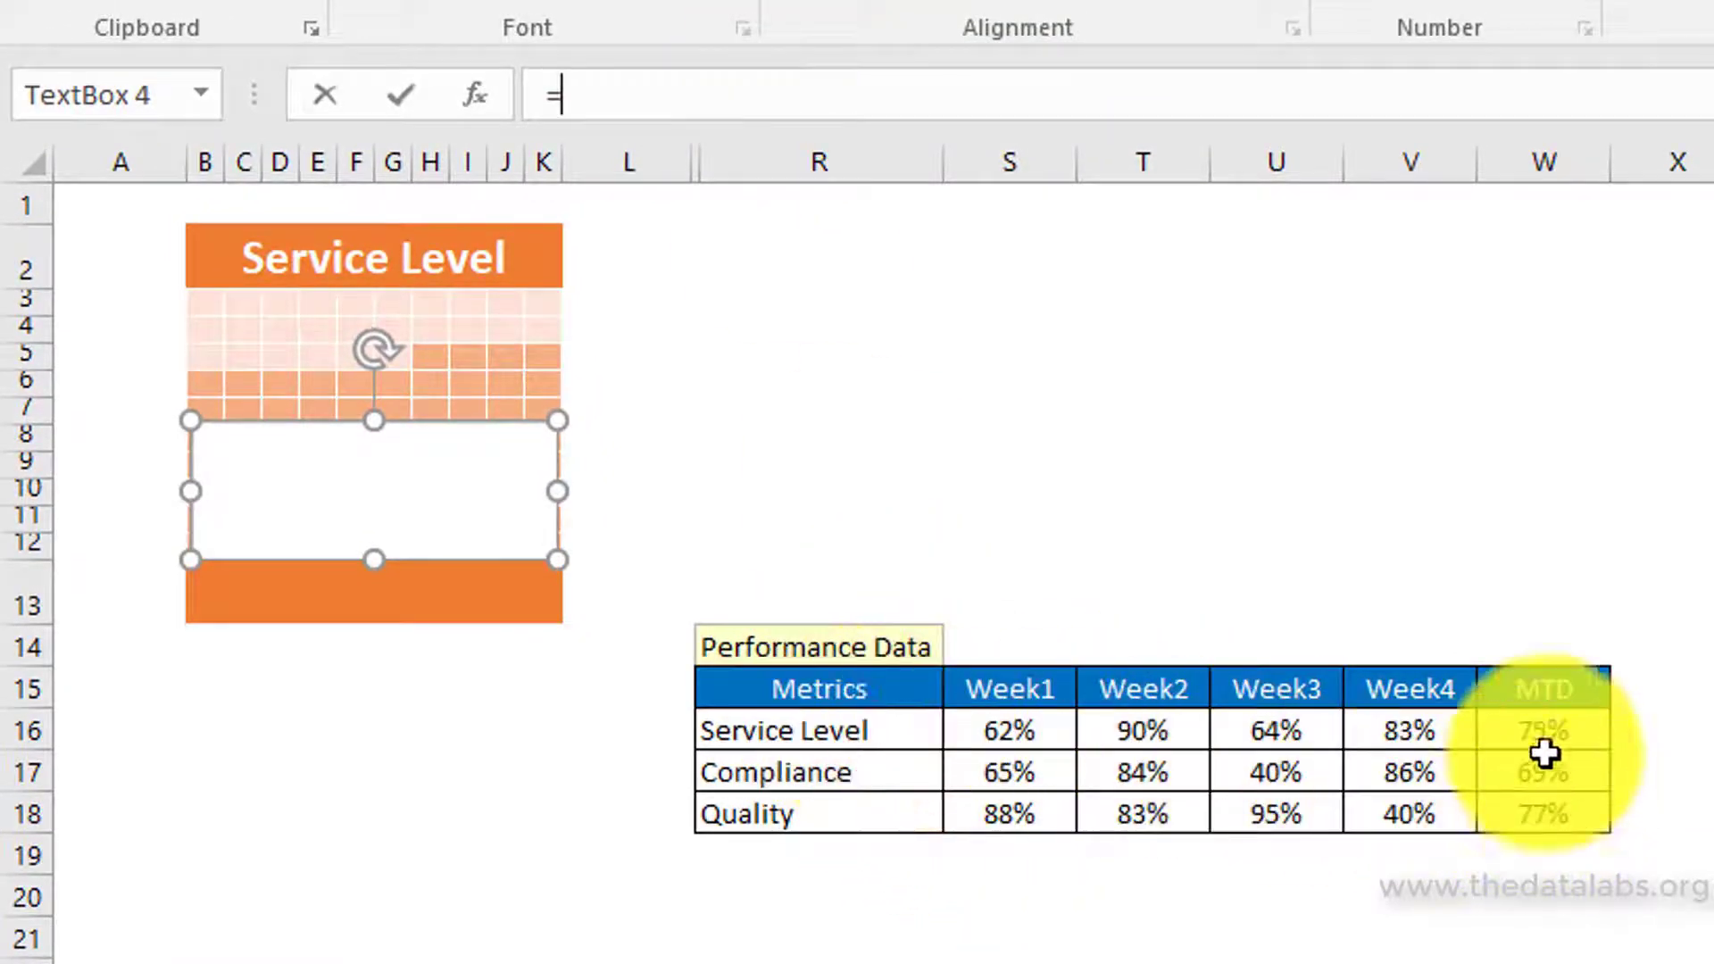
left_click(1537, 725)
key("Return")
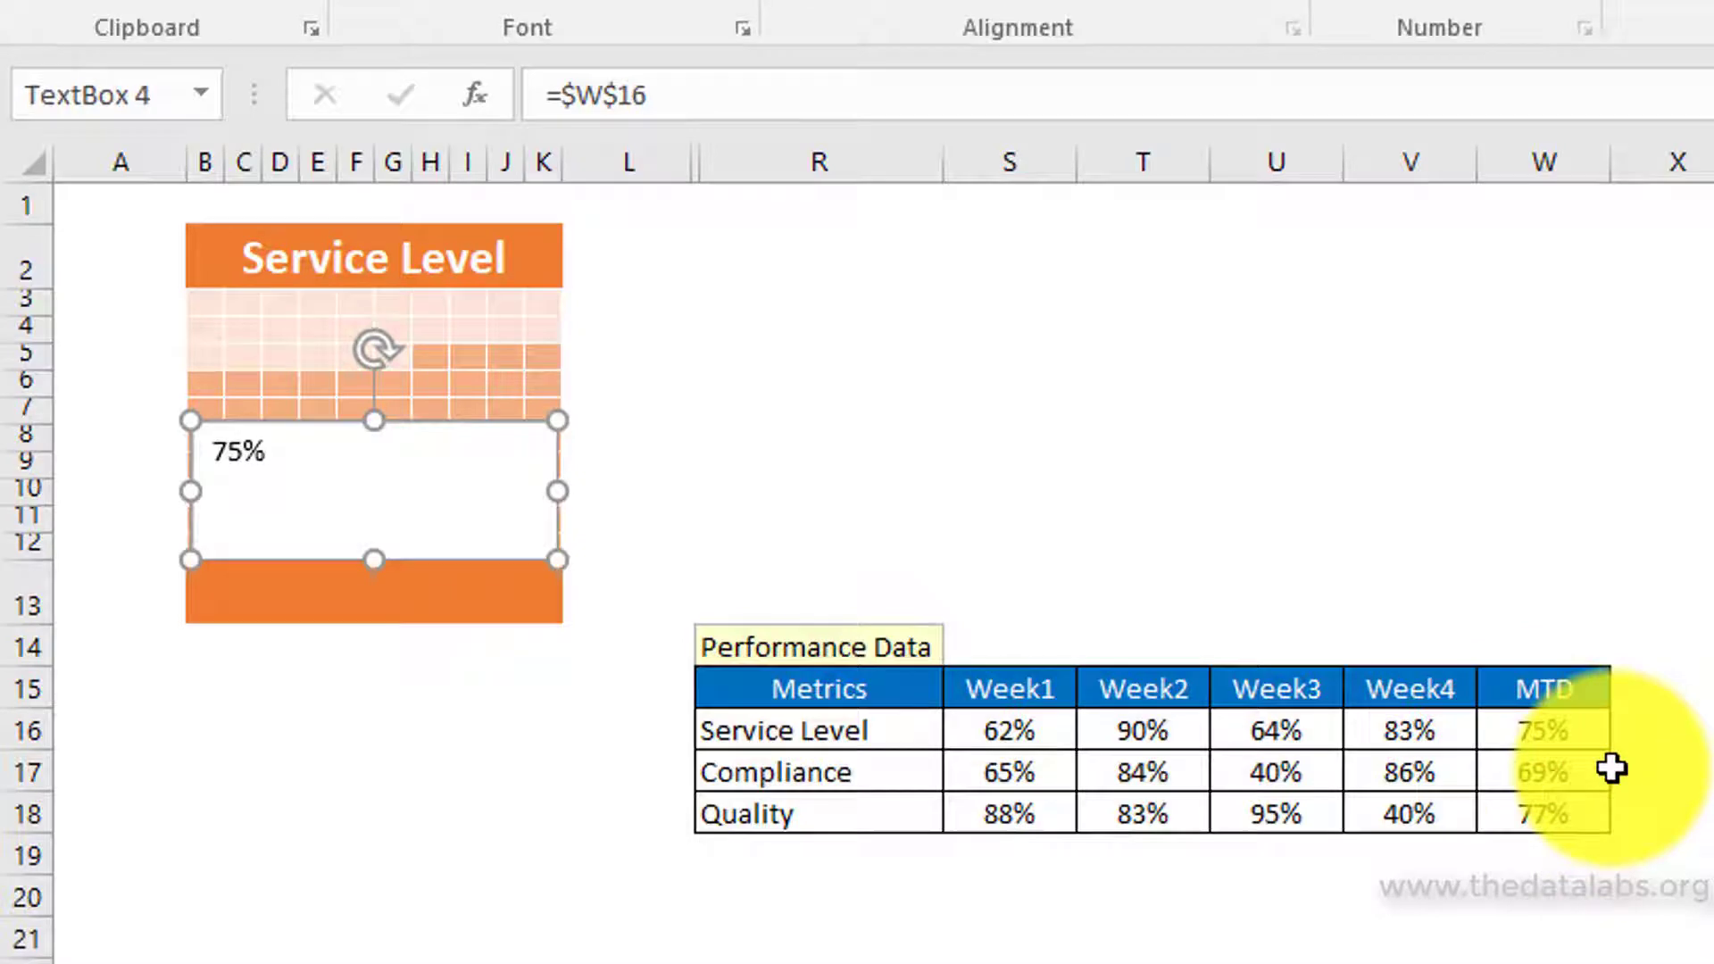
left_click(1067, 418)
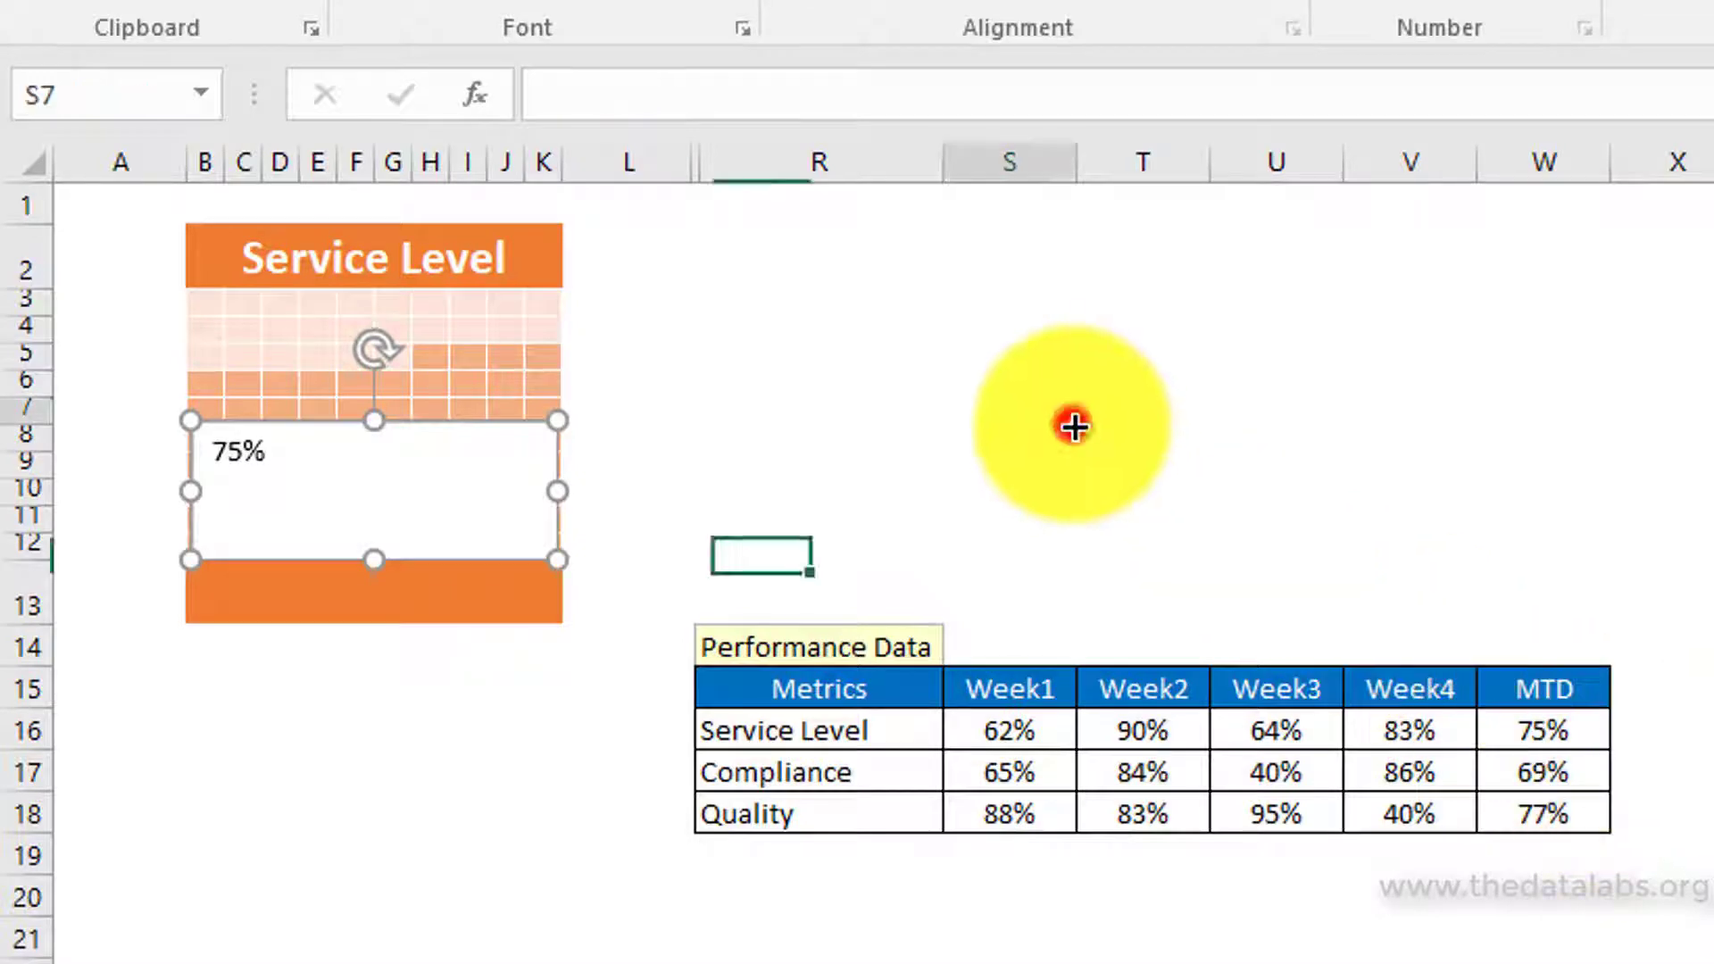
Step: Set the text box to no fill and remove its outline so that the grid shows through
left_click(500, 442)
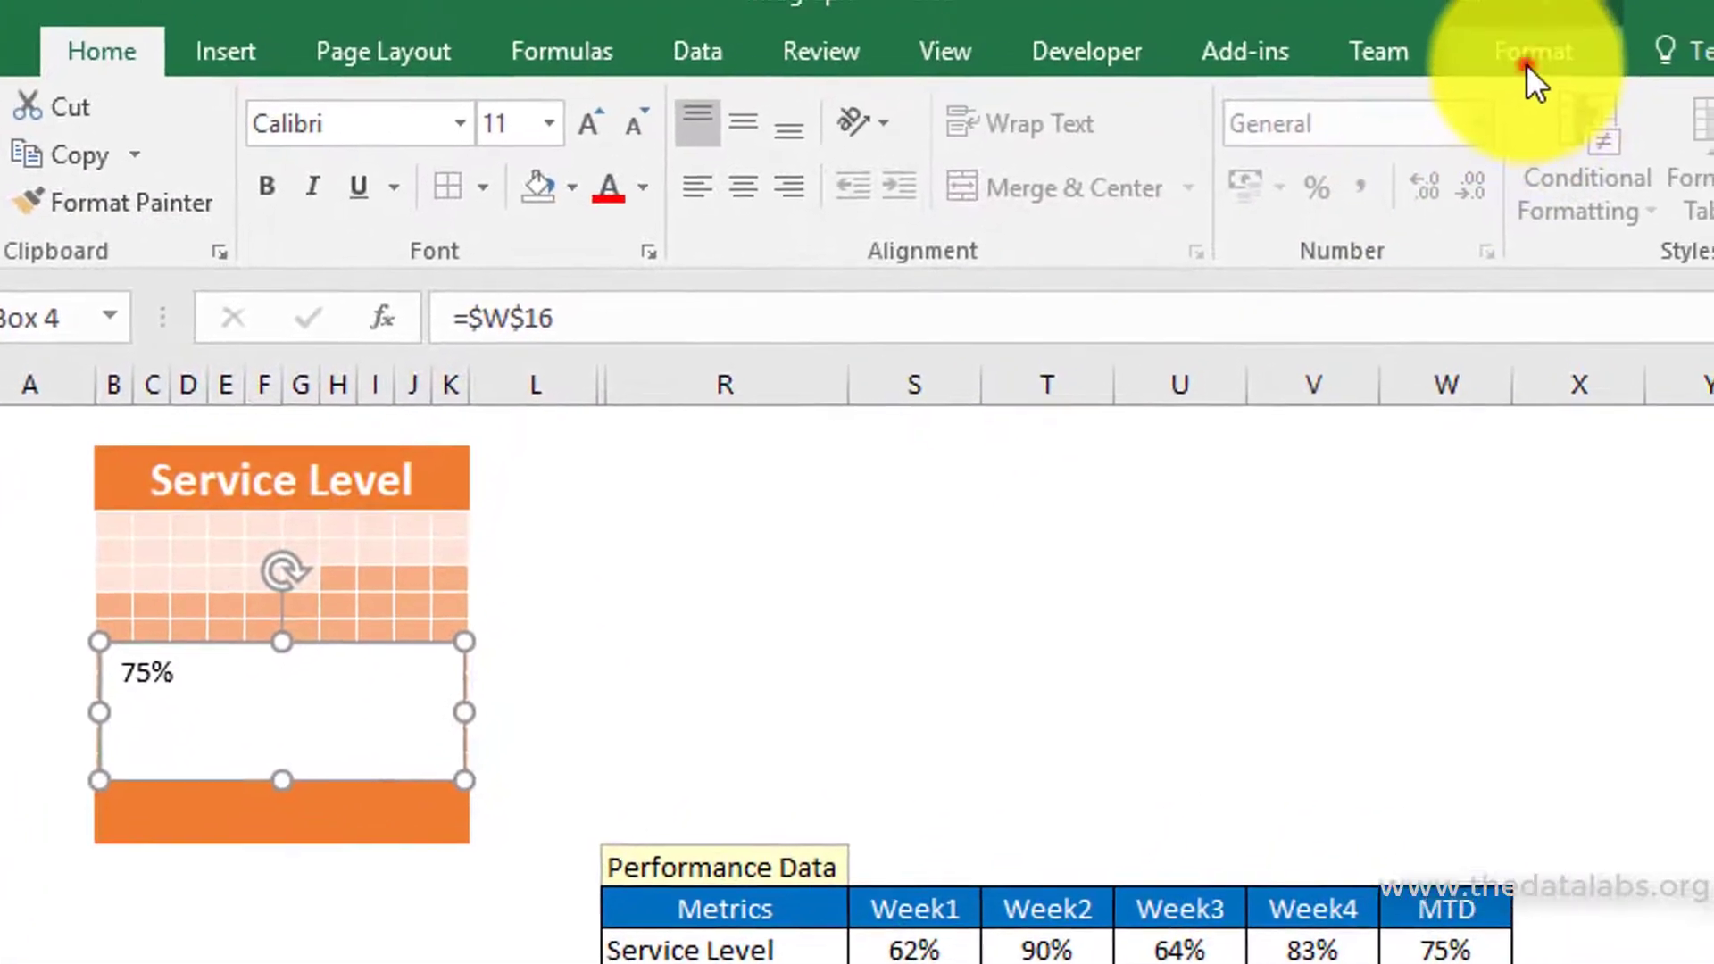
left_click(1528, 60)
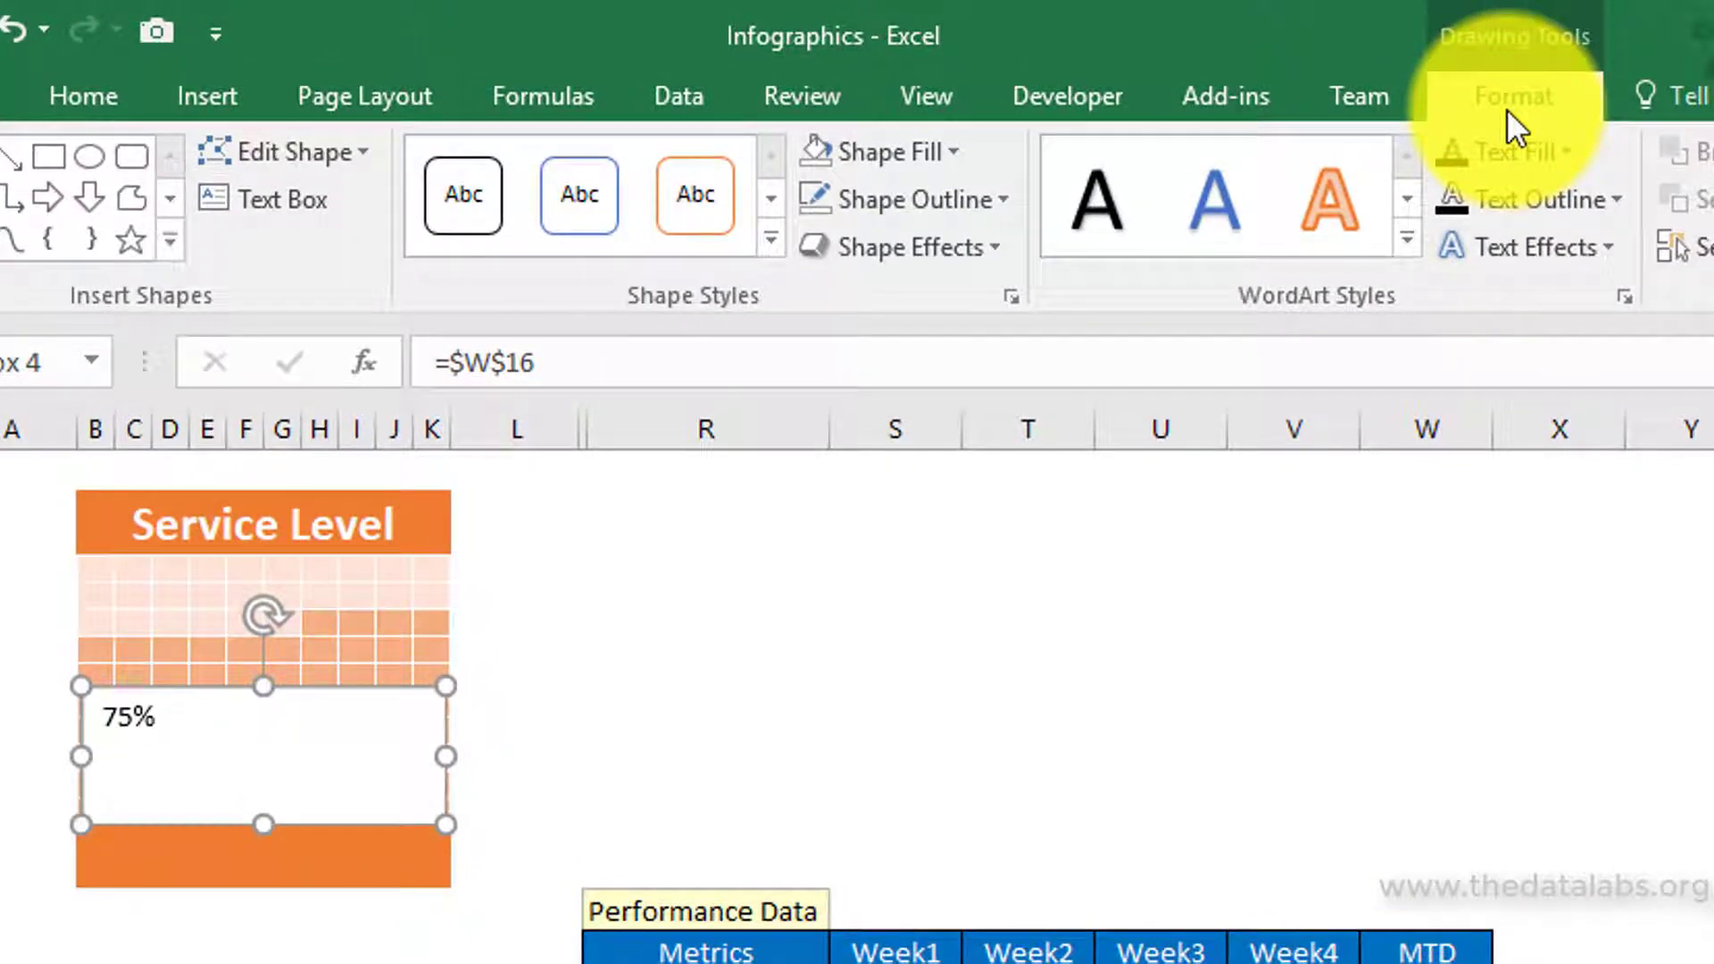
left_click(964, 145)
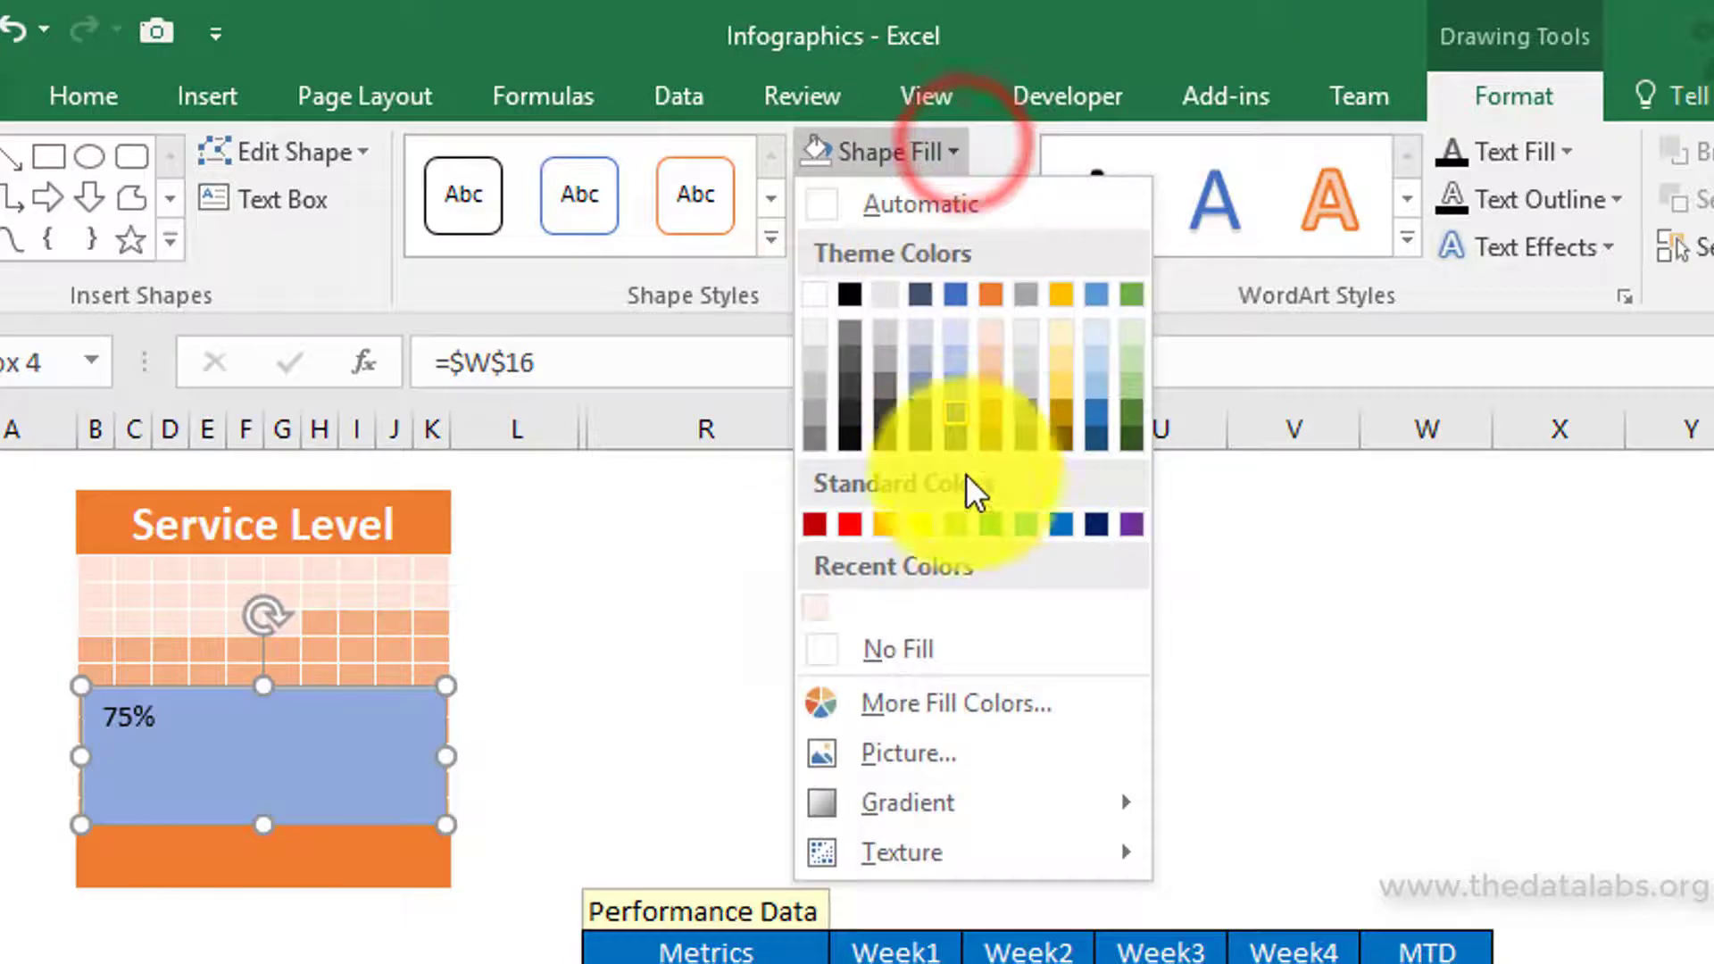
left_click(930, 647)
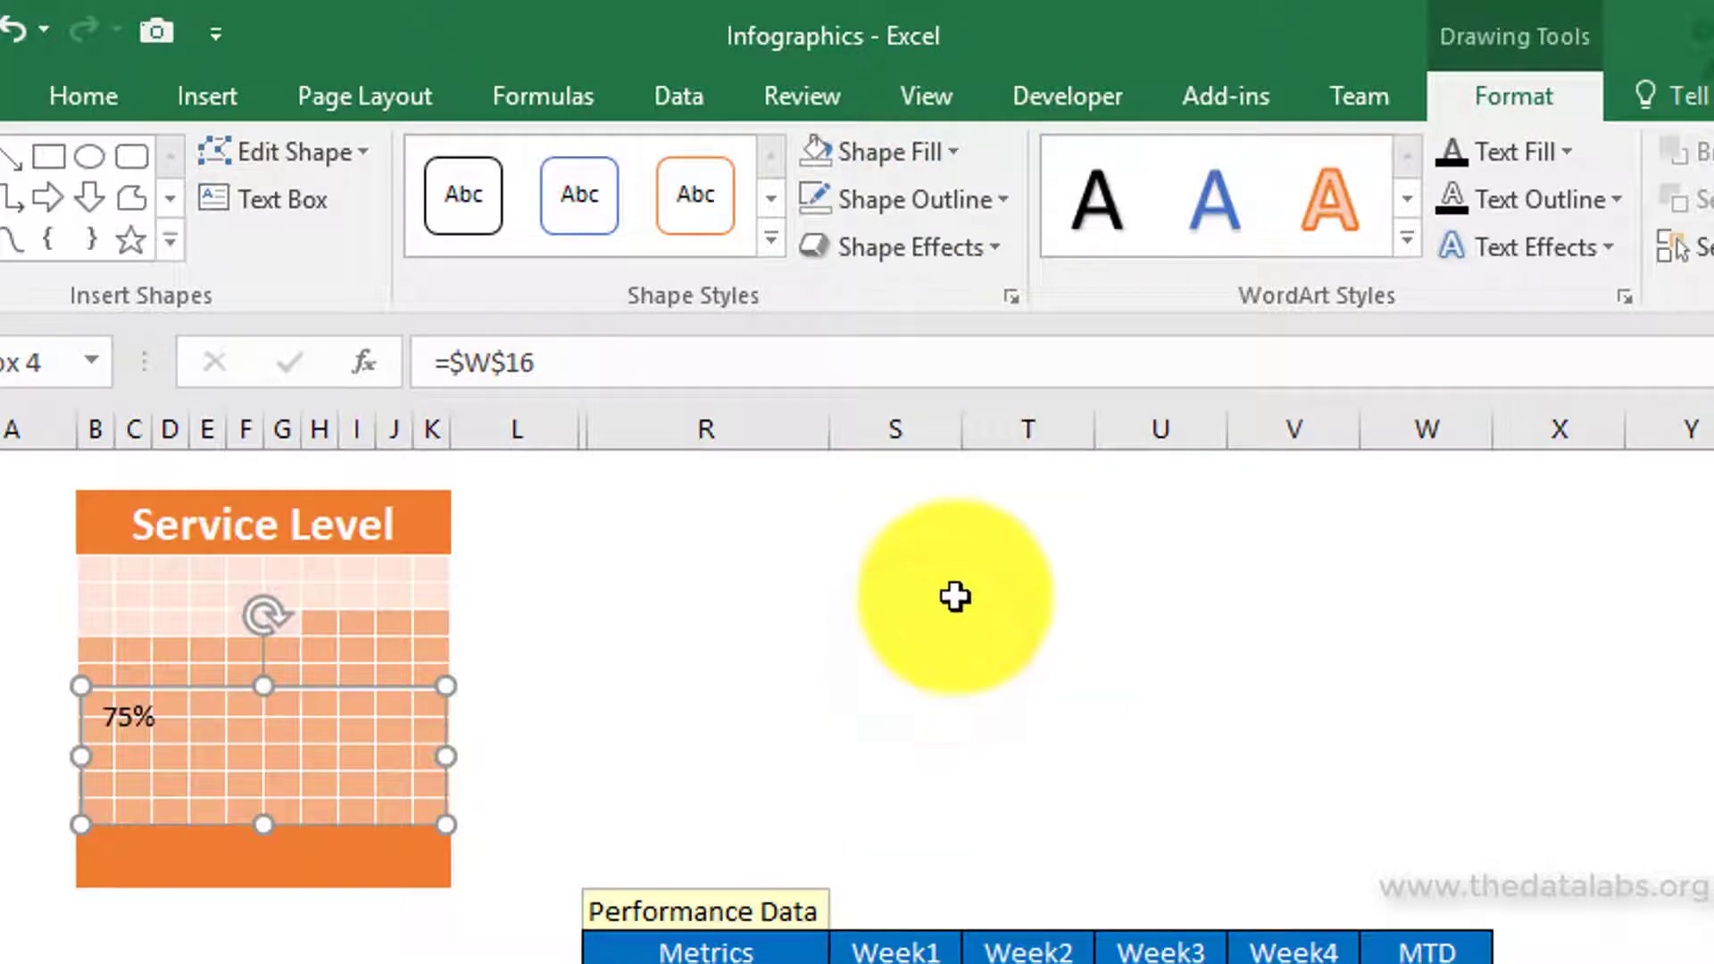
left_click(871, 204)
left_click(943, 692)
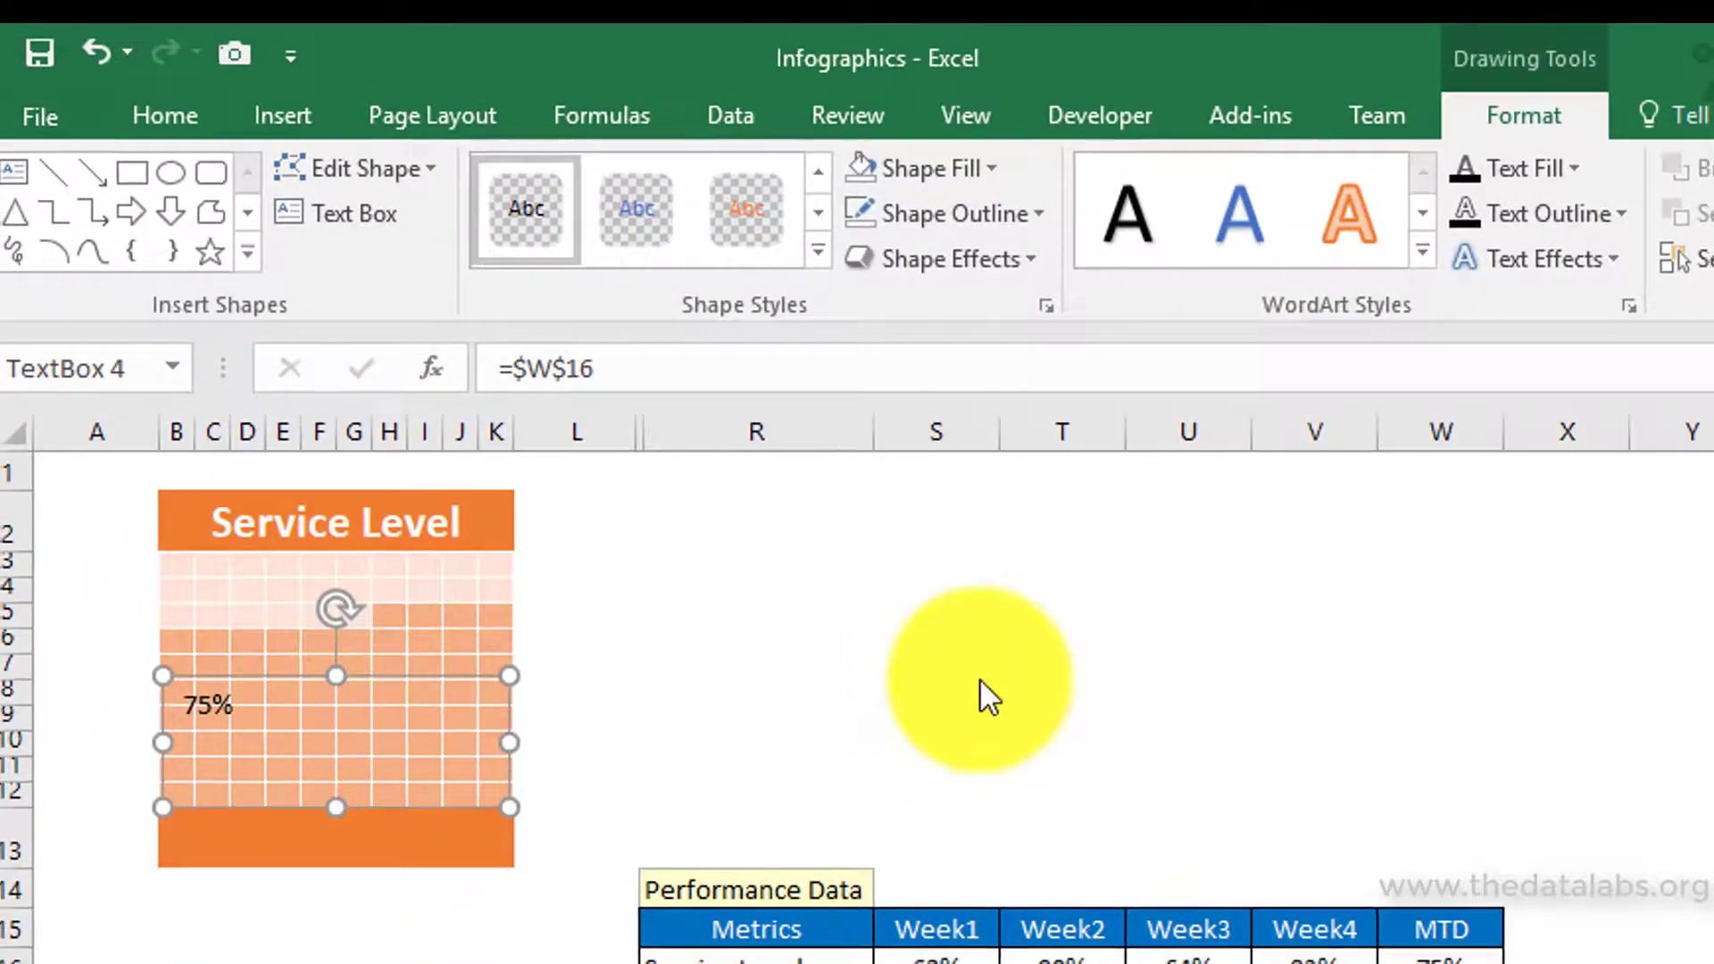
Step: Set the text box's percentage to font size 36 and center it horizontally and vertically
left_click(204, 108)
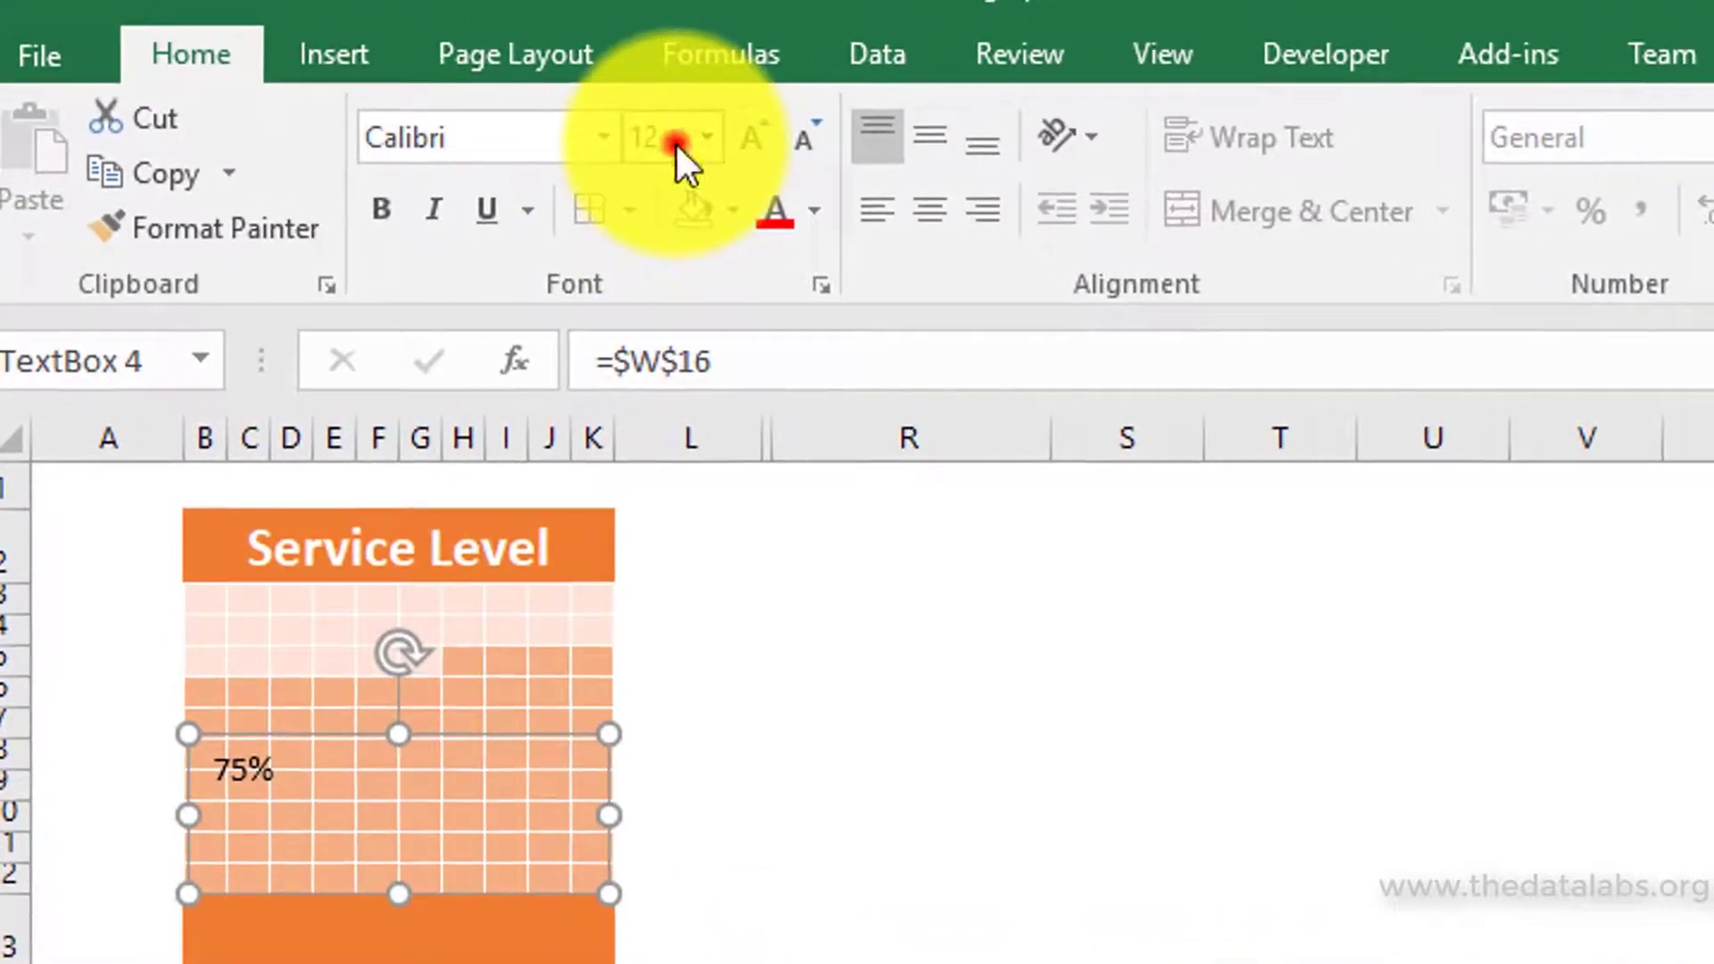
type("36")
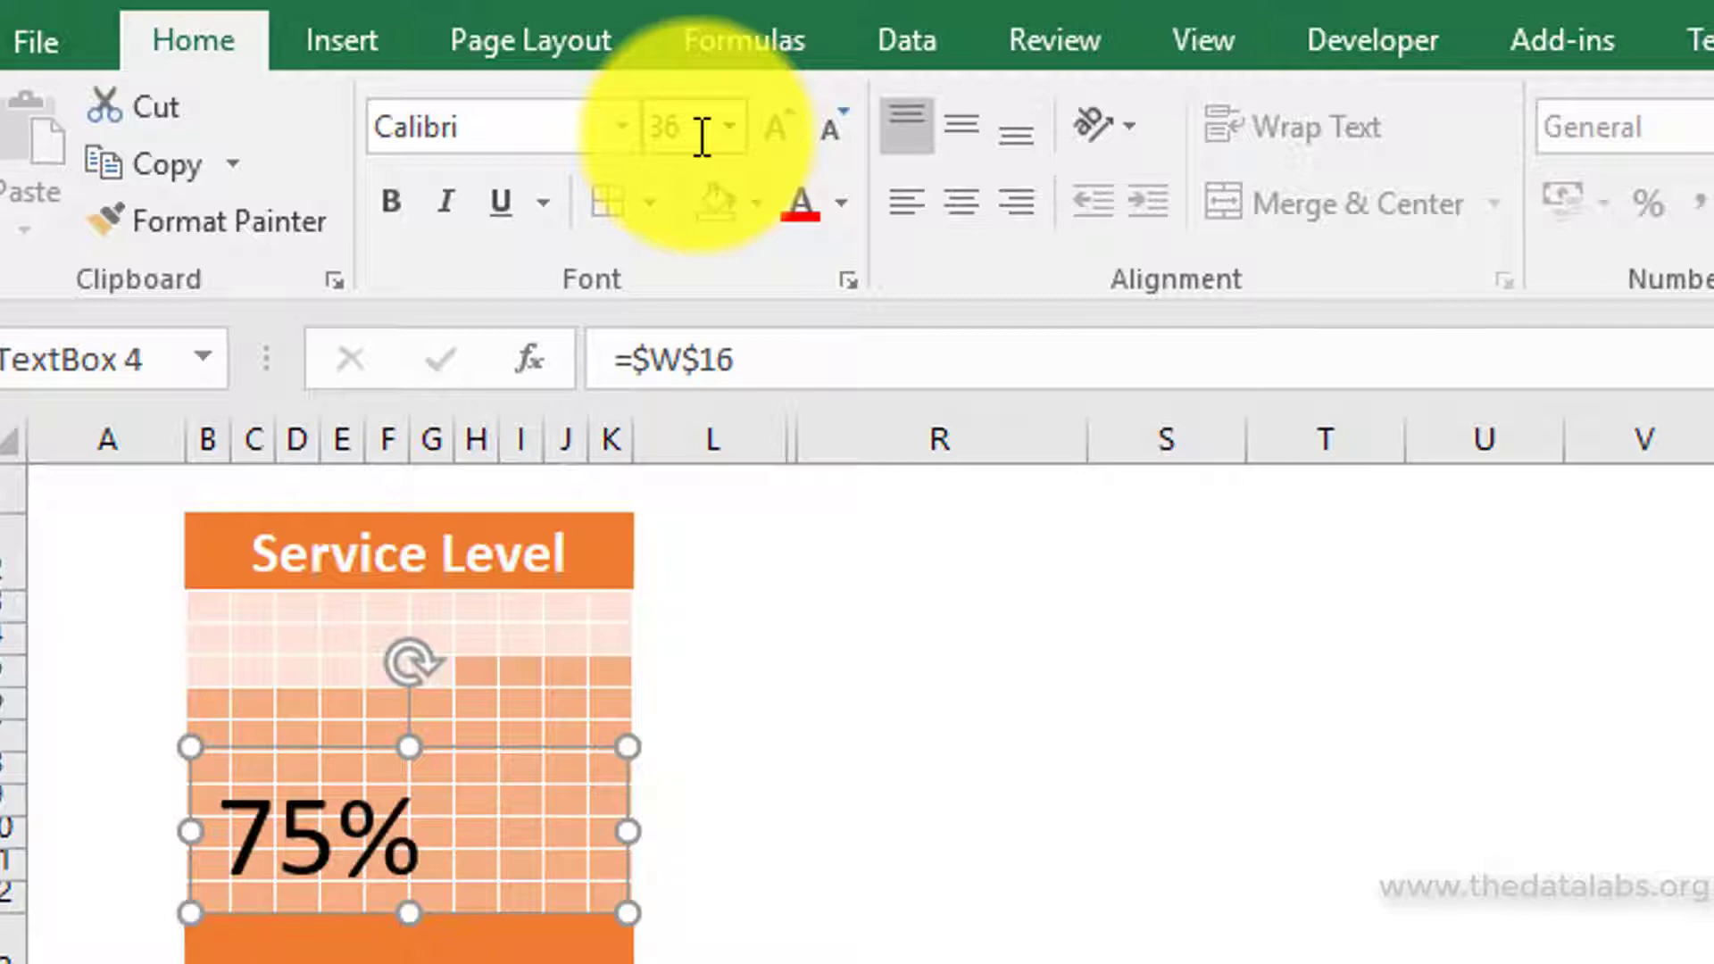
left_click(973, 207)
left_click(967, 135)
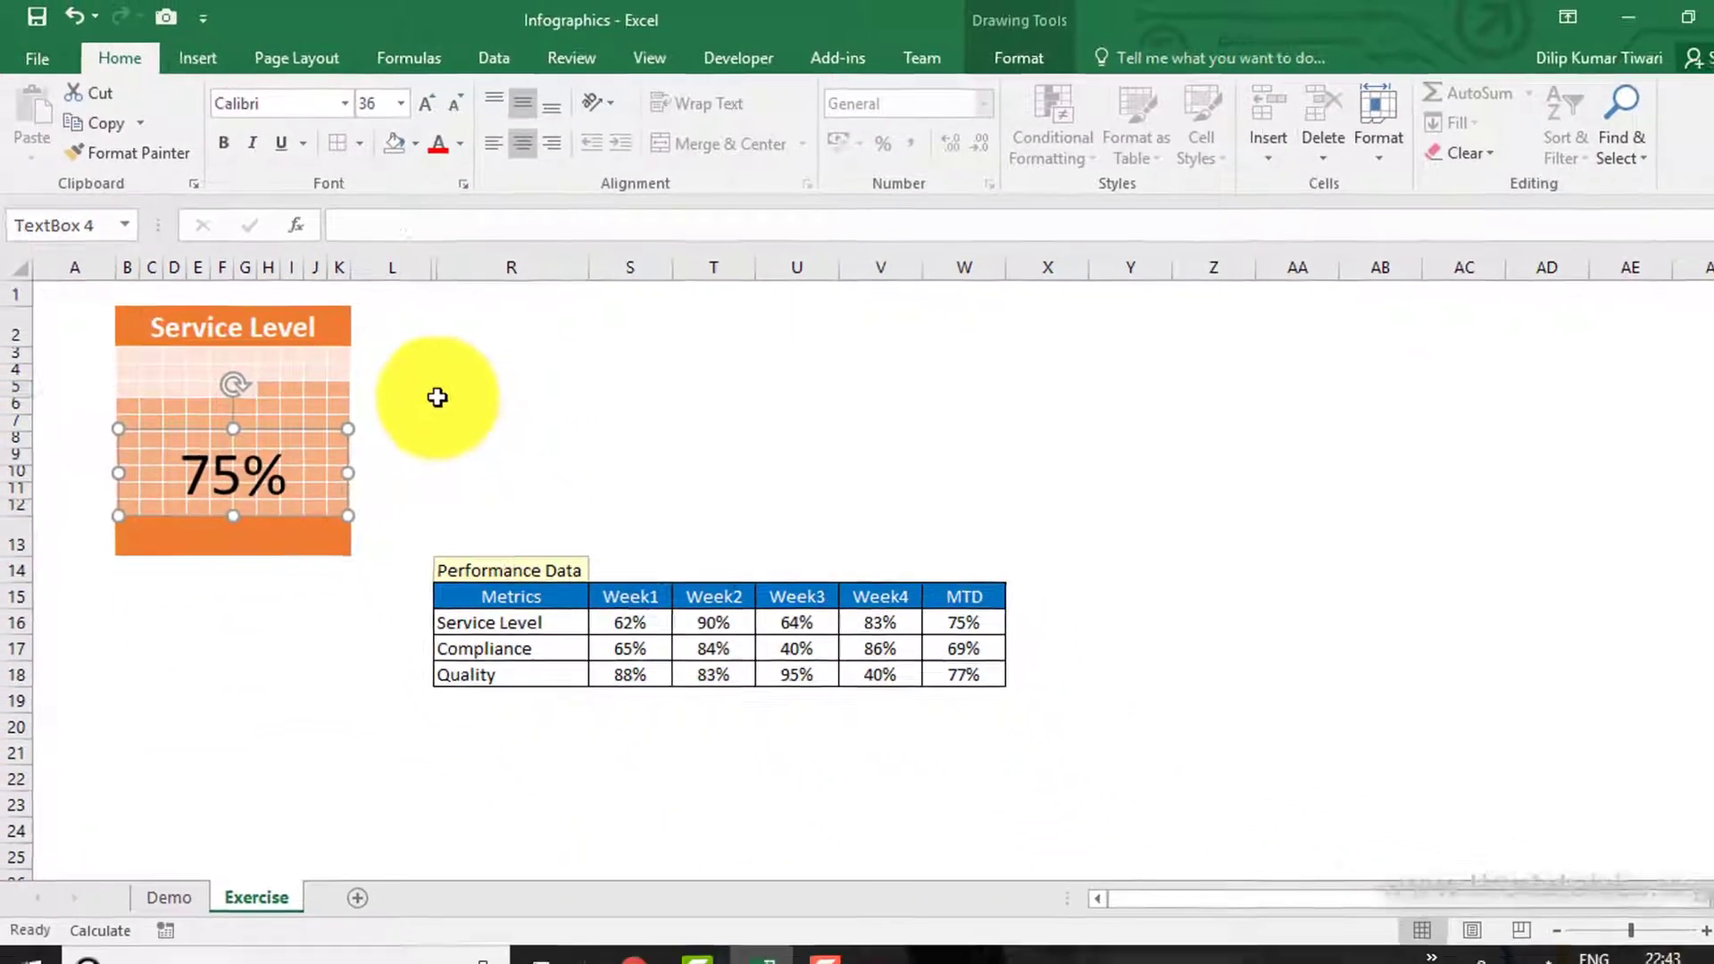
Step: Check the Demo sheet's panels, and on the Exercise sheet insert a Line with Markers chart from the Service Level Week1 to Week4 values (S16:V16)
left_click(582, 502)
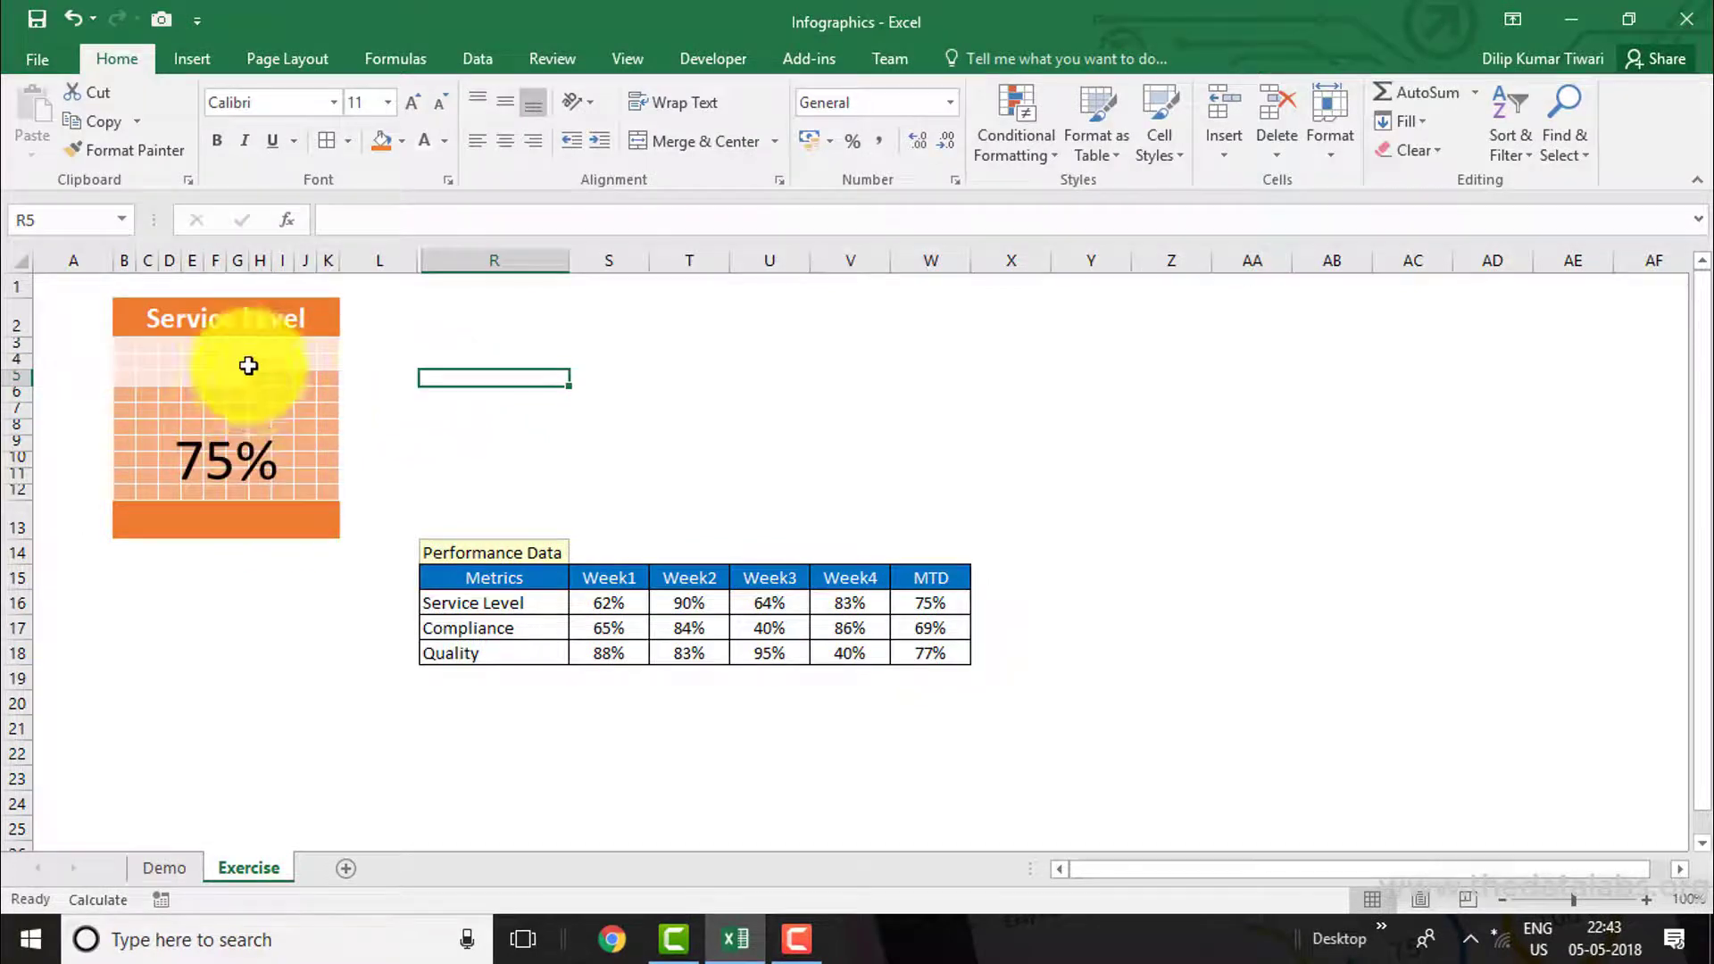
left_click(164, 863)
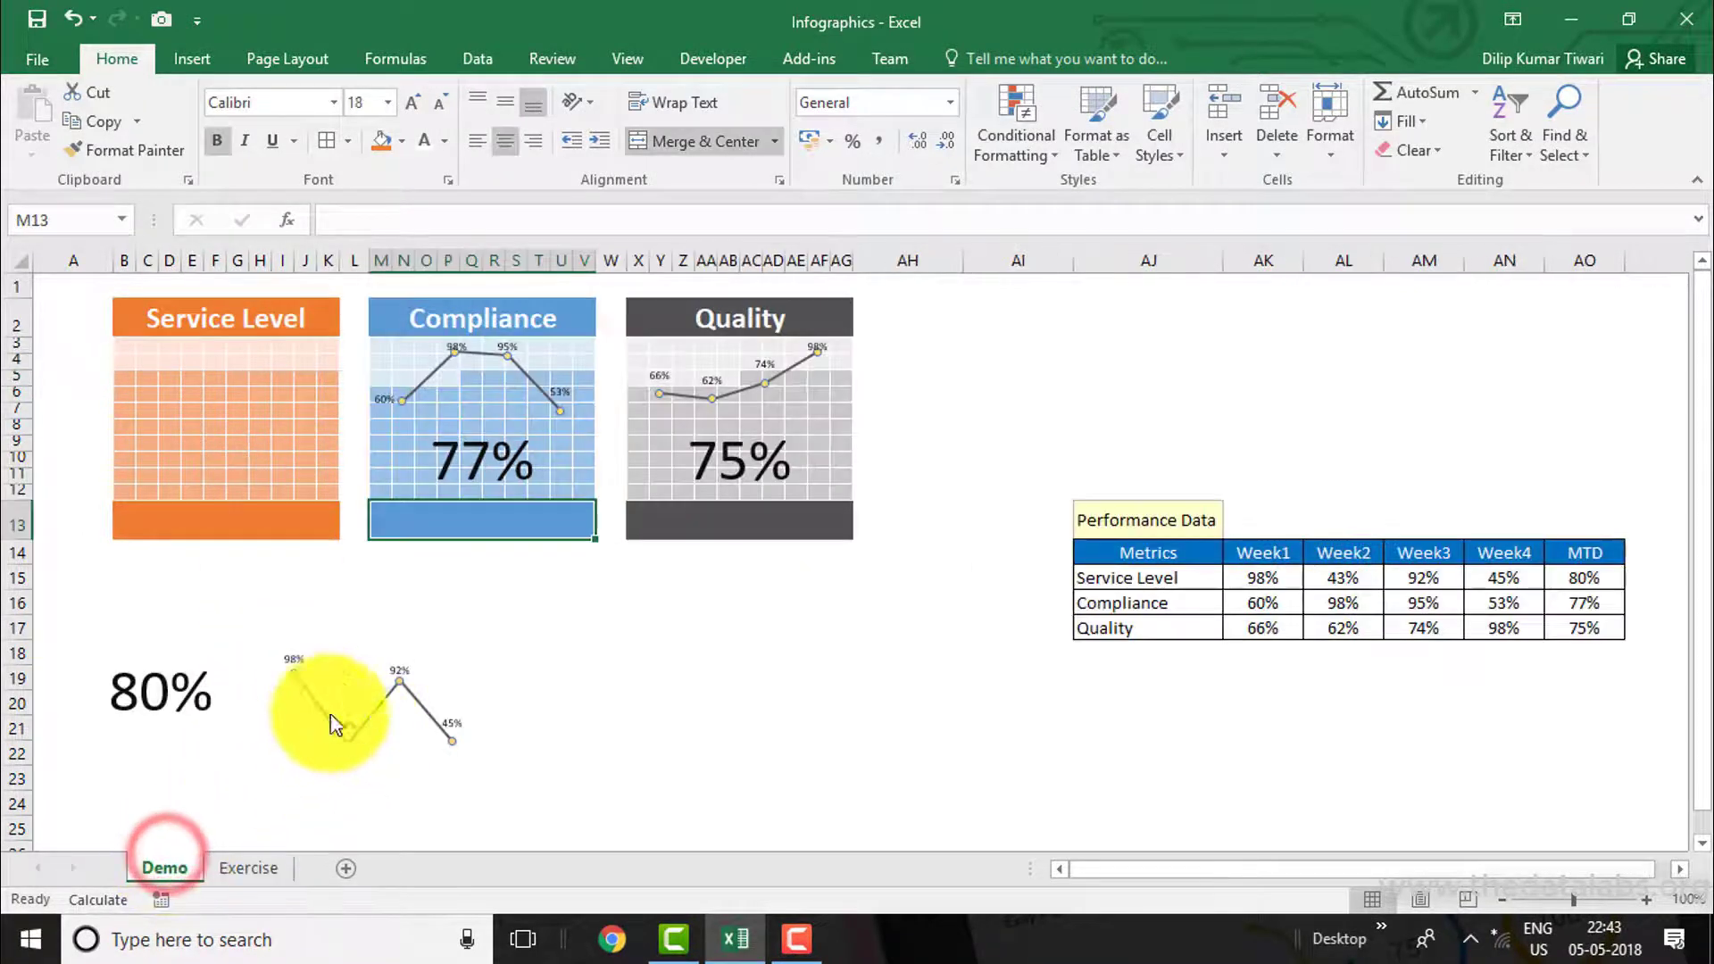
left_click(238, 868)
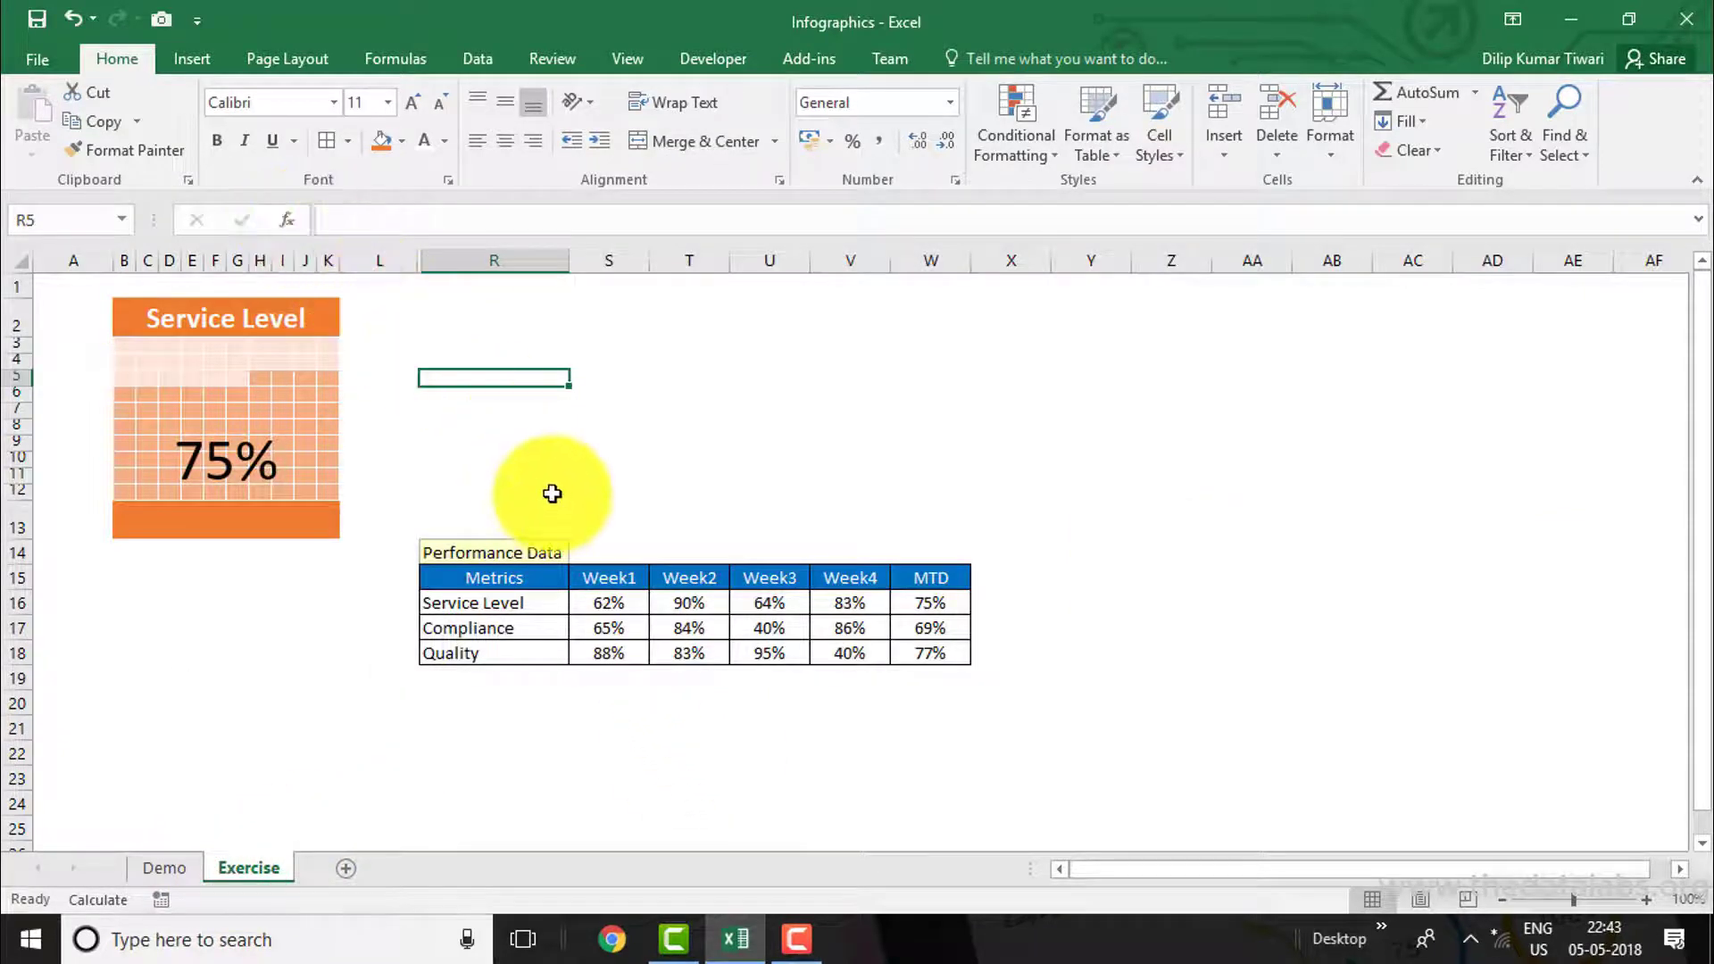
left_click(608, 605)
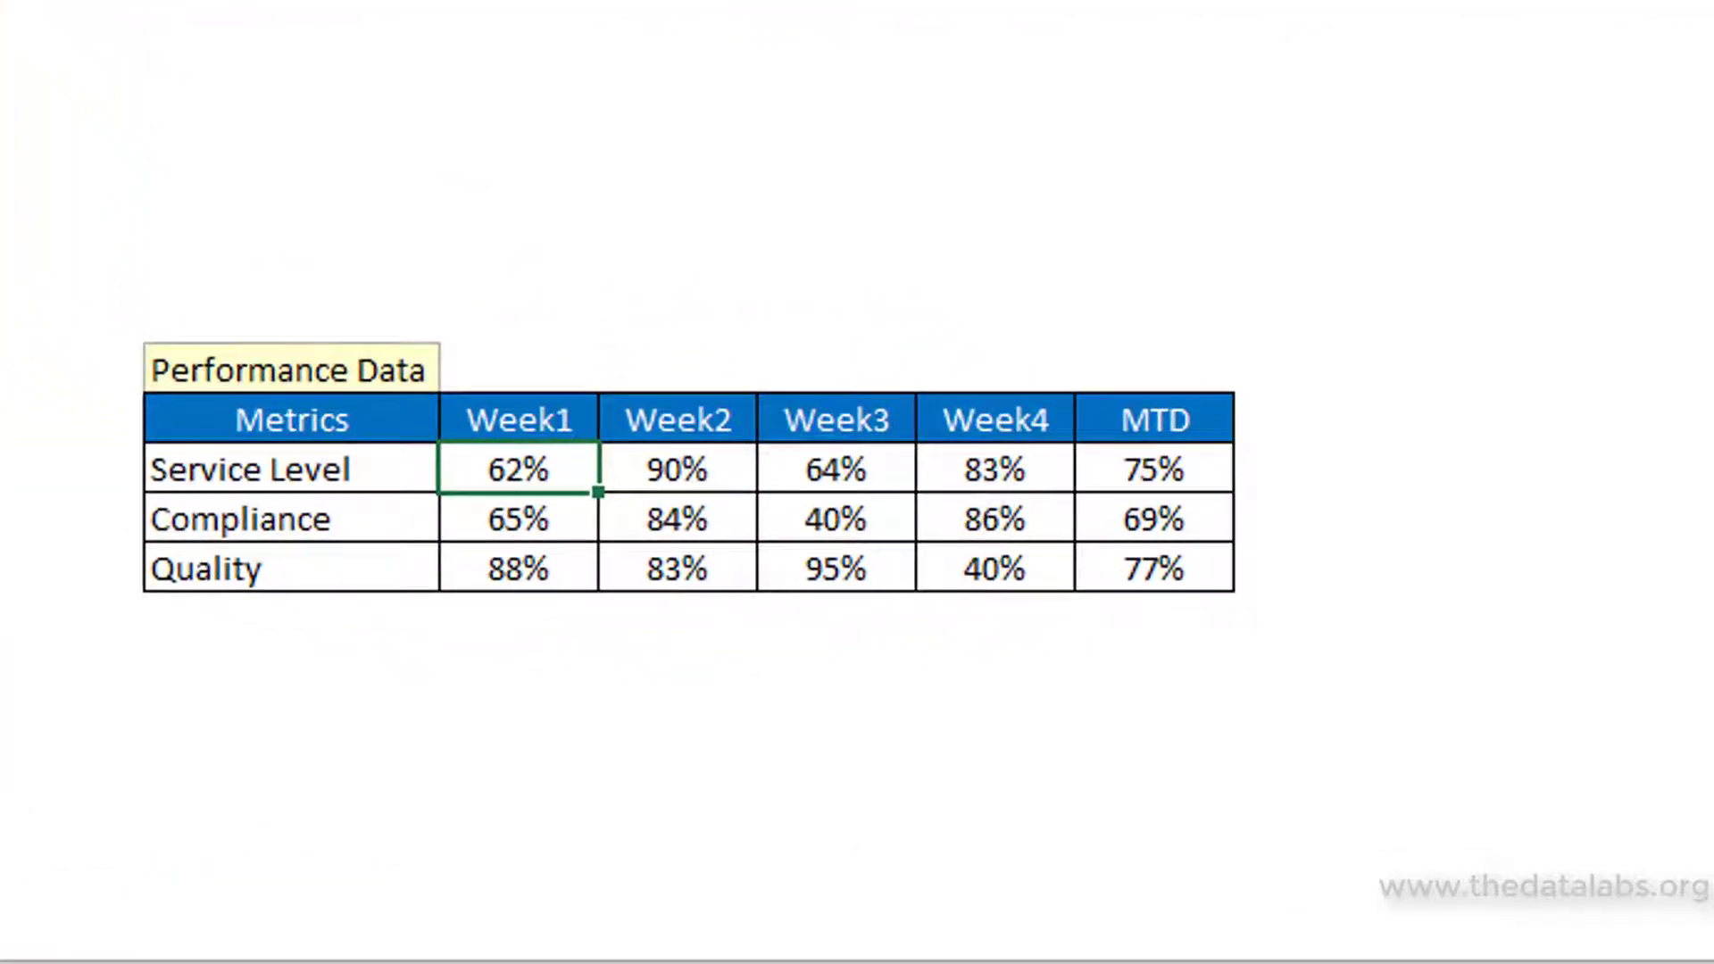
left_click(1017, 468, "shift")
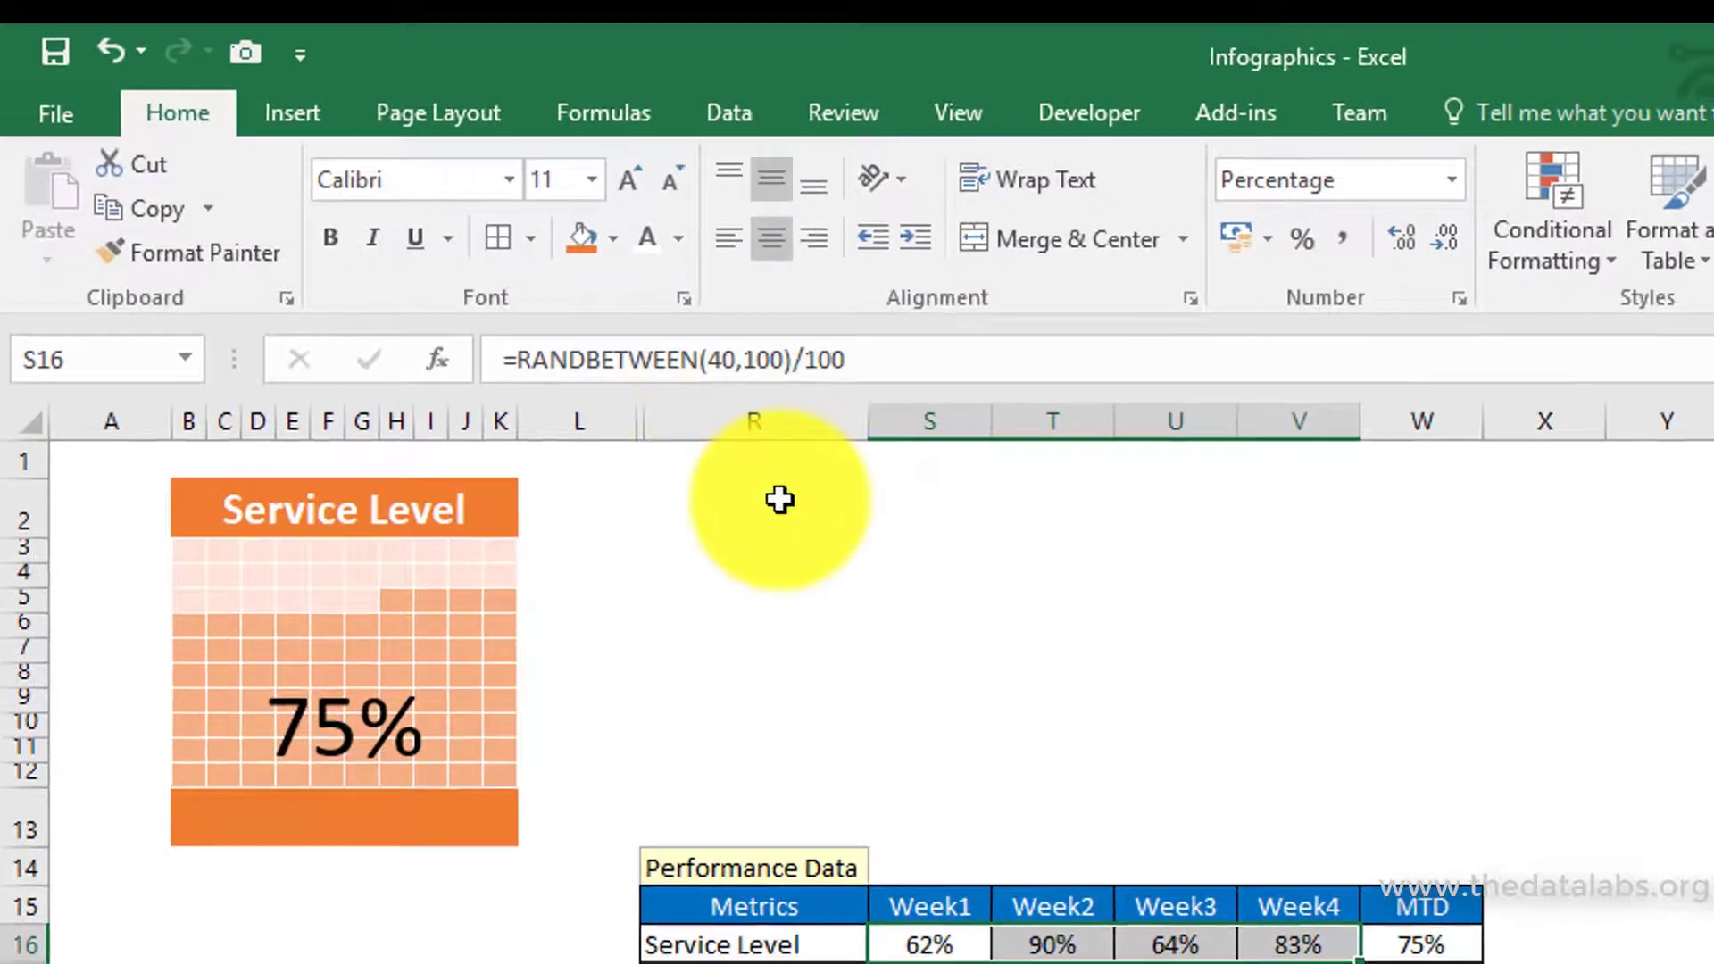
left_click(320, 114)
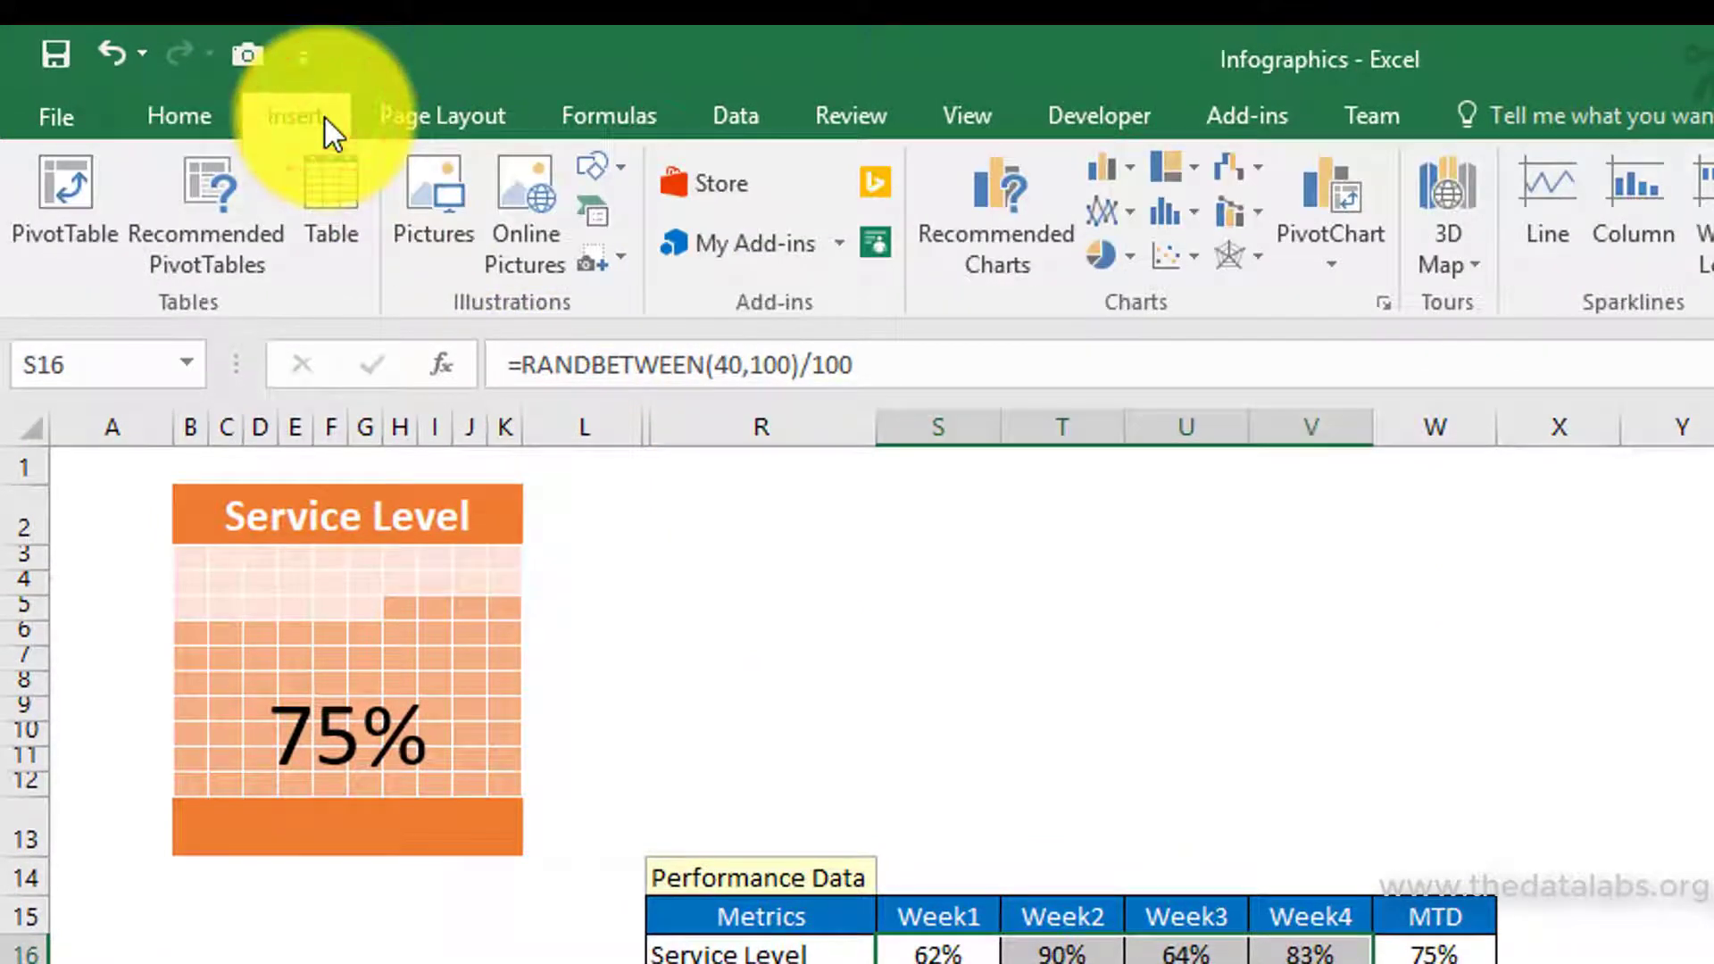
left_click(1089, 204)
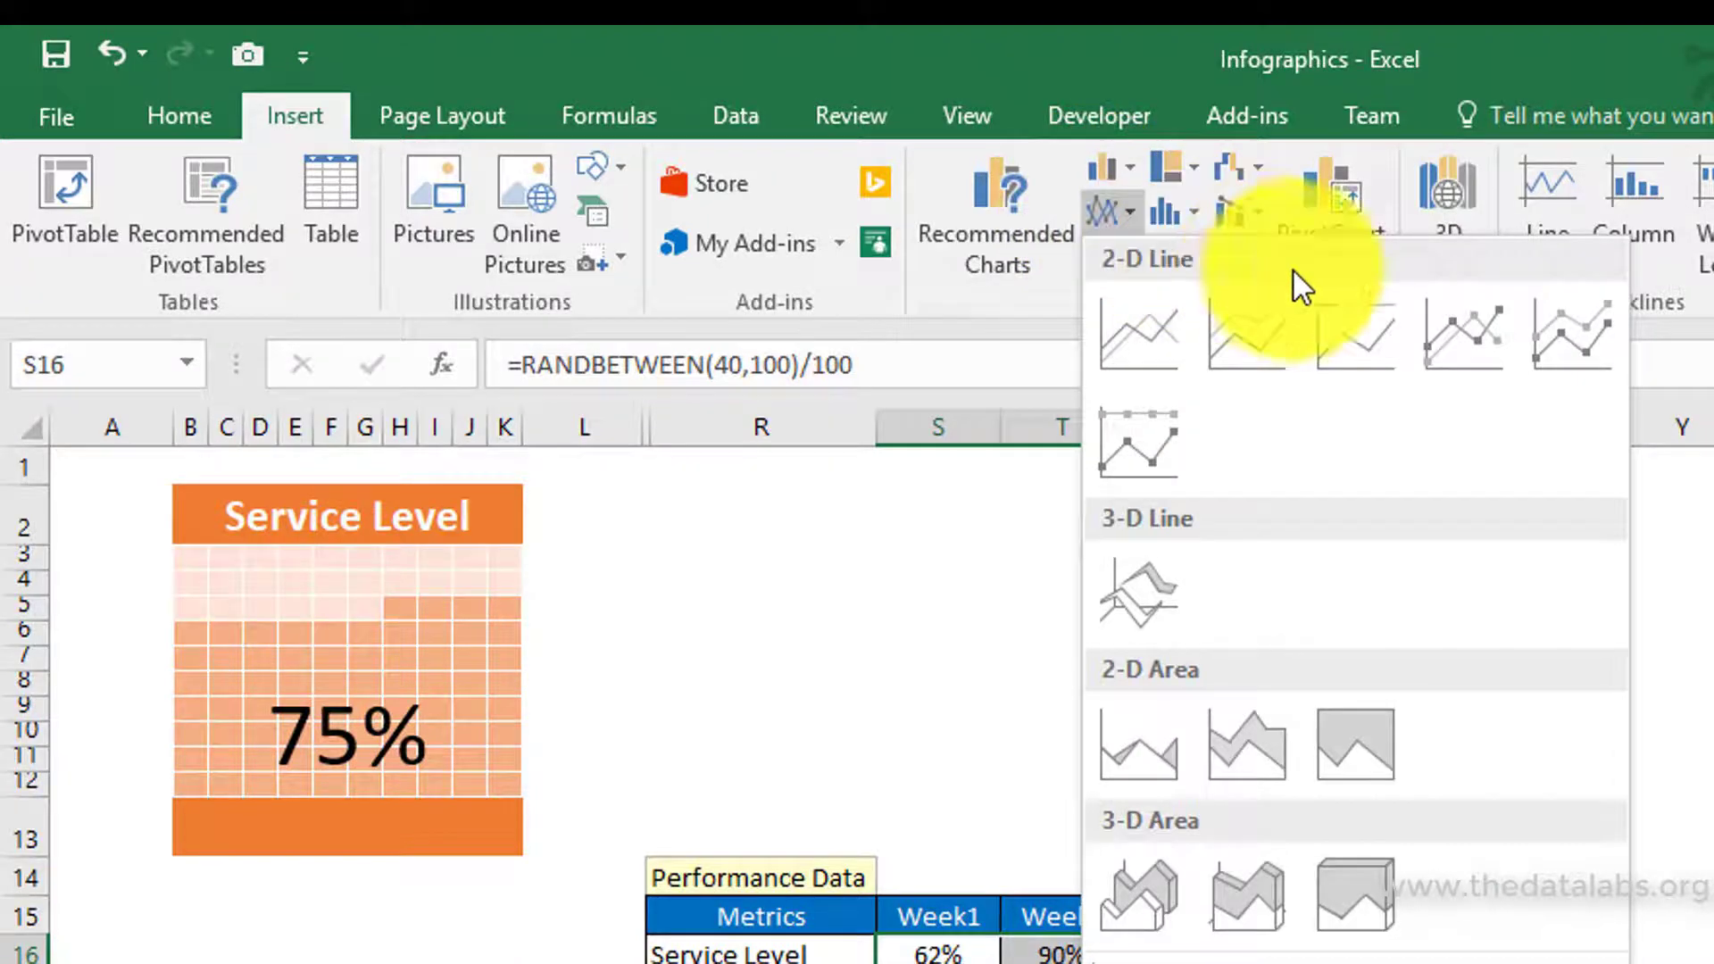
left_click(1458, 335)
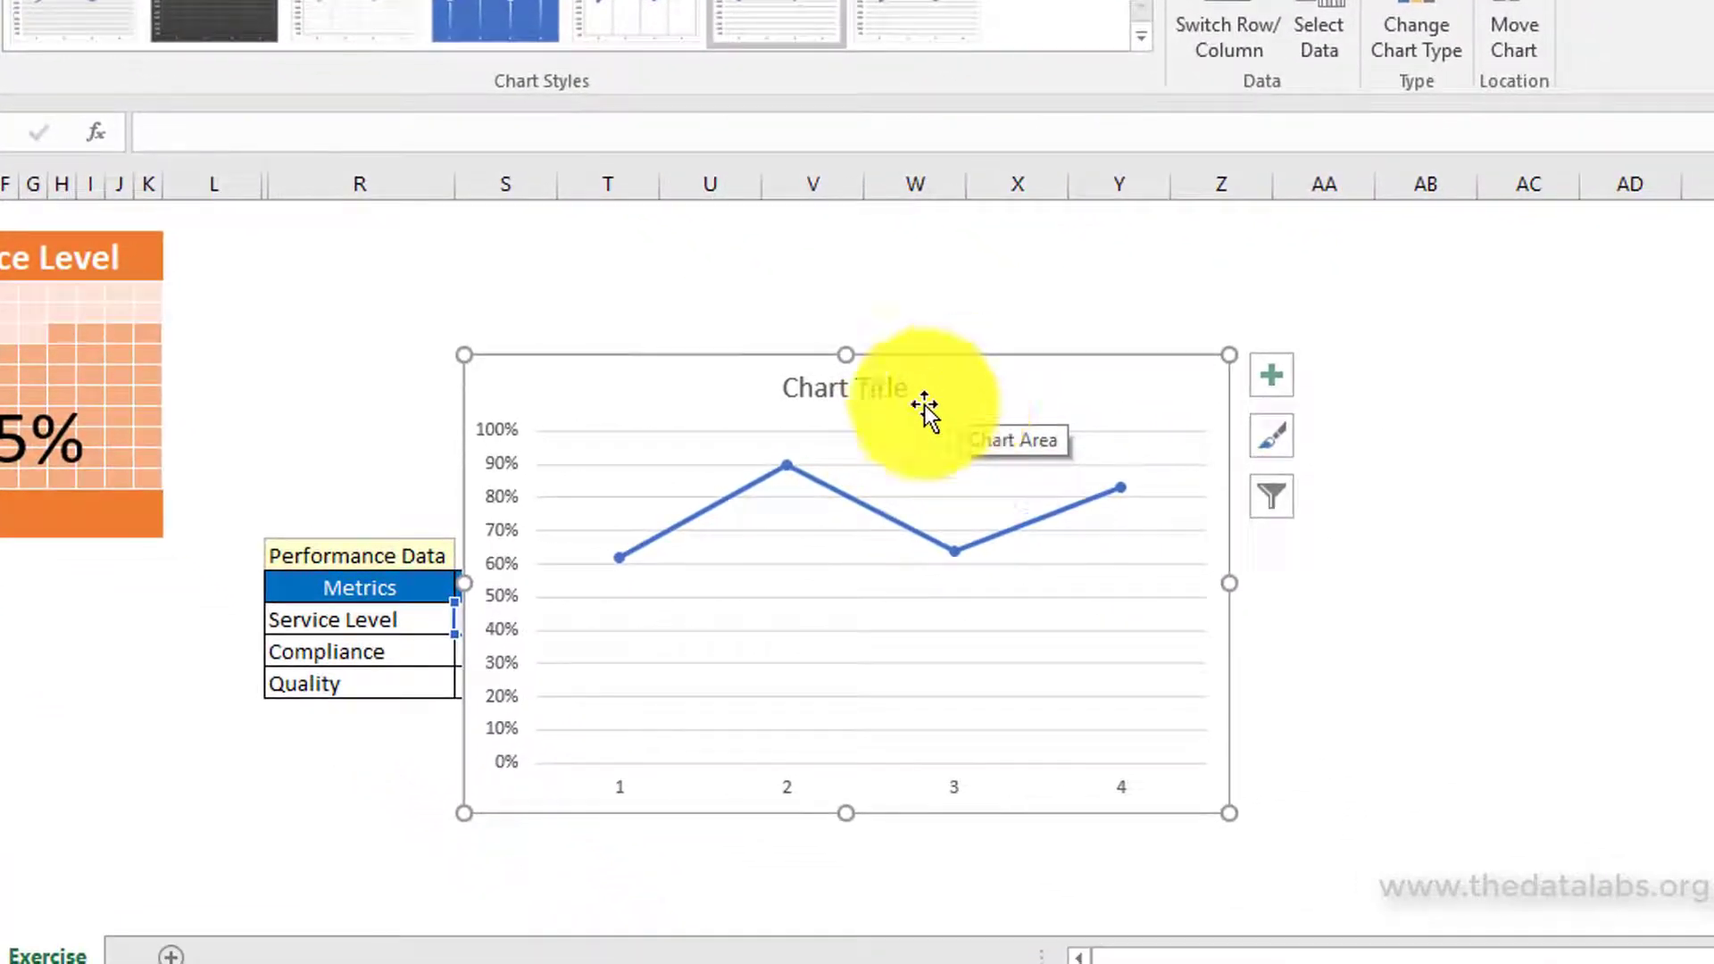
Step: Set the bounds of the chart's vertical axis to a minimum of 0 and a maximum of 1
right_click(490, 576)
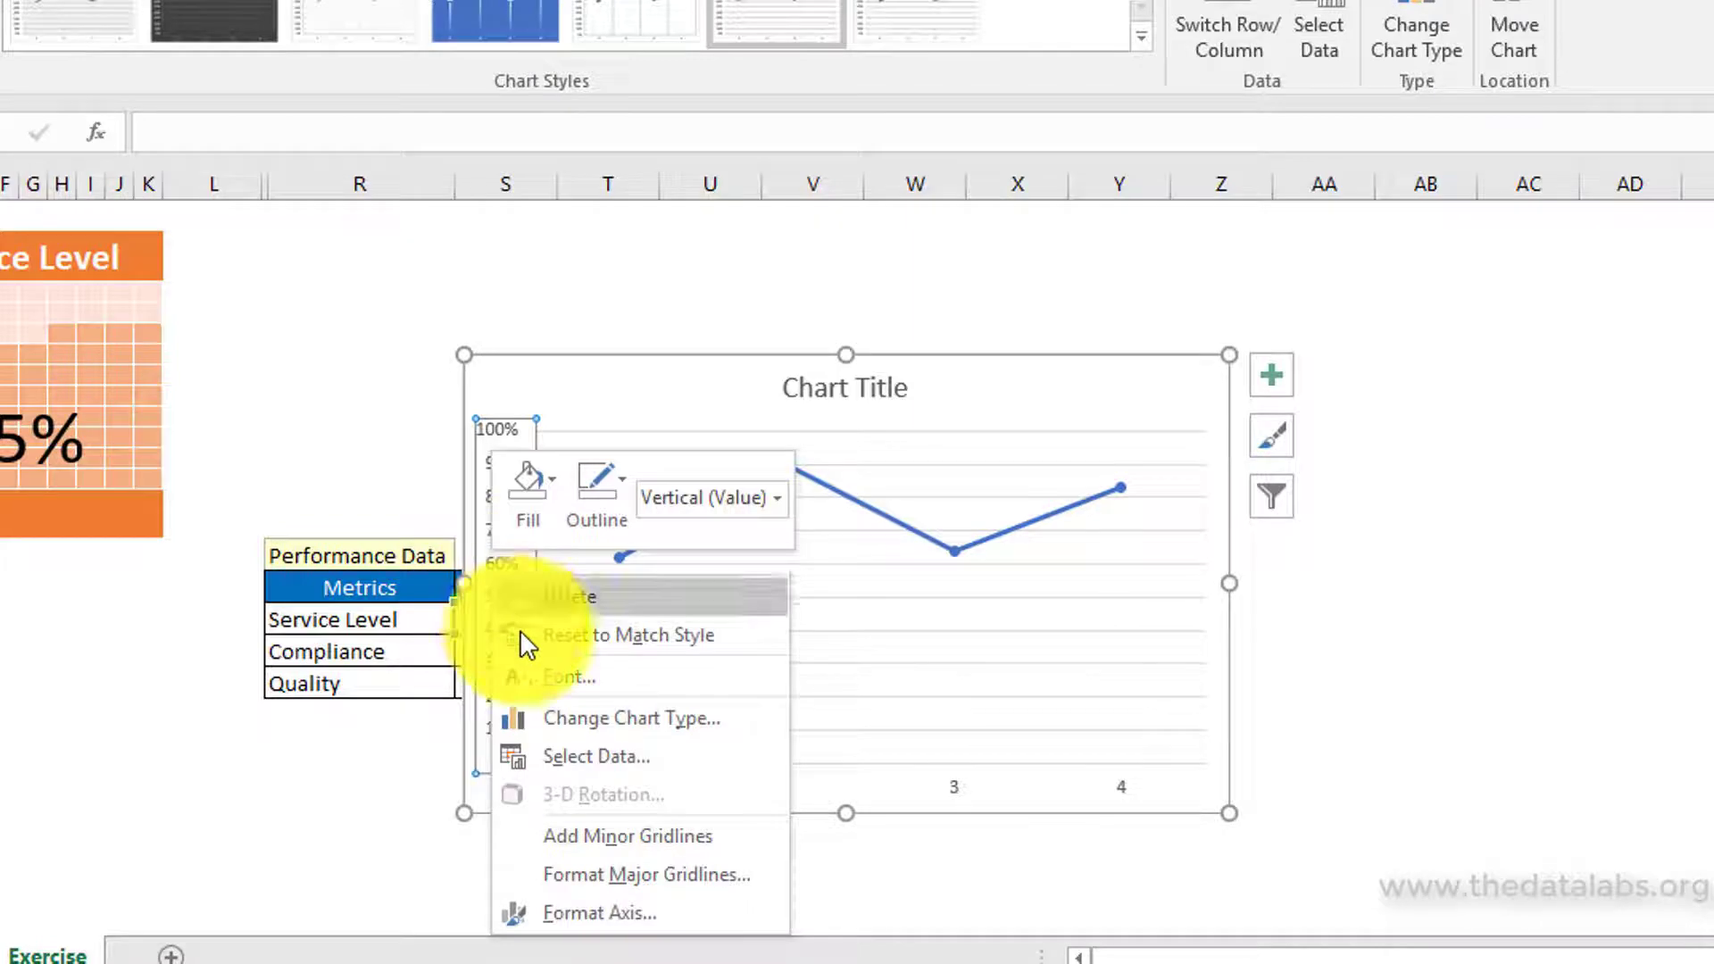
left_click(587, 919)
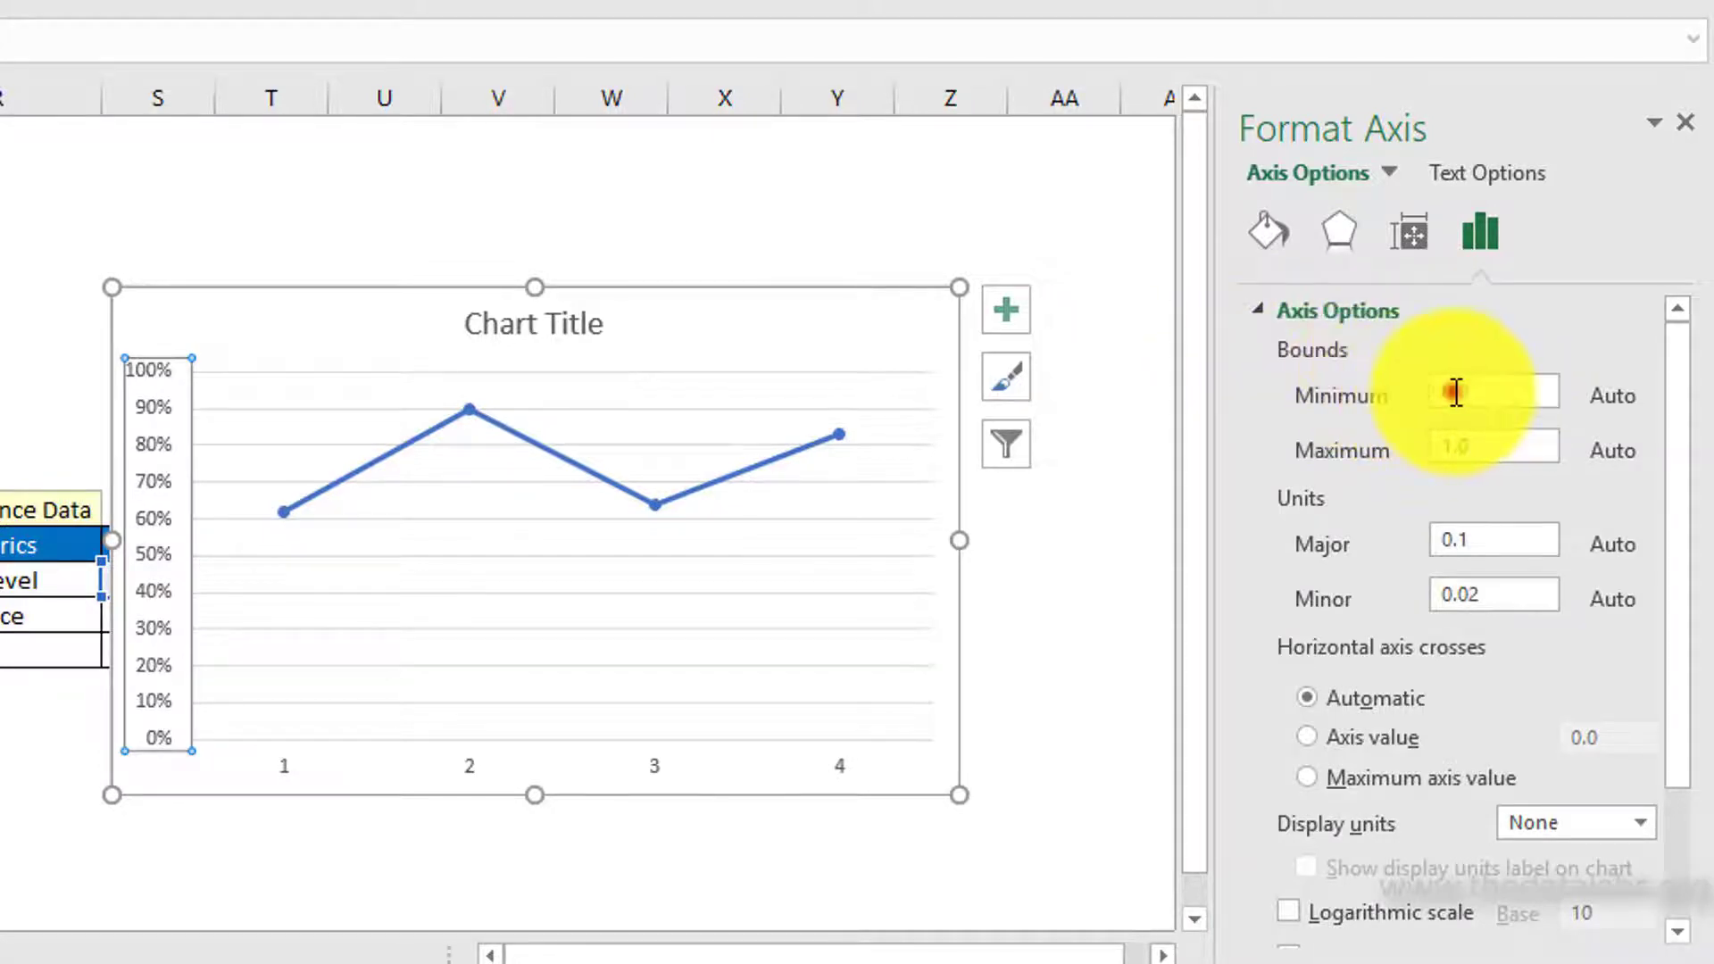
double_click(1484, 393)
type("0")
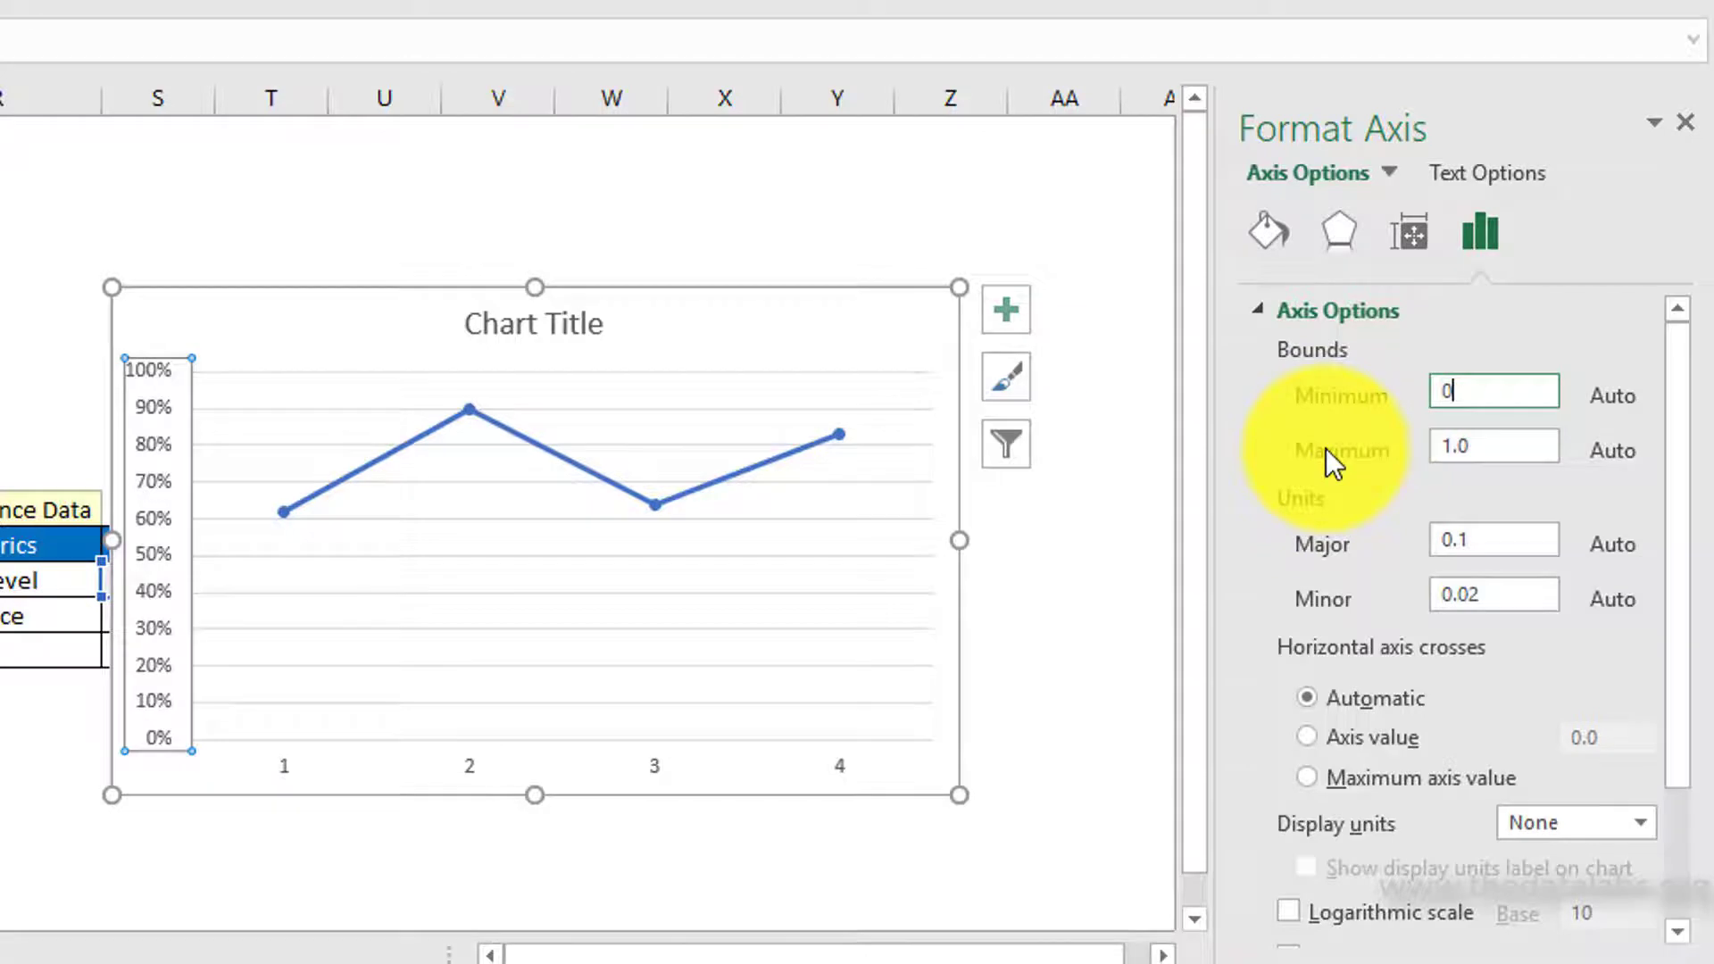
double_click(1509, 447)
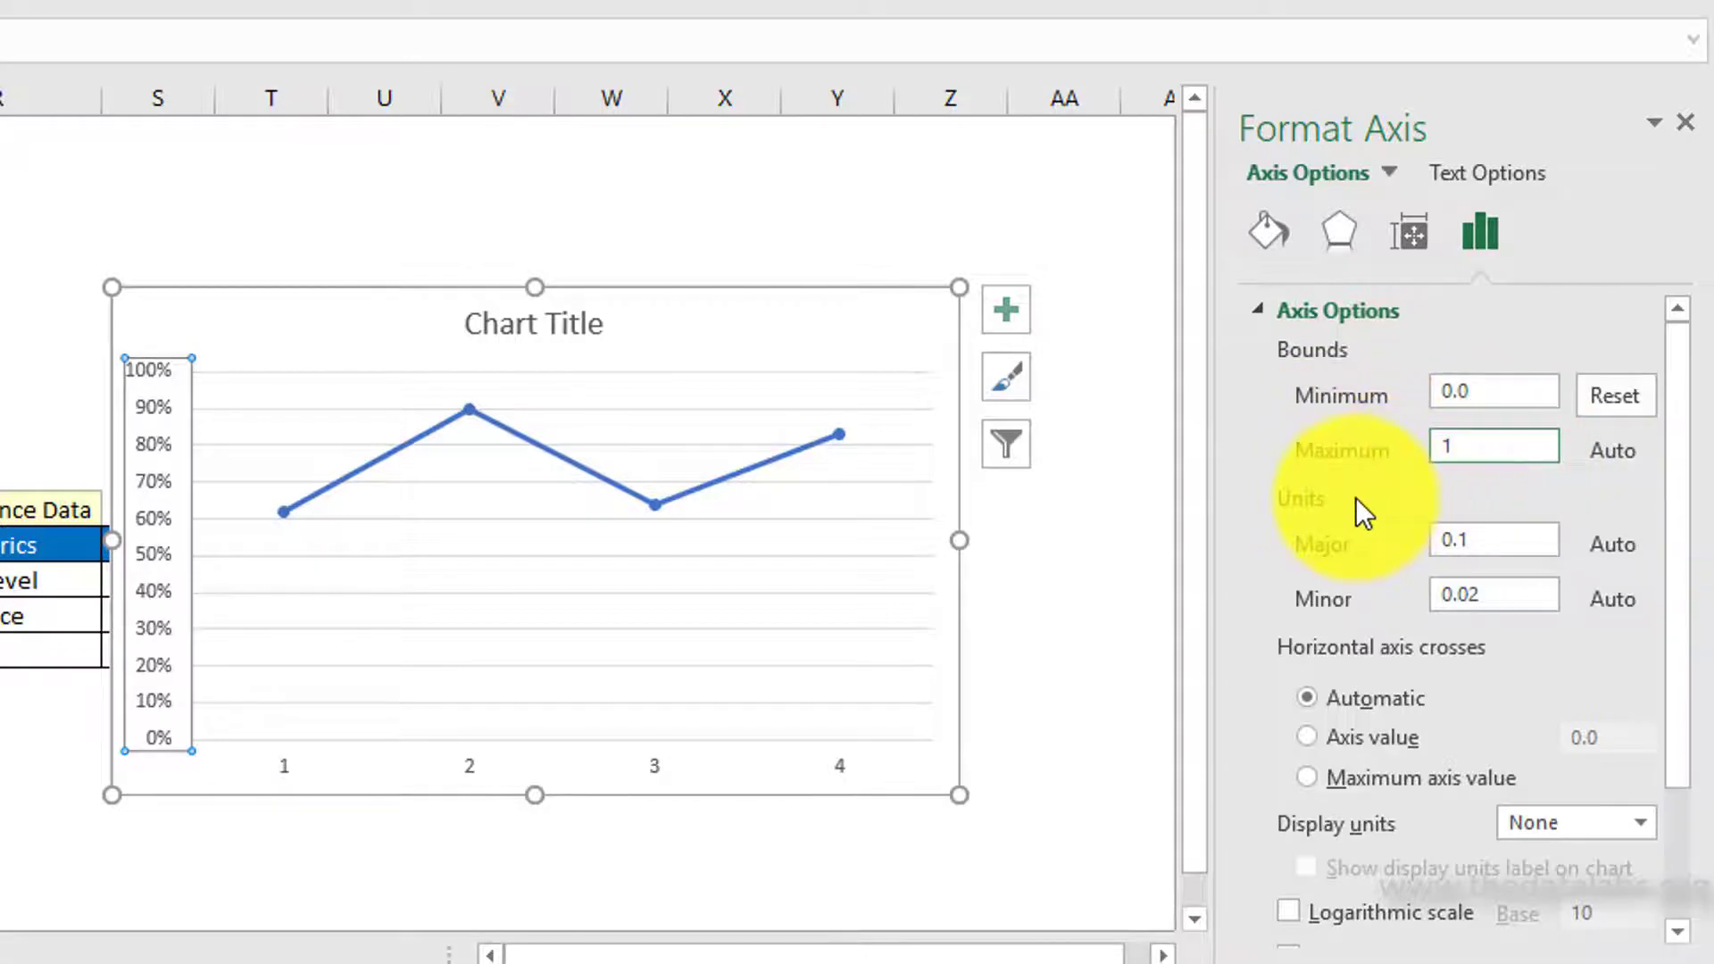
Step: Set the vertical axis's major unit to 0.25 and minor unit to 0.1, and finish formatting the axis
double_click(1464, 538)
type("0.25")
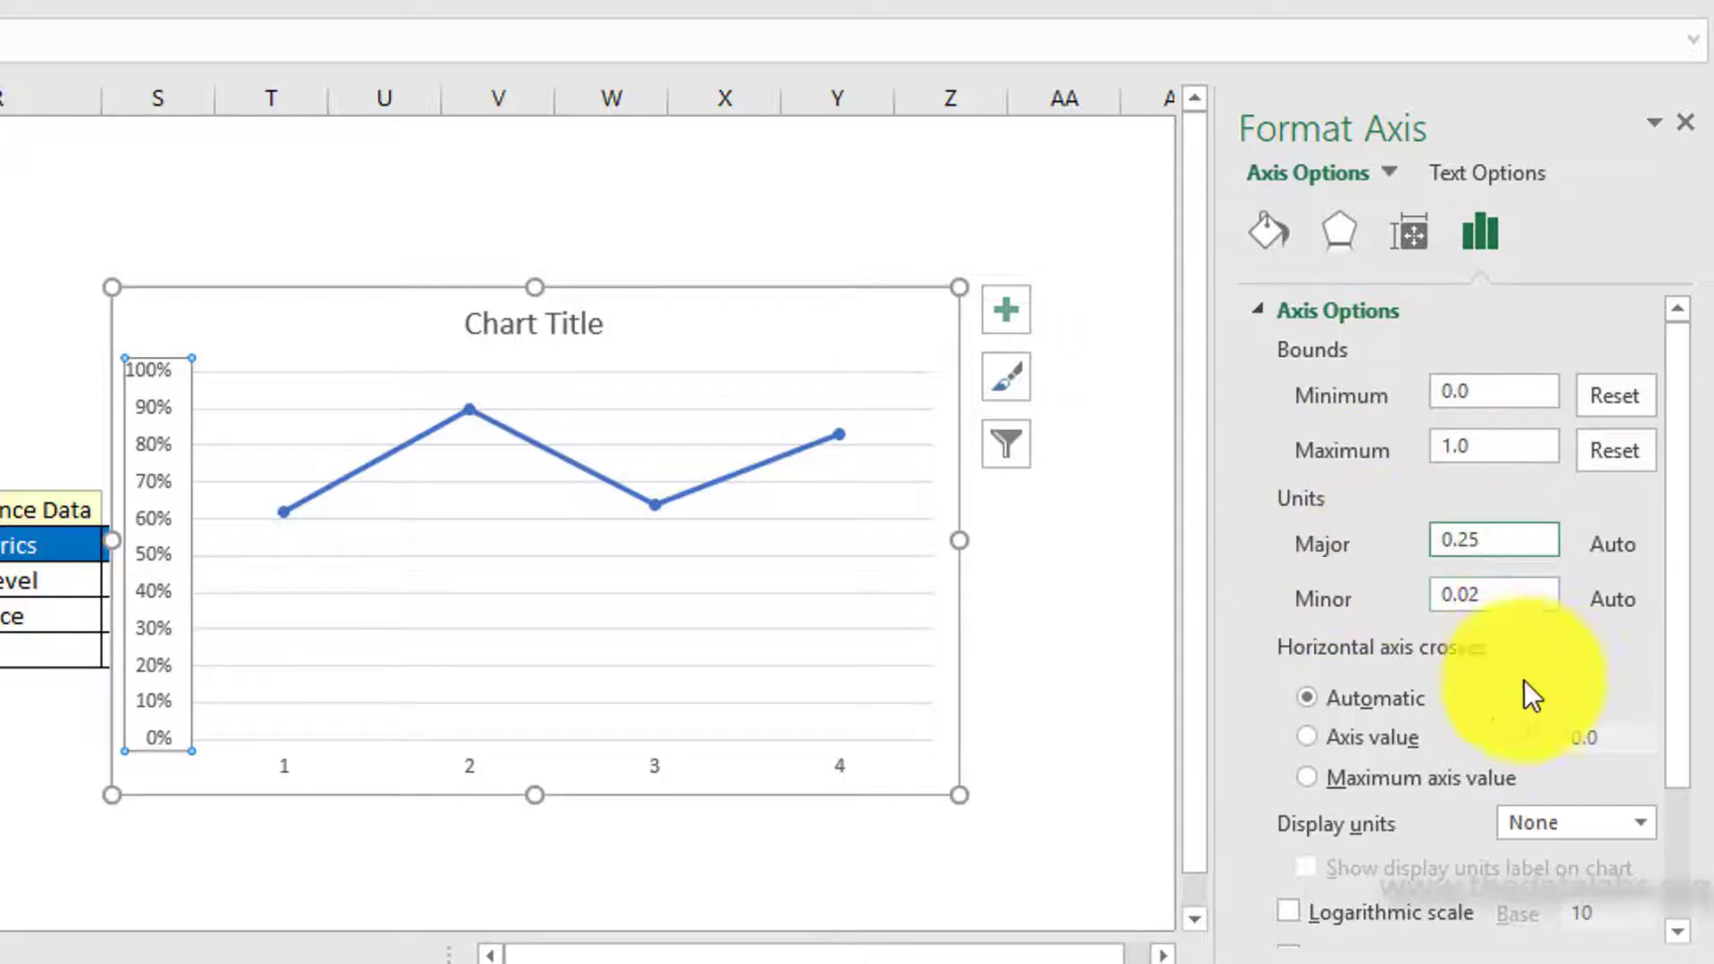
double_click(1511, 595)
type("0.1")
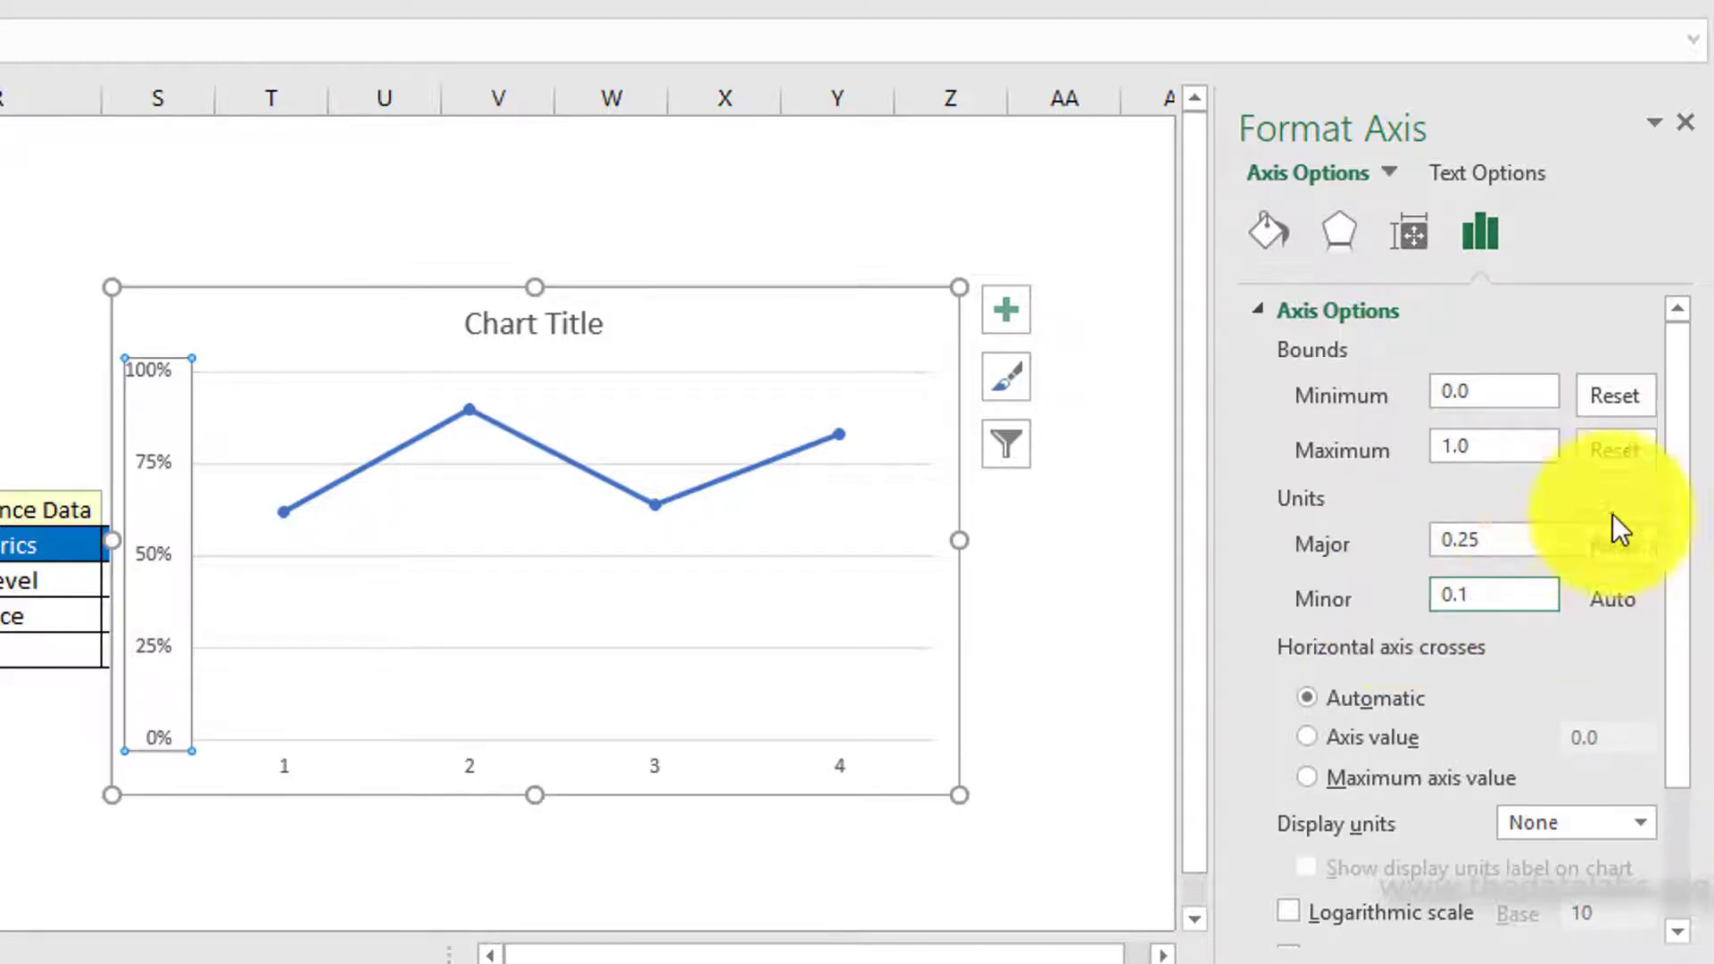
left_click(1283, 573)
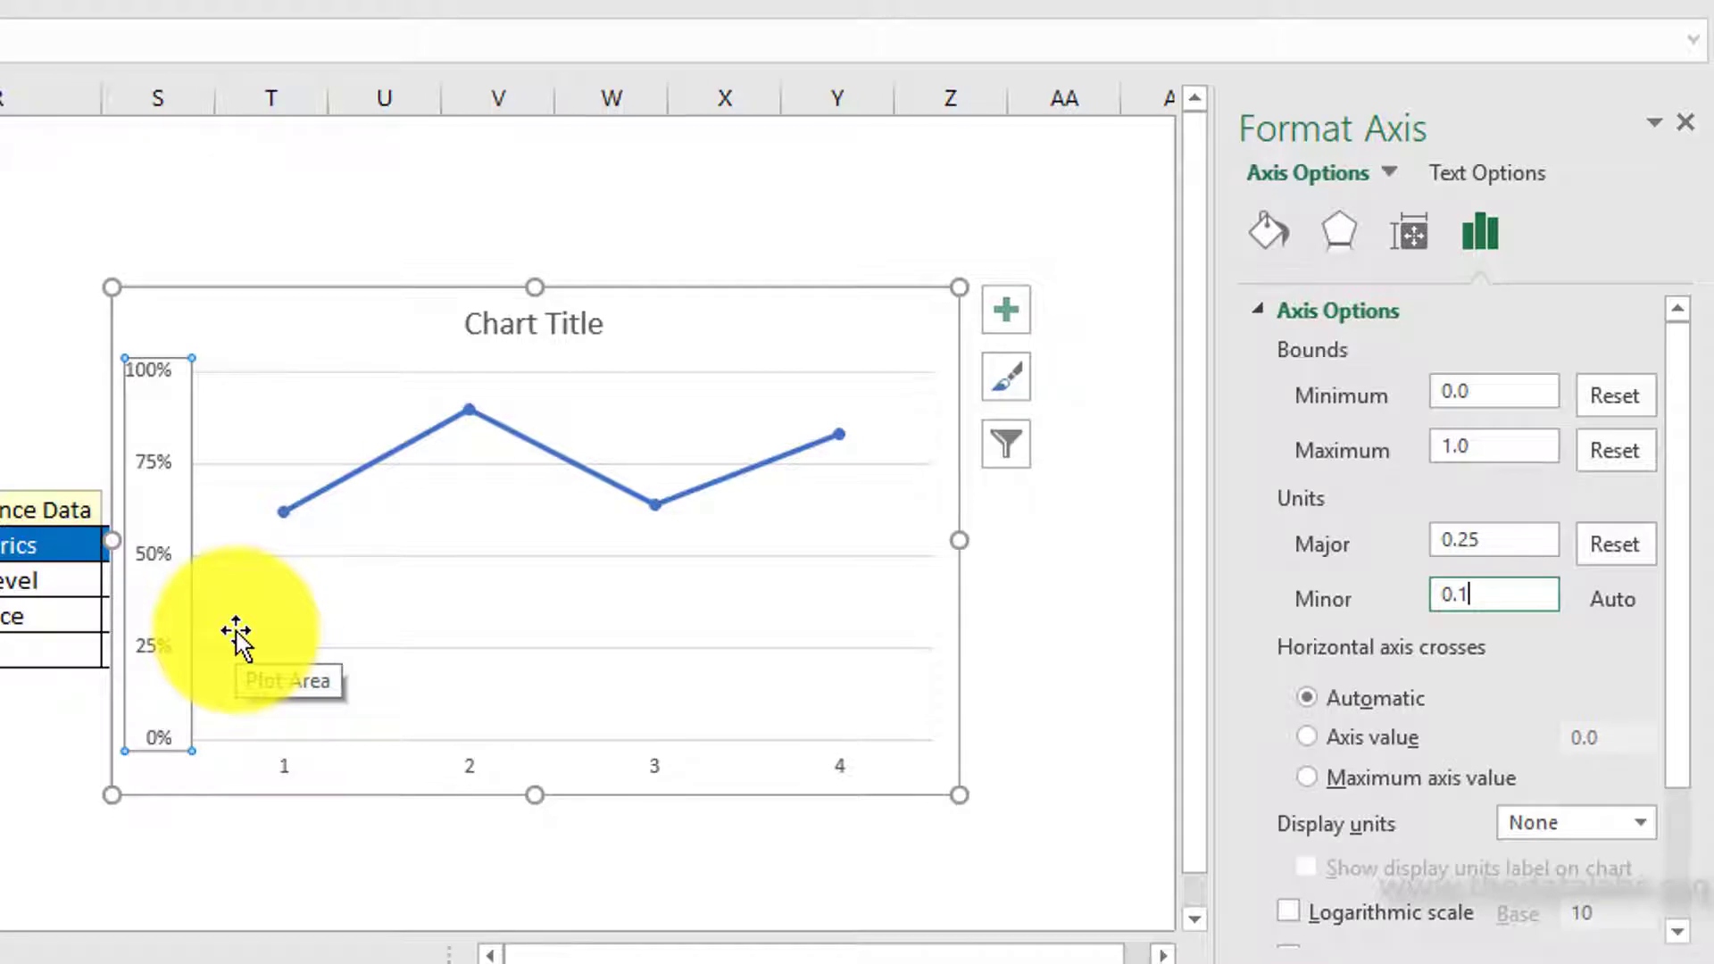
left_click(1688, 123)
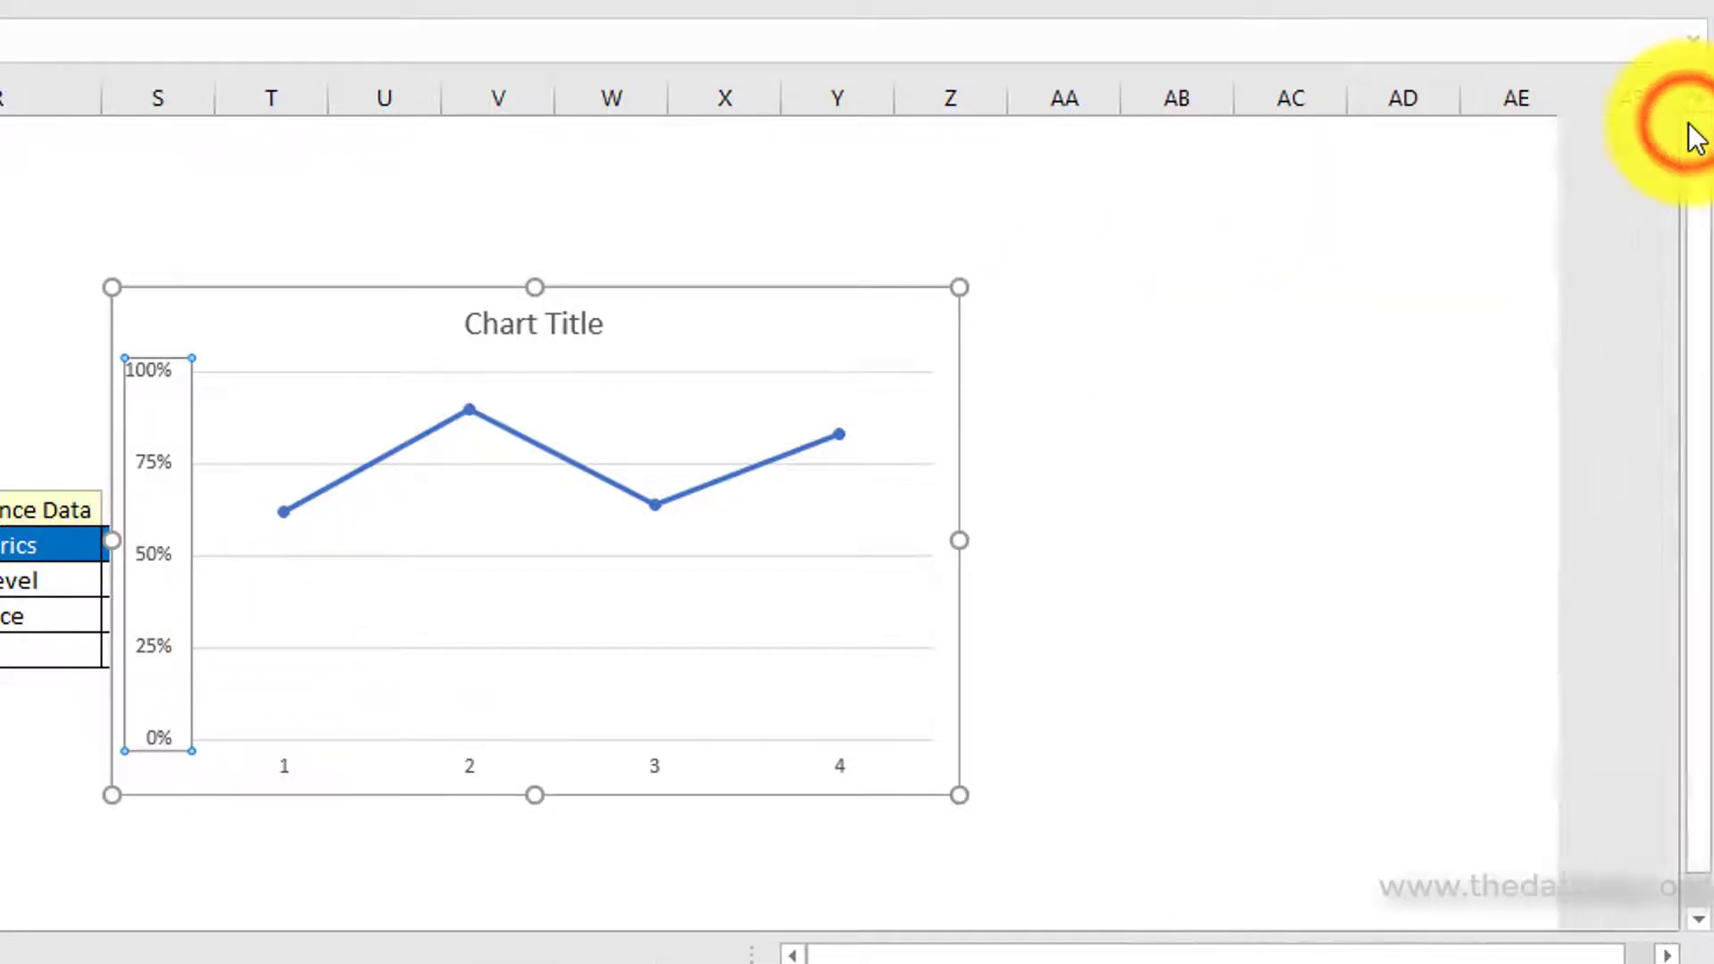
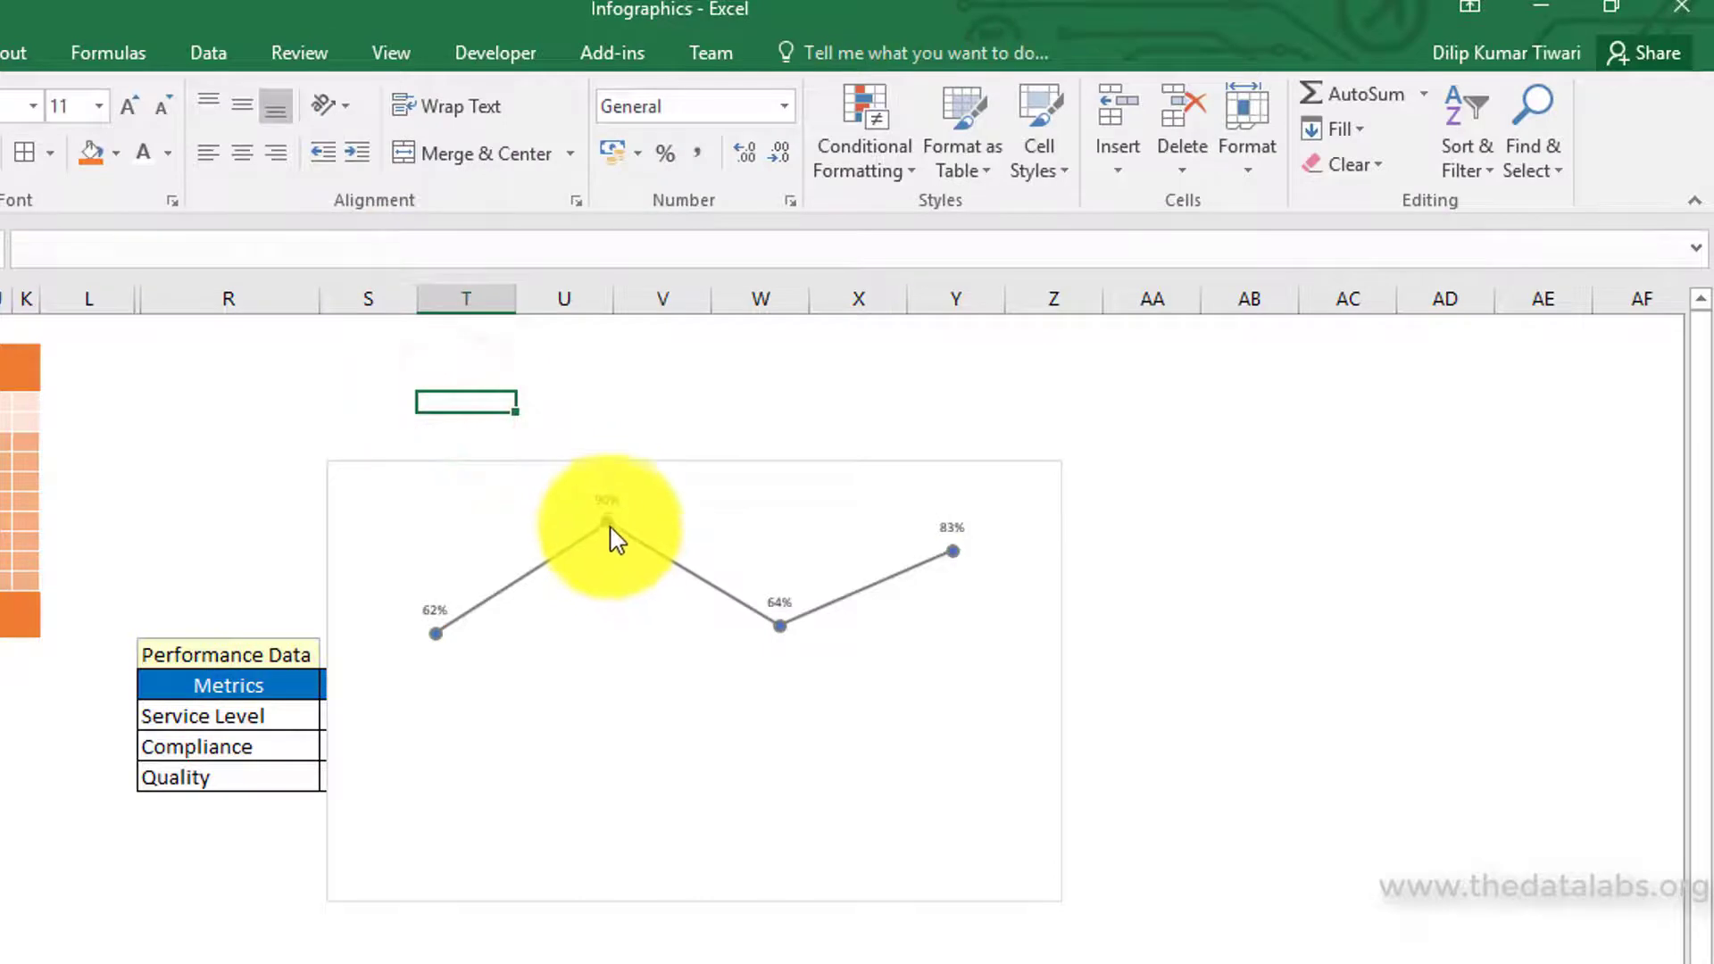
Step: Fill the line chart's data point markers with yellow
left_click(609, 525)
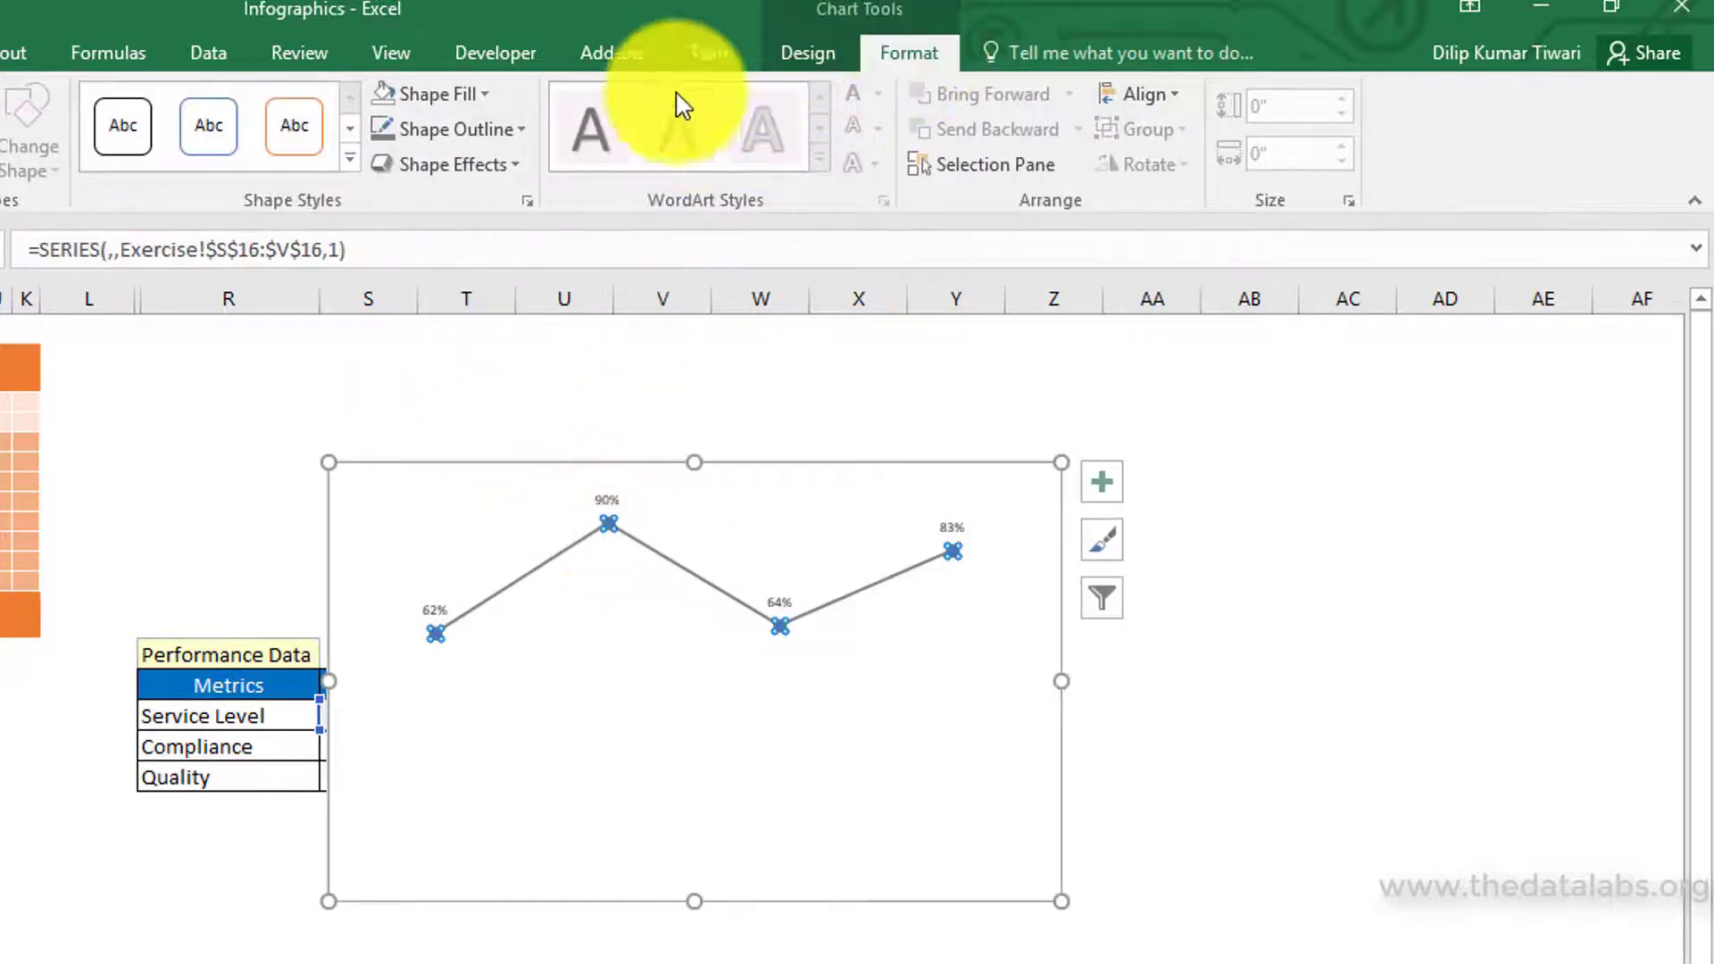
left_click(457, 94)
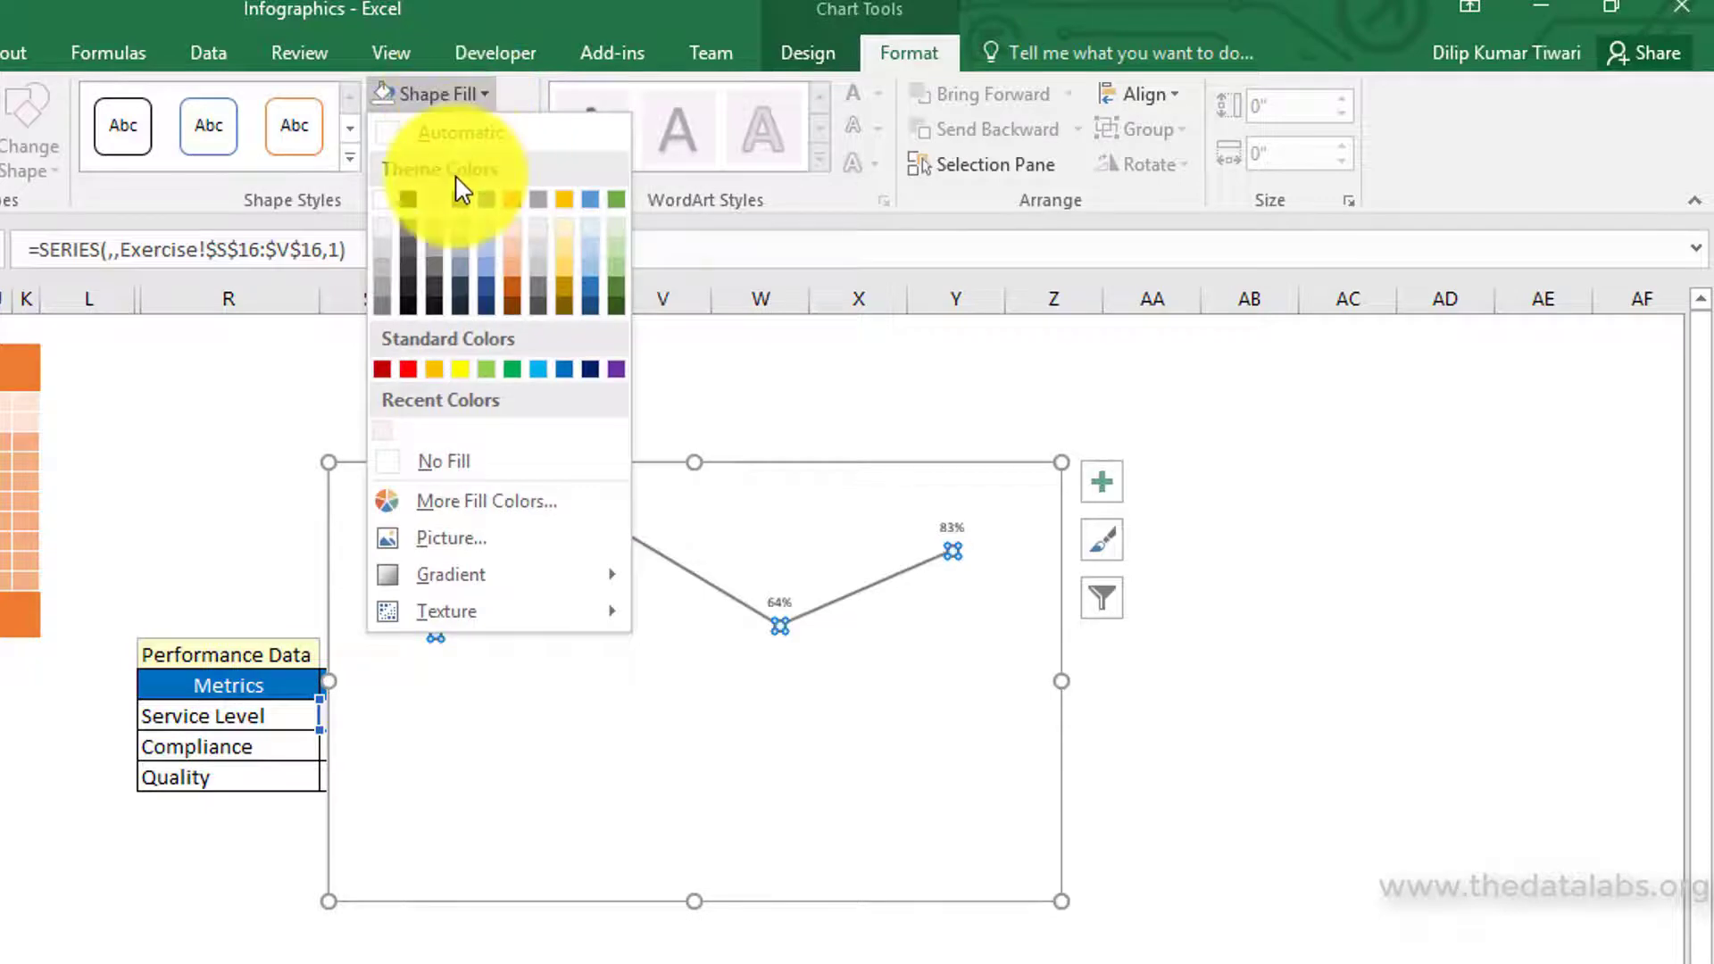
left_click(463, 373)
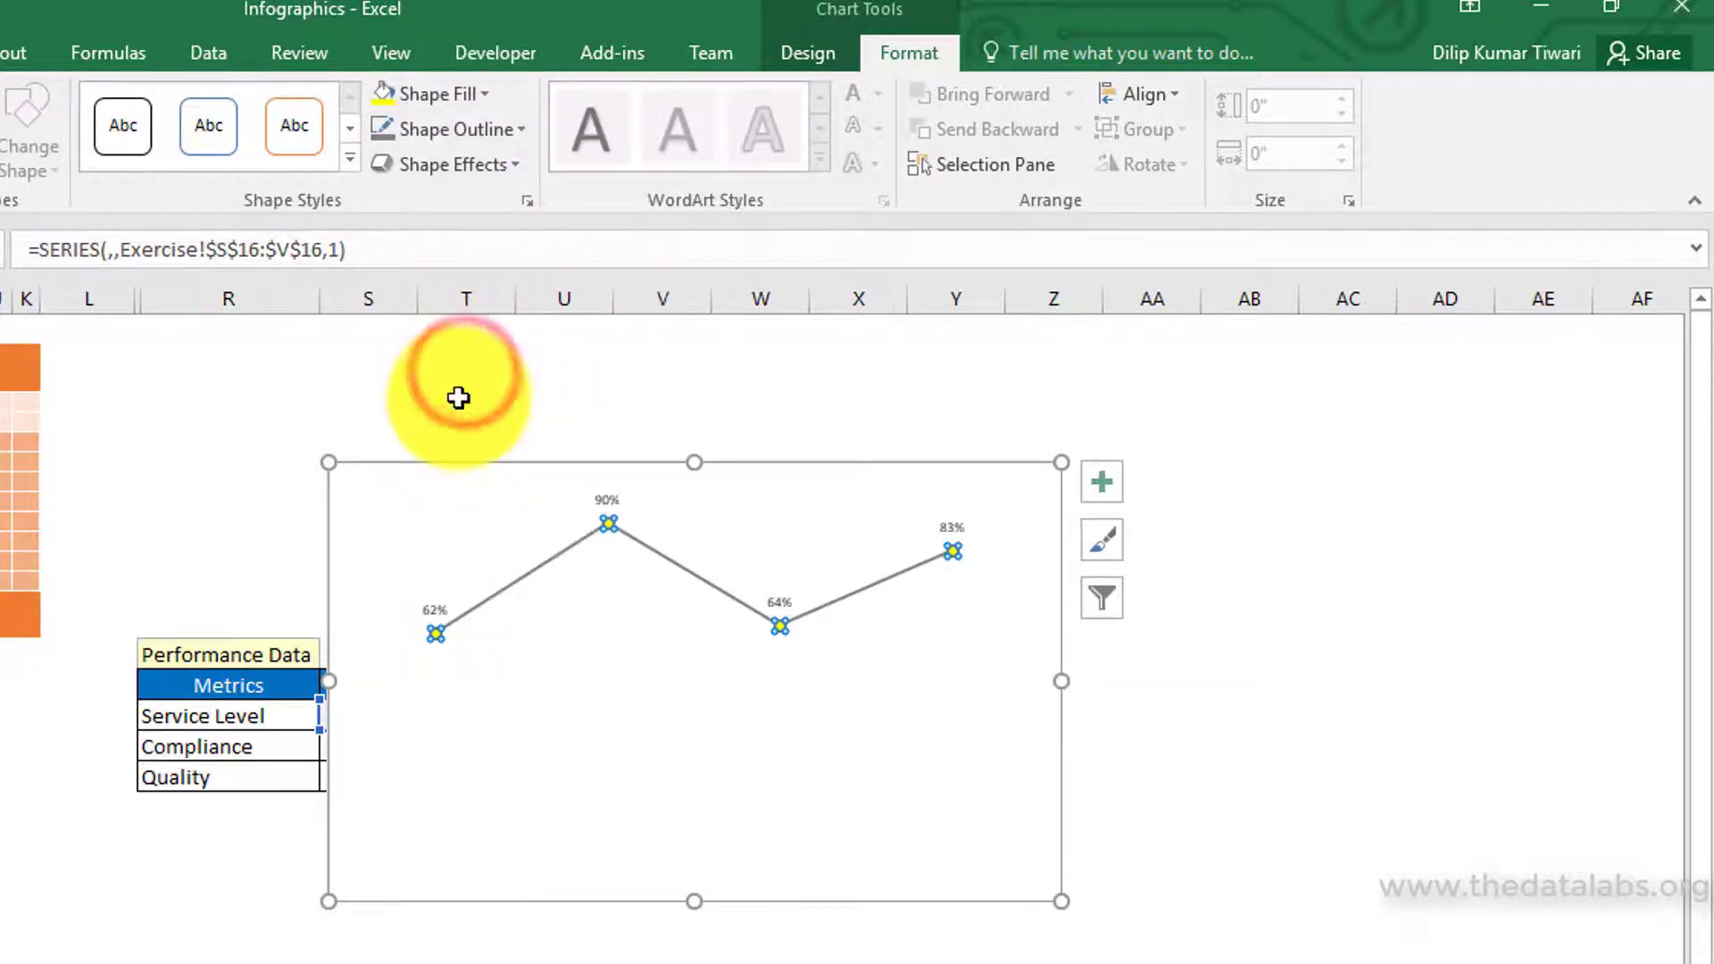
left_click(458, 397)
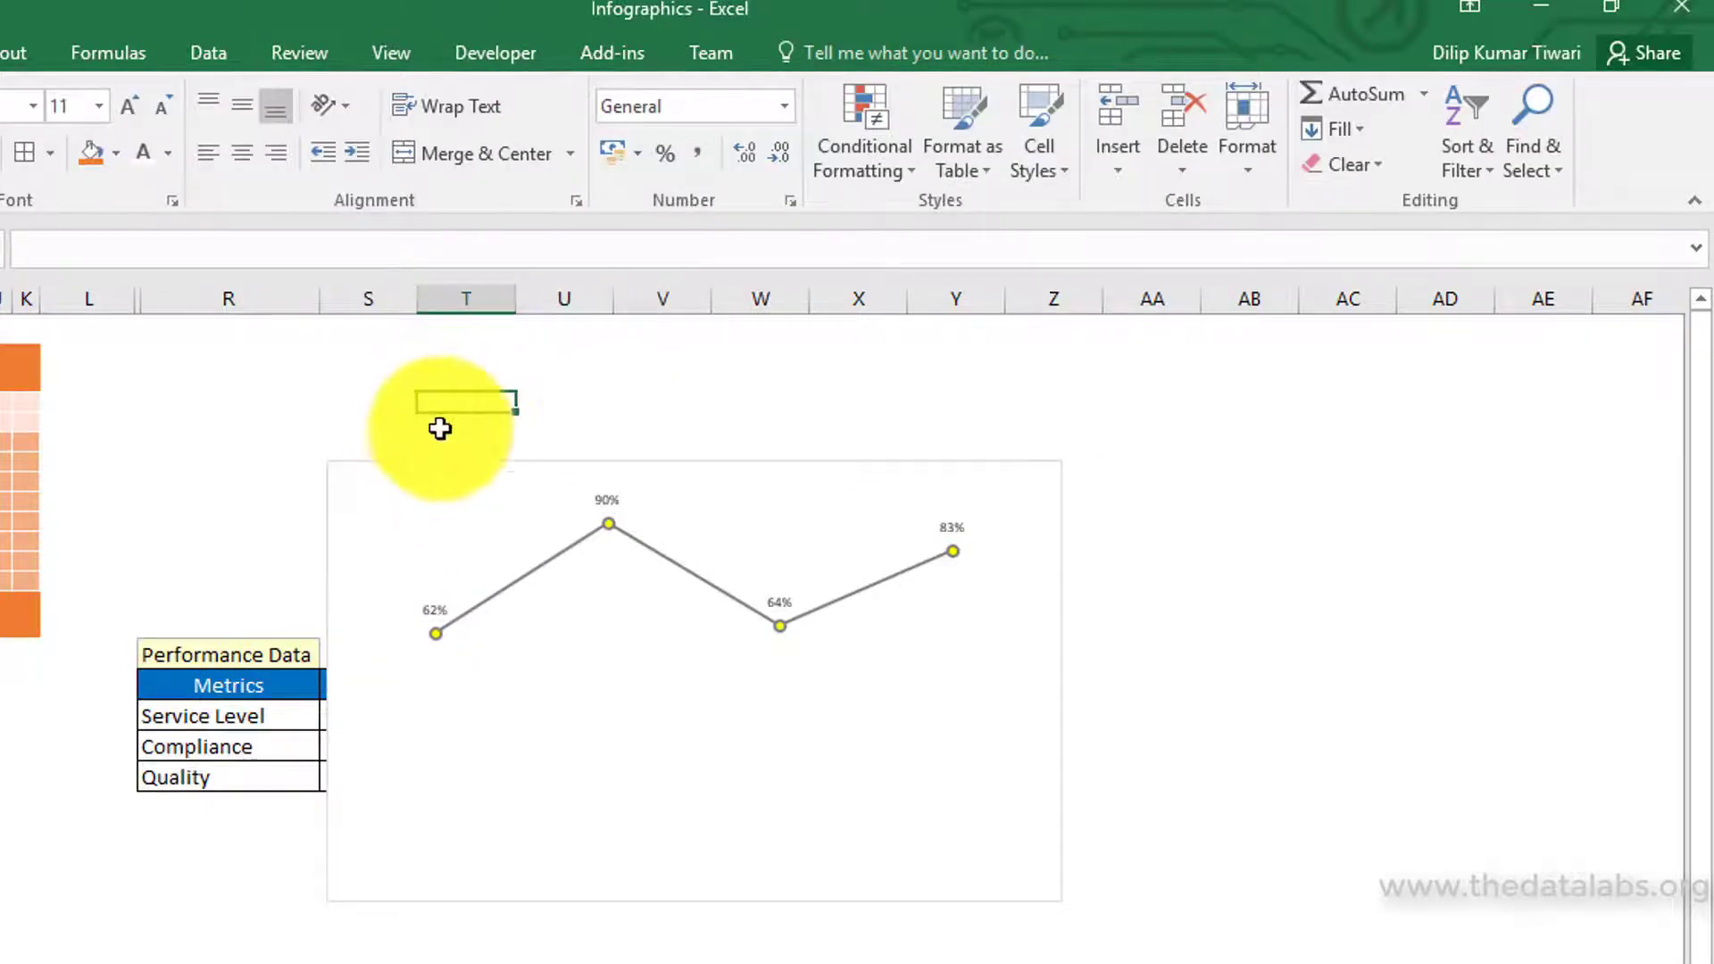
Step: Shrink the line chart to about 2.52 inches wide and 1.42 inches high
left_click(361, 478)
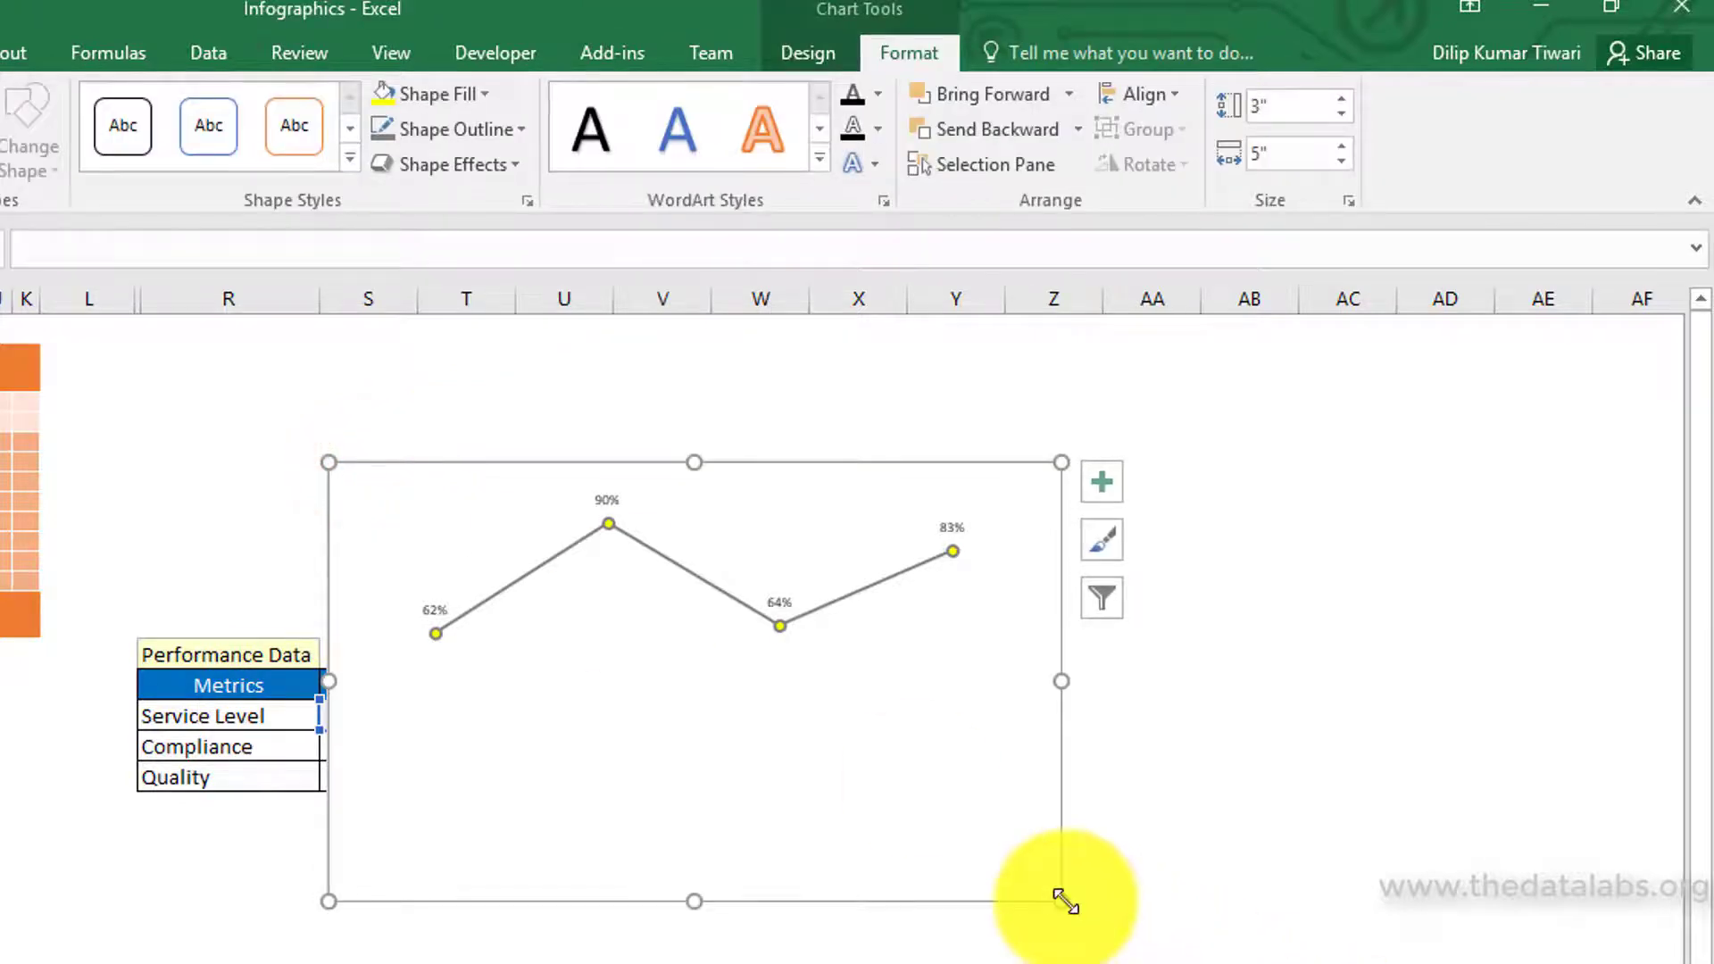
left_click_drag(1062, 900, 679, 723)
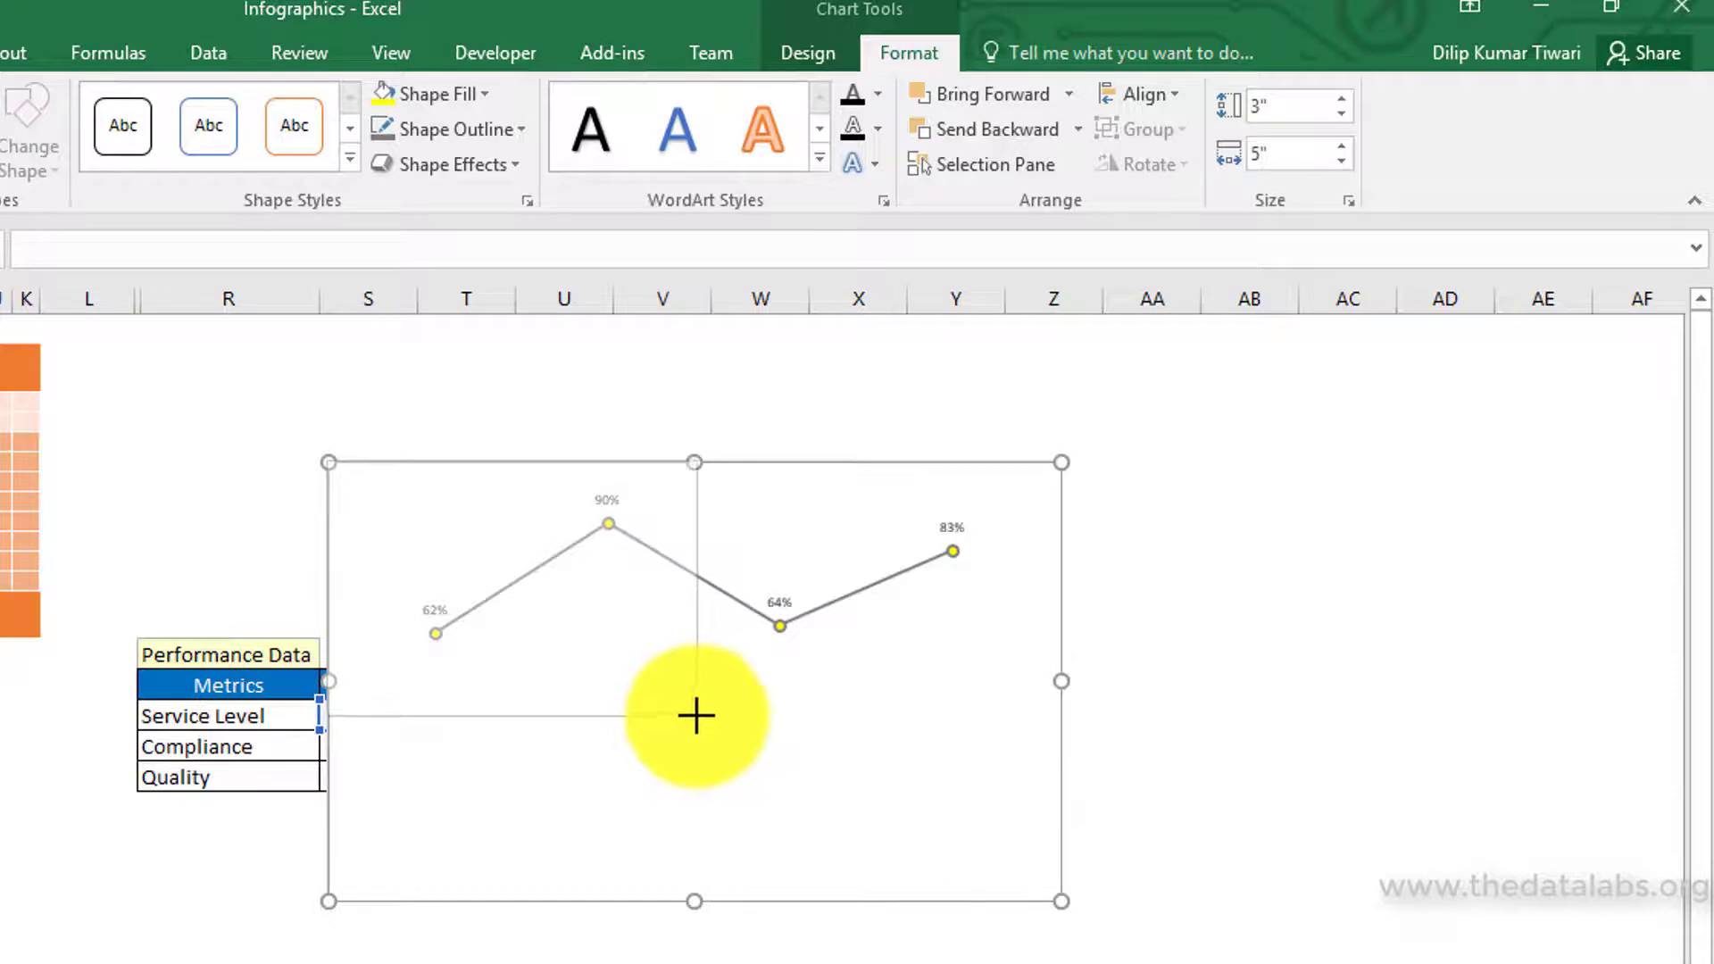
left_click_drag(696, 715, 697, 715)
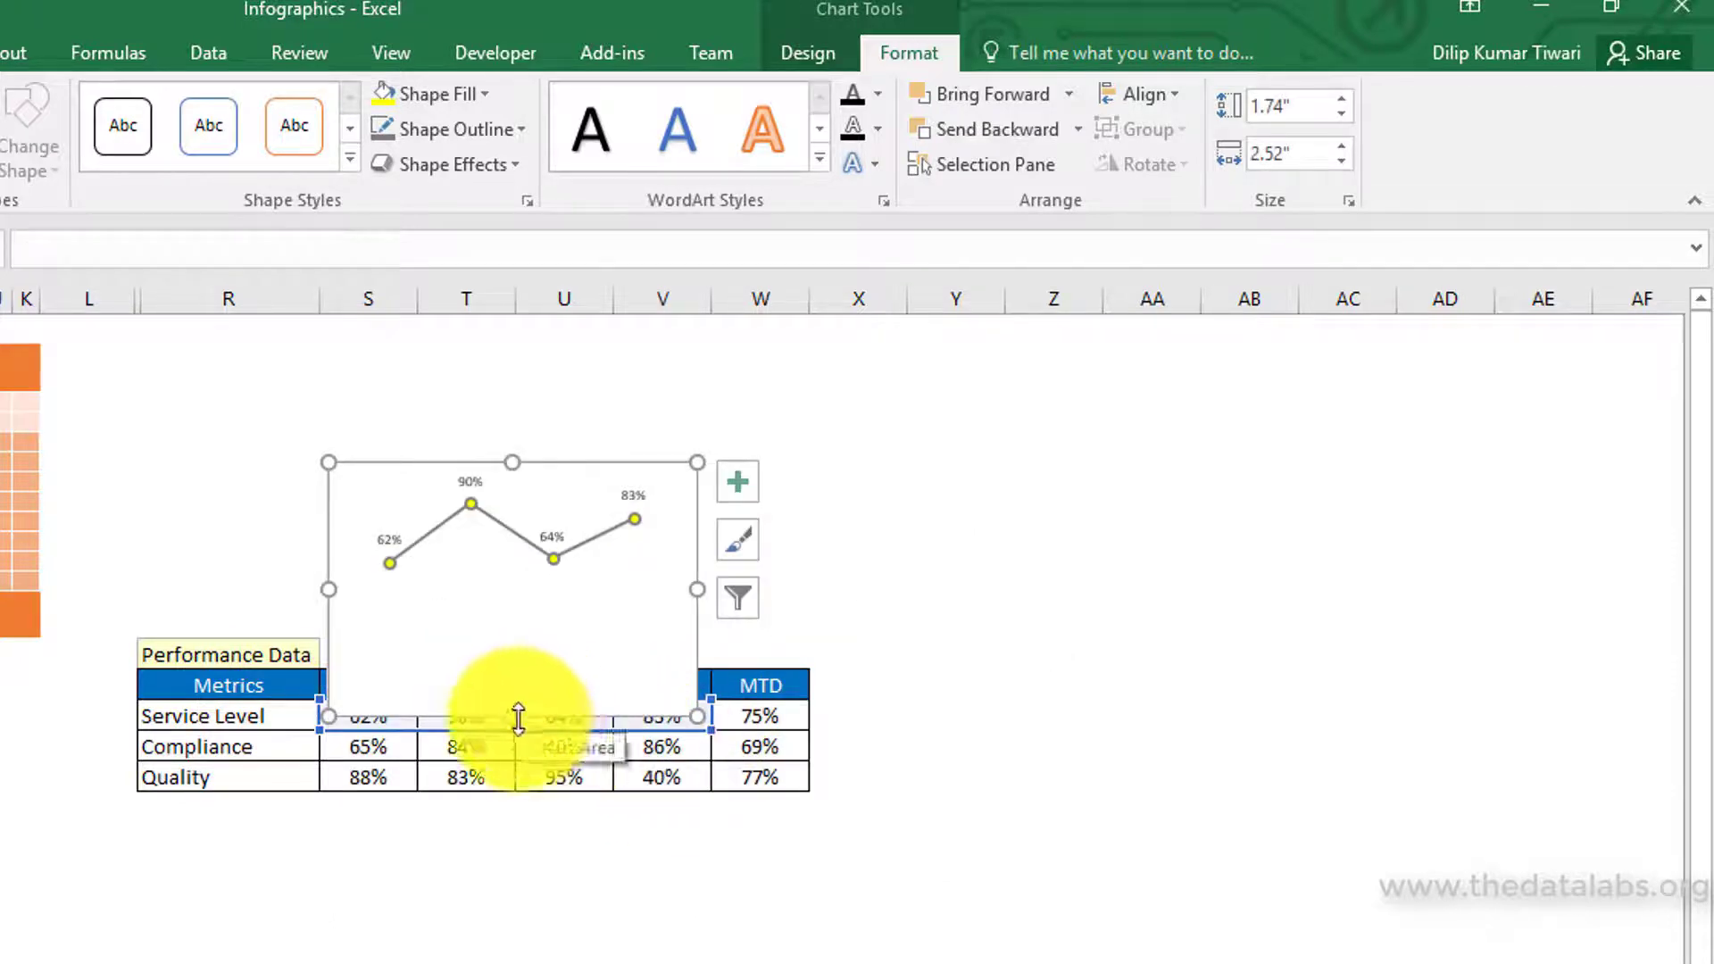
left_click_drag(517, 715, 512, 669)
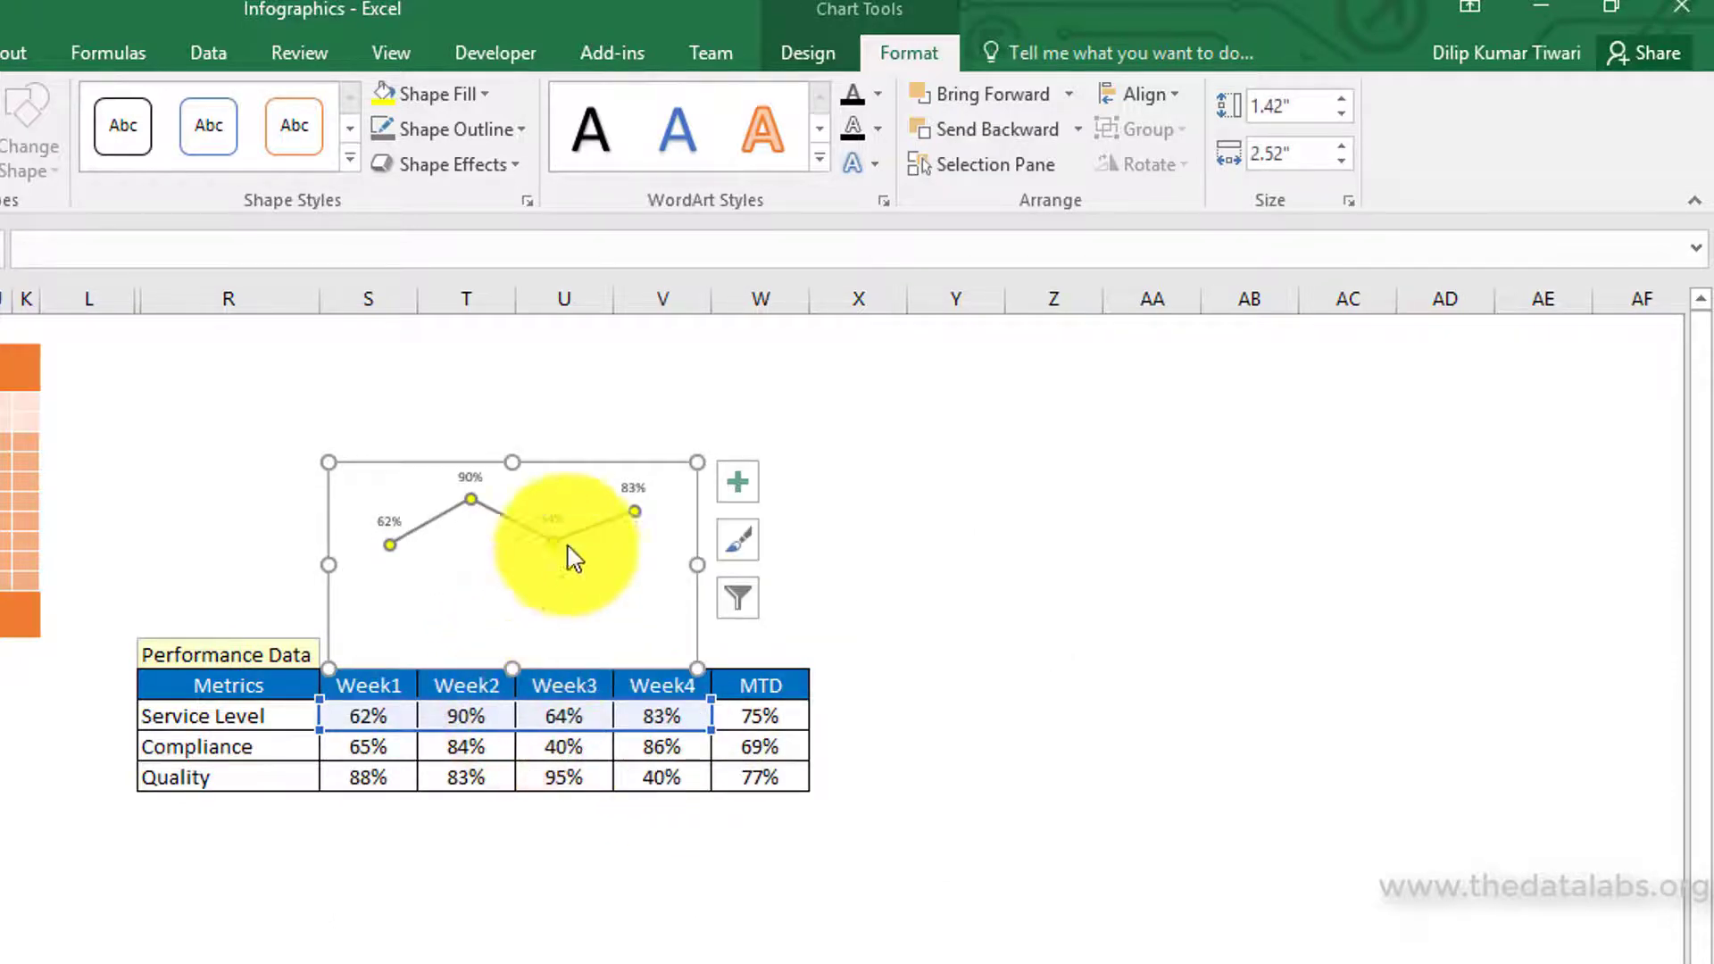
Step: Move the line chart onto the Service Level panel and fit it across columns B to K over grid rows 3 to 9
left_click_drag(572, 478, 402, 416)
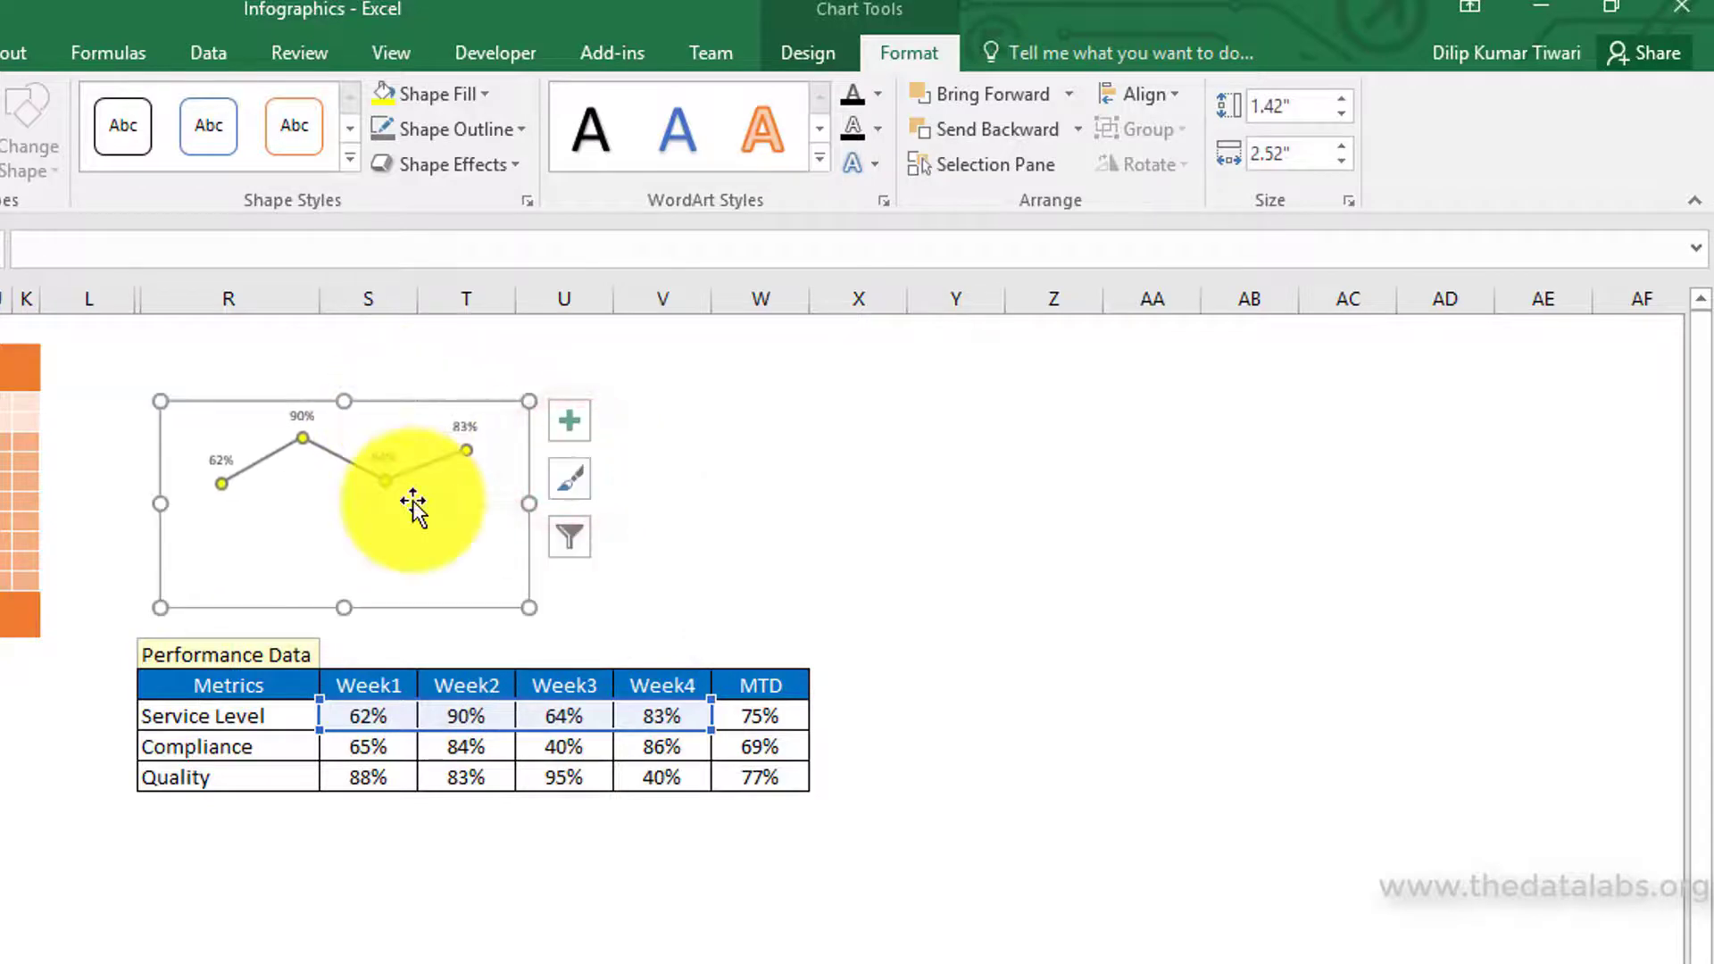
left_click(505, 589)
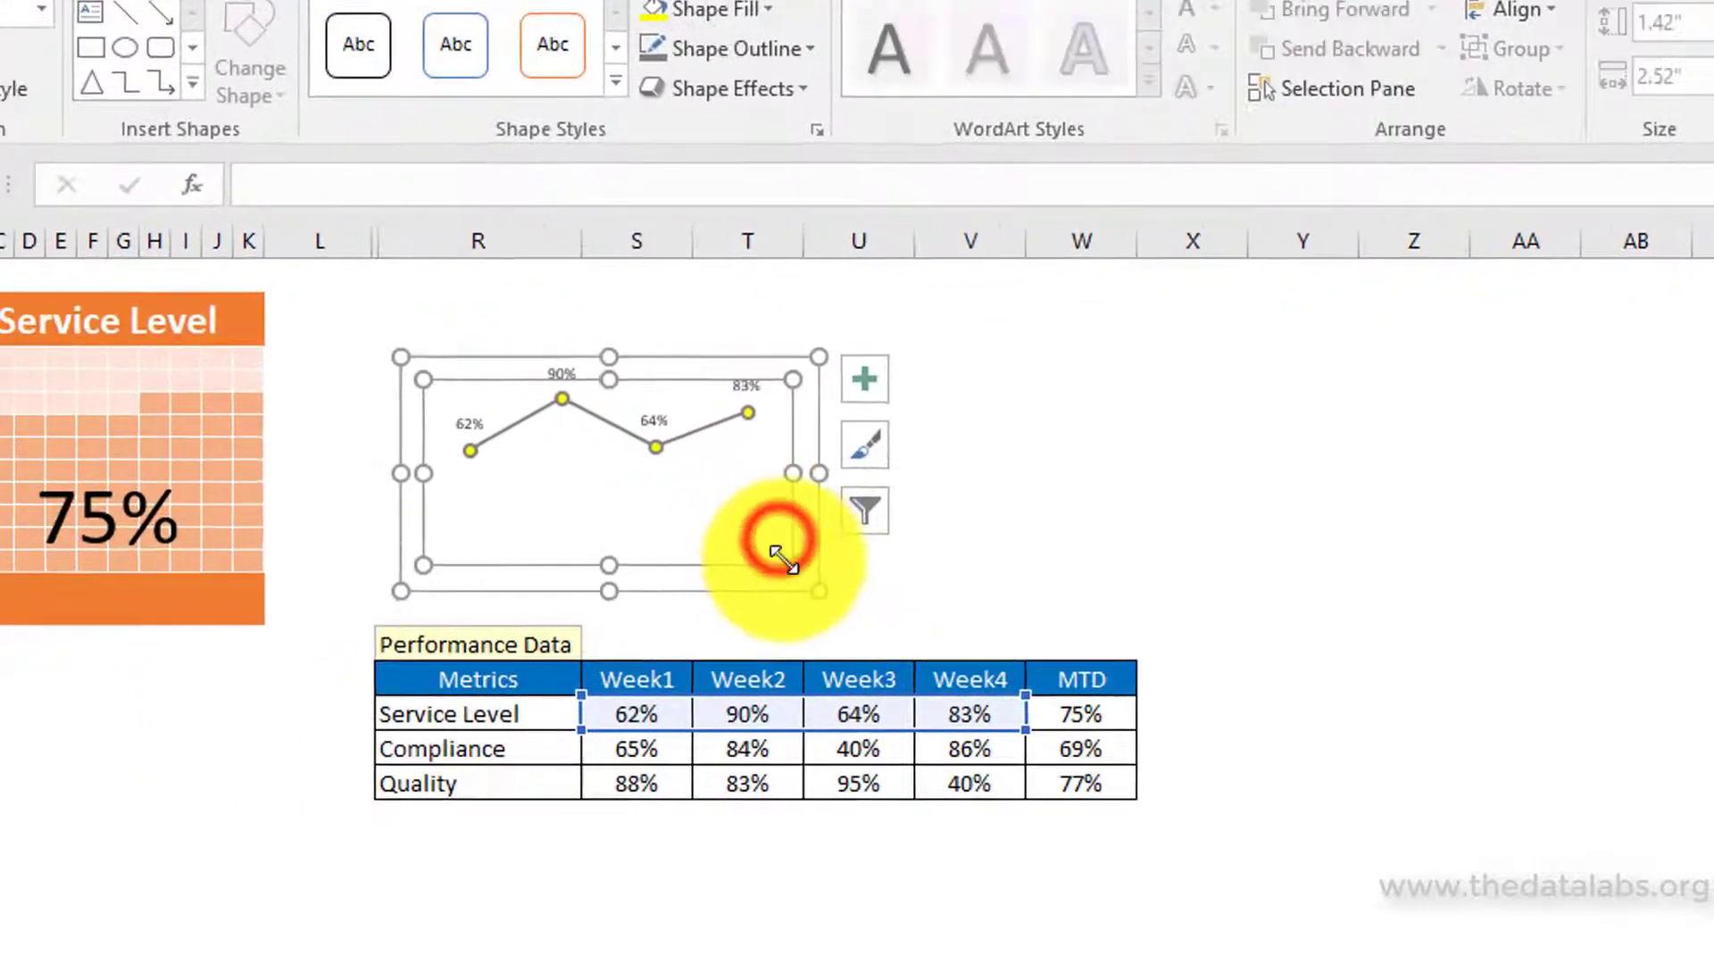
left_click(489, 597)
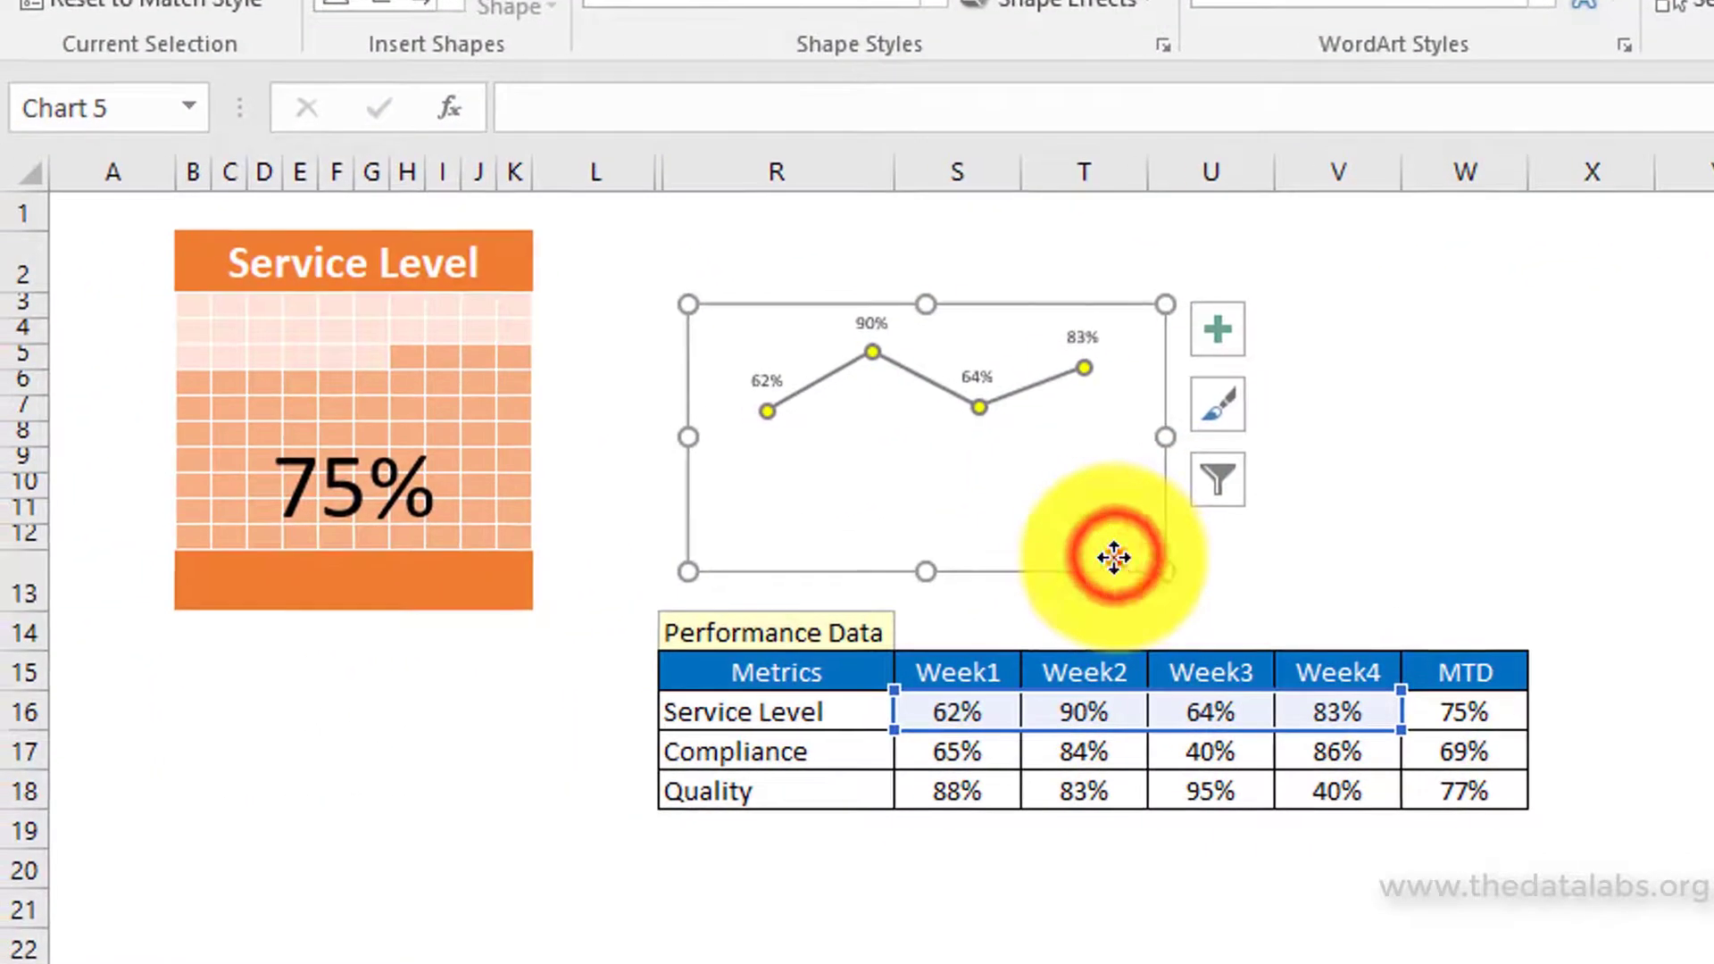
mouse_move(1114, 557)
left_mouse_down()
mouse_move(681, 485)
mouse_move(643, 535)
mouse_move(607, 545)
mouse_move(536, 484)
mouse_move(536, 463)
left_mouse_up()
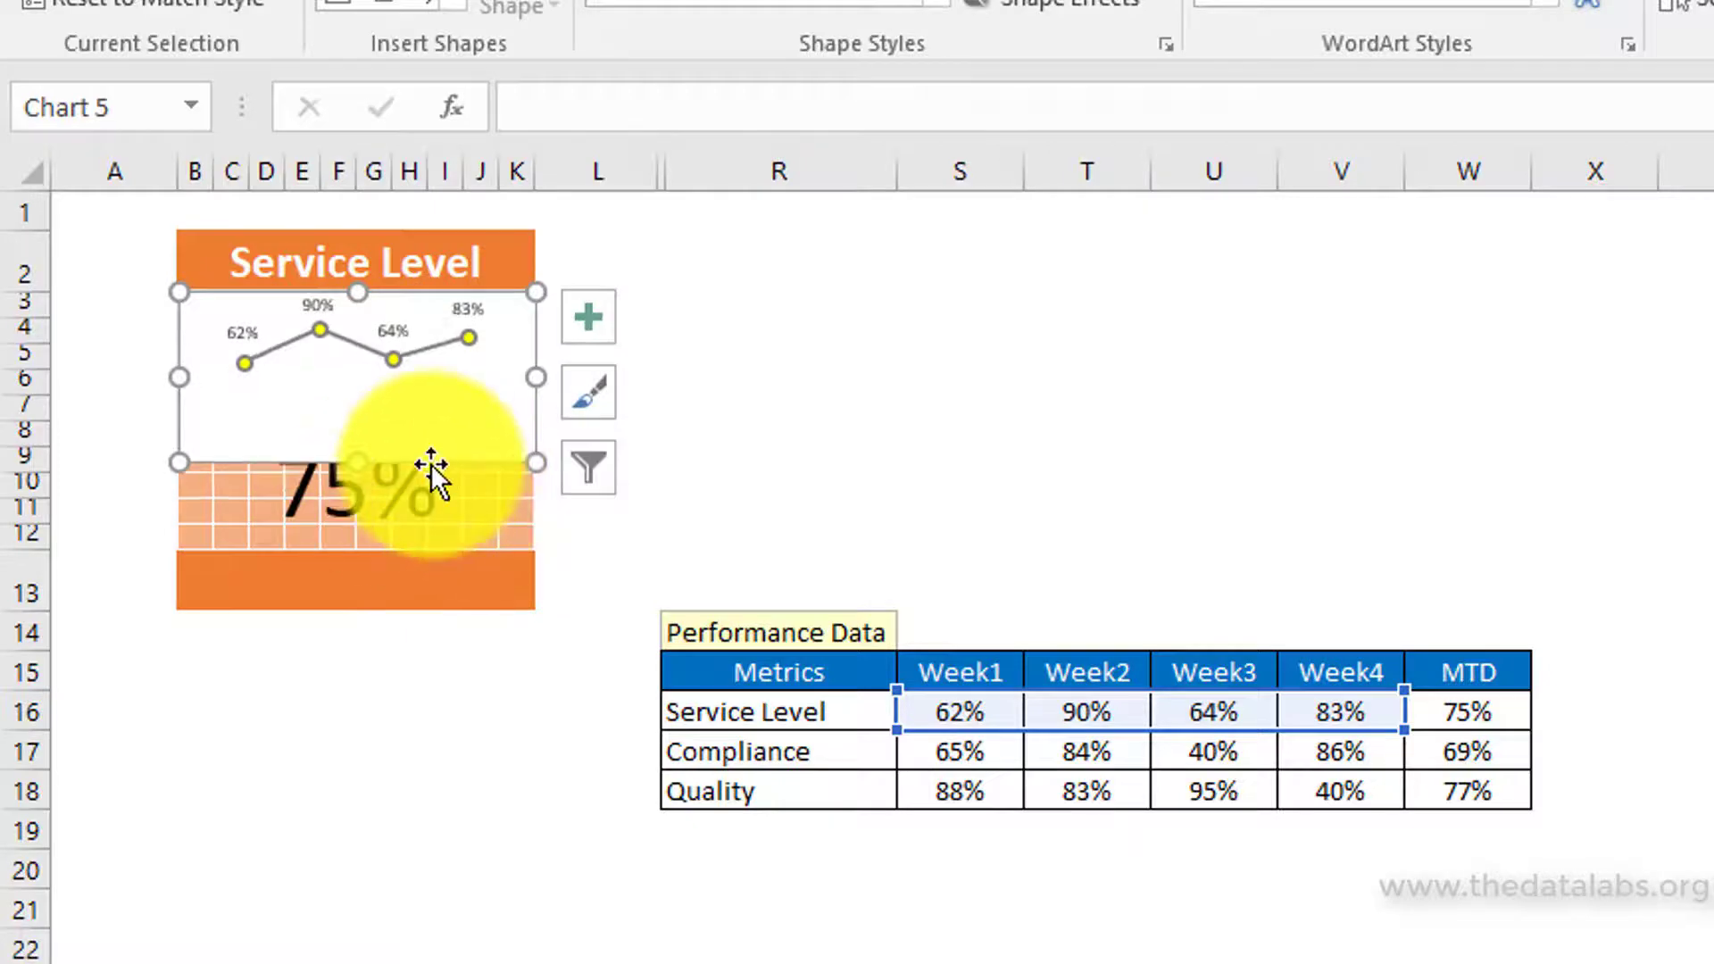
Step: Set the chart area to no outline and no fill so that the grid and percentage show through
left_click(725, 465)
left_click(524, 442)
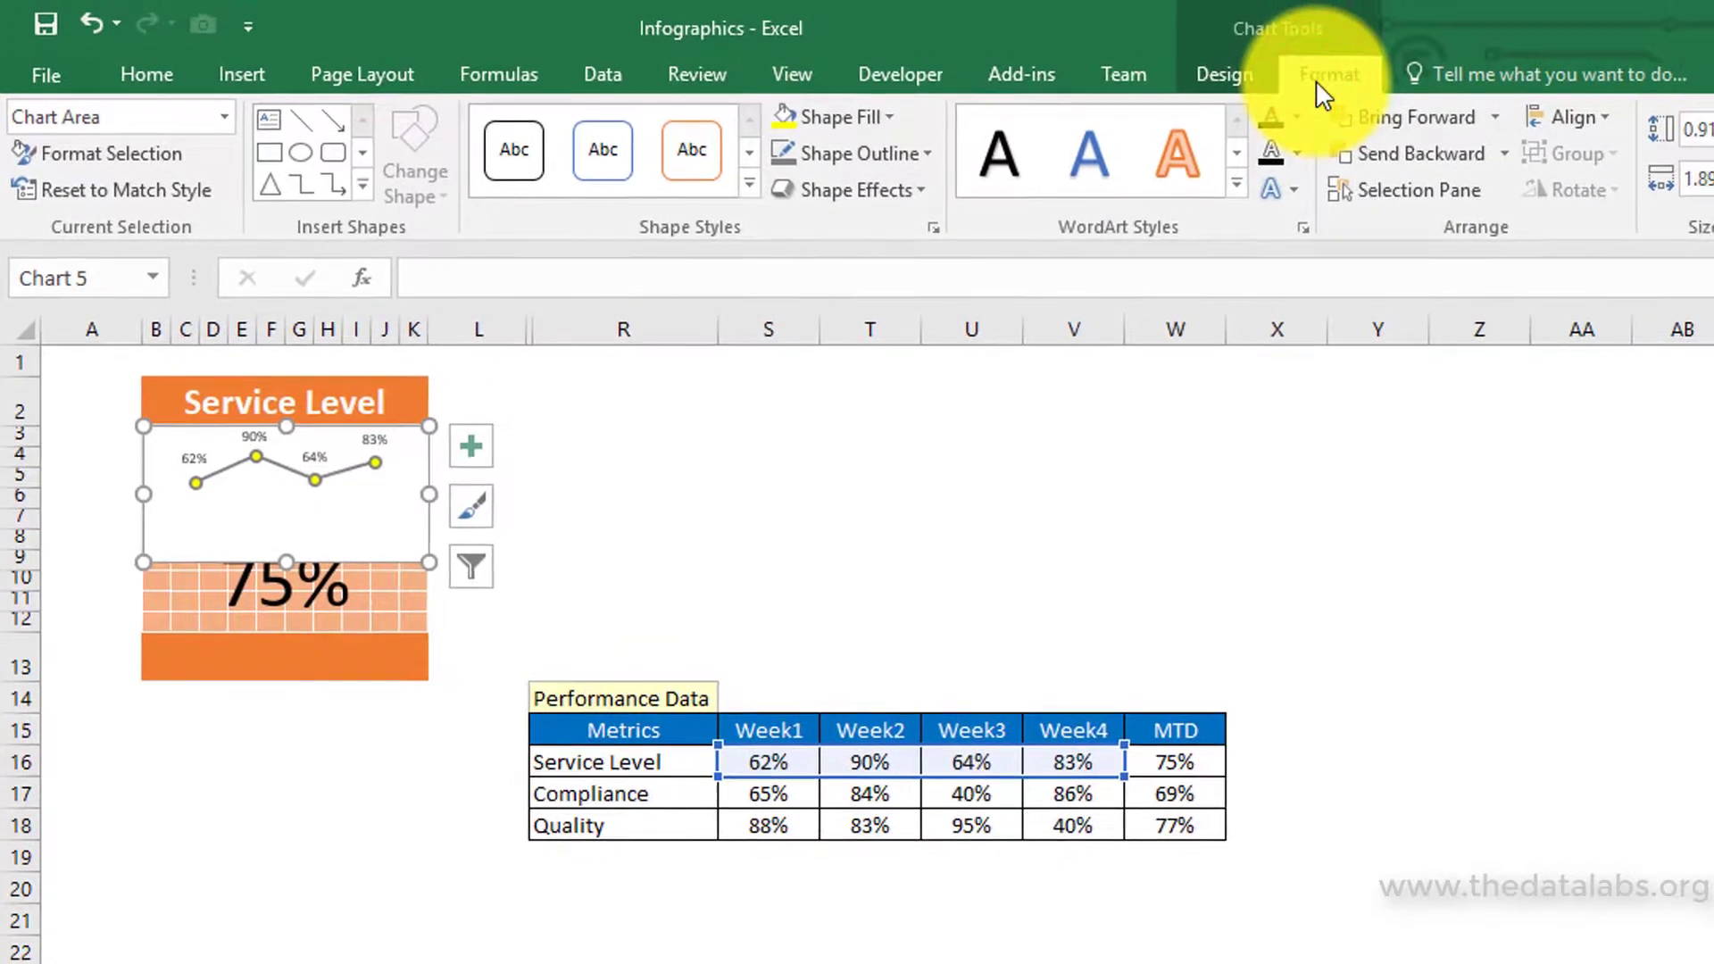
left_click(866, 154)
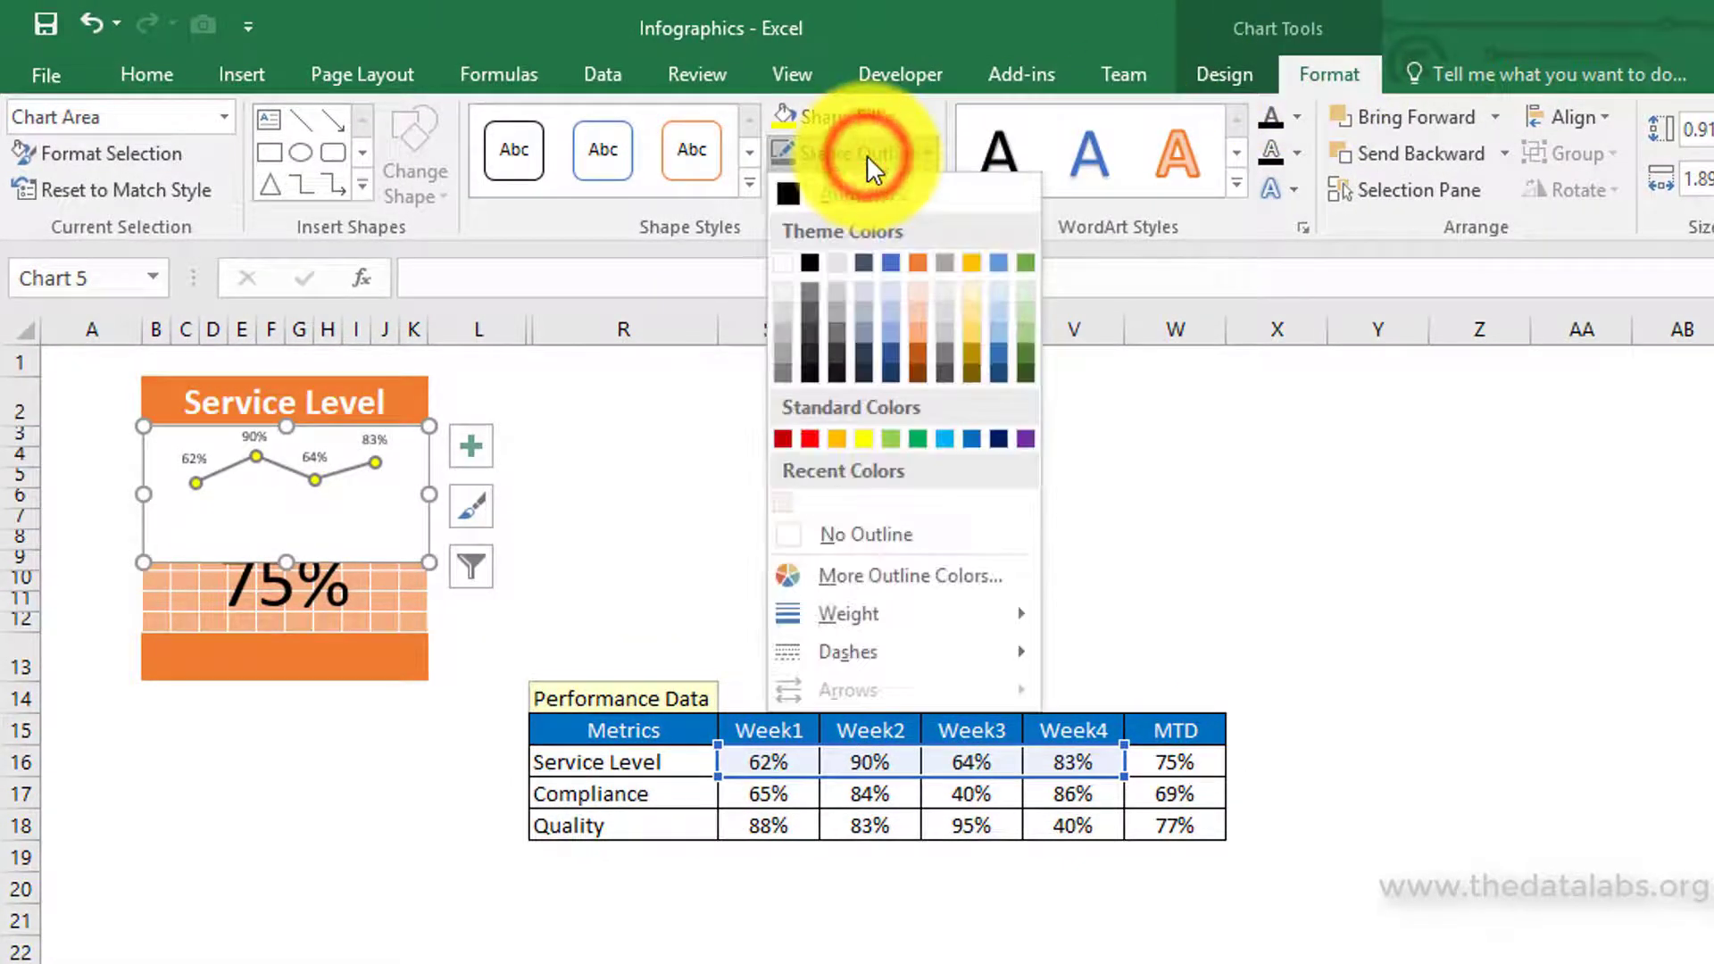
left_click(820, 534)
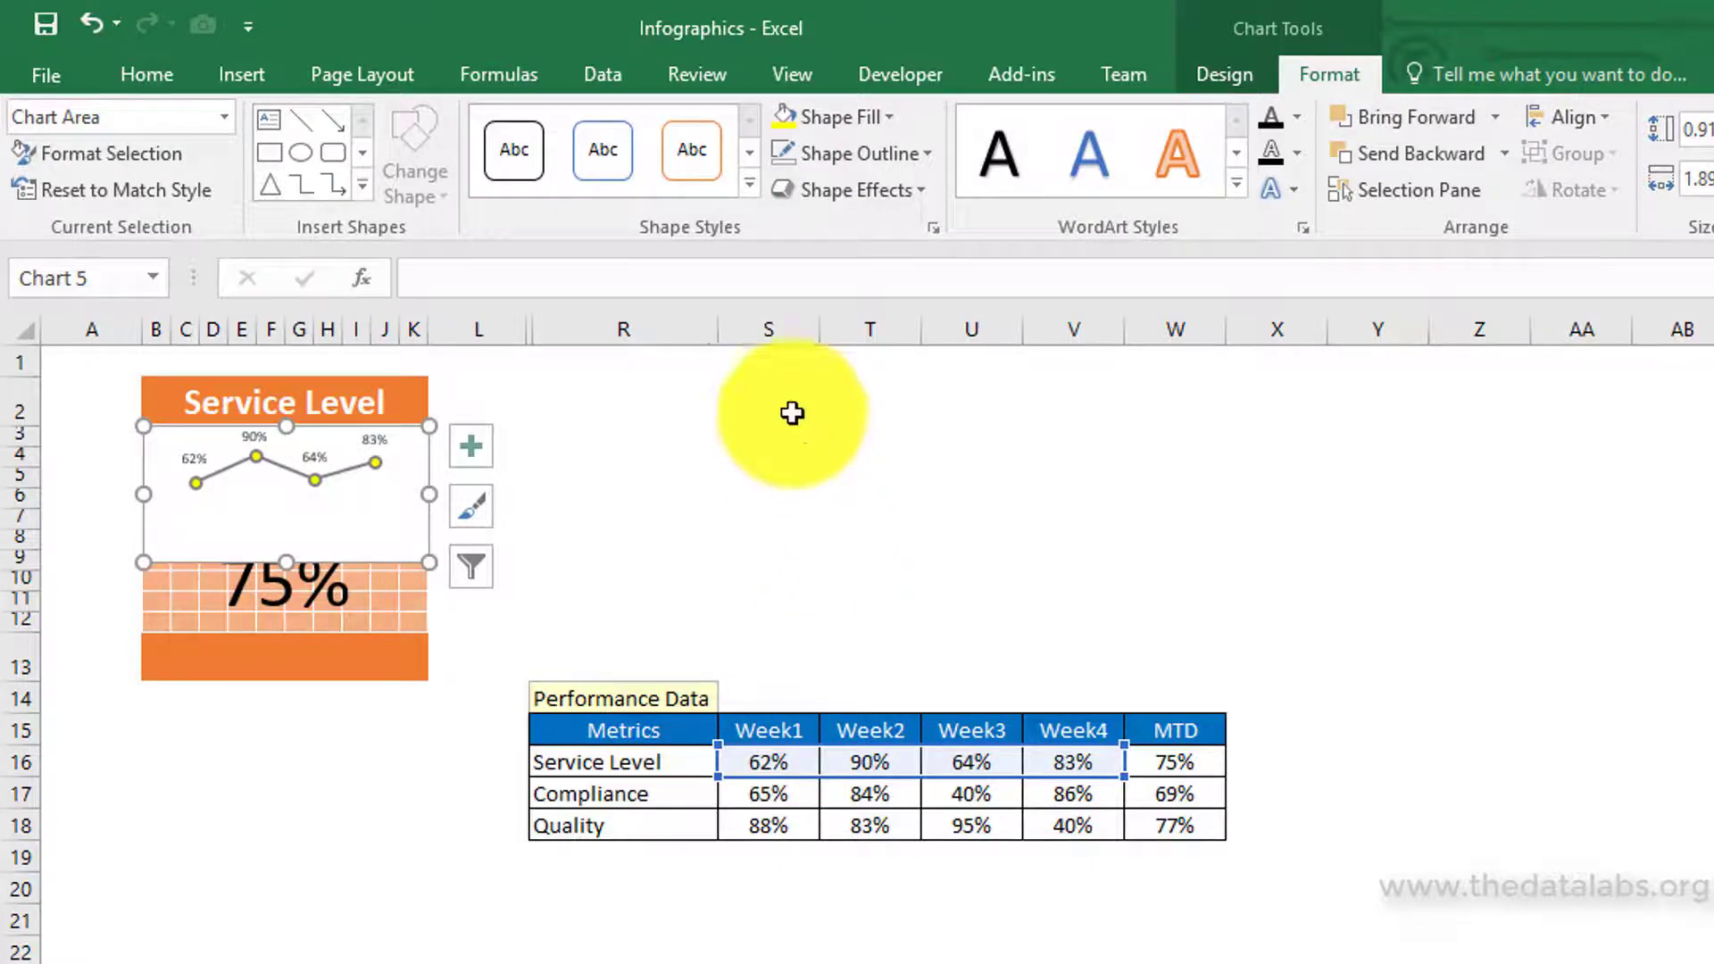
left_click(888, 117)
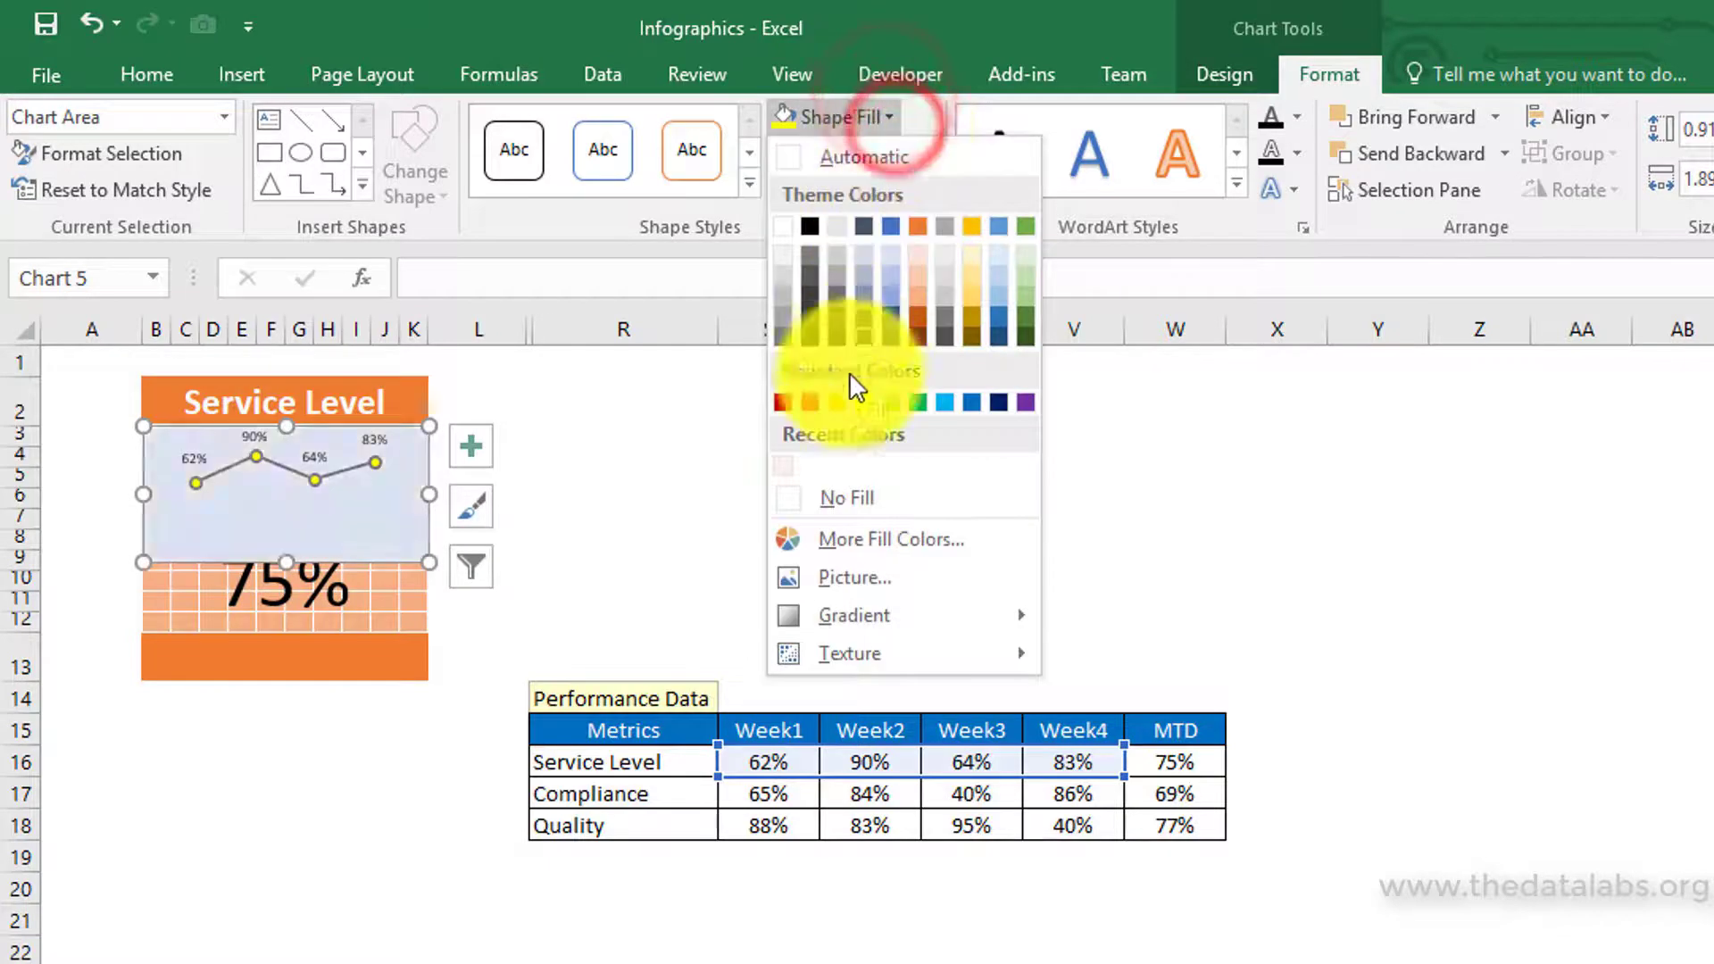
left_click(823, 500)
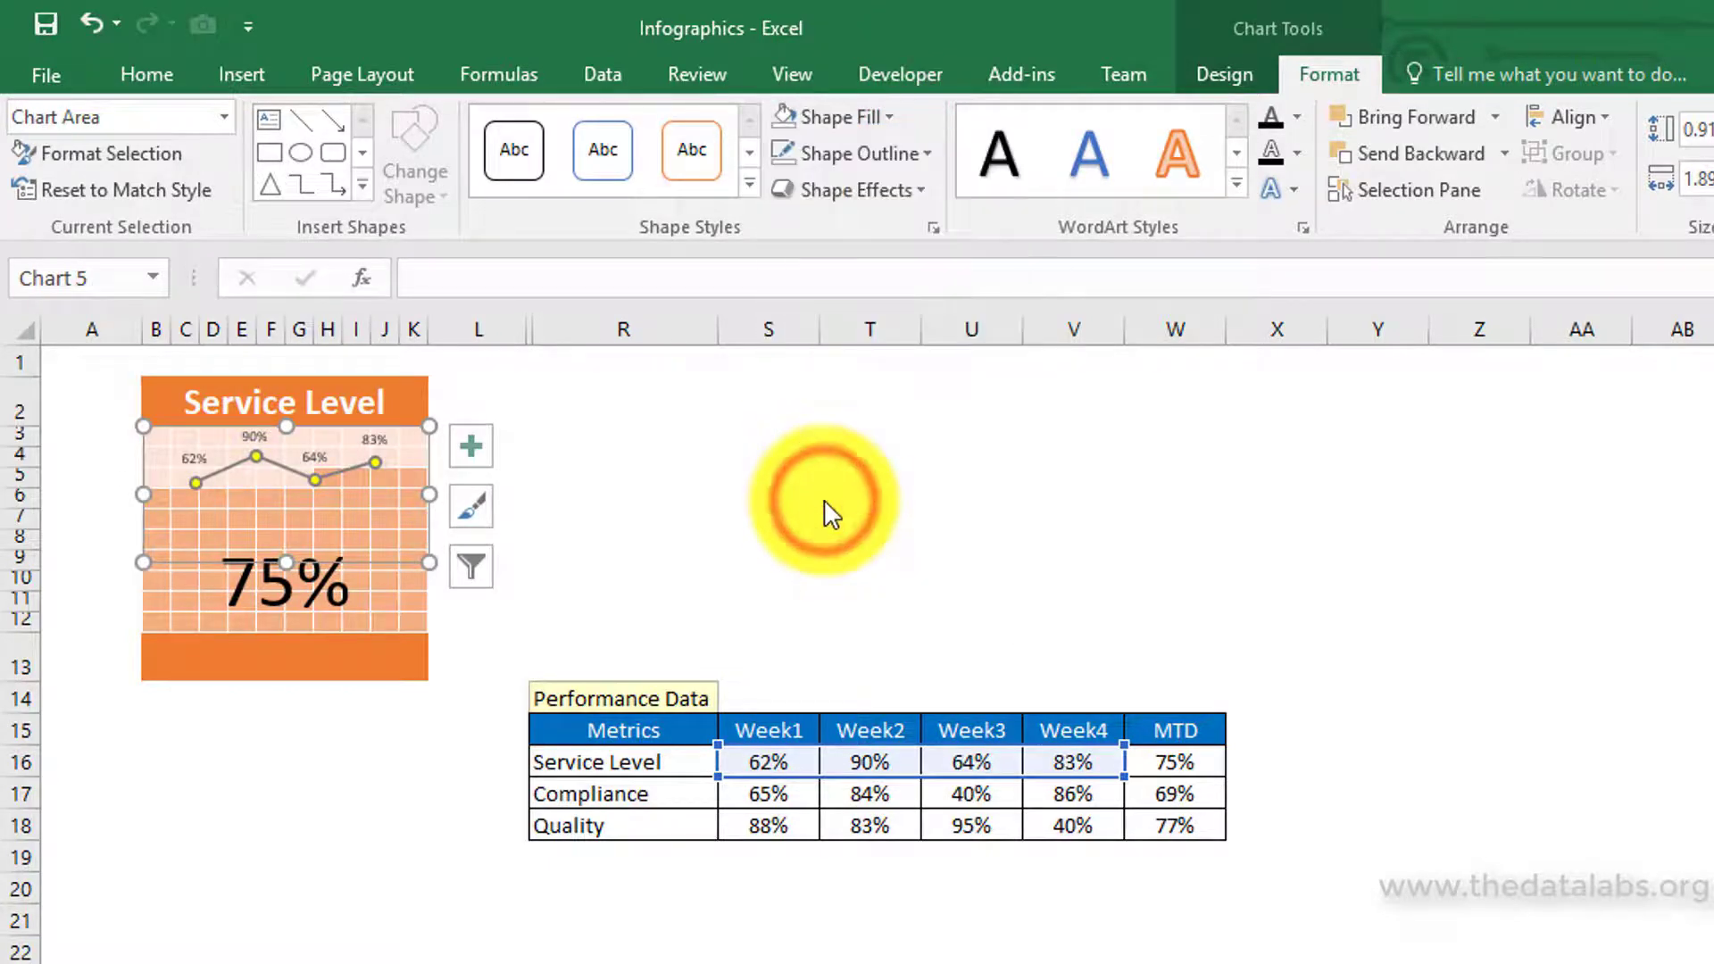
left_click(823, 500)
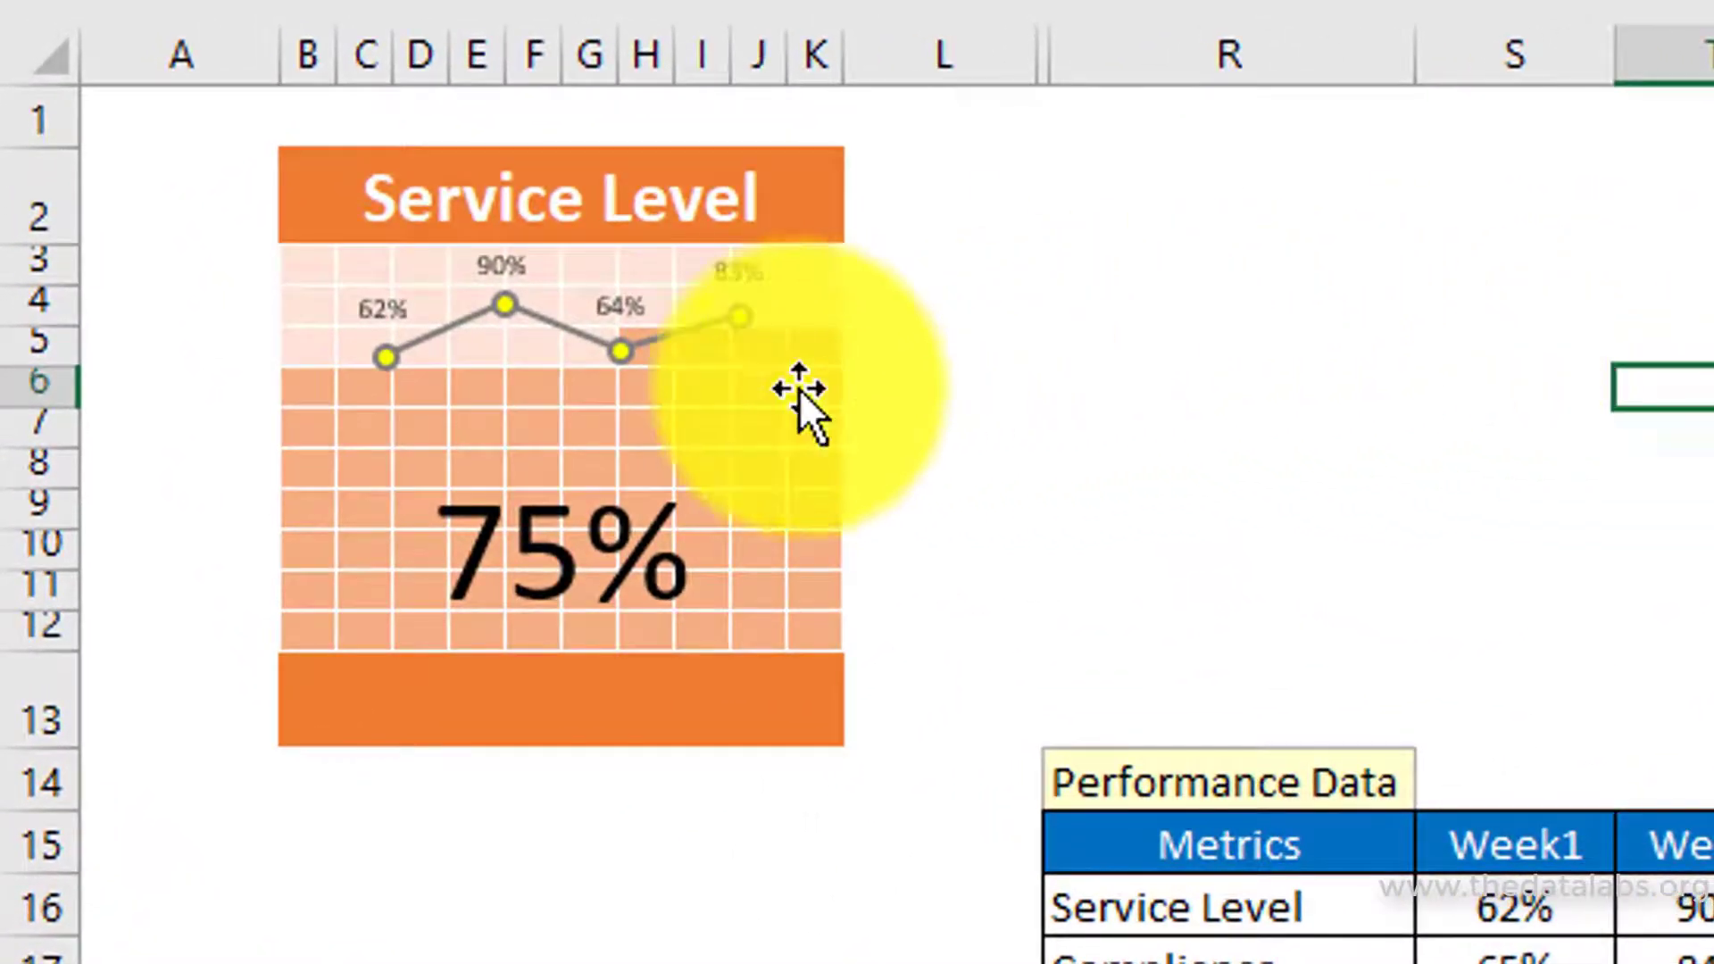
Step: Enlarge the plot area of the Service Level line chart so that it nearly fills the chart area
left_click(741, 375)
left_click(768, 397)
left_click_drag(794, 465, 830, 506)
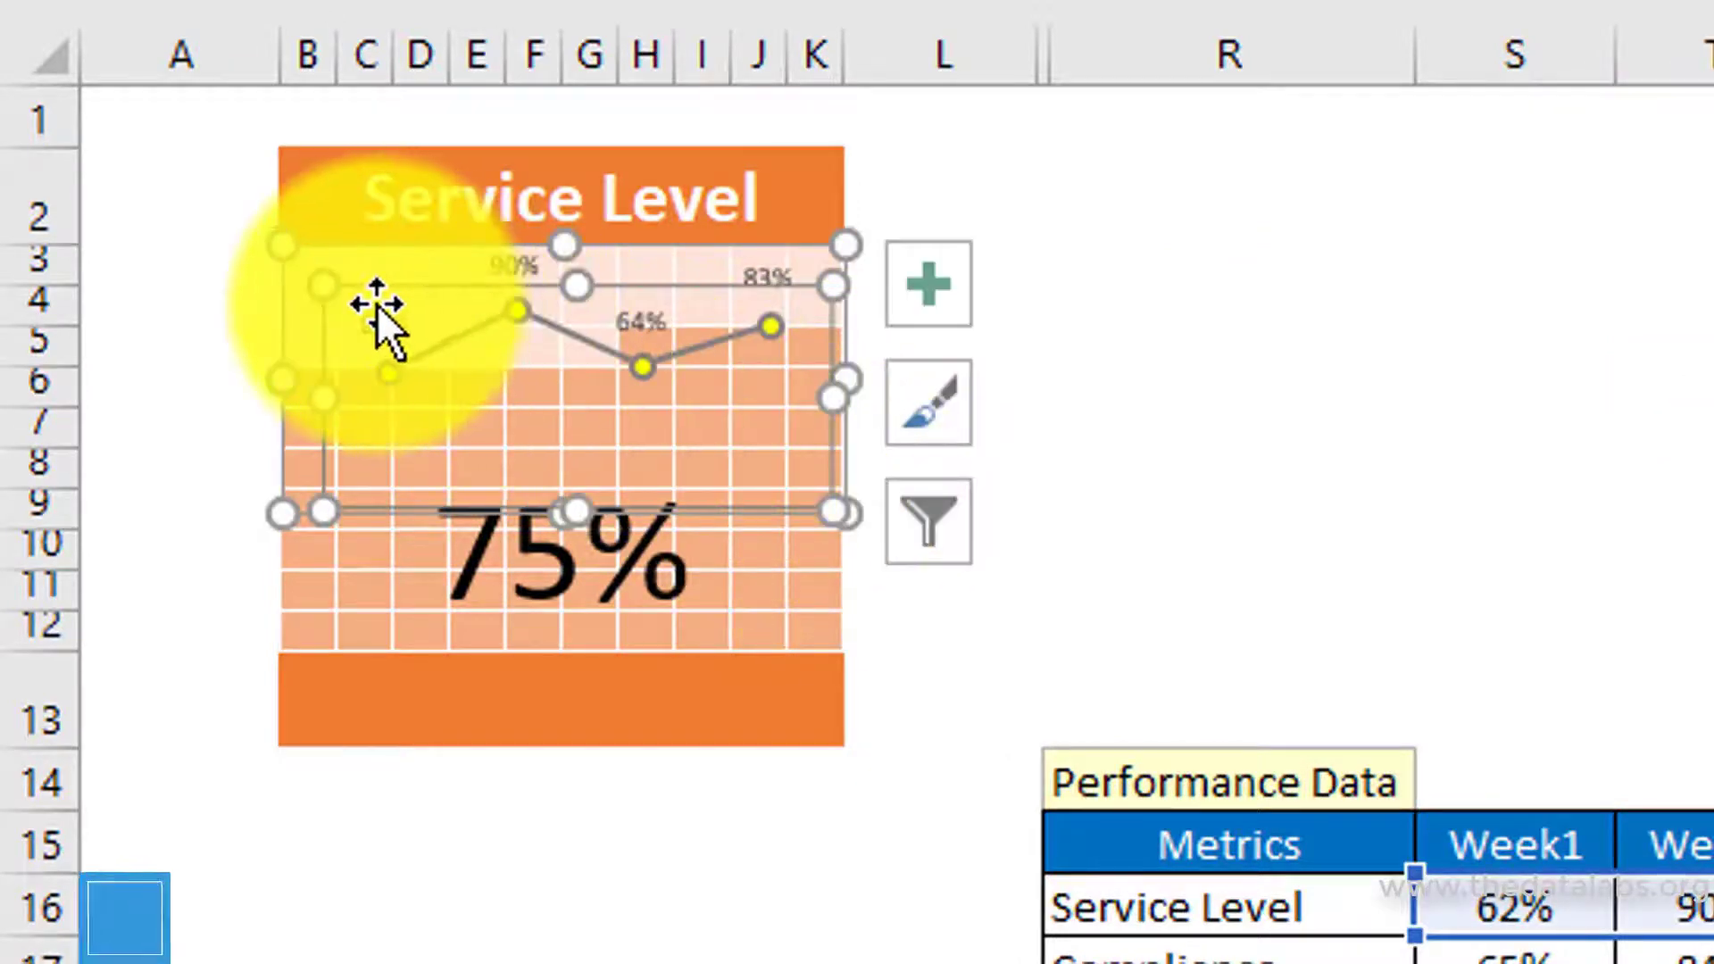
left_click_drag(325, 286, 297, 259)
left_click(415, 332)
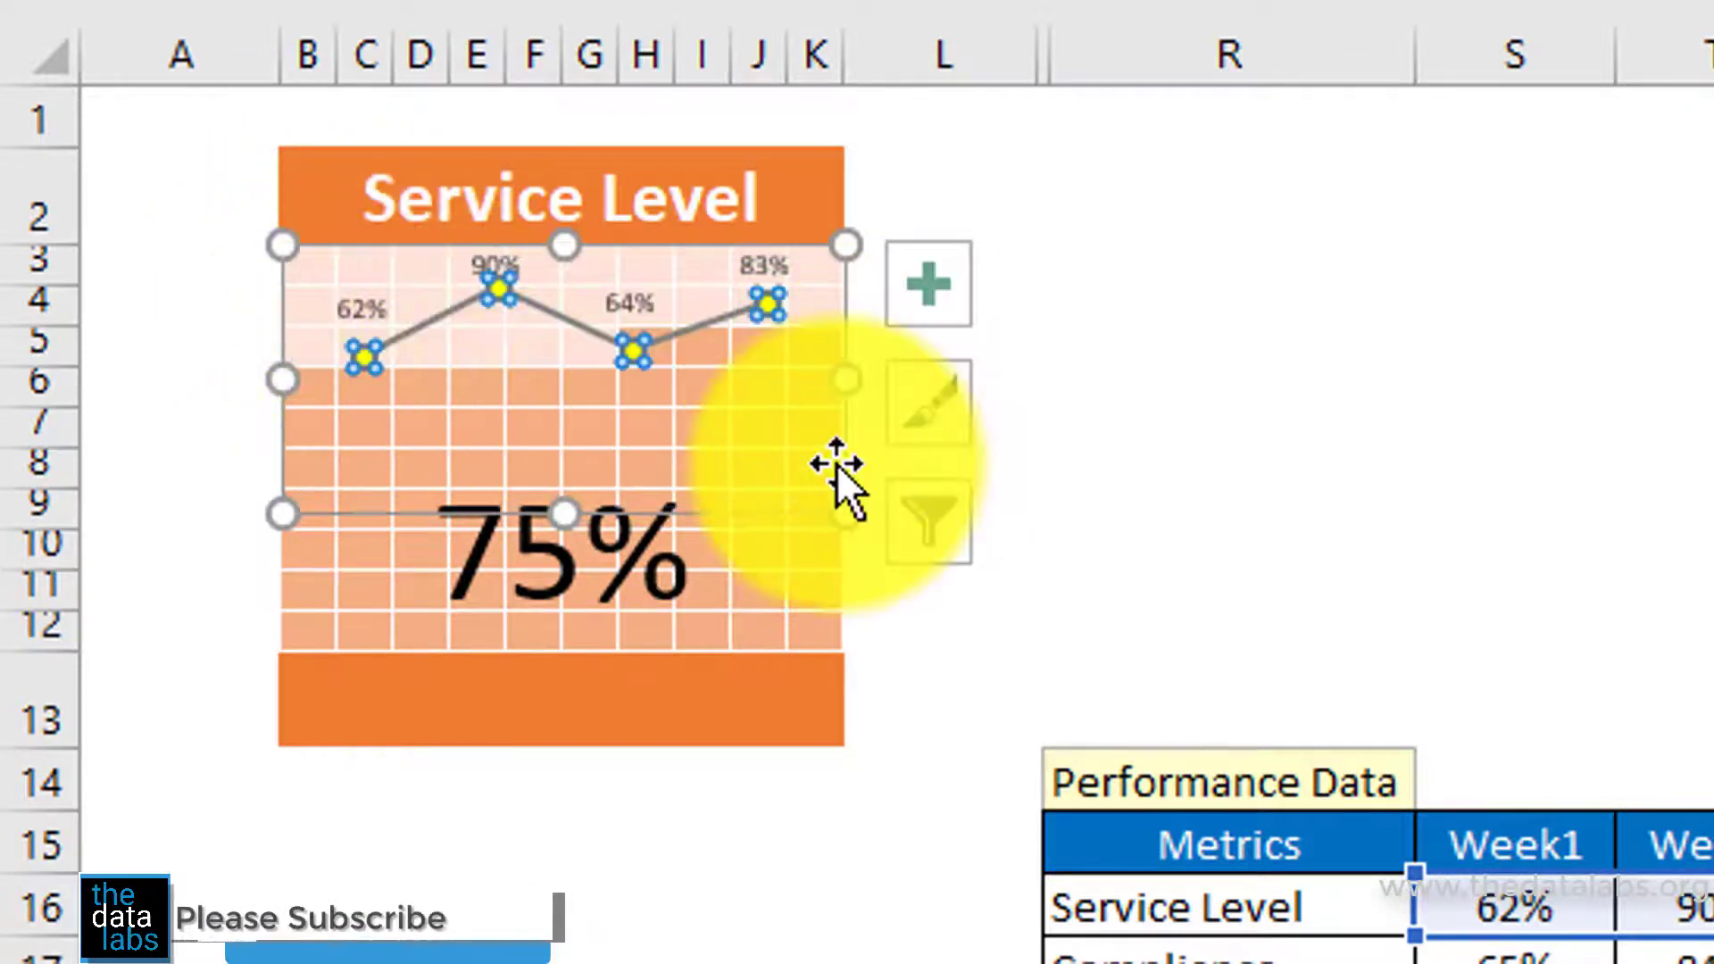
left_click(1518, 268)
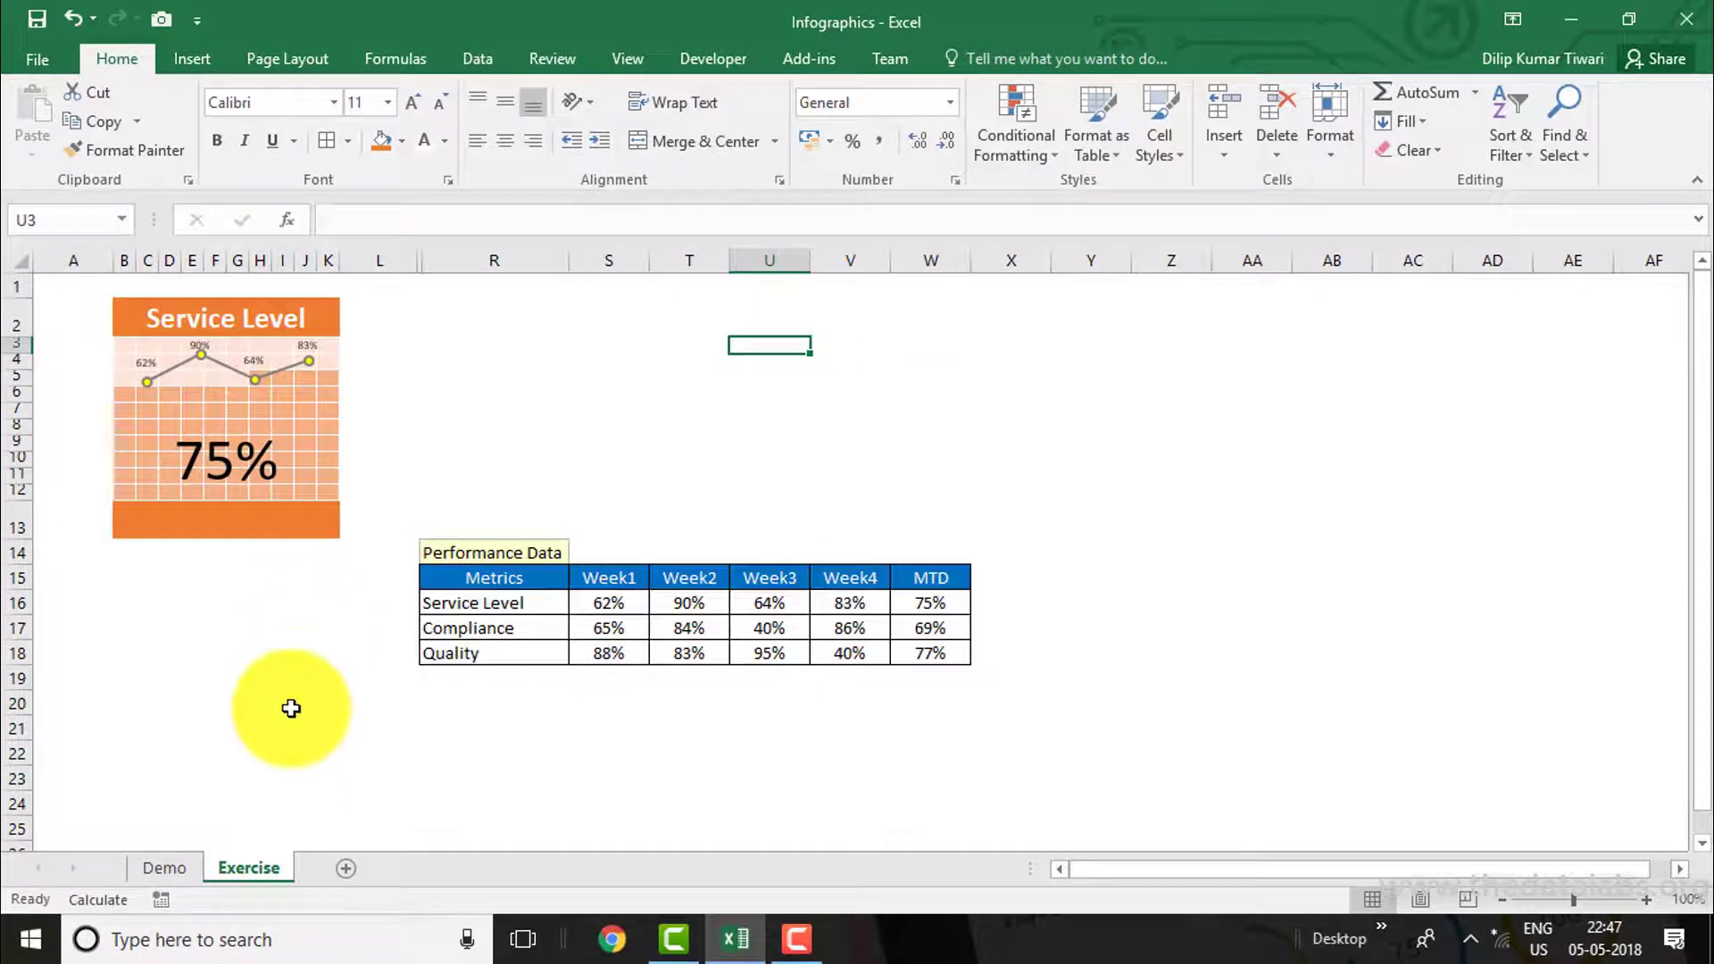
Step: Compare with the Demo sheet and insert blank columns after column L on the Exercise sheet to make room for more panels
left_click(183, 868)
left_click(254, 866)
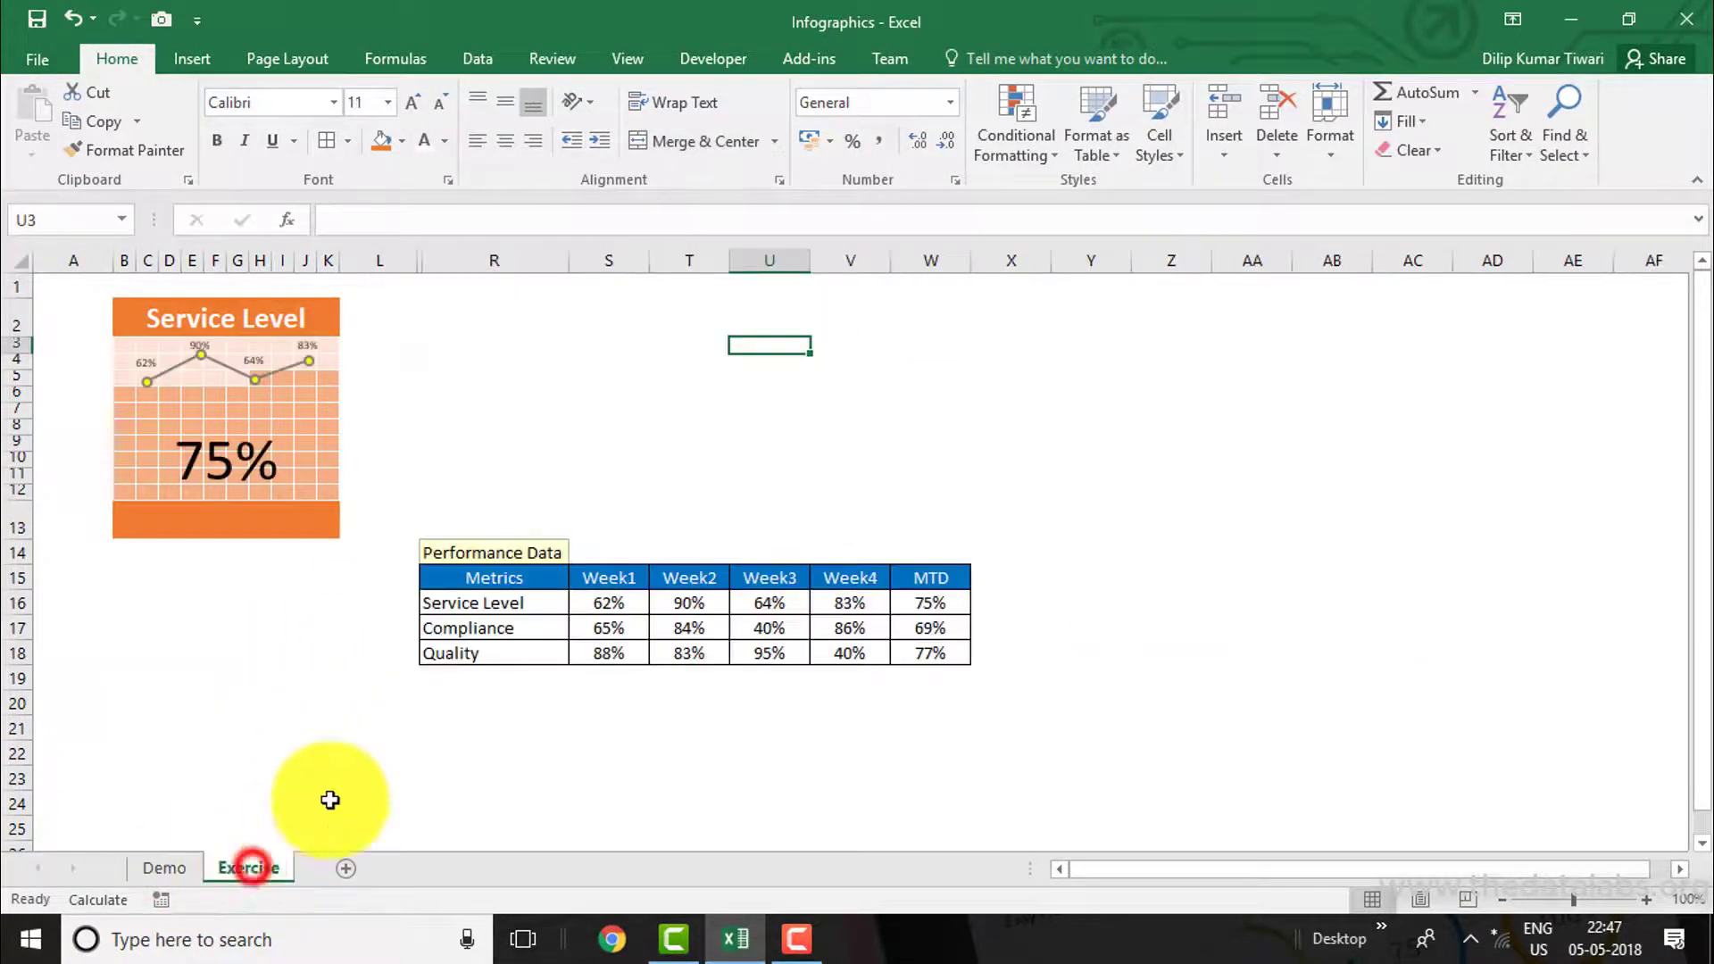
left_click(439, 261)
key("ctrl+z")
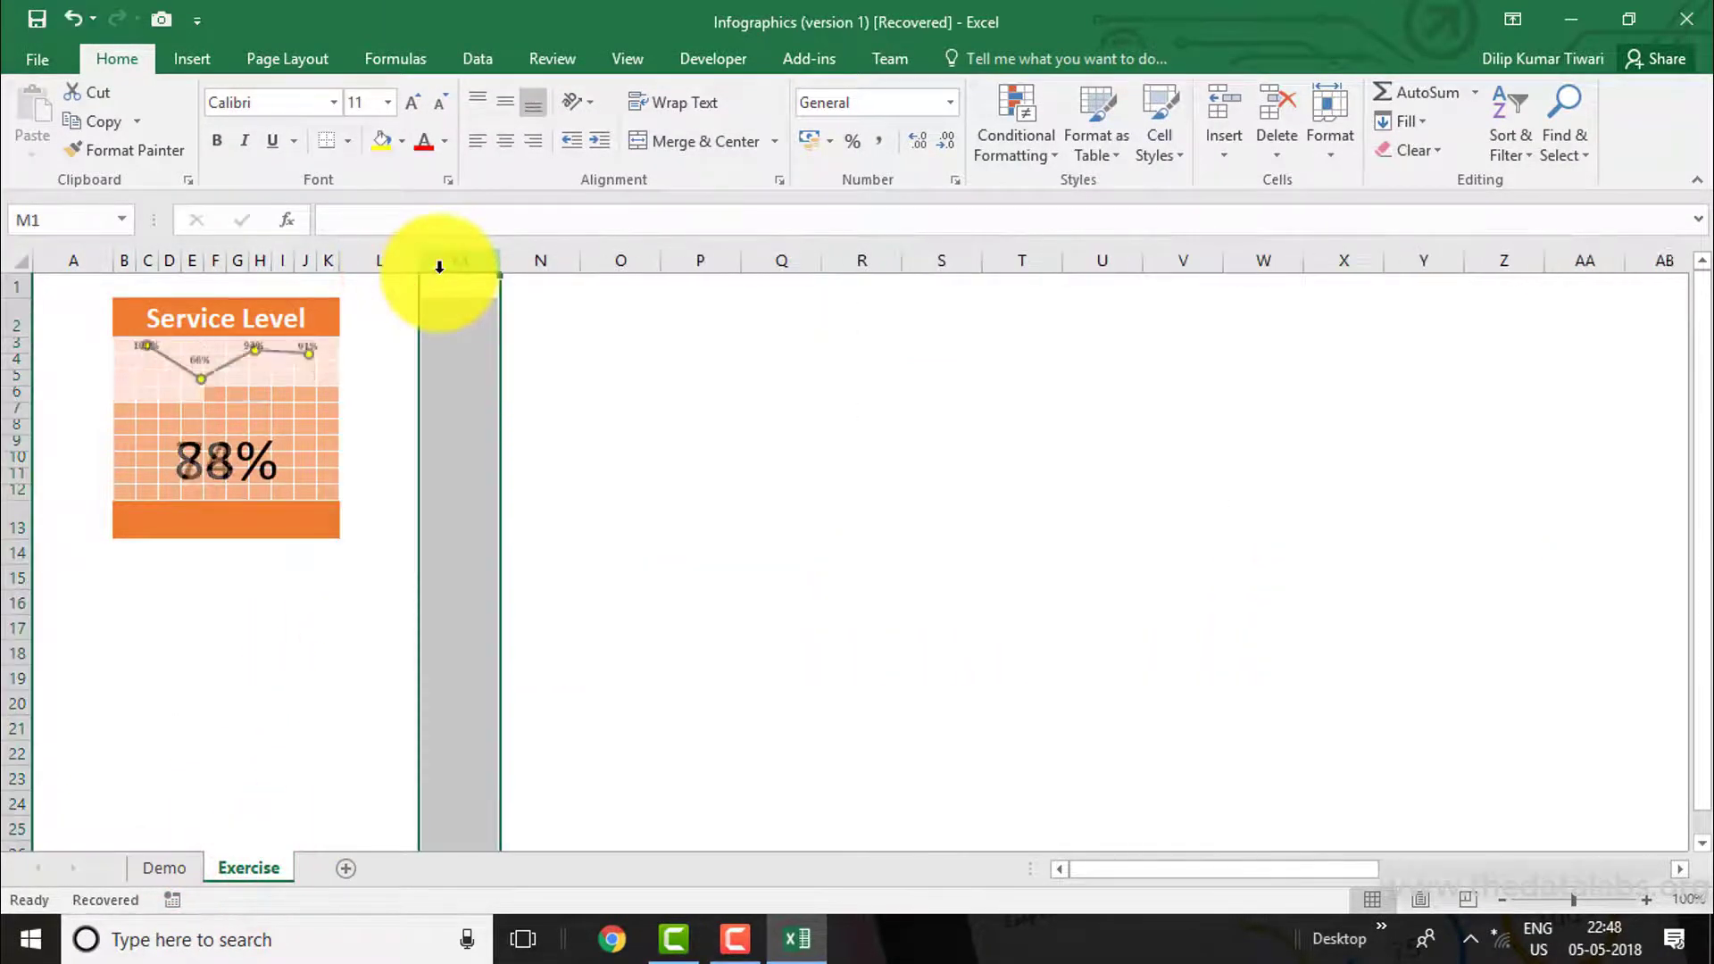
Step: Copy the Service Level panel B2:K13 to M2 and paste its column widths so the copy matches the original
left_click_drag(143, 319, 309, 516)
key("ctrl+c")
left_click(464, 310)
key("ctrl+v")
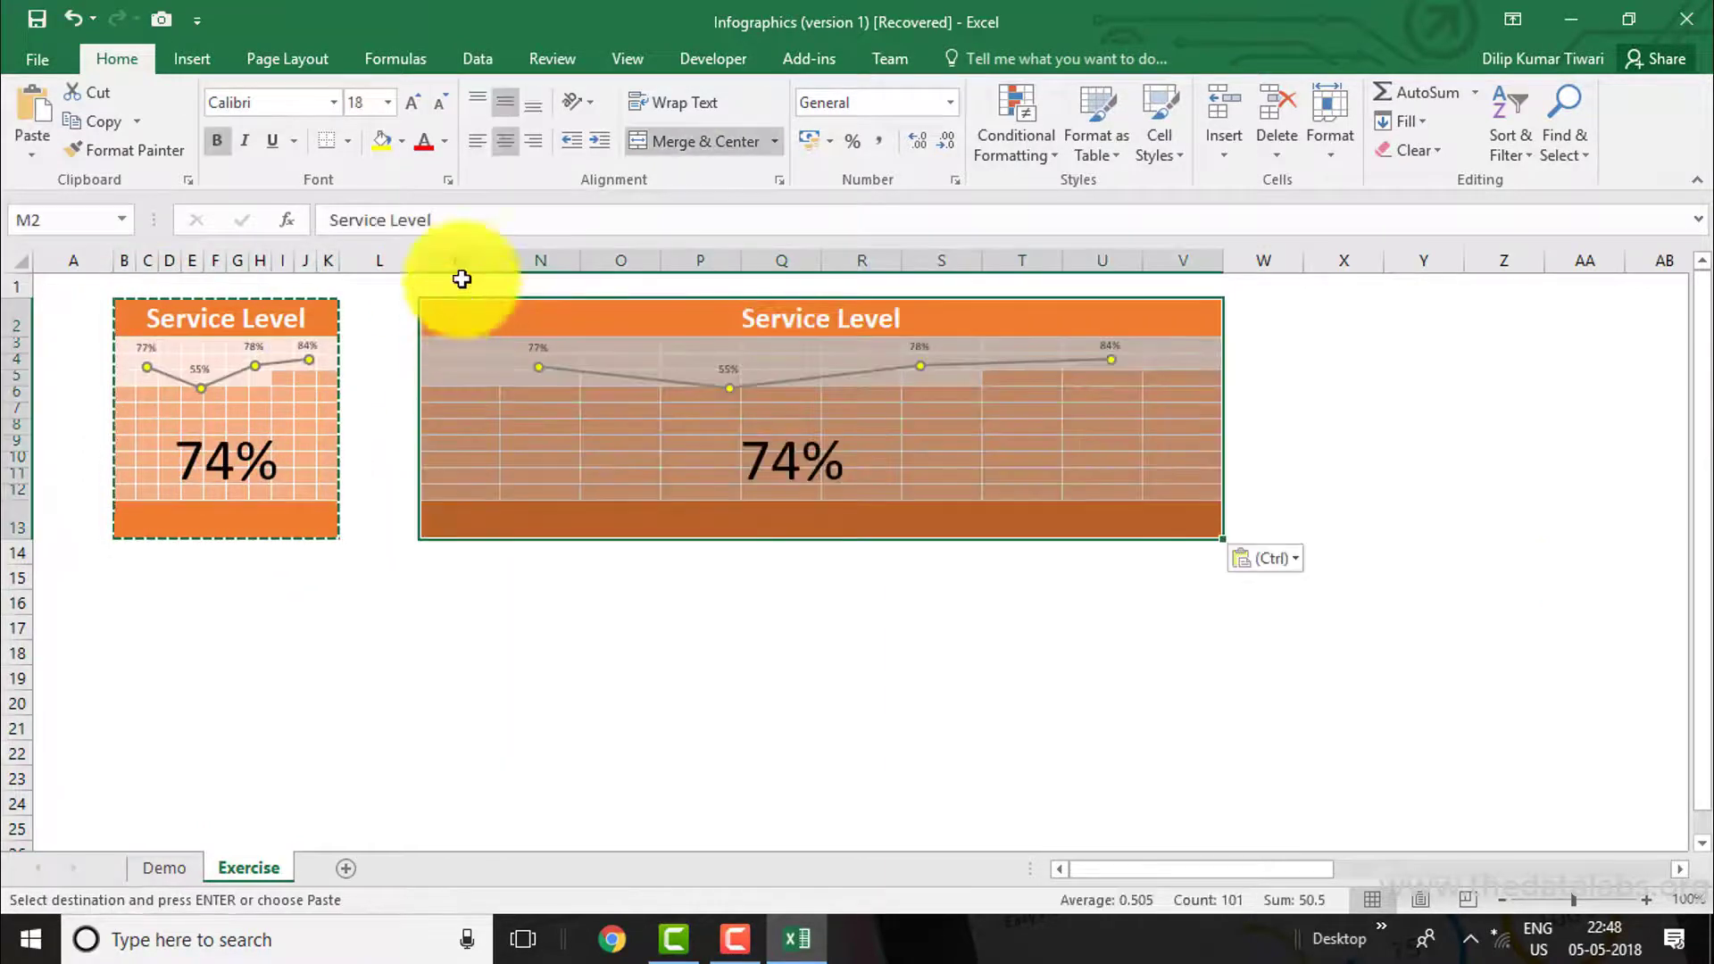
left_click(32, 154)
left_click(115, 398)
left_click(592, 530)
left_click(656, 790)
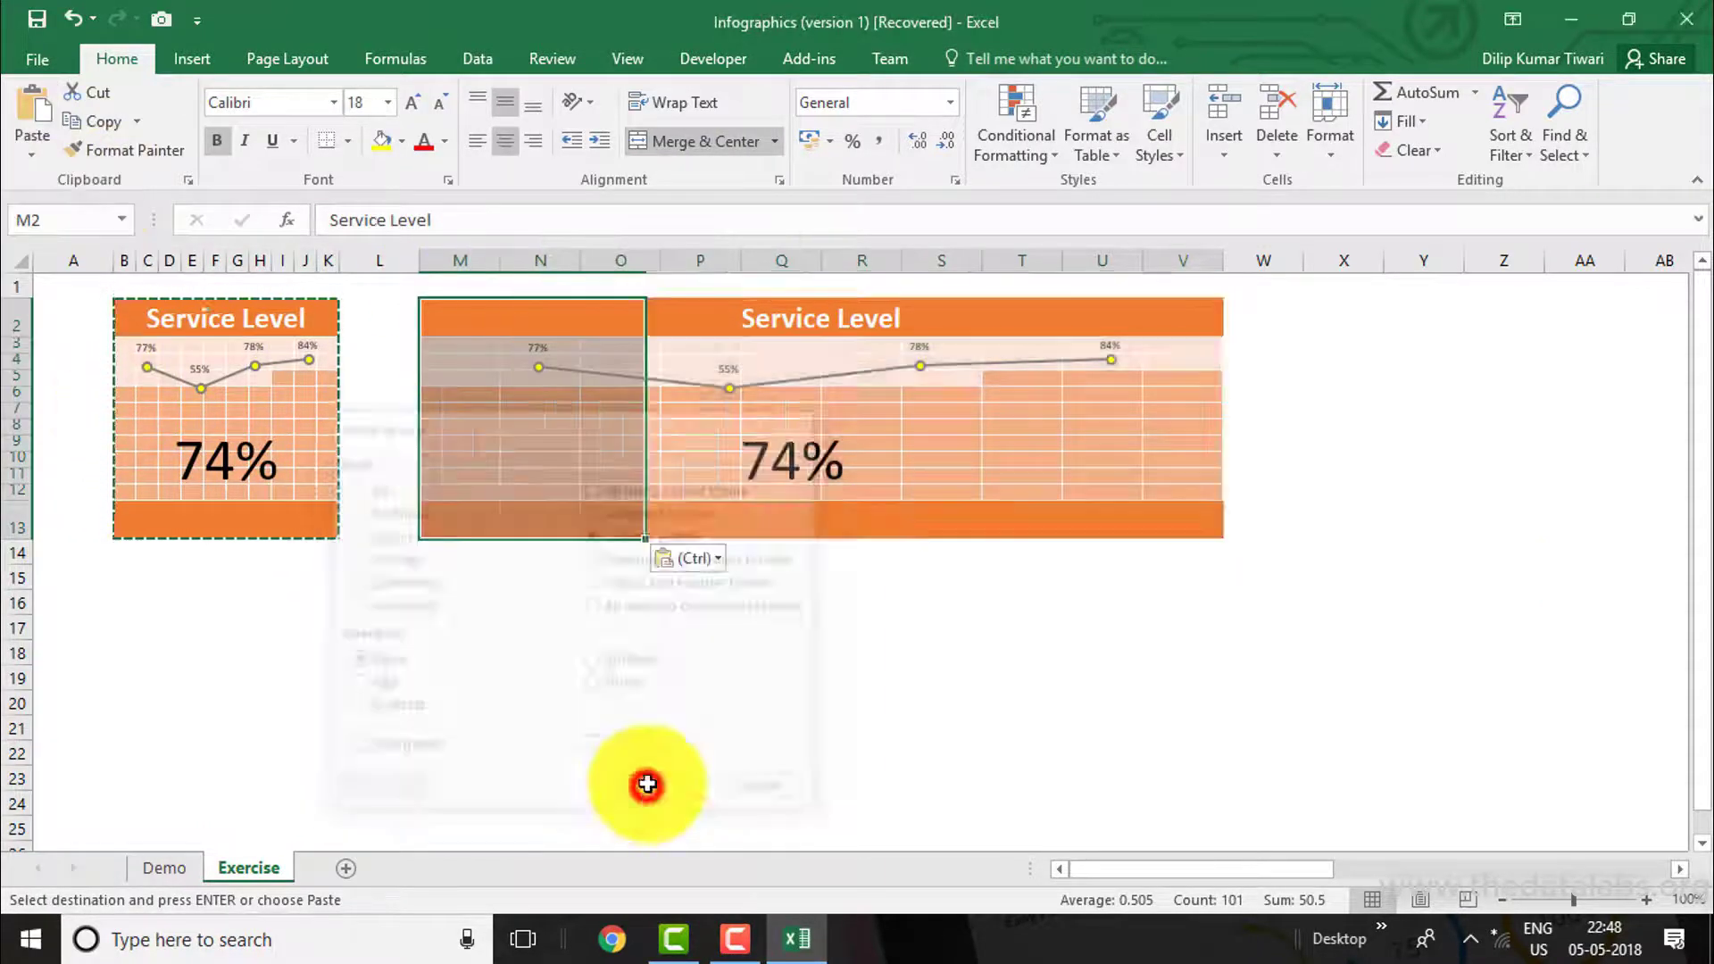
Step: Copy the second panel to X2 and paste its column widths to form a third panel
left_click_drag(460, 311, 638, 528)
key("ctrl+c")
left_click(765, 318)
key("ctrl+v")
left_click(32, 154)
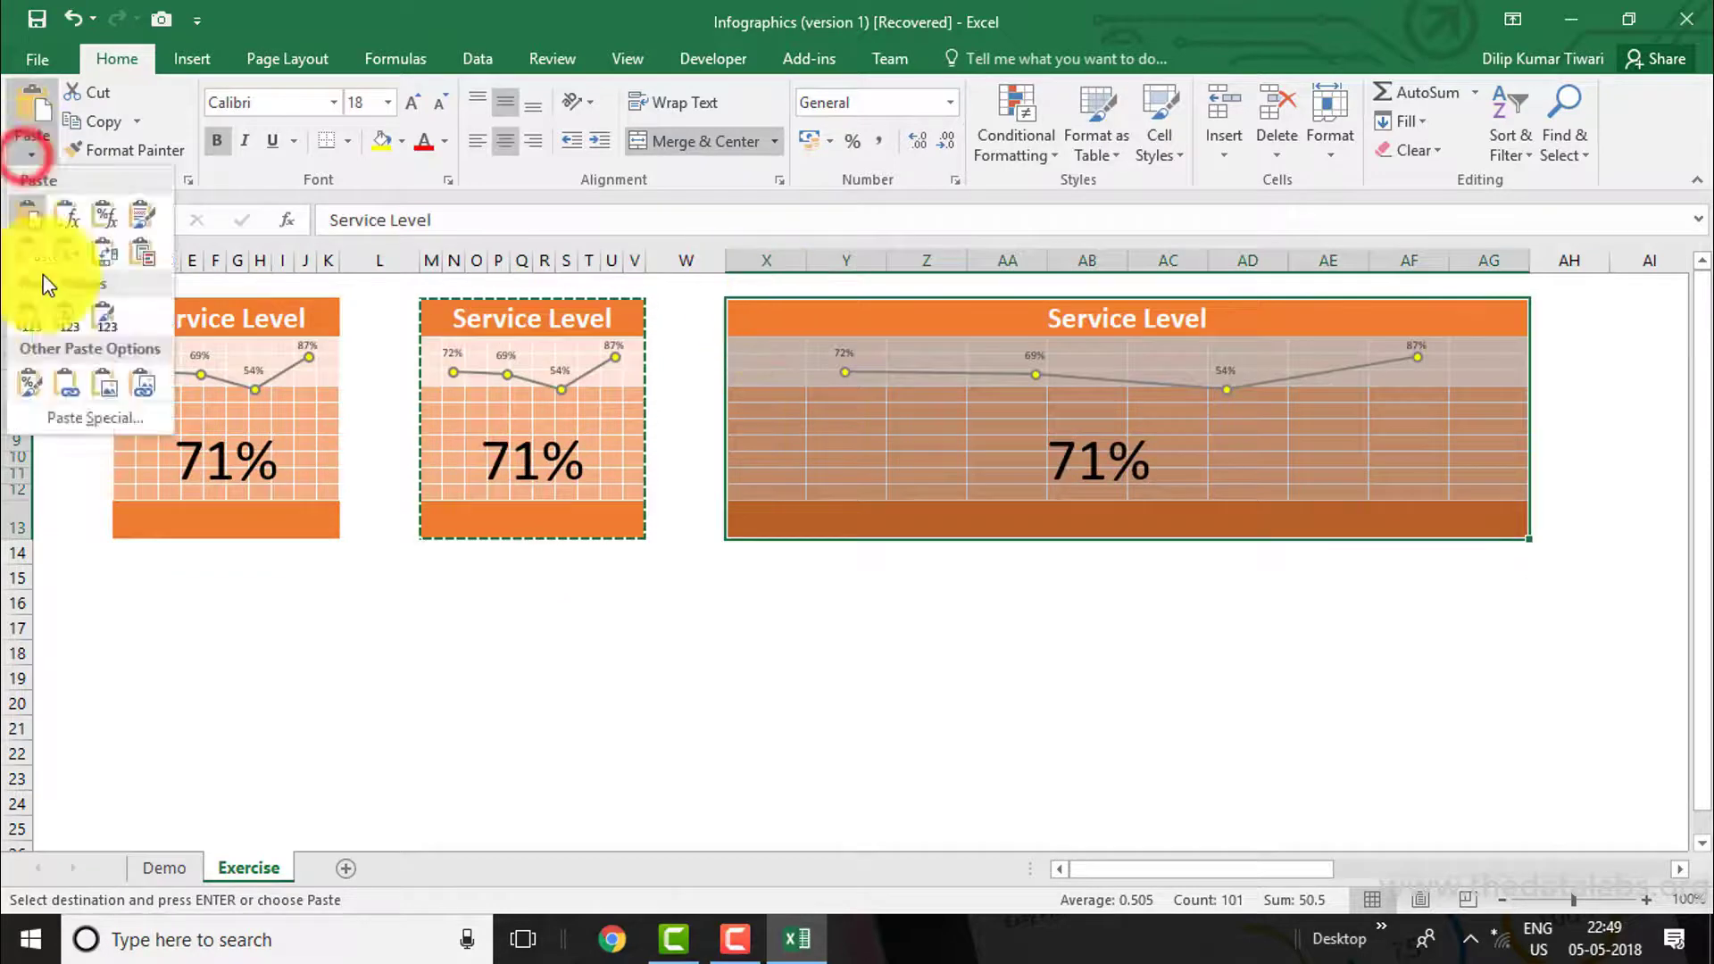
left_click(98, 413)
left_click(600, 525)
left_click(662, 793)
Step: Check the Demo sheet's colours and fill the second panel's footer and header with blue
left_click(164, 867)
left_click(249, 868)
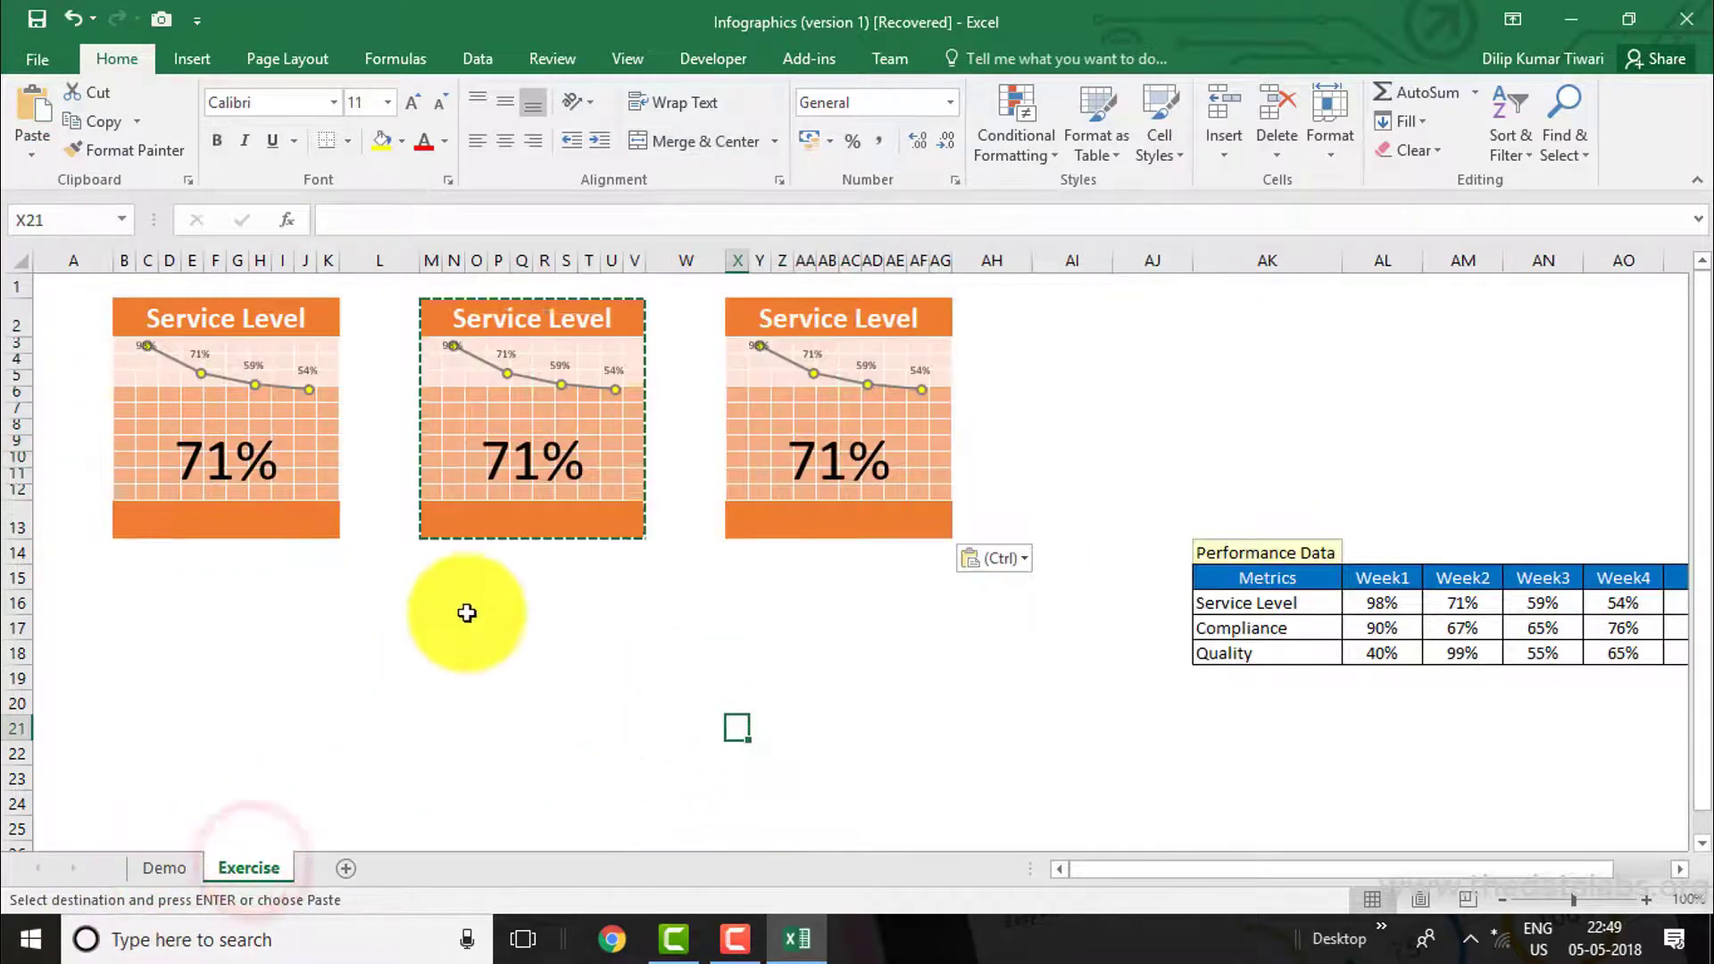
left_click(476, 602)
left_click(476, 522)
left_click(402, 140)
left_click(490, 172)
left_click(451, 318)
key("F4")
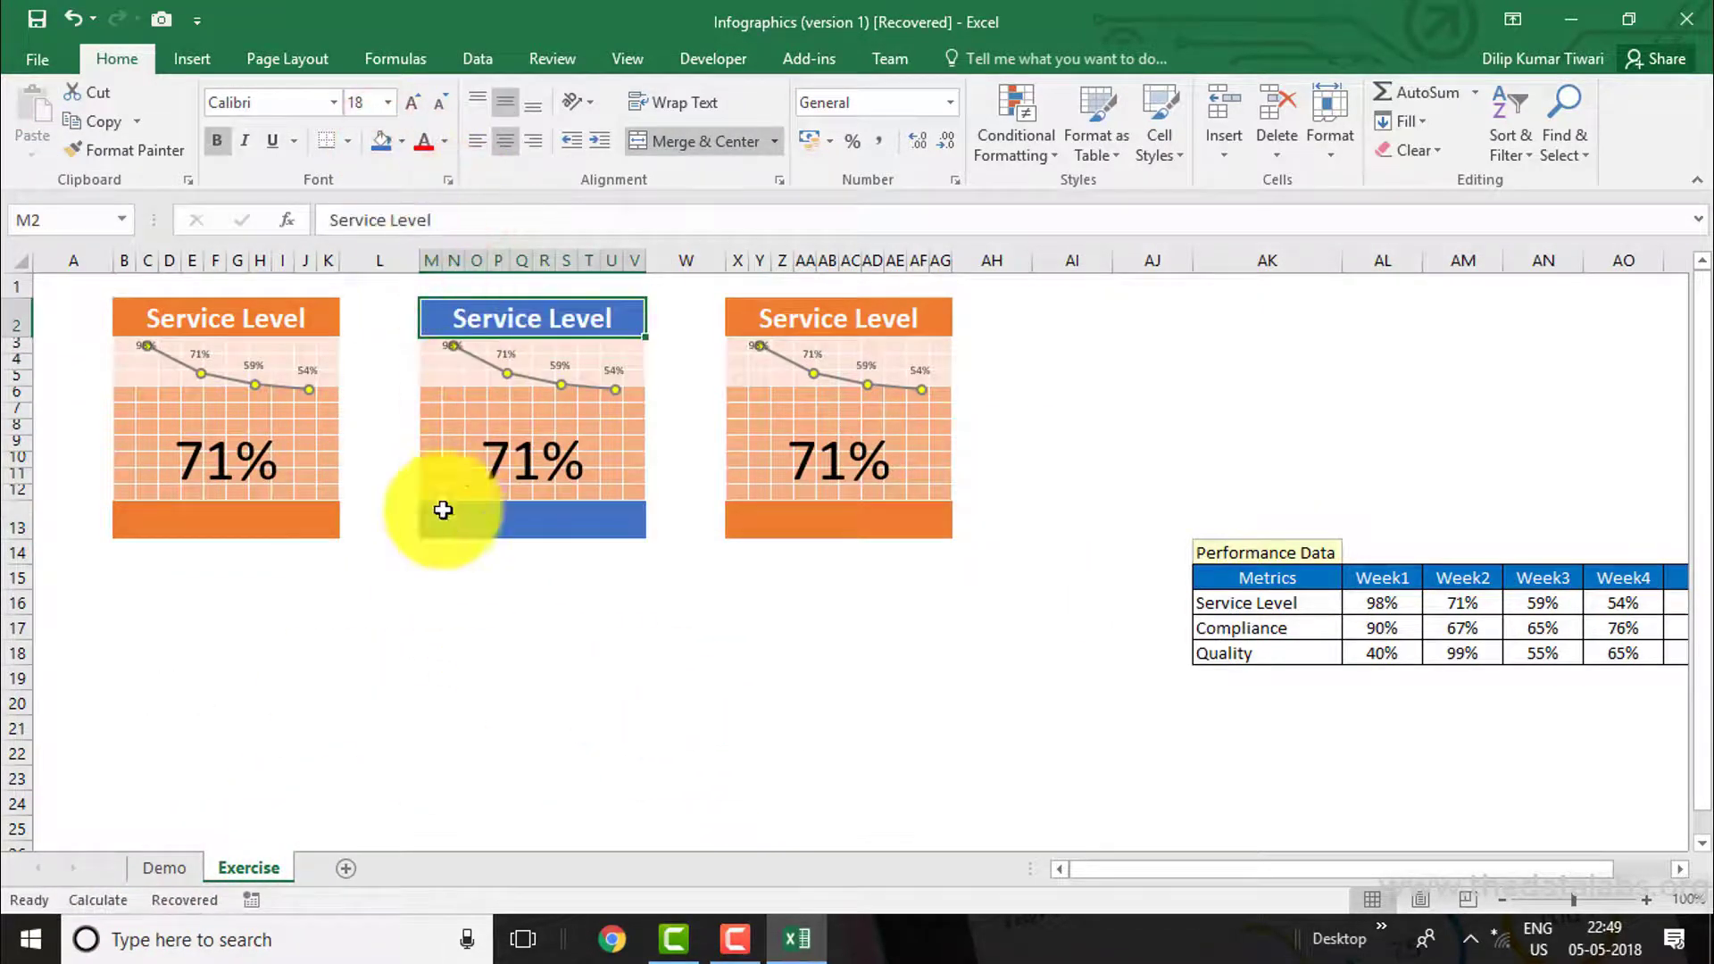
Step: Fill the second panel's grid cells M3:V12 with light blue
left_click_drag(428, 492, 635, 346)
left_click(401, 140)
key("Escape")
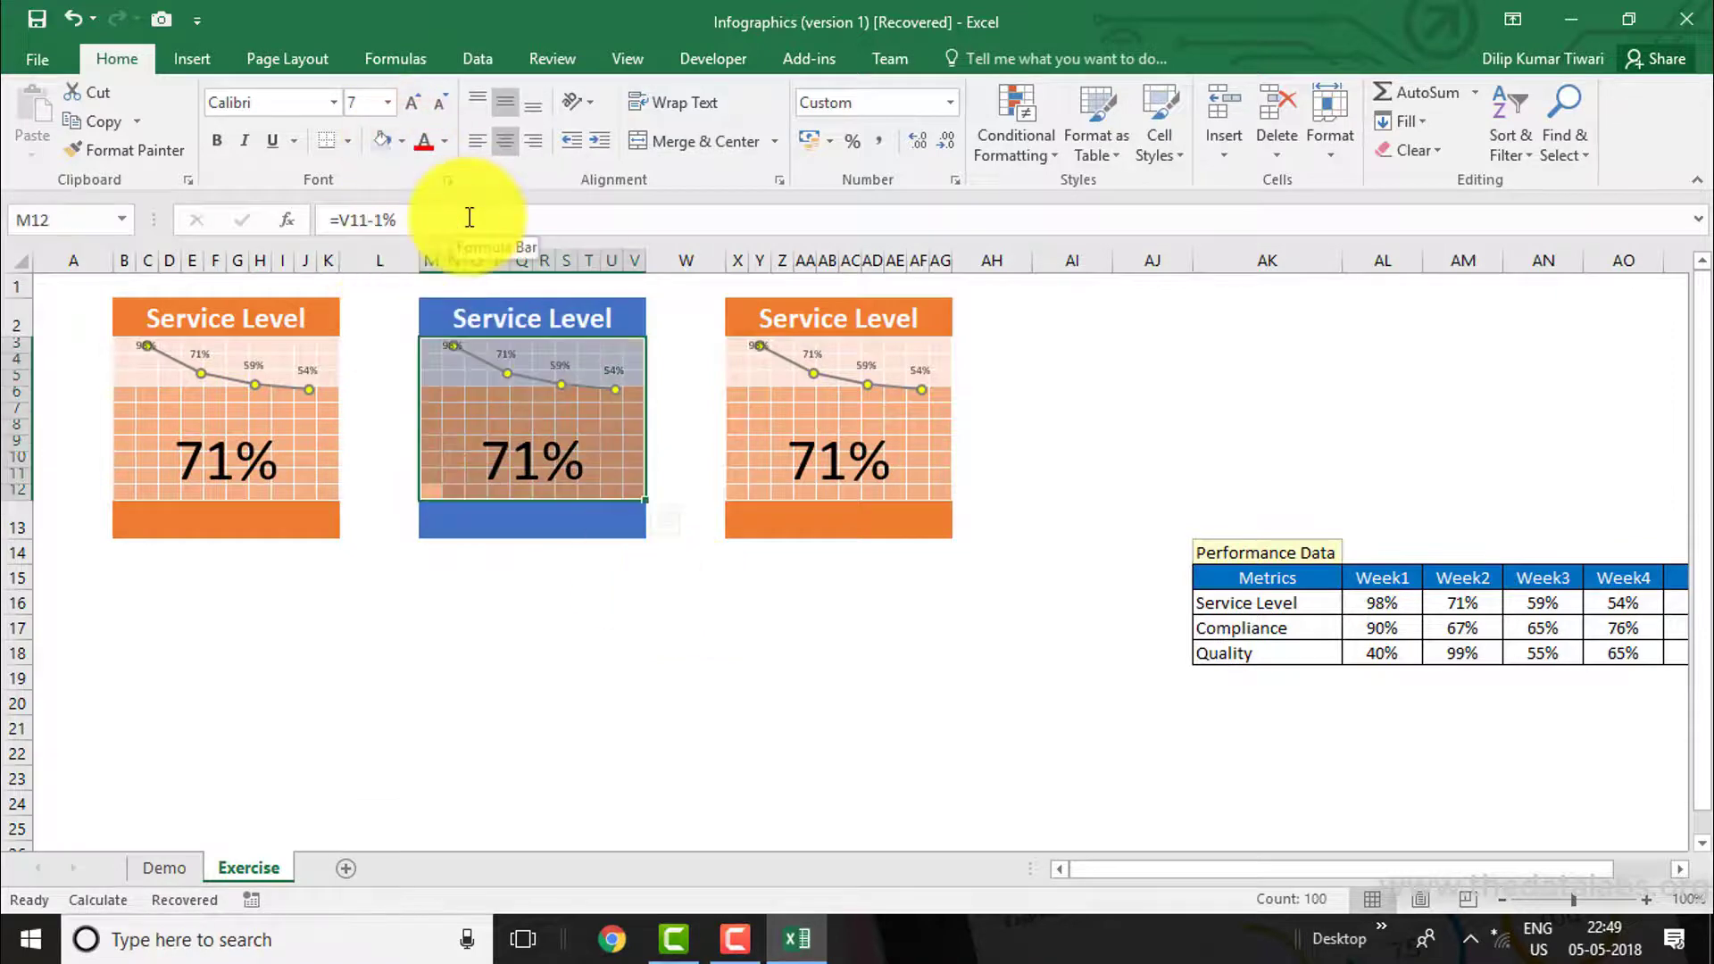
Step: Edit the second grid's conditional formatting rule to fill matching cells with medium blue
key("alt+h")
key("l")
key("r")
left_click(484, 634)
double_click(484, 635)
left_click(600, 802)
left_click(491, 330)
left_click(373, 512)
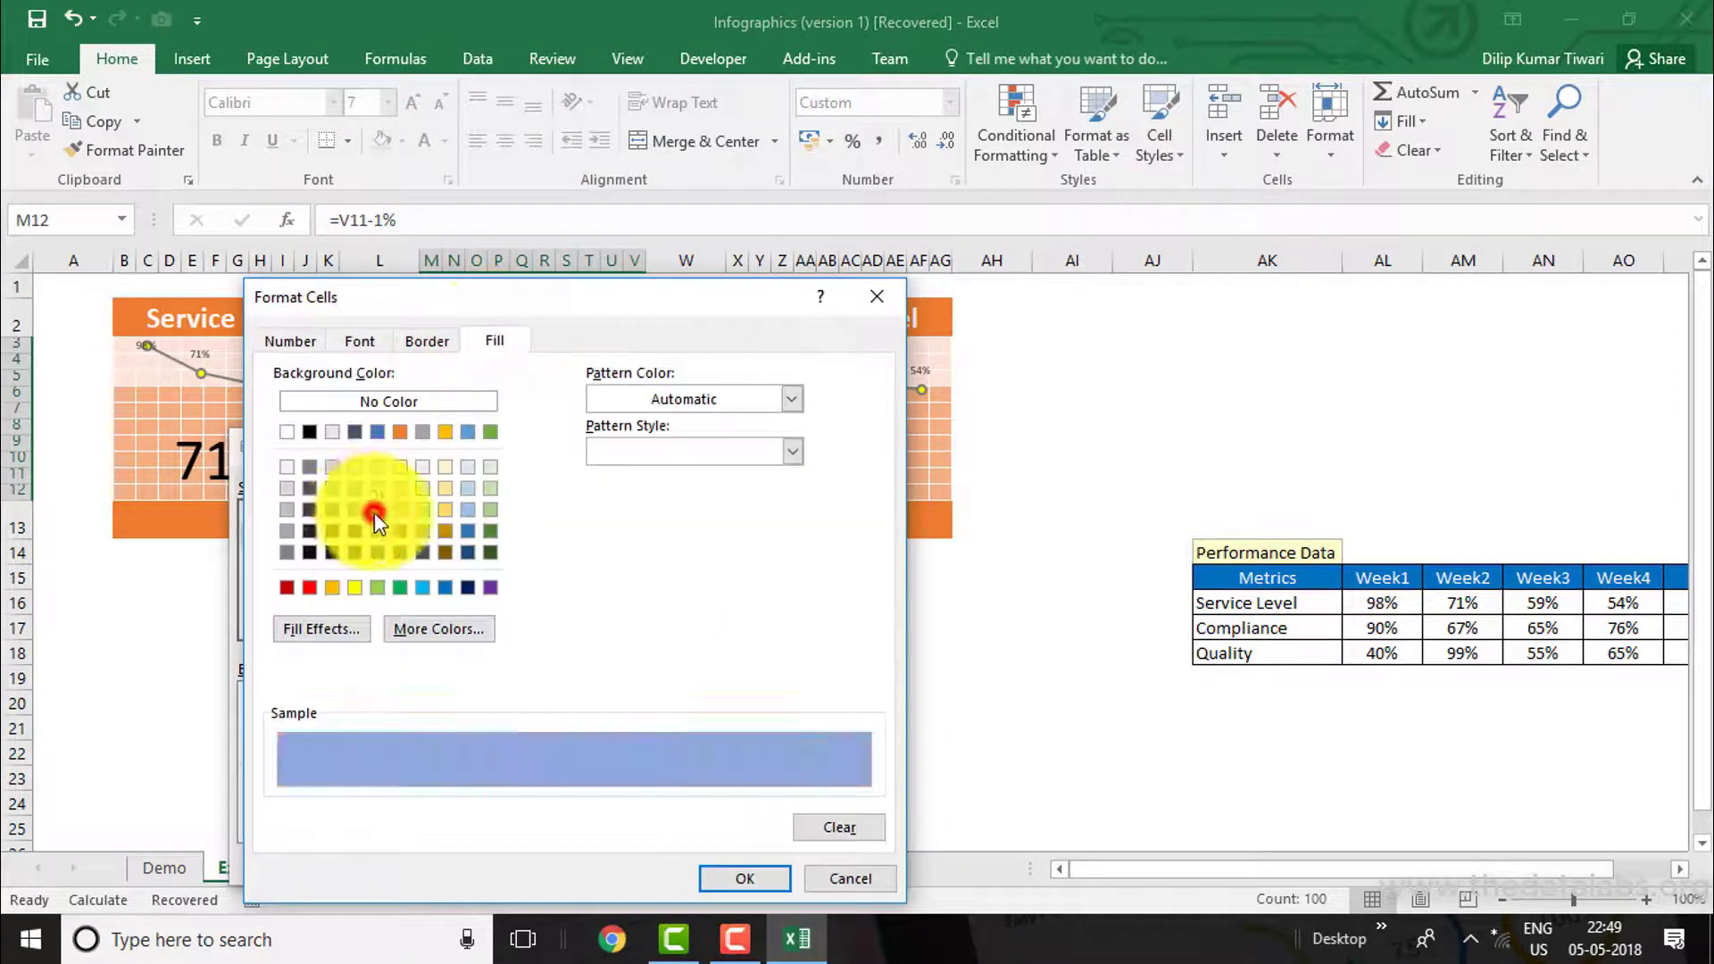
left_click(727, 875)
left_click(730, 855)
Step: Change the second grid's rule to compare cell values with the Compliance MTD cell AP17 and apply it
left_click(423, 571)
left_click(651, 729)
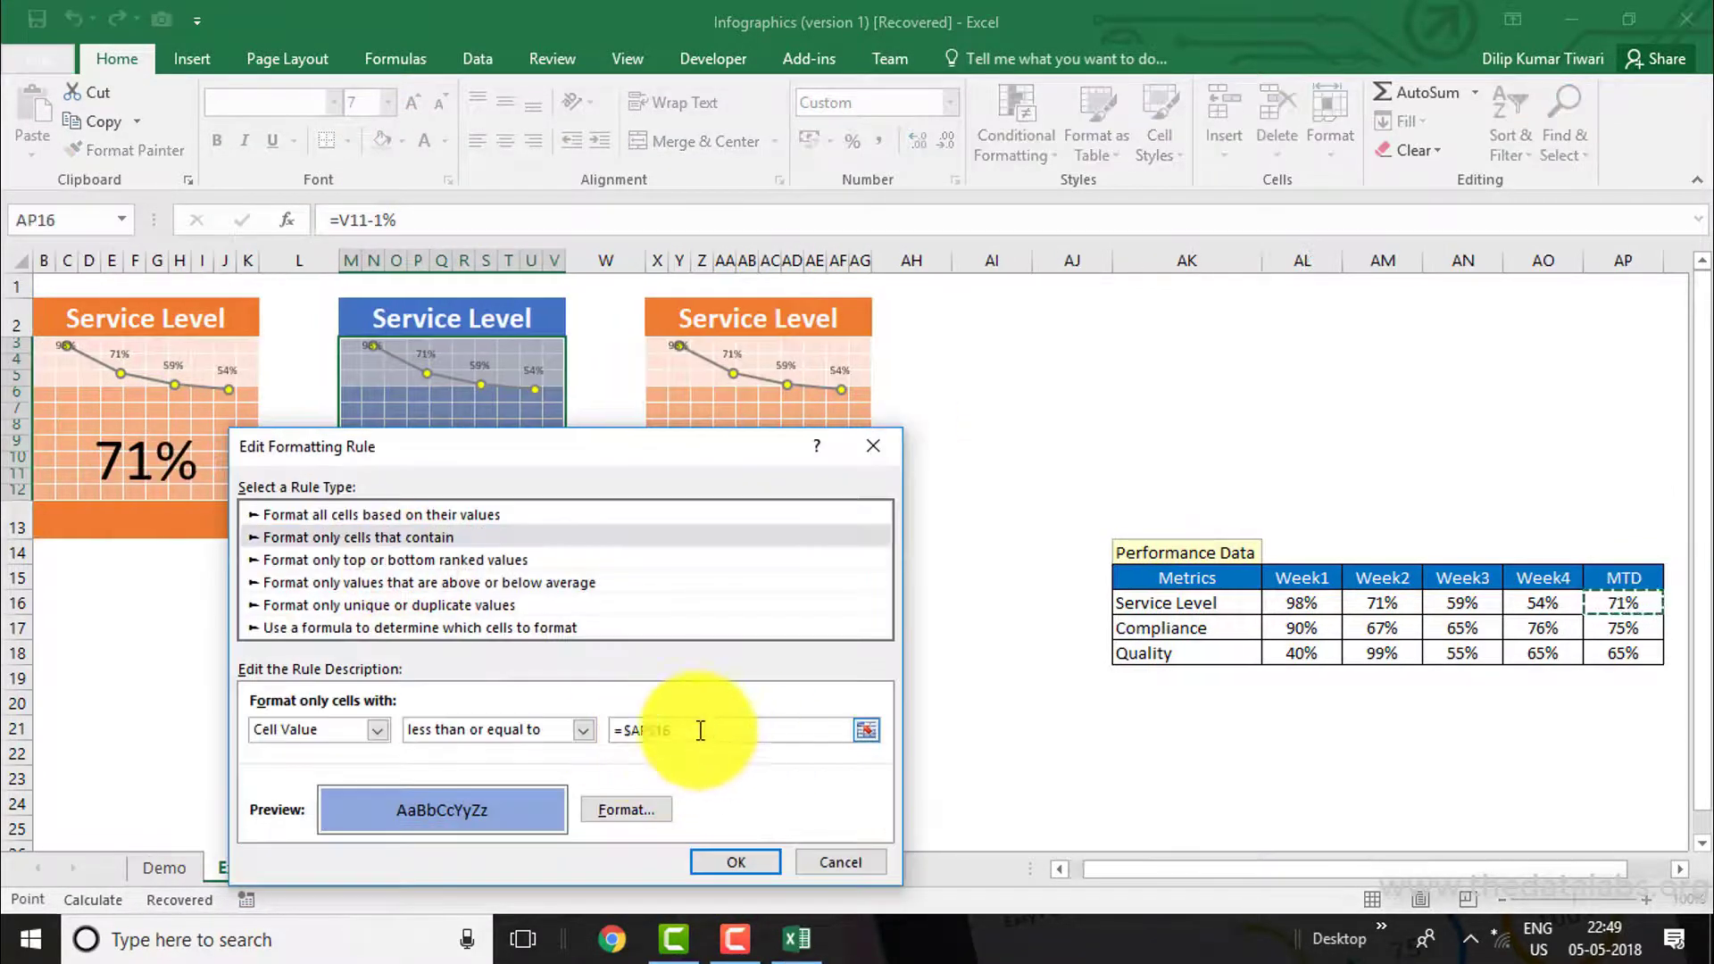
key("BackSpace")
key("BackSpace")
key("BackSpace")
key("BackSpace")
key("BackSpace")
key("BackSpace")
key("BackSpace")
left_click(1623, 603)
left_click(735, 861)
left_click(880, 815)
left_click(715, 815)
Step: Link the second panel's percentage text box to AP17 and copy the Service Level percentage's formatting onto it
left_click(500, 482)
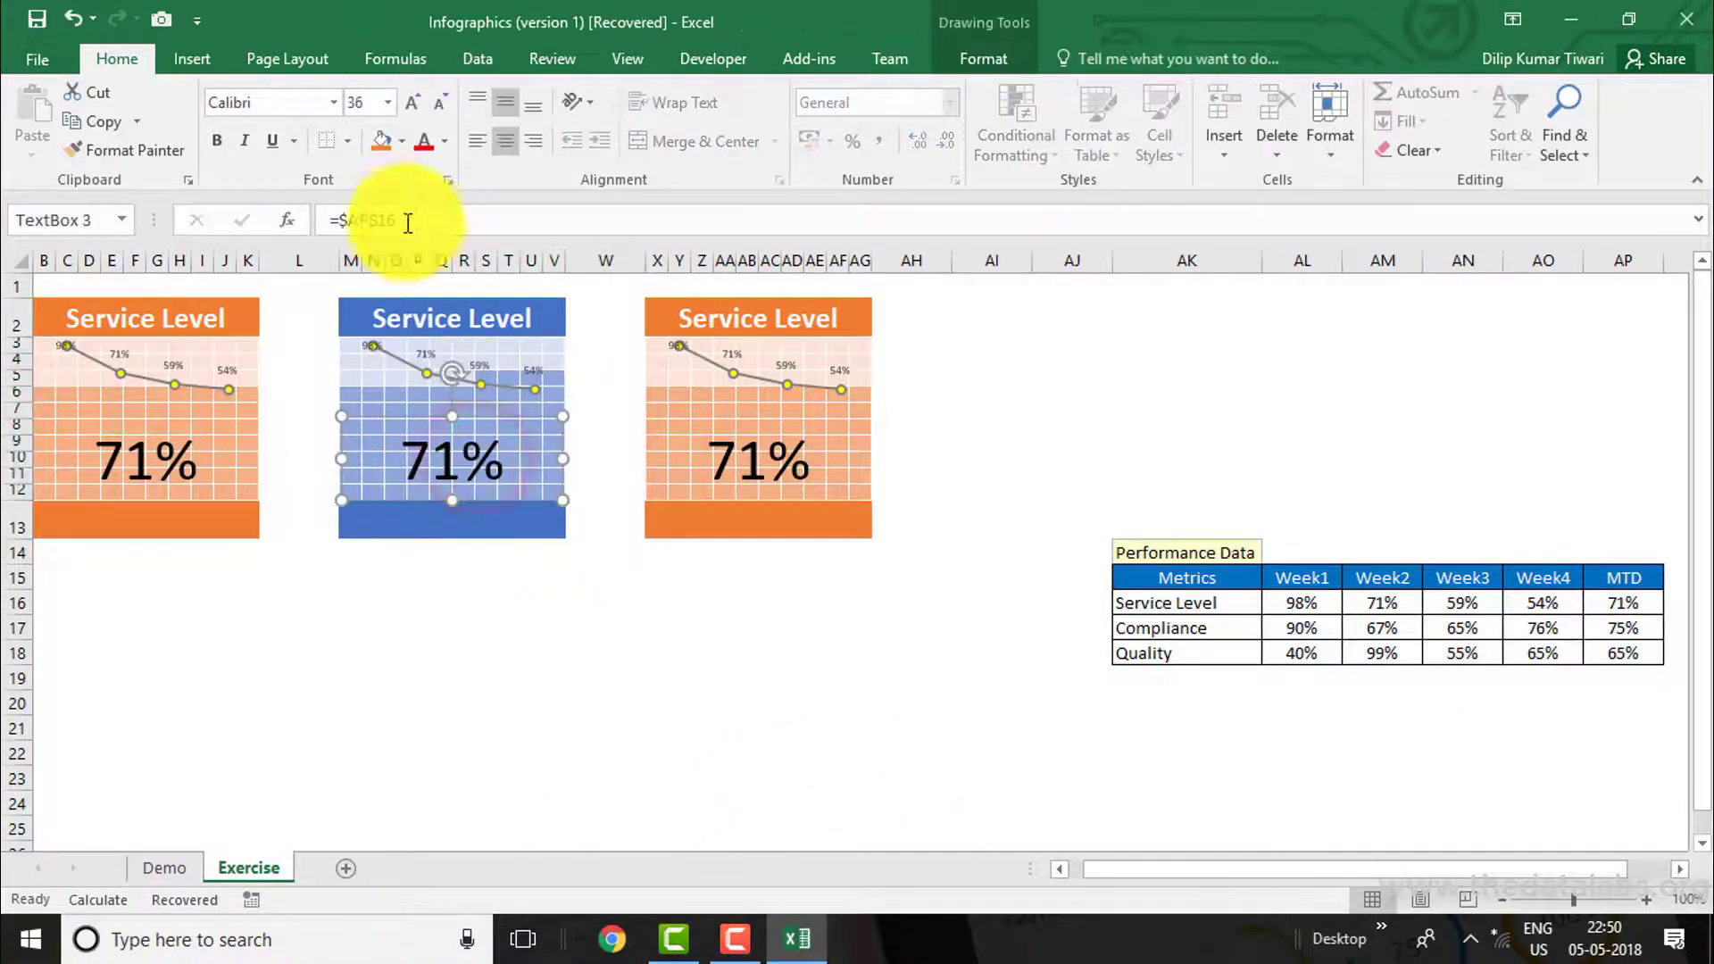
left_click(414, 219)
type("=")
left_click(1623, 627)
left_click(153, 363)
left_click(125, 150)
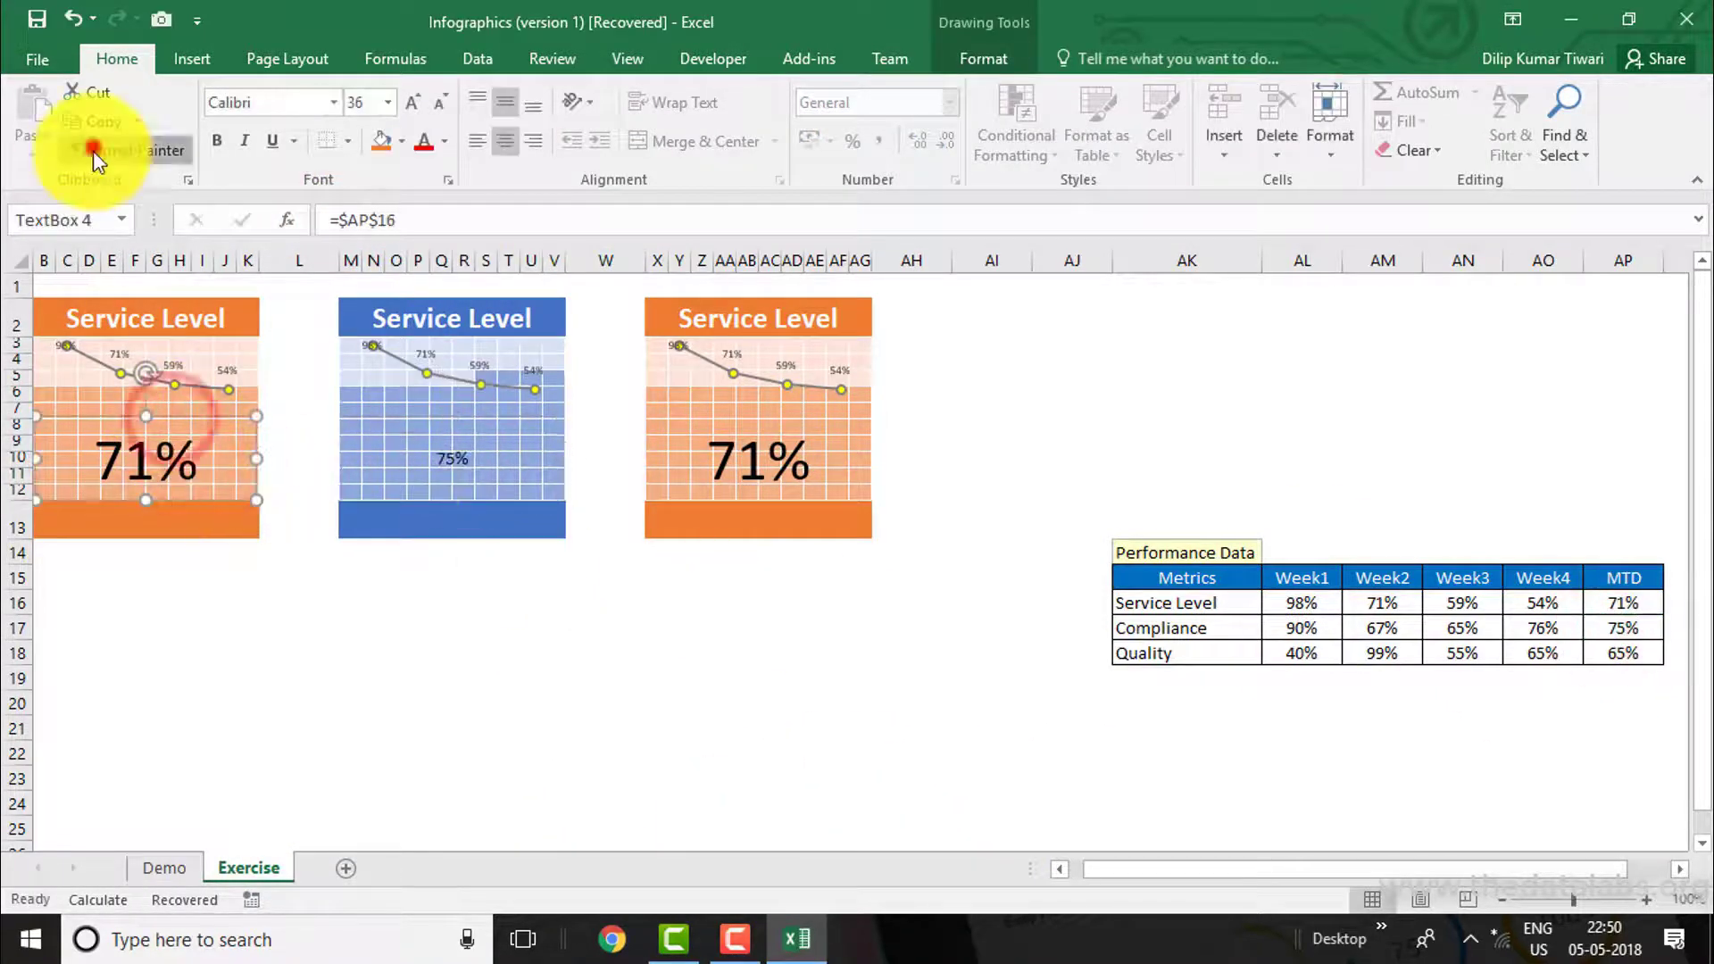
left_click(451, 419)
left_click(526, 555)
Step: Title the second panel "Compliance" and point its line chart to the Compliance weekly values in AL17:AO17
left_click(483, 321)
type("Compliance")
key("Return")
left_click(508, 390)
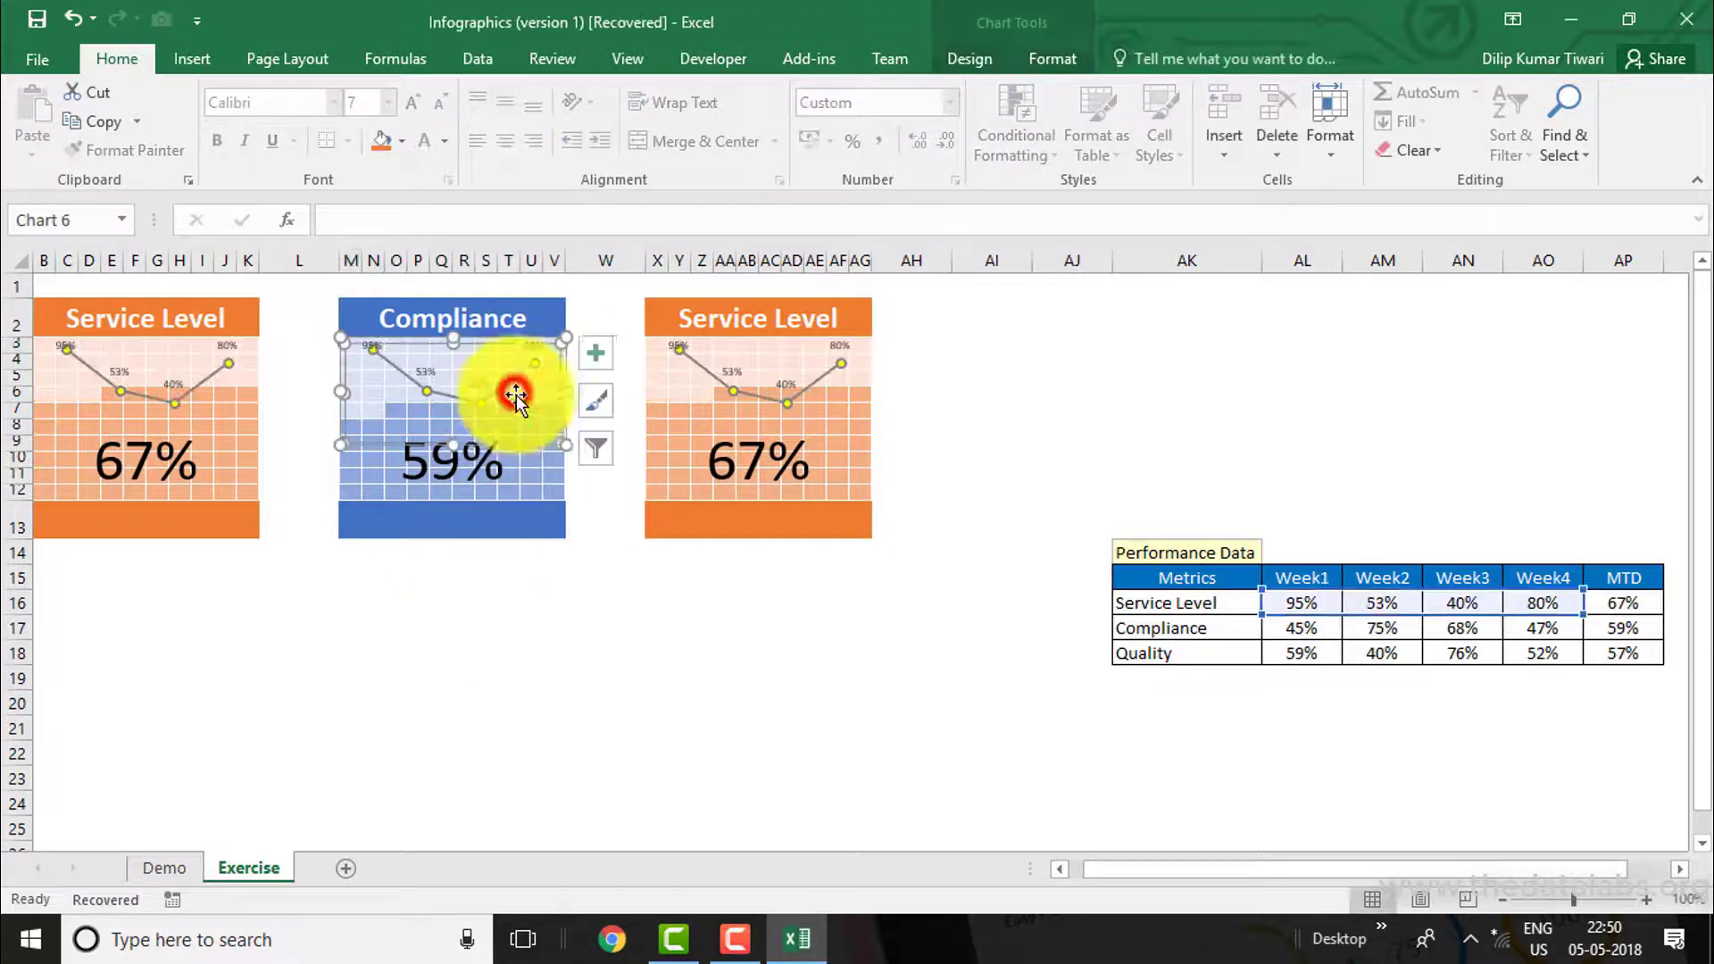
Step: Fill the third panel's footer and header with medium grey
left_click(164, 867)
left_click(249, 868)
left_click(758, 519)
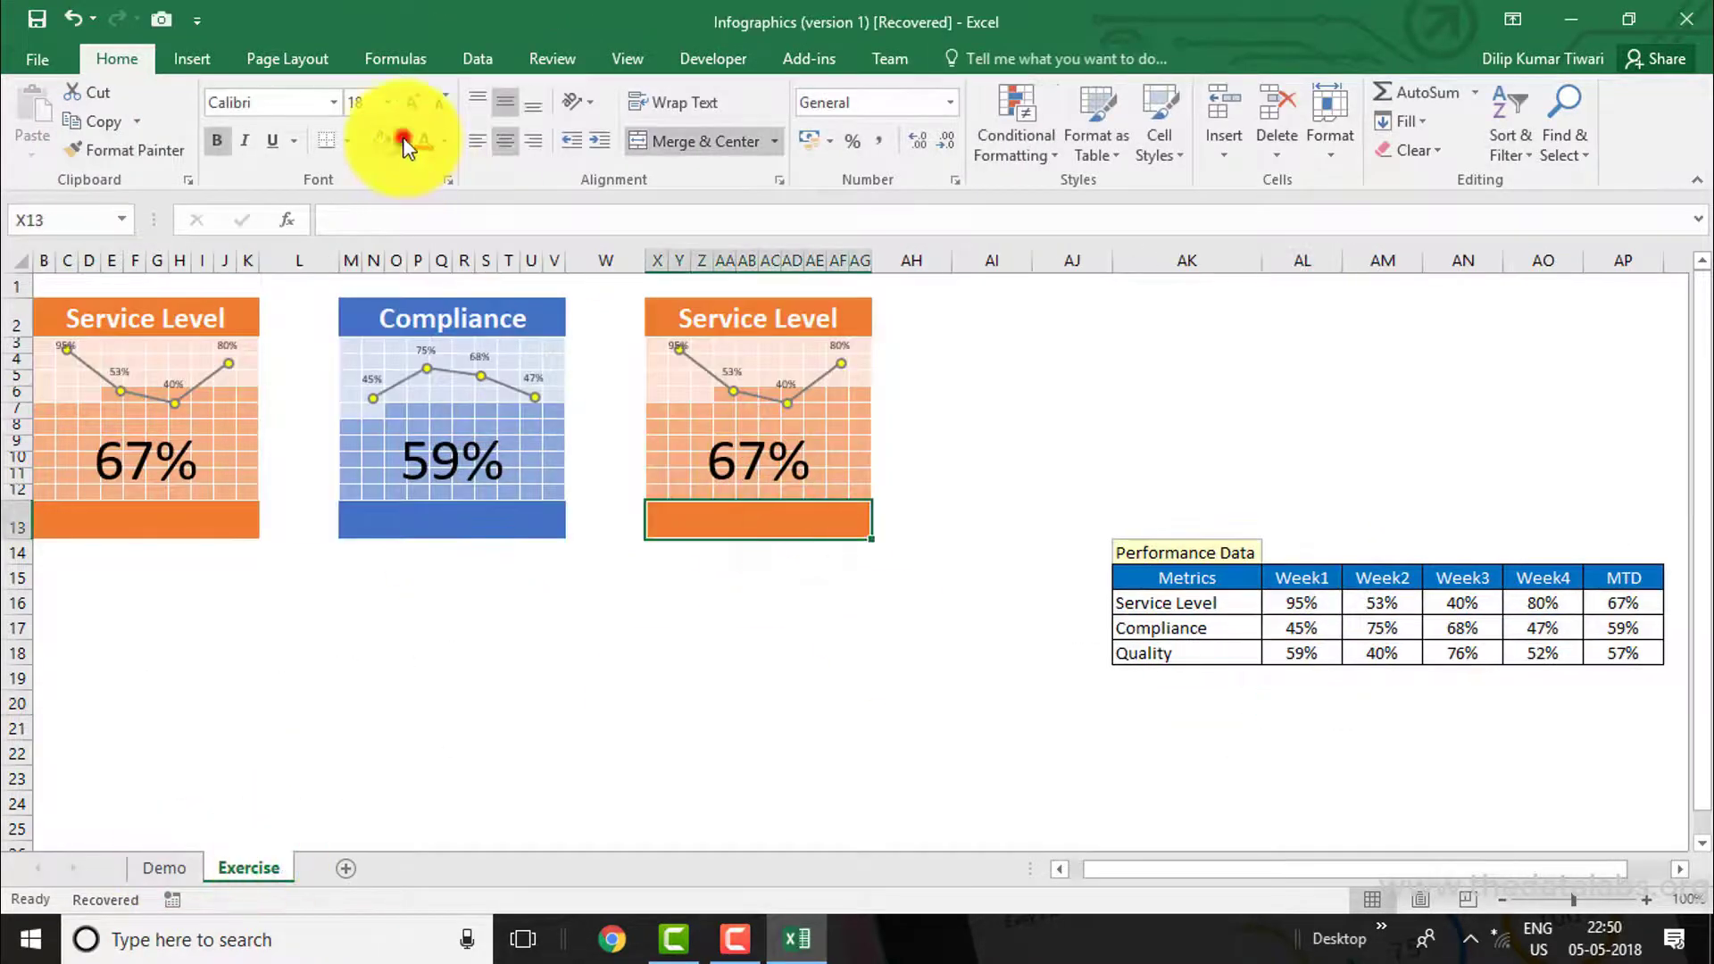
left_click(402, 141)
left_click(398, 230)
left_click(661, 321)
left_click(381, 140)
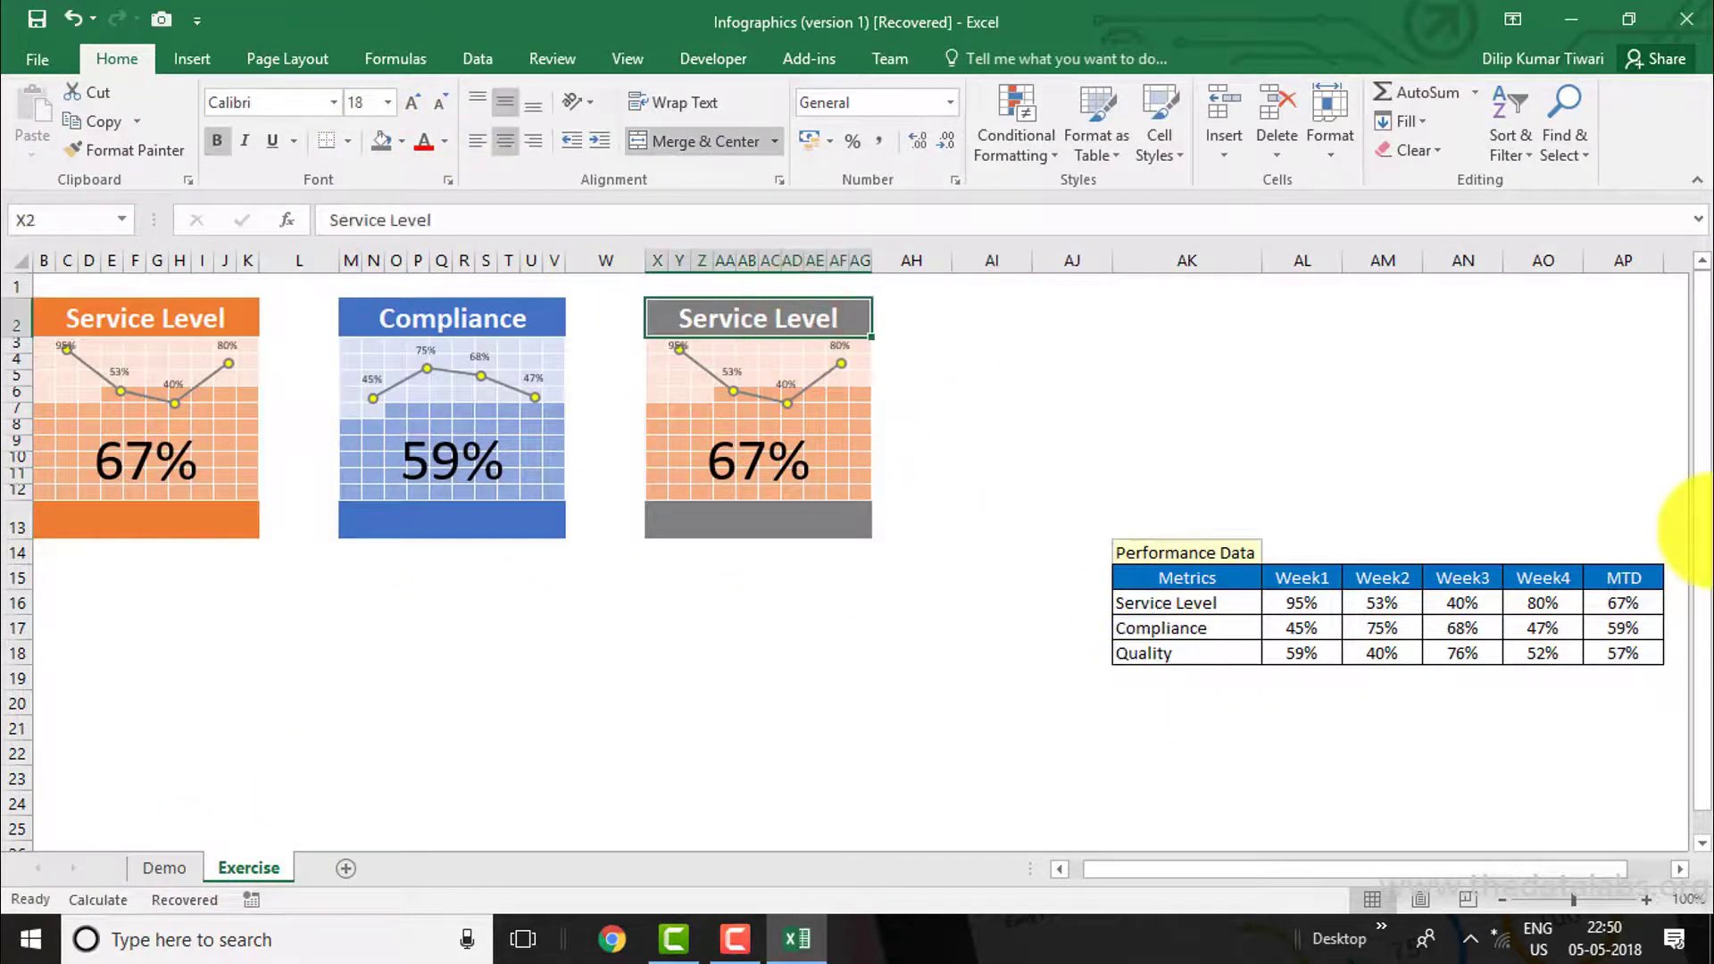
Step: Title the third panel "Quality" and change its header and footer fill to dark grey, comparing with the Demo sheet
type("Quality")
key("Return")
left_click(165, 867)
left_click(249, 867)
left_click(758, 520)
left_click(402, 140)
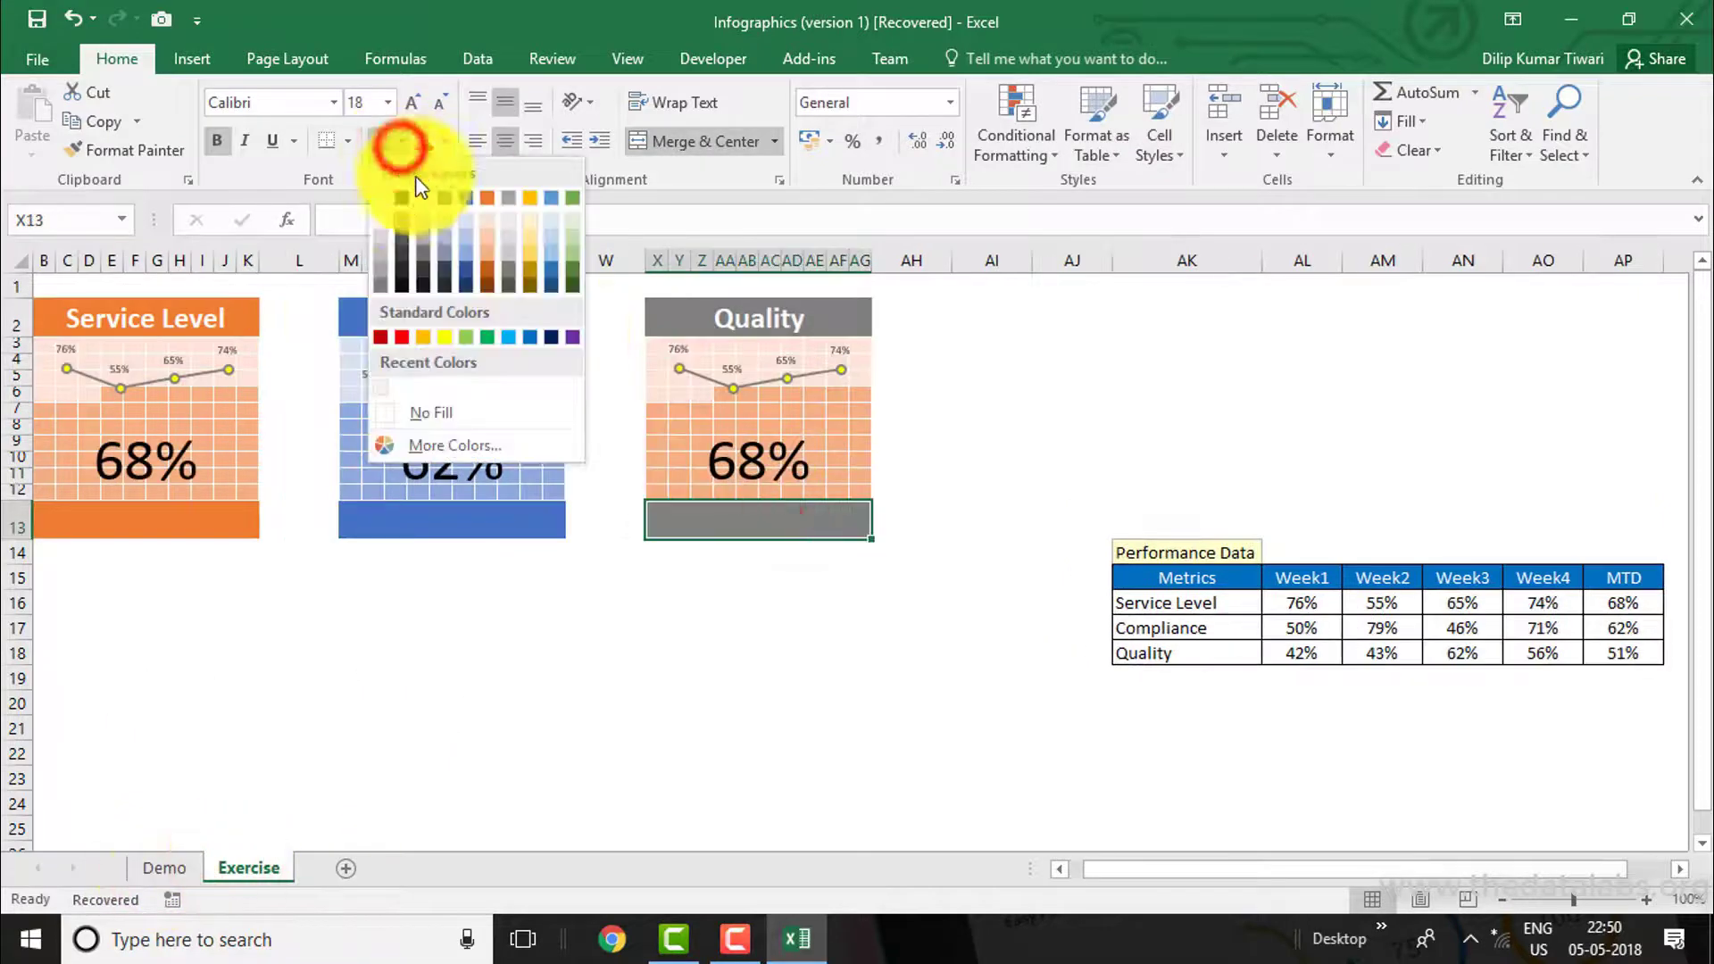
left_click(402, 230)
left_click(164, 867)
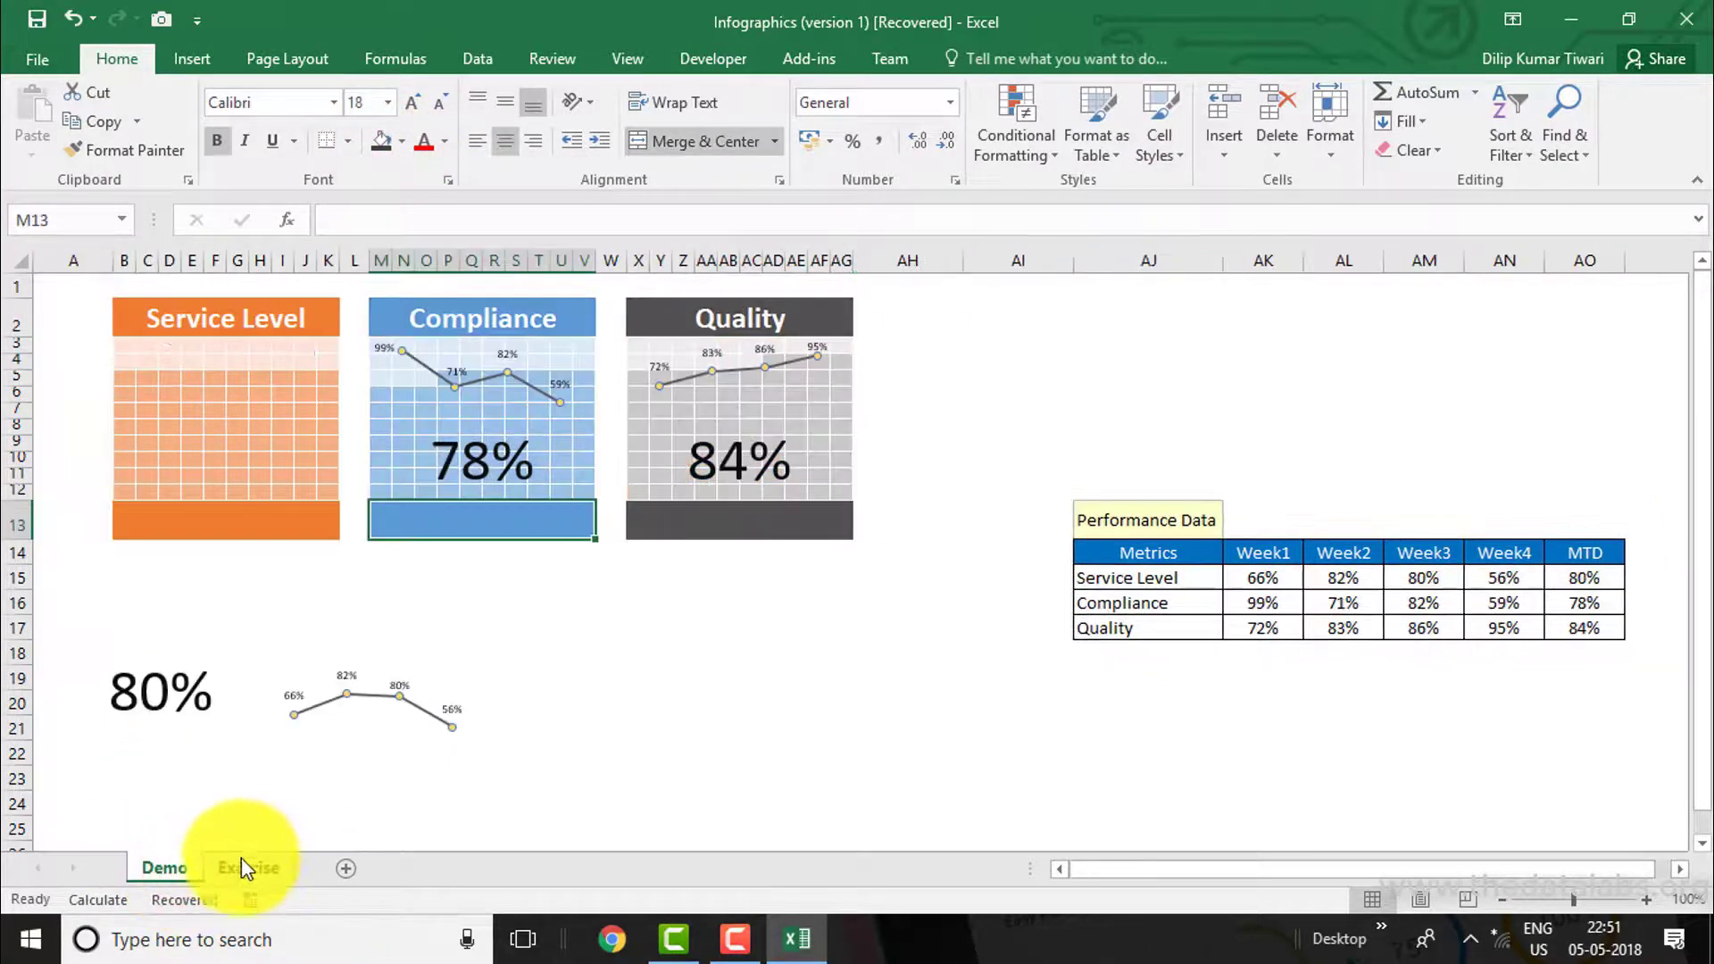
left_click(249, 868)
Step: Move the Quality line chart's source range to the Quality weekly values in AL18:AO18
left_click(744, 338)
left_click_drag(1281, 613, 1282, 662)
left_click(1014, 642)
Step: Link the Quality percentage text box to AP18 and copy the Compliance percentage's formatting onto it
left_click(803, 474)
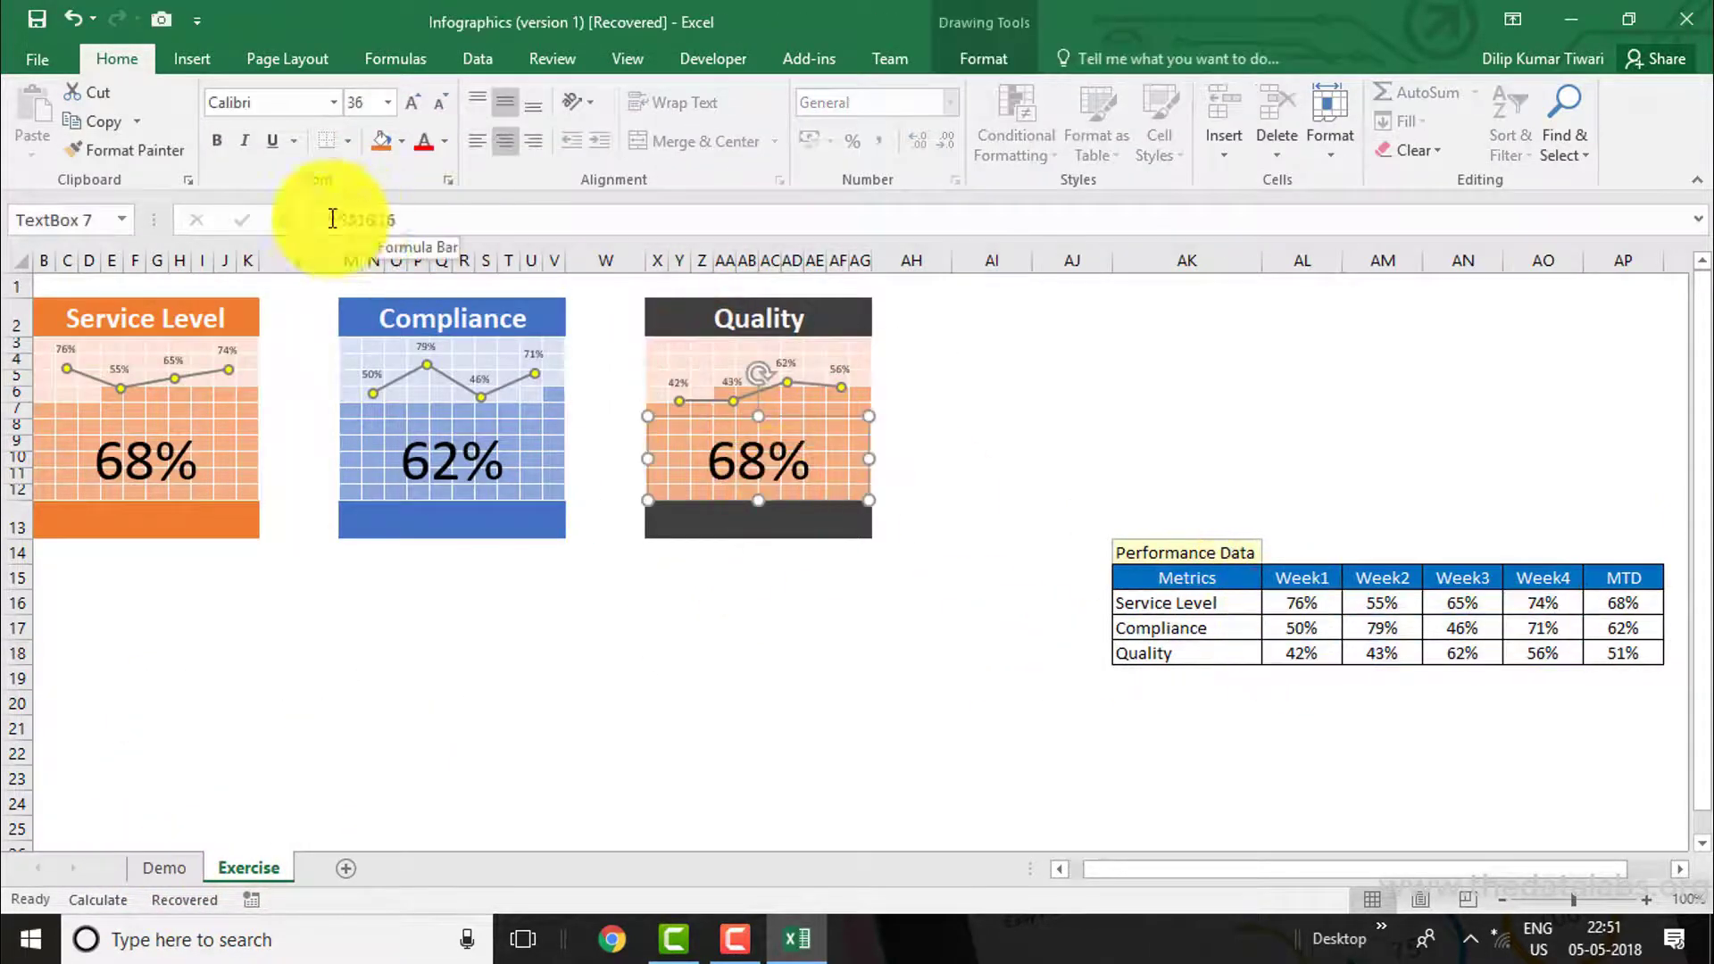
left_click(333, 220)
type("=")
left_click(1623, 653)
key("Return")
left_click(452, 462)
left_click(134, 150)
left_click(701, 489)
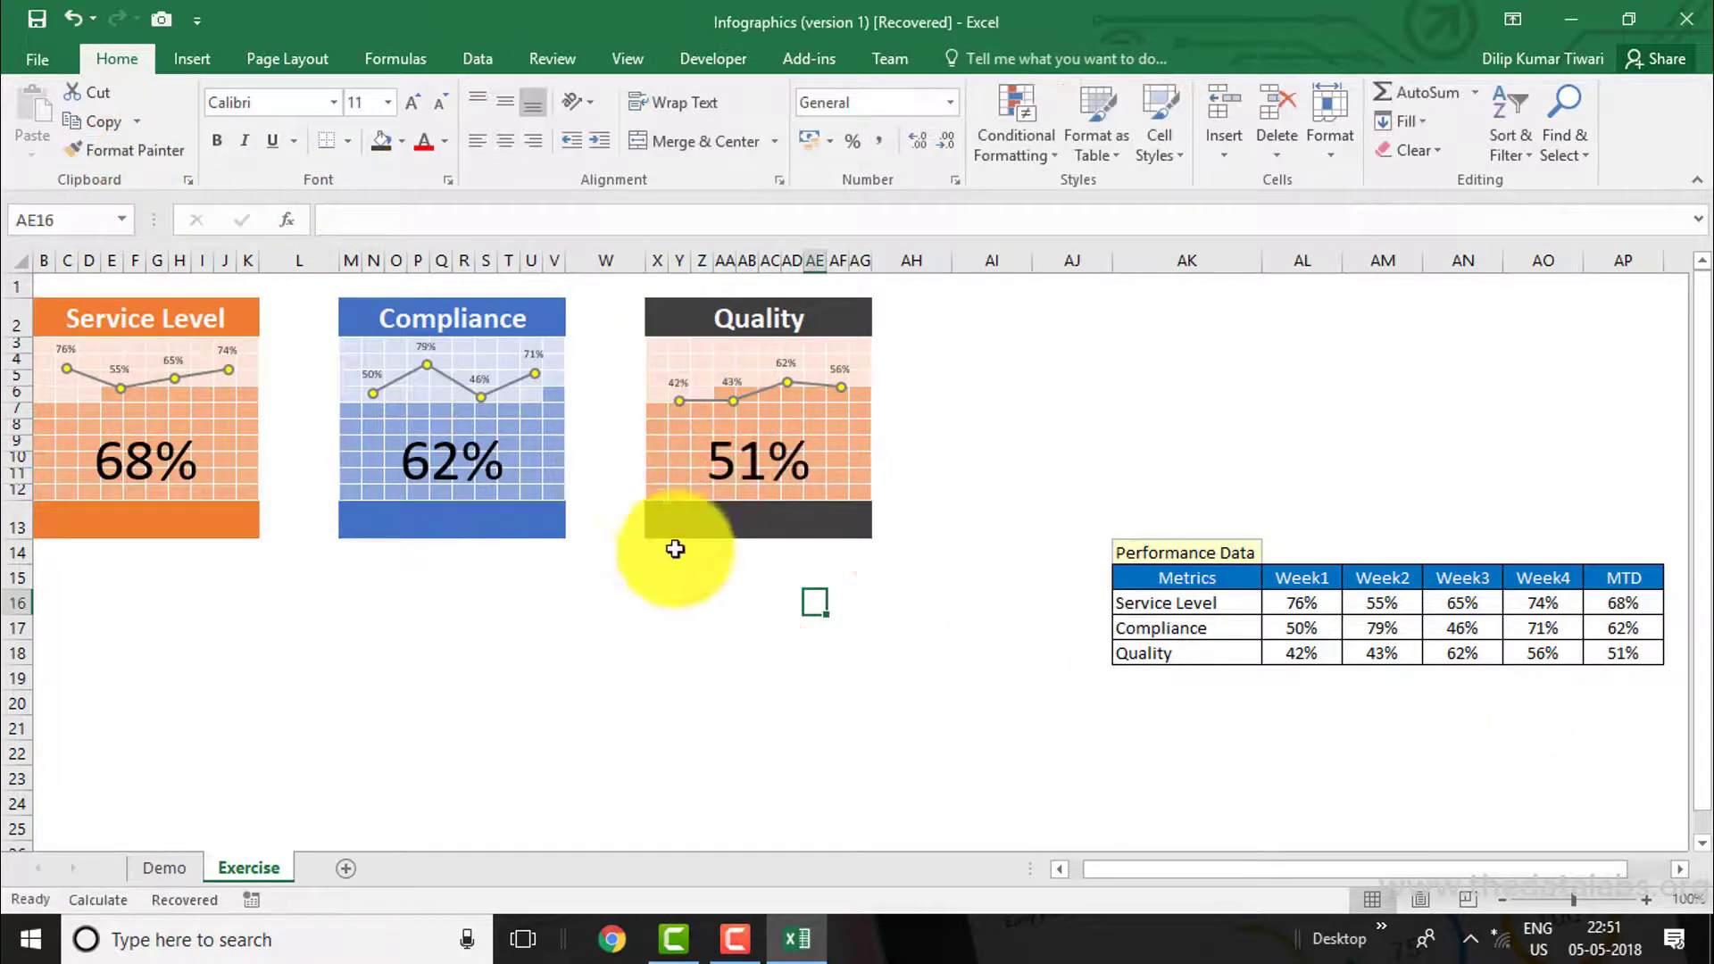
Step: Fill the Quality panel's grid cells X3:AG12 with light grey
left_click_drag(799, 491, 686, 519)
key("shift+Right")
key("shift+Right")
key("shift+Right")
key("shift+Up")
key("shift+Up")
key("shift+Up")
key("shift+Up")
key("shift+Up")
key("shift+Up")
key("shift+Up")
key("shift+Up")
key("shift+Up")
left_click(401, 141)
left_click(416, 218)
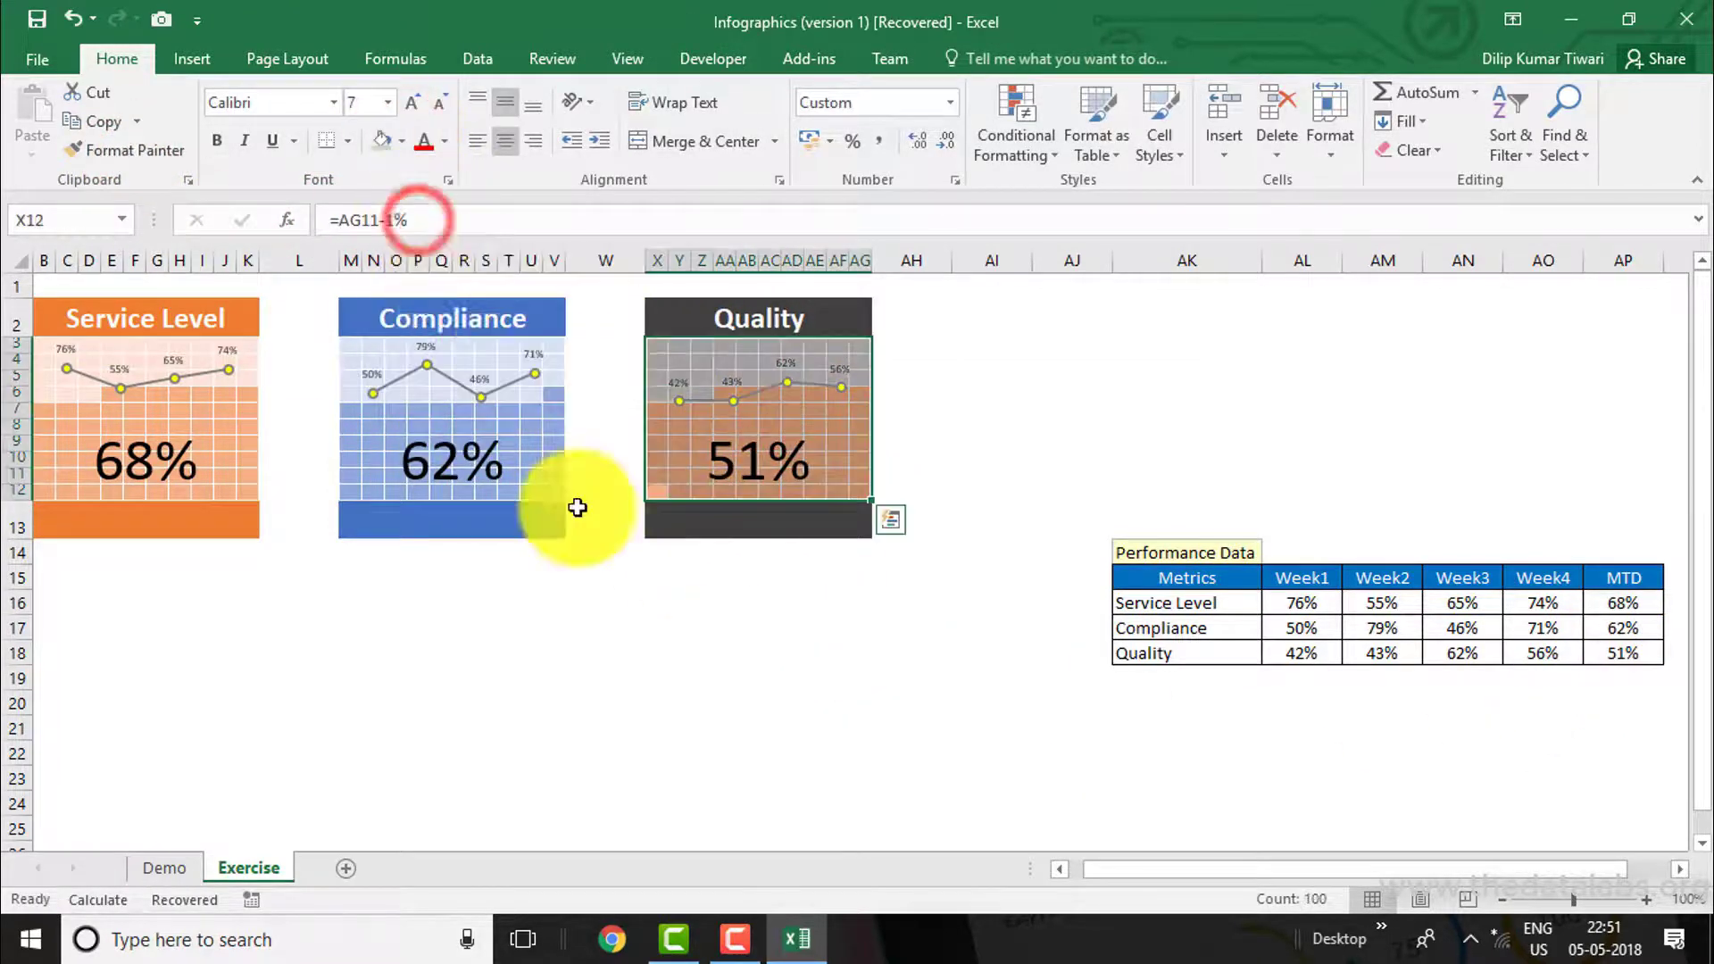
Step: Edit the Quality grid's conditional formatting rule to compare with $AP$18 and fill matching cells with medium grey
key("alt+h")
key("l")
key("r")
double_click(478, 627)
left_click(638, 807)
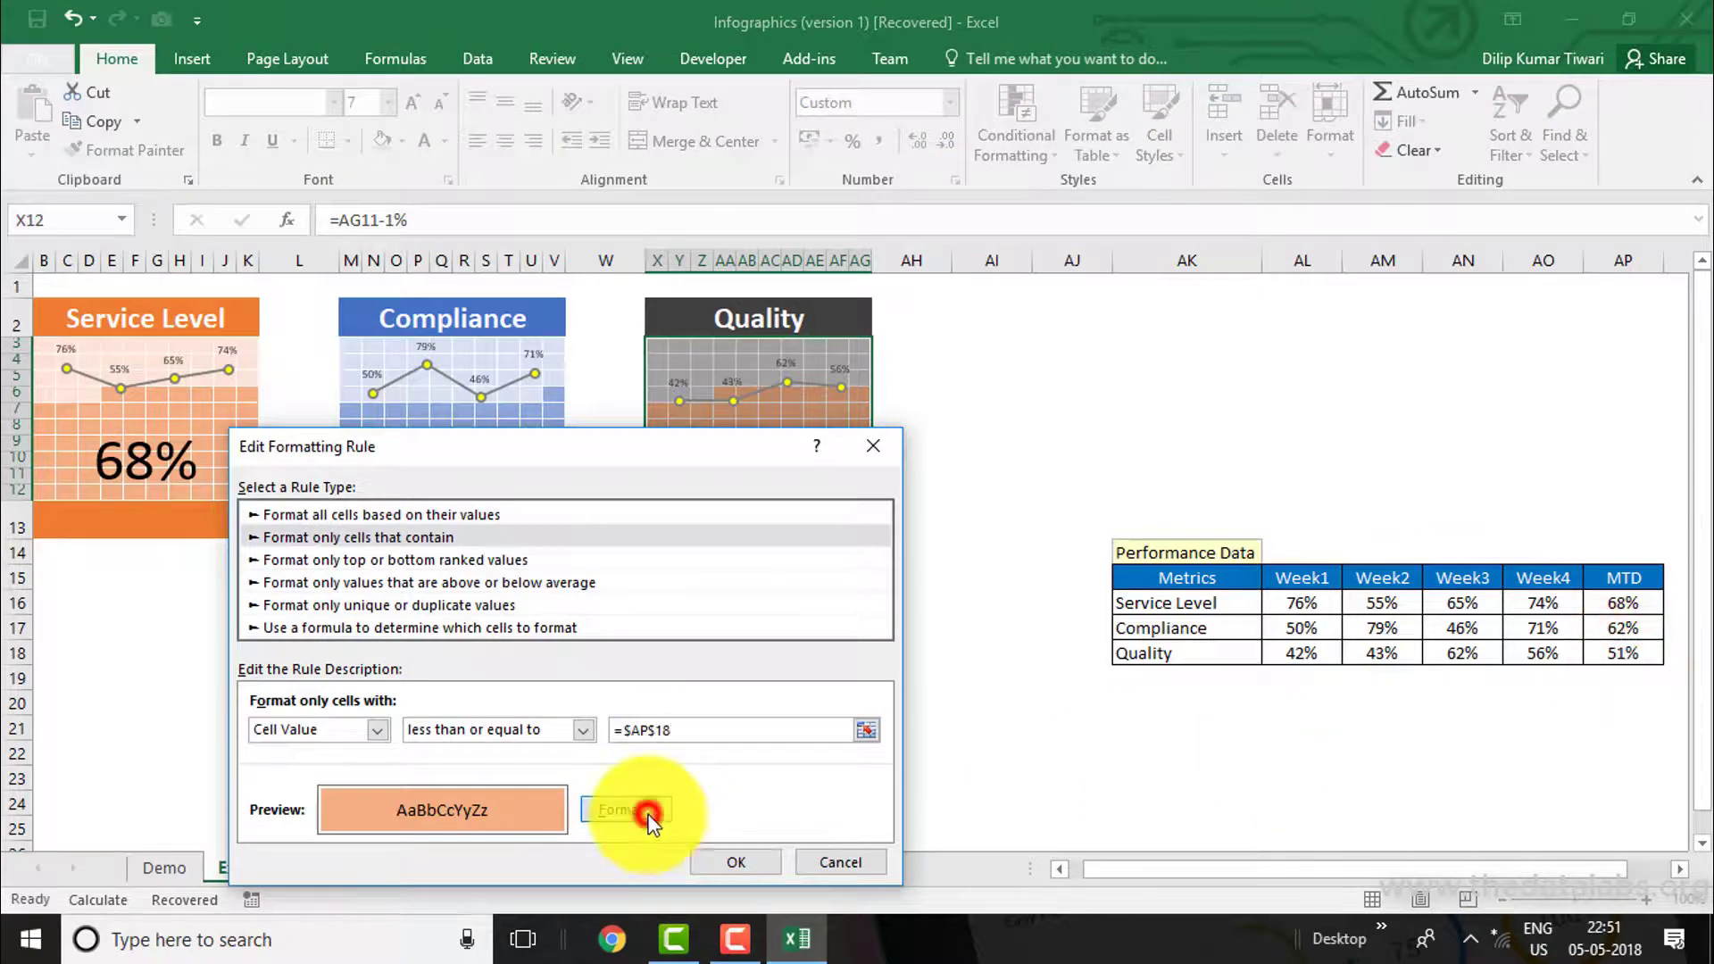
left_click(332, 530)
left_click(332, 487)
left_click(745, 879)
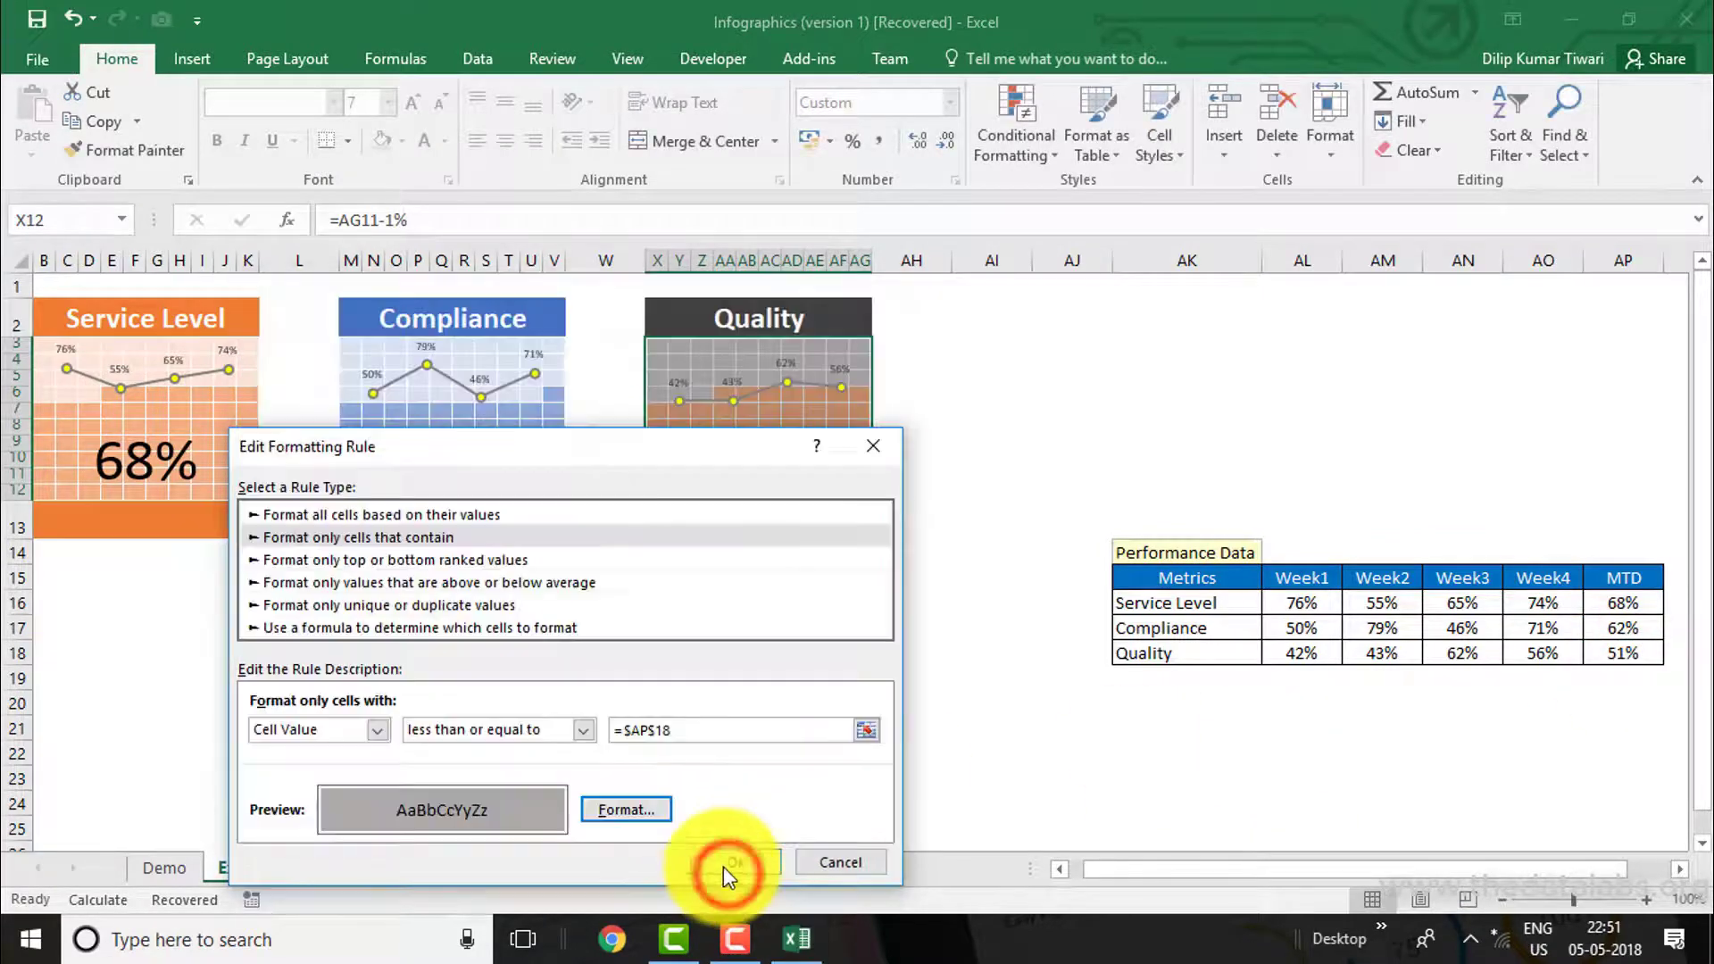
left_click(725, 862)
left_click(695, 821)
Step: Compare with the Demo sheet and fill the Quality panel's header and footer with very dark blue-grey
left_click(164, 867)
left_click(249, 867)
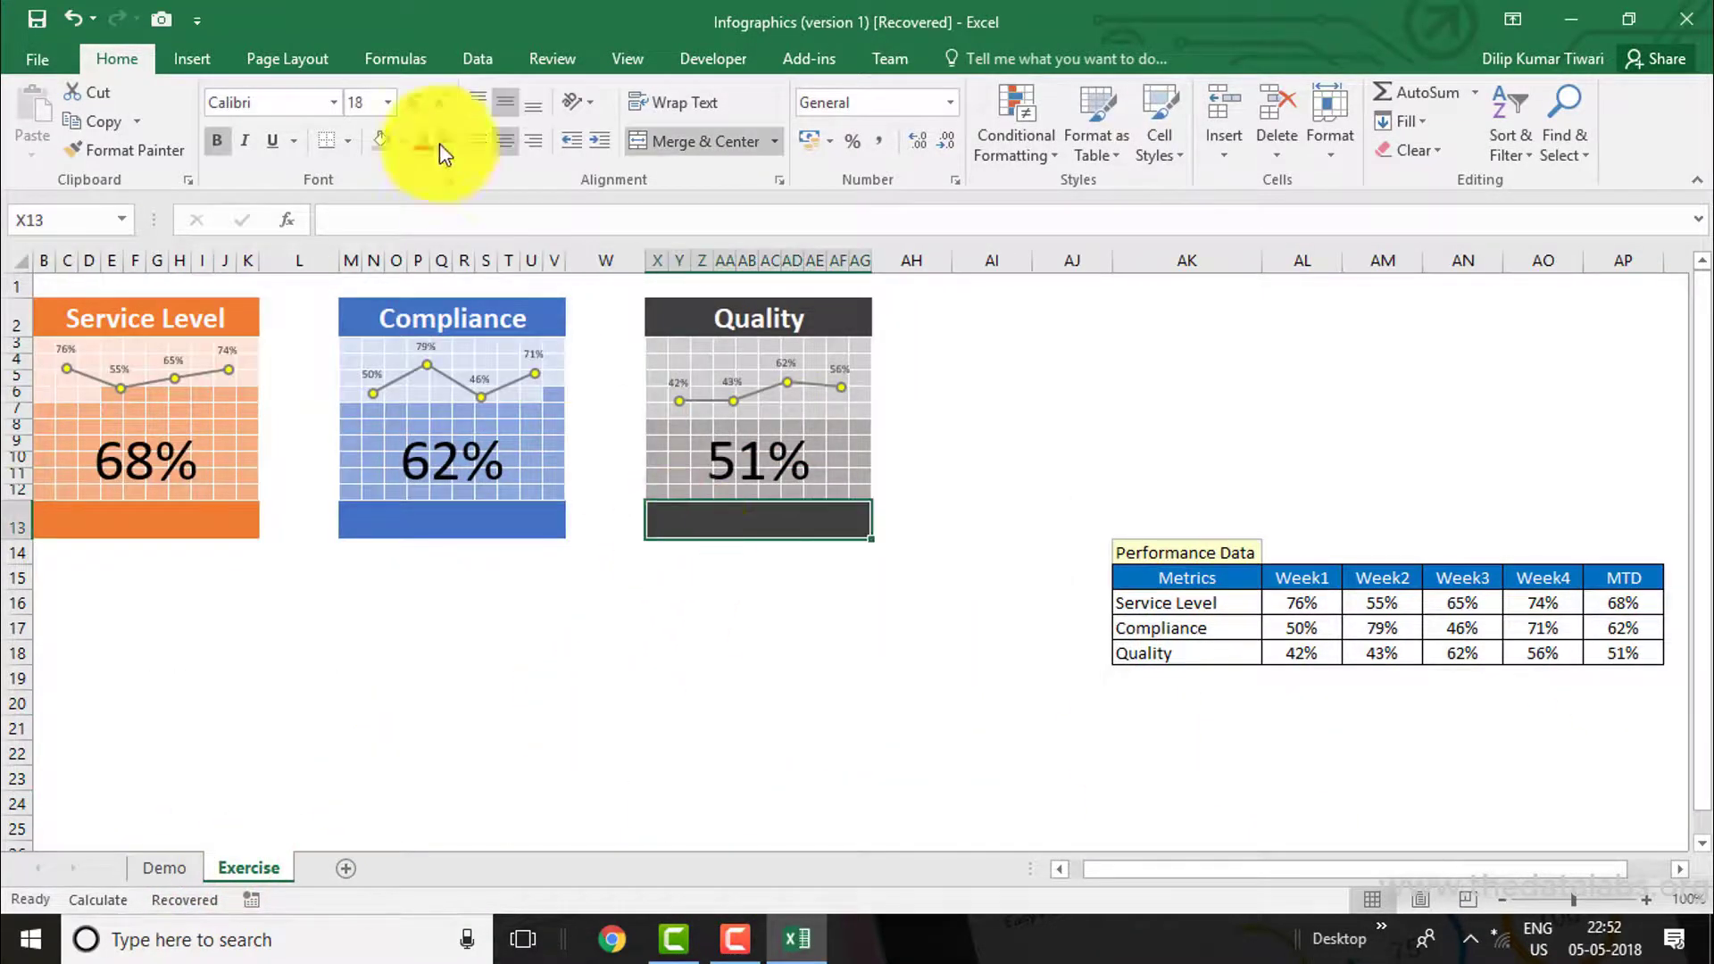
key("ctrl+Page_Up")
left_click(404, 141)
left_click(239, 865)
left_click(404, 141)
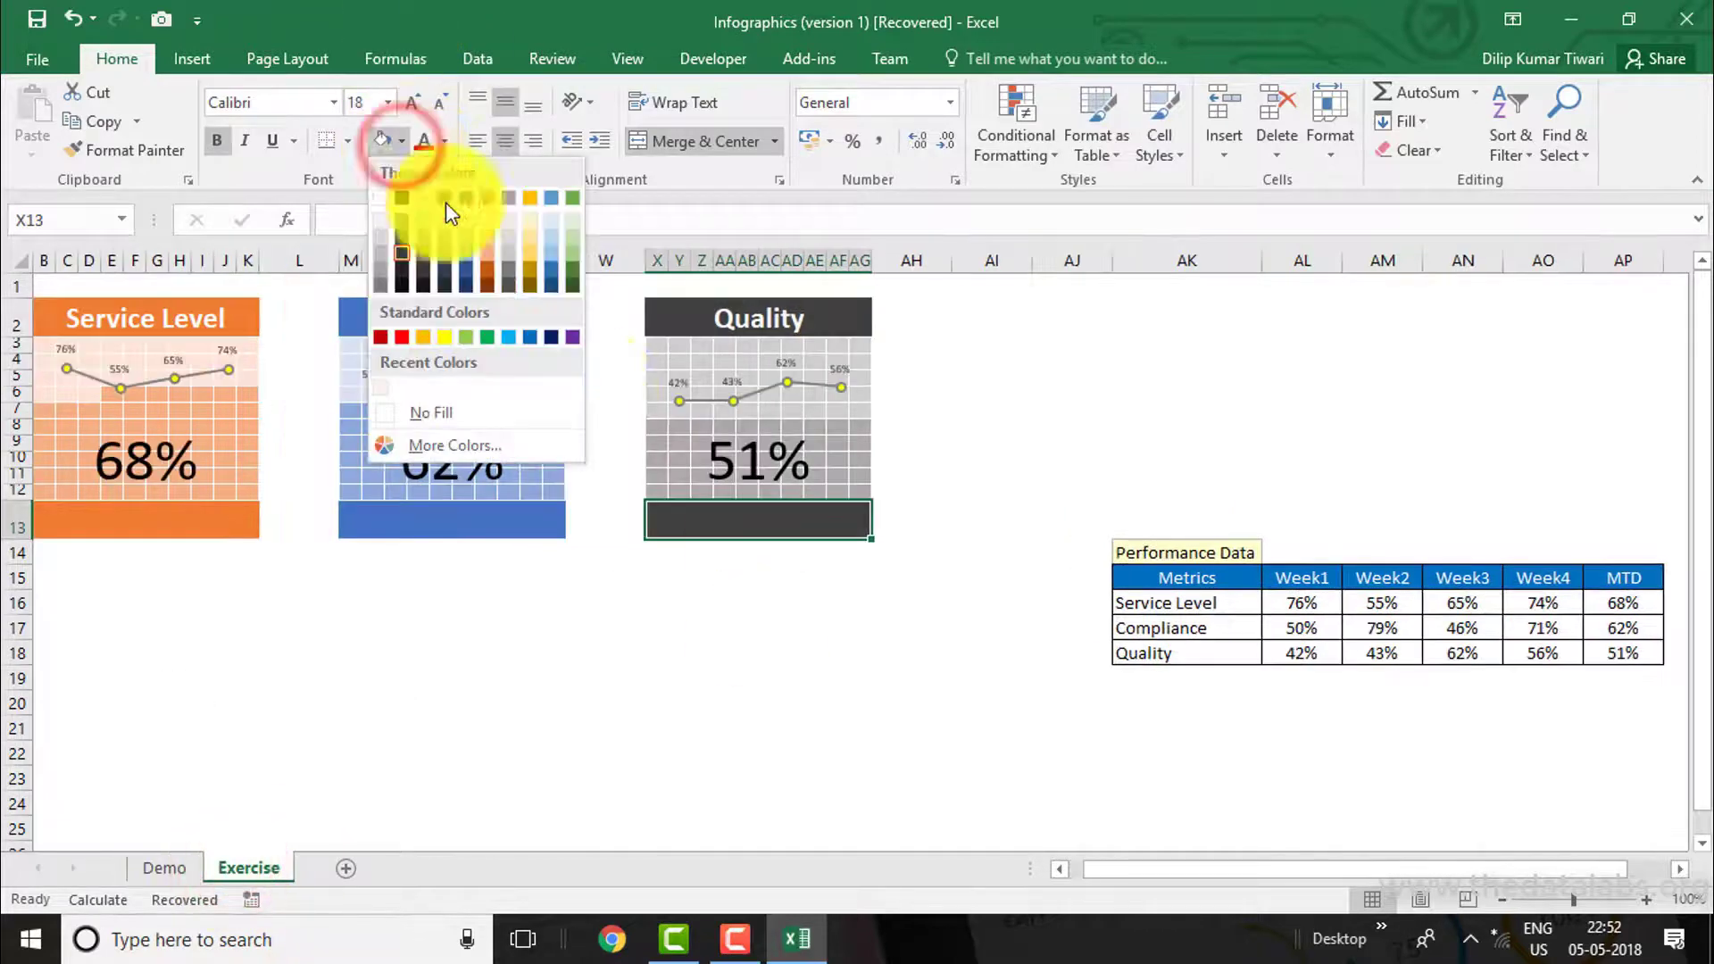
left_click(446, 285)
Step: Try a darker grey fill in the Quality grid's conditional formatting rule
left_click_drag(689, 517, 705, 521)
left_click(613, 697)
left_click(712, 873)
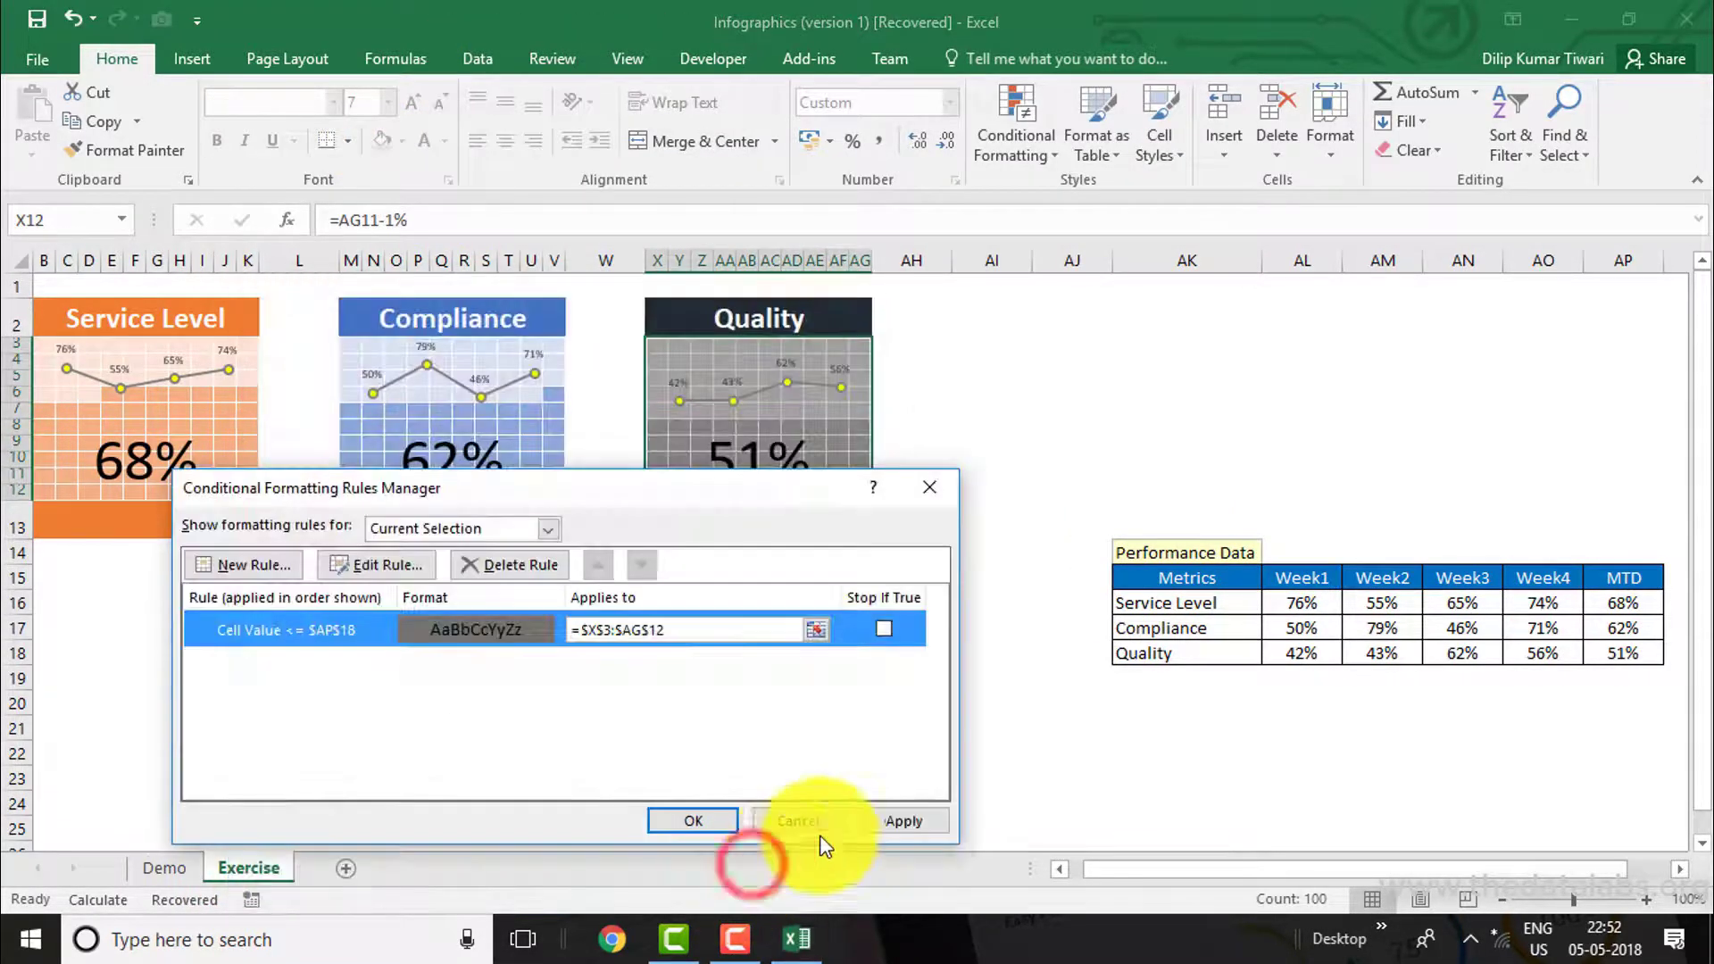
left_click(694, 820)
left_click(701, 766)
Step: Delete the surplus blank columns between the Quality panel and the Performance Data table
left_click(1090, 869)
left_click(1090, 257)
key("ctrl+minus")
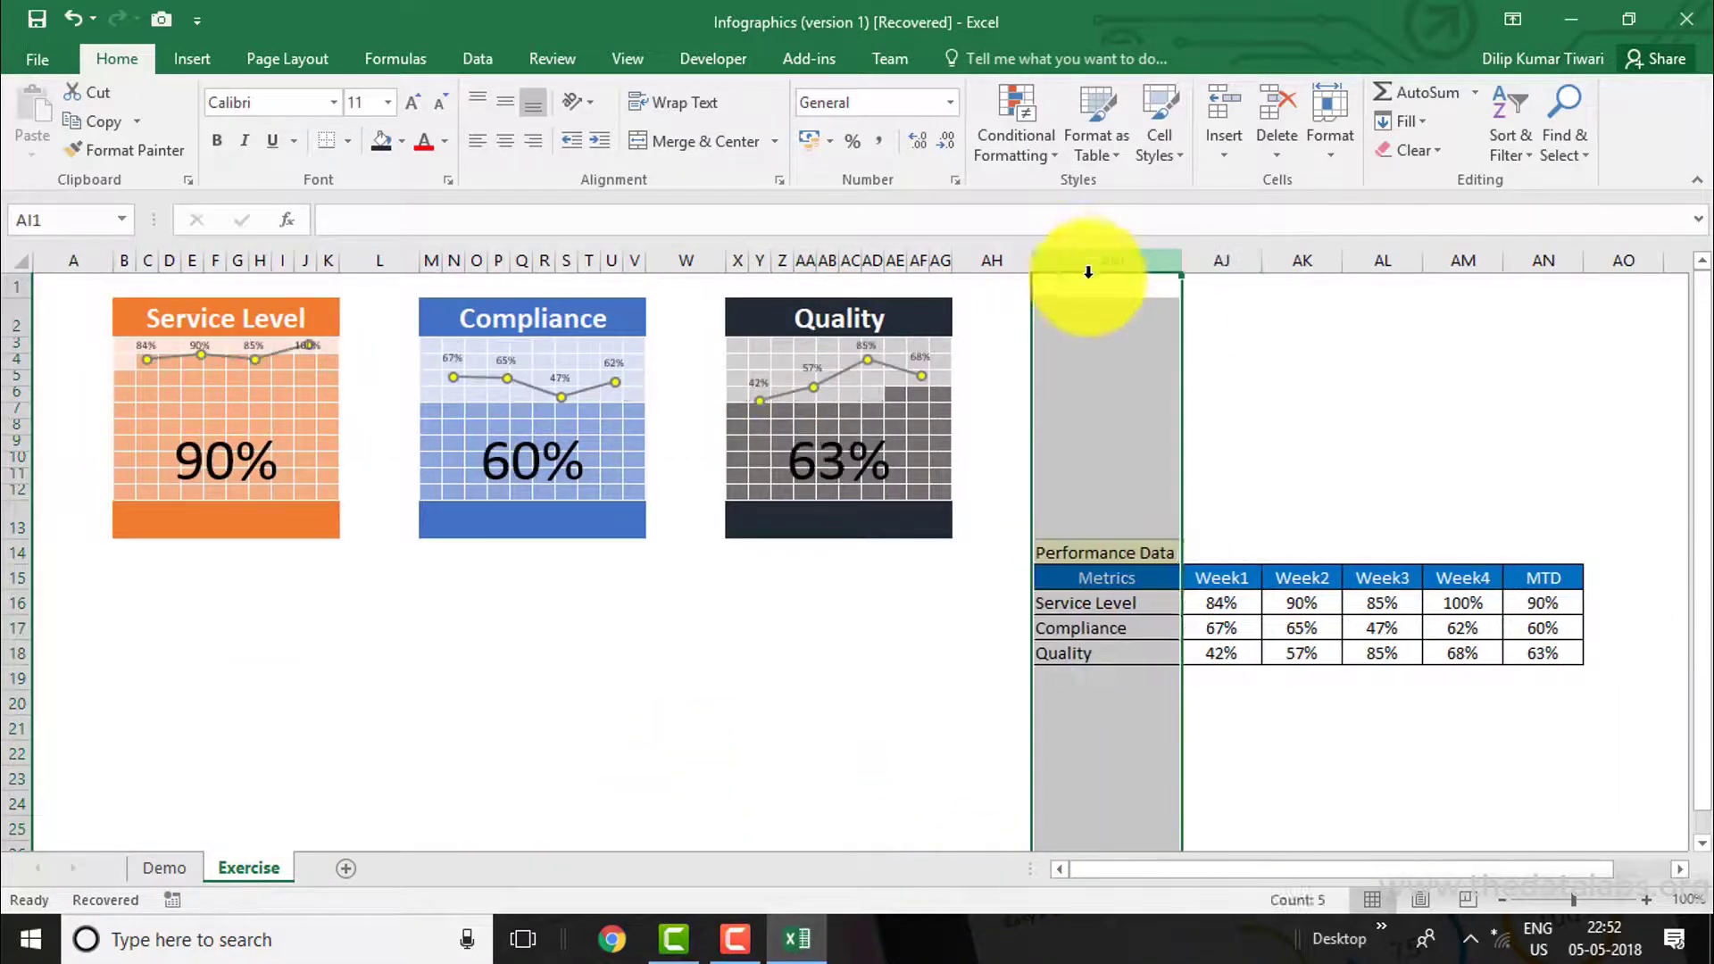
Step: Set the Quality grid's conditional formatting fill to a lighter grey and apply the rule
left_click_drag(768, 535, 776, 539)
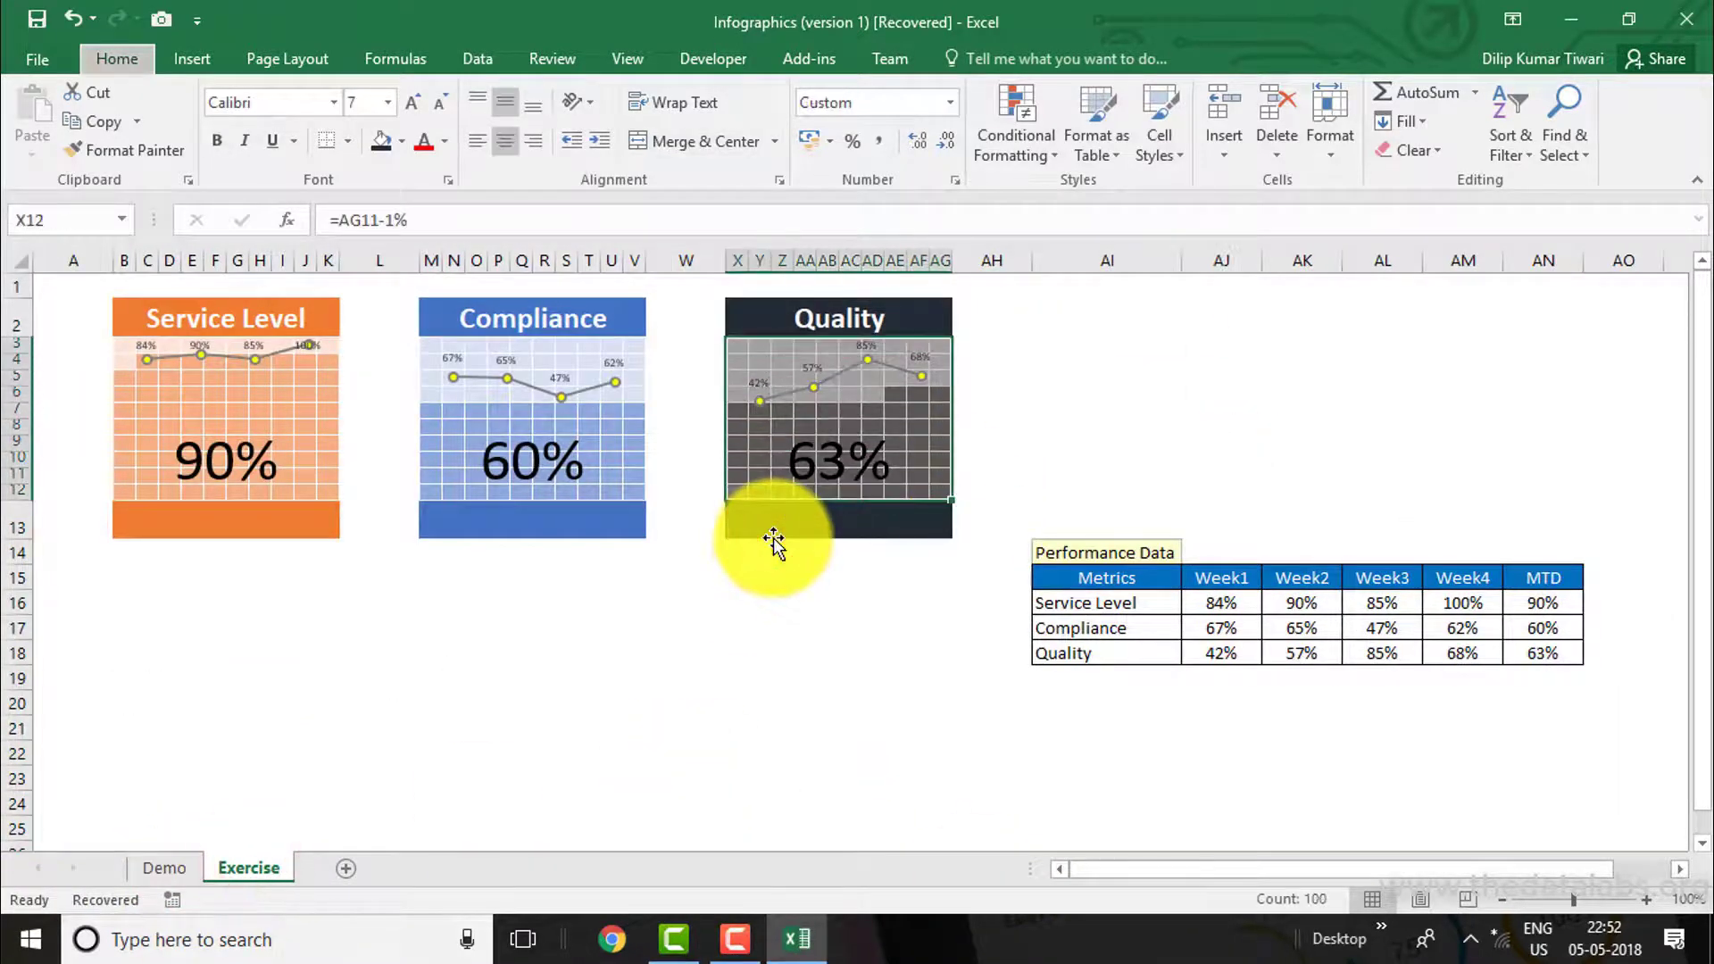
left_click(607, 811)
left_click(333, 486)
left_click(711, 876)
left_click(736, 861)
left_click(888, 820)
left_click(693, 818)
left_click(676, 755)
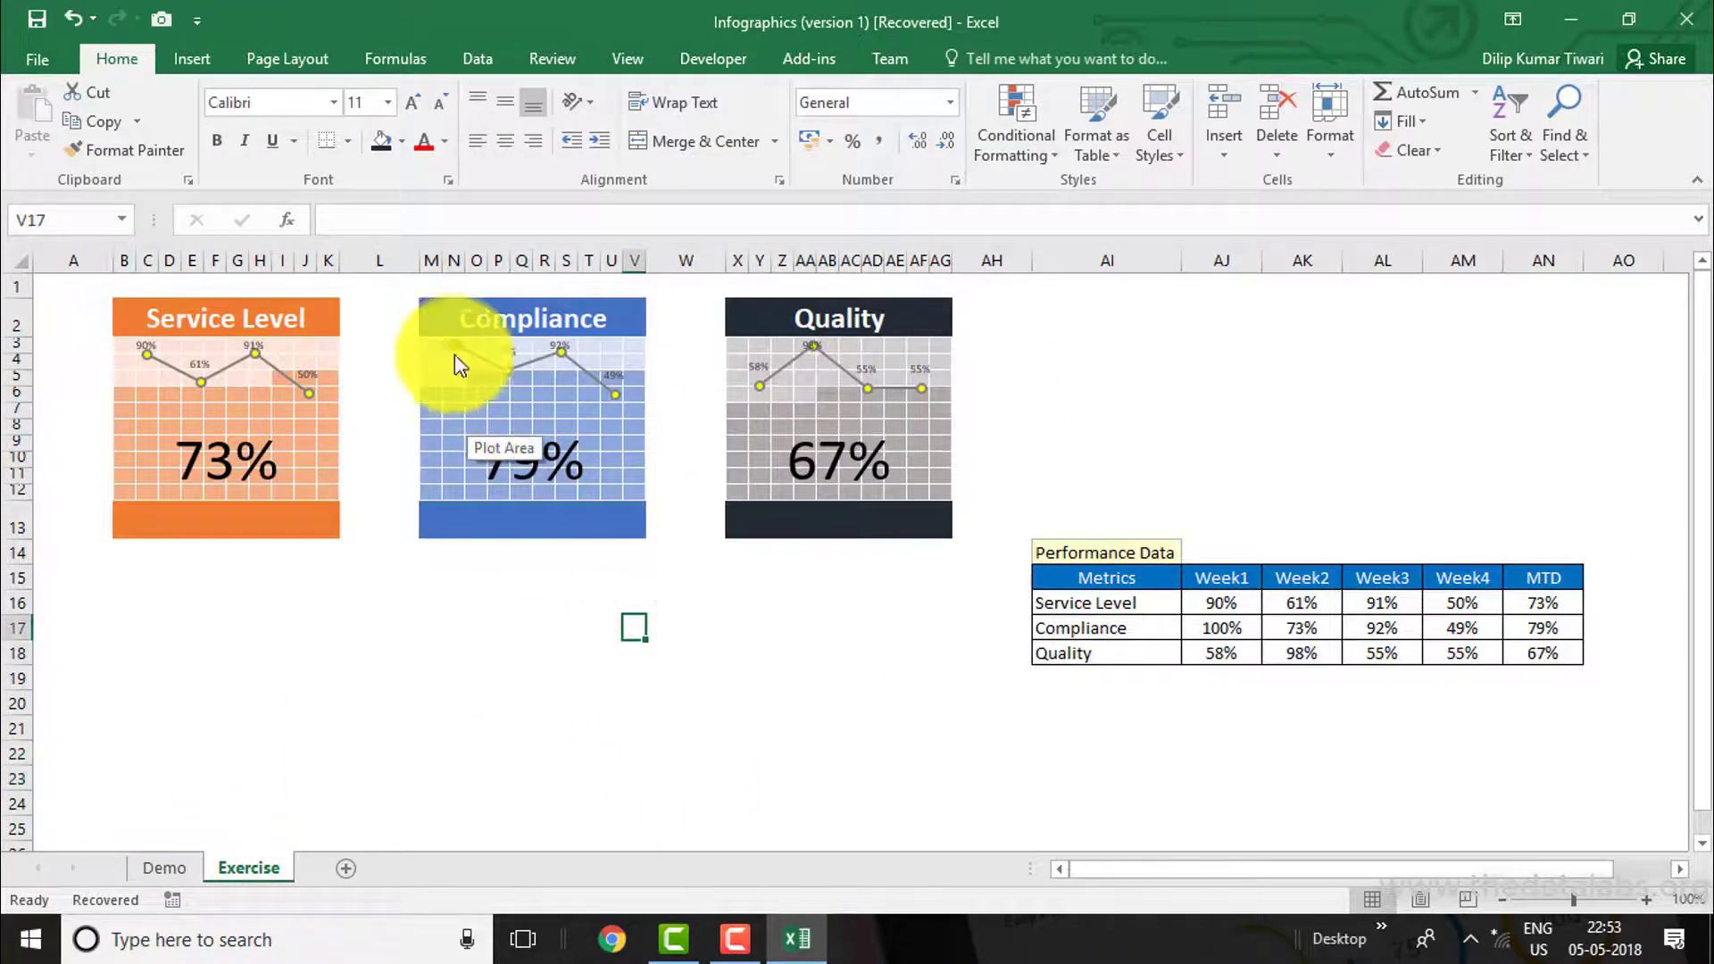
Step: Move the Week1 data label of the Compliance chart to the left of its marker and recalculate the sheet
left_click(440, 355)
left_click(448, 536)
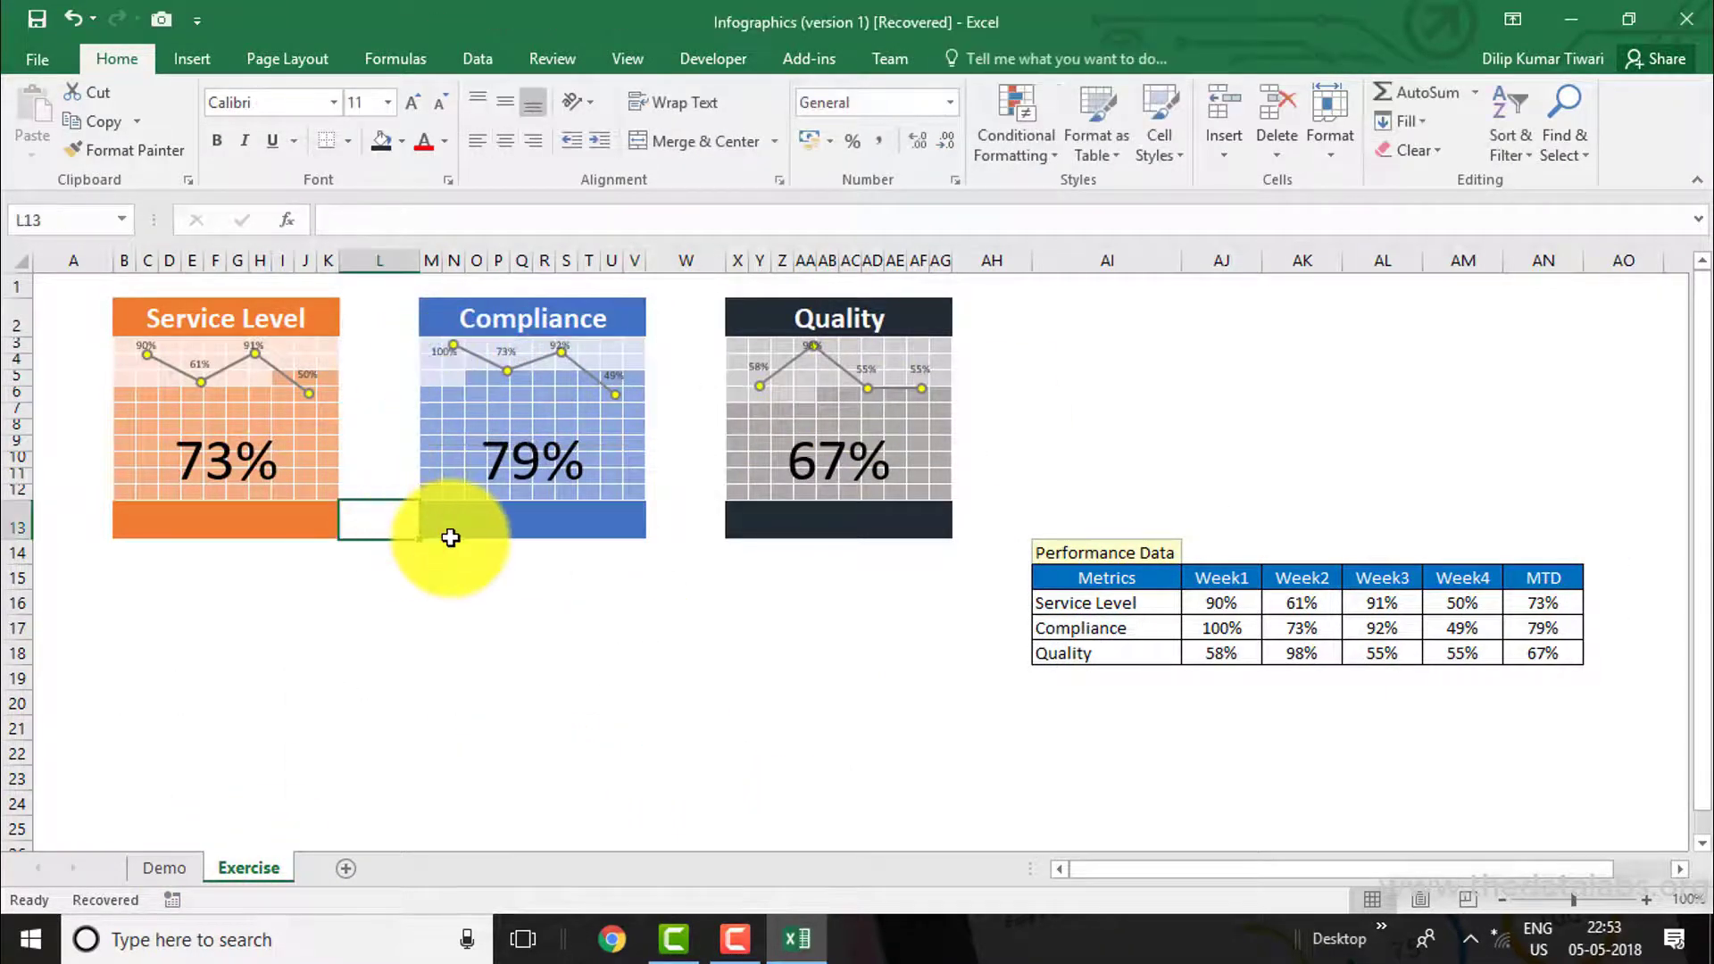
key("F9")
Step: Reposition the Quality chart's data labels, placing Week1 left of its marker and Week3 below its marker
left_click(840, 366)
left_click(783, 447)
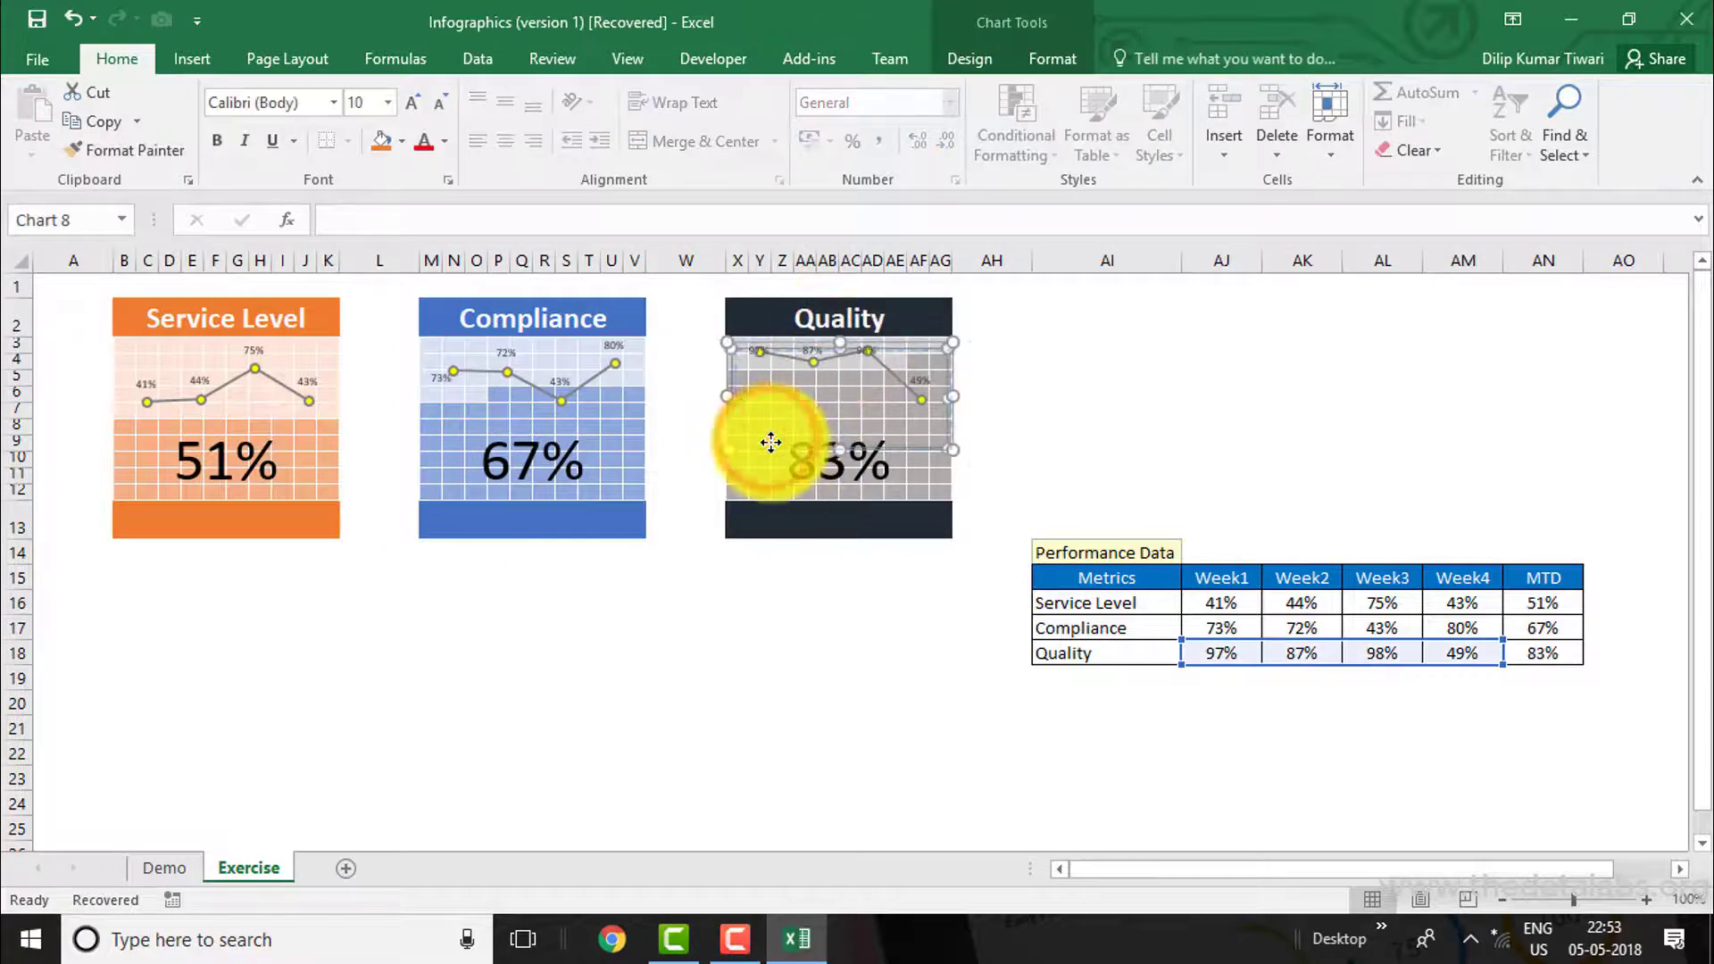
left_click(748, 353)
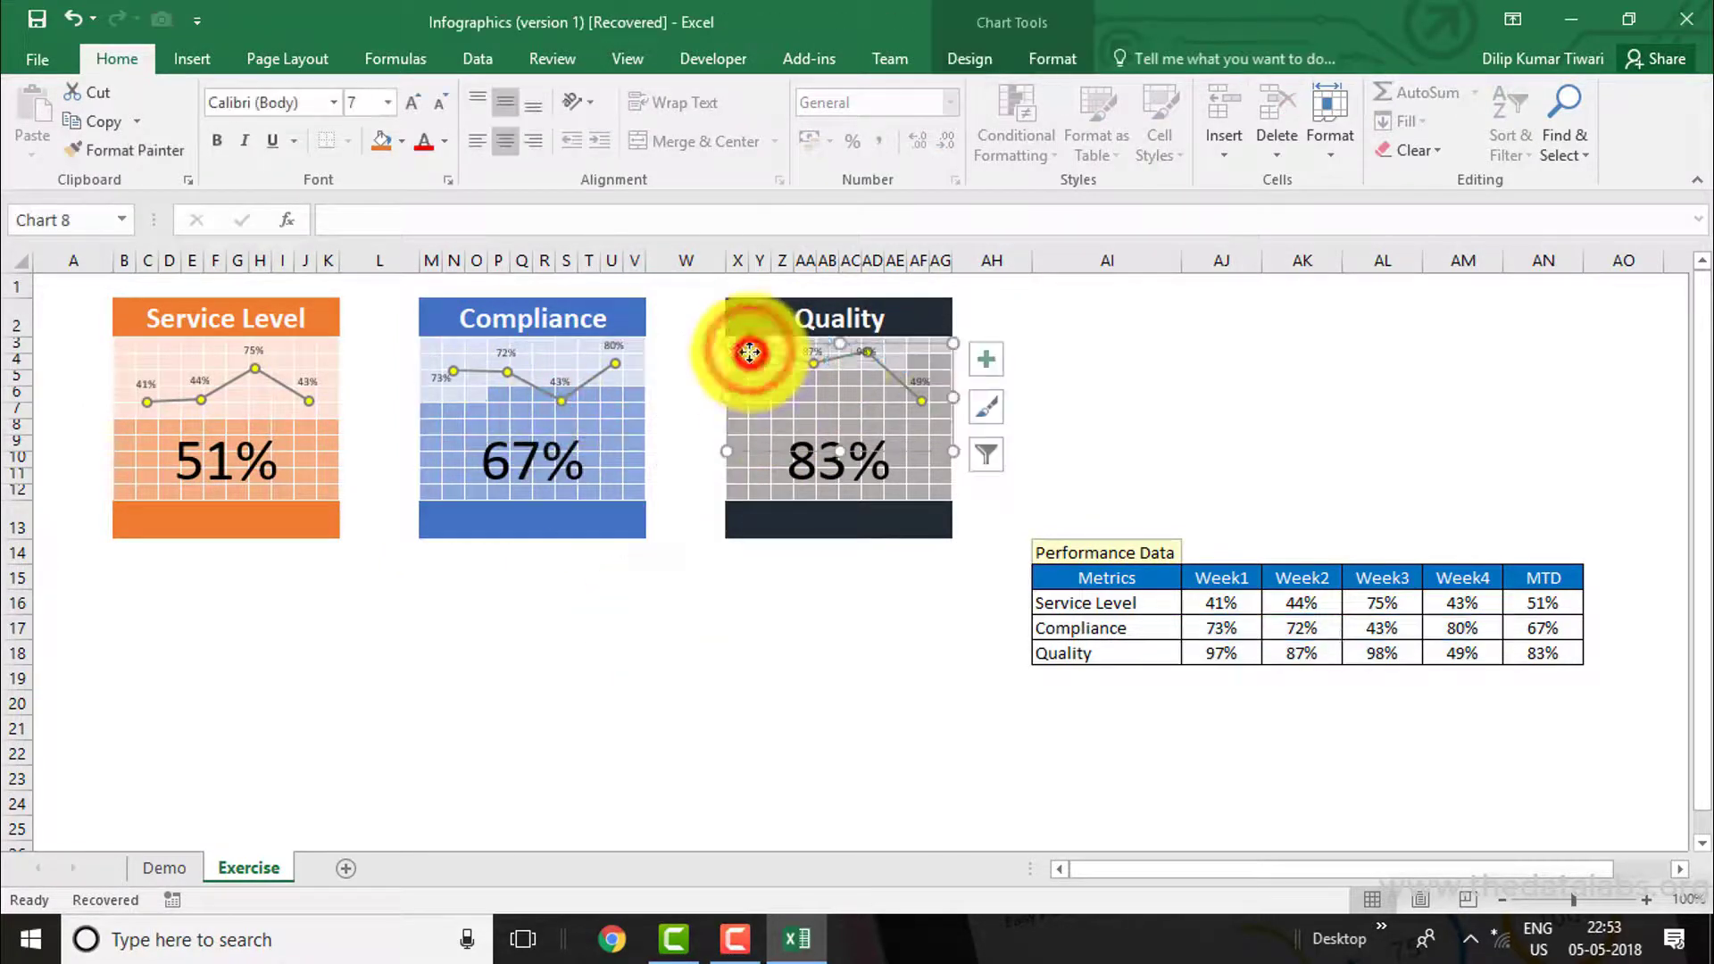
left_click(862, 627)
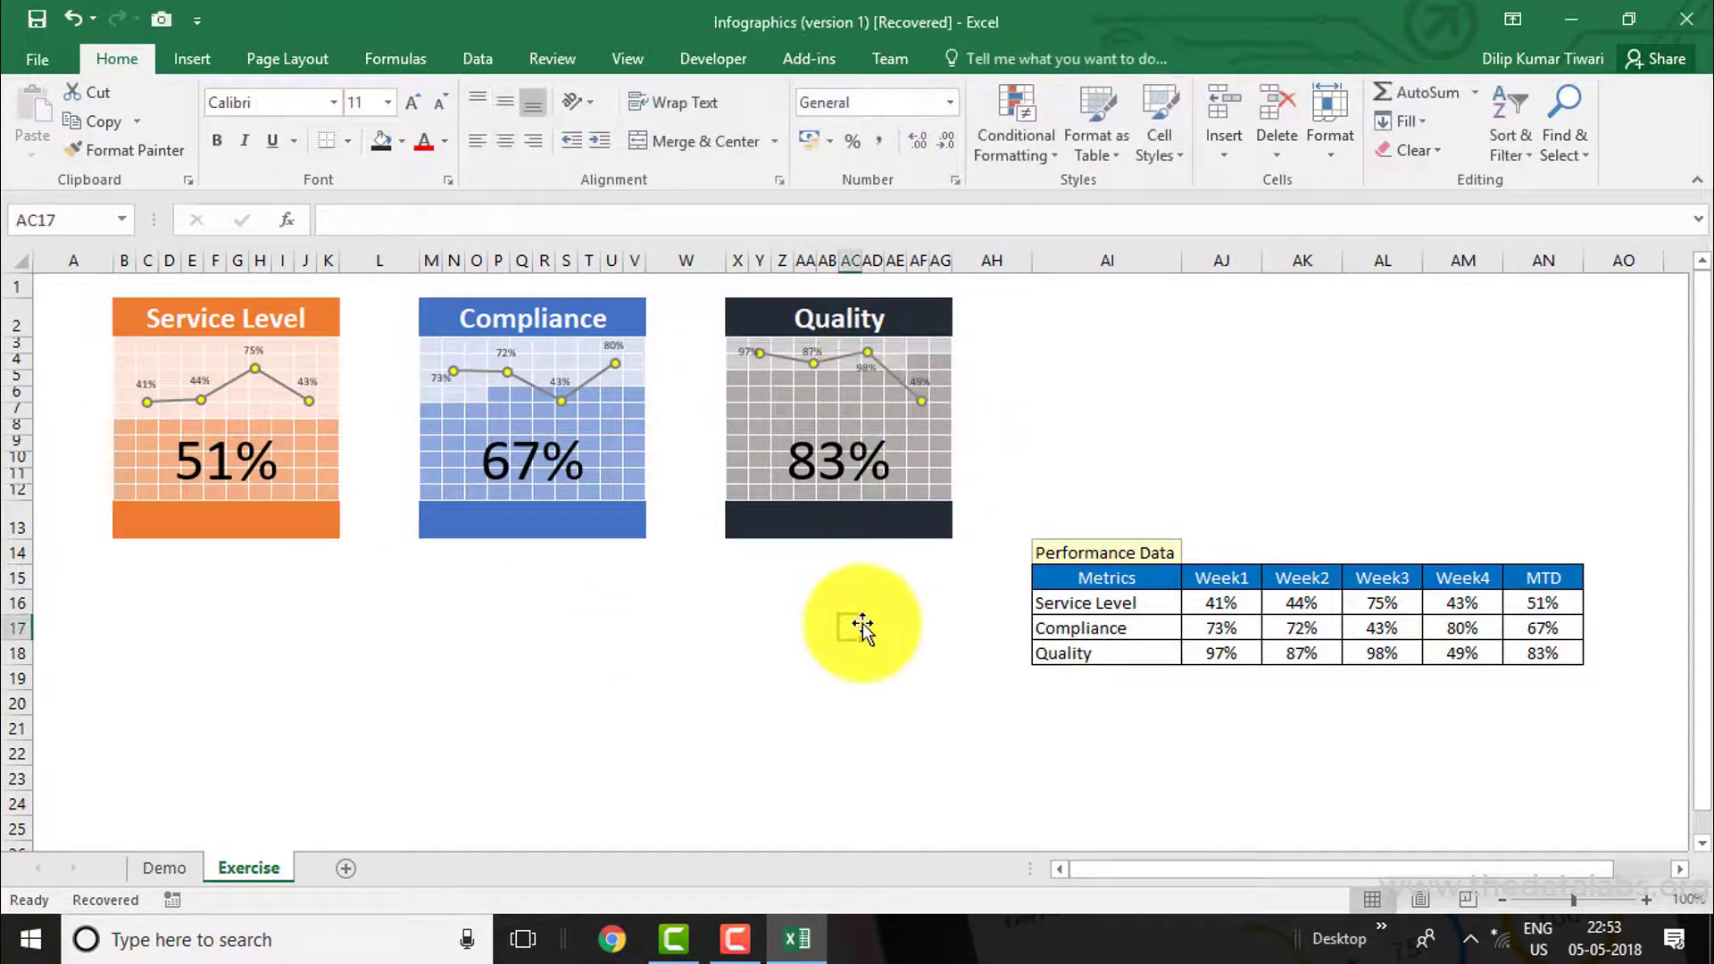
Step: Nudge the Quality chart's Week1 data label clear of its marker, and view the Demo sheet for comparison before returning to Exercise
left_click(738, 366)
left_click(692, 654)
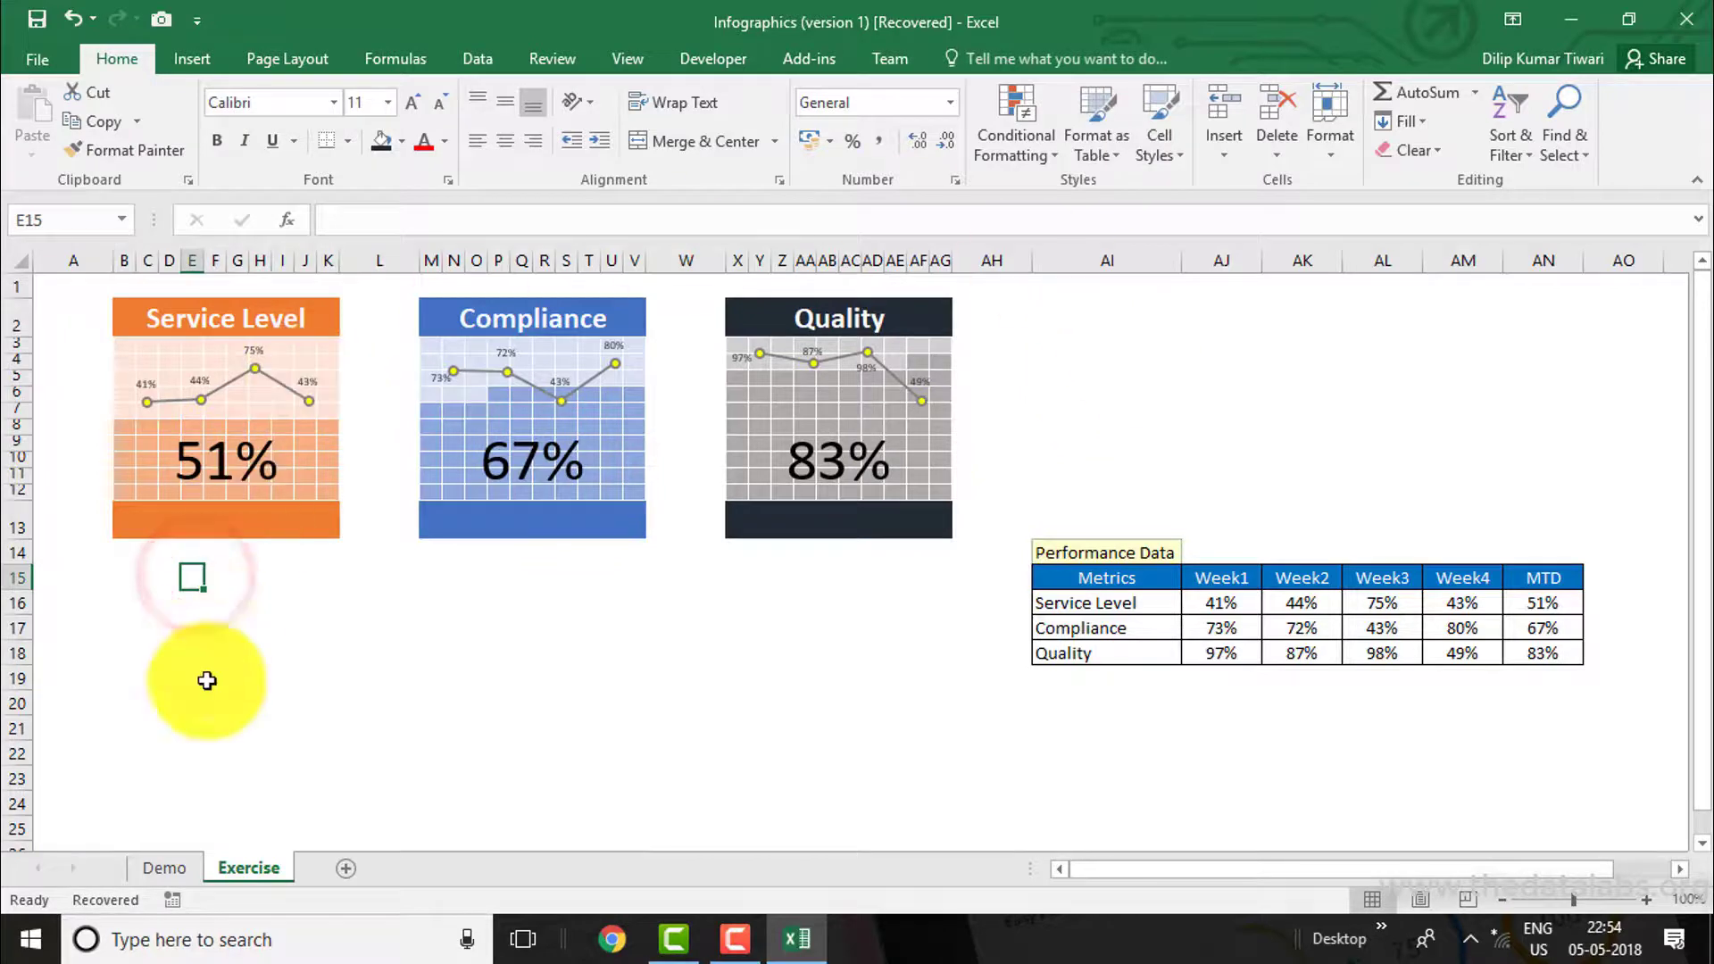
left_click(169, 858)
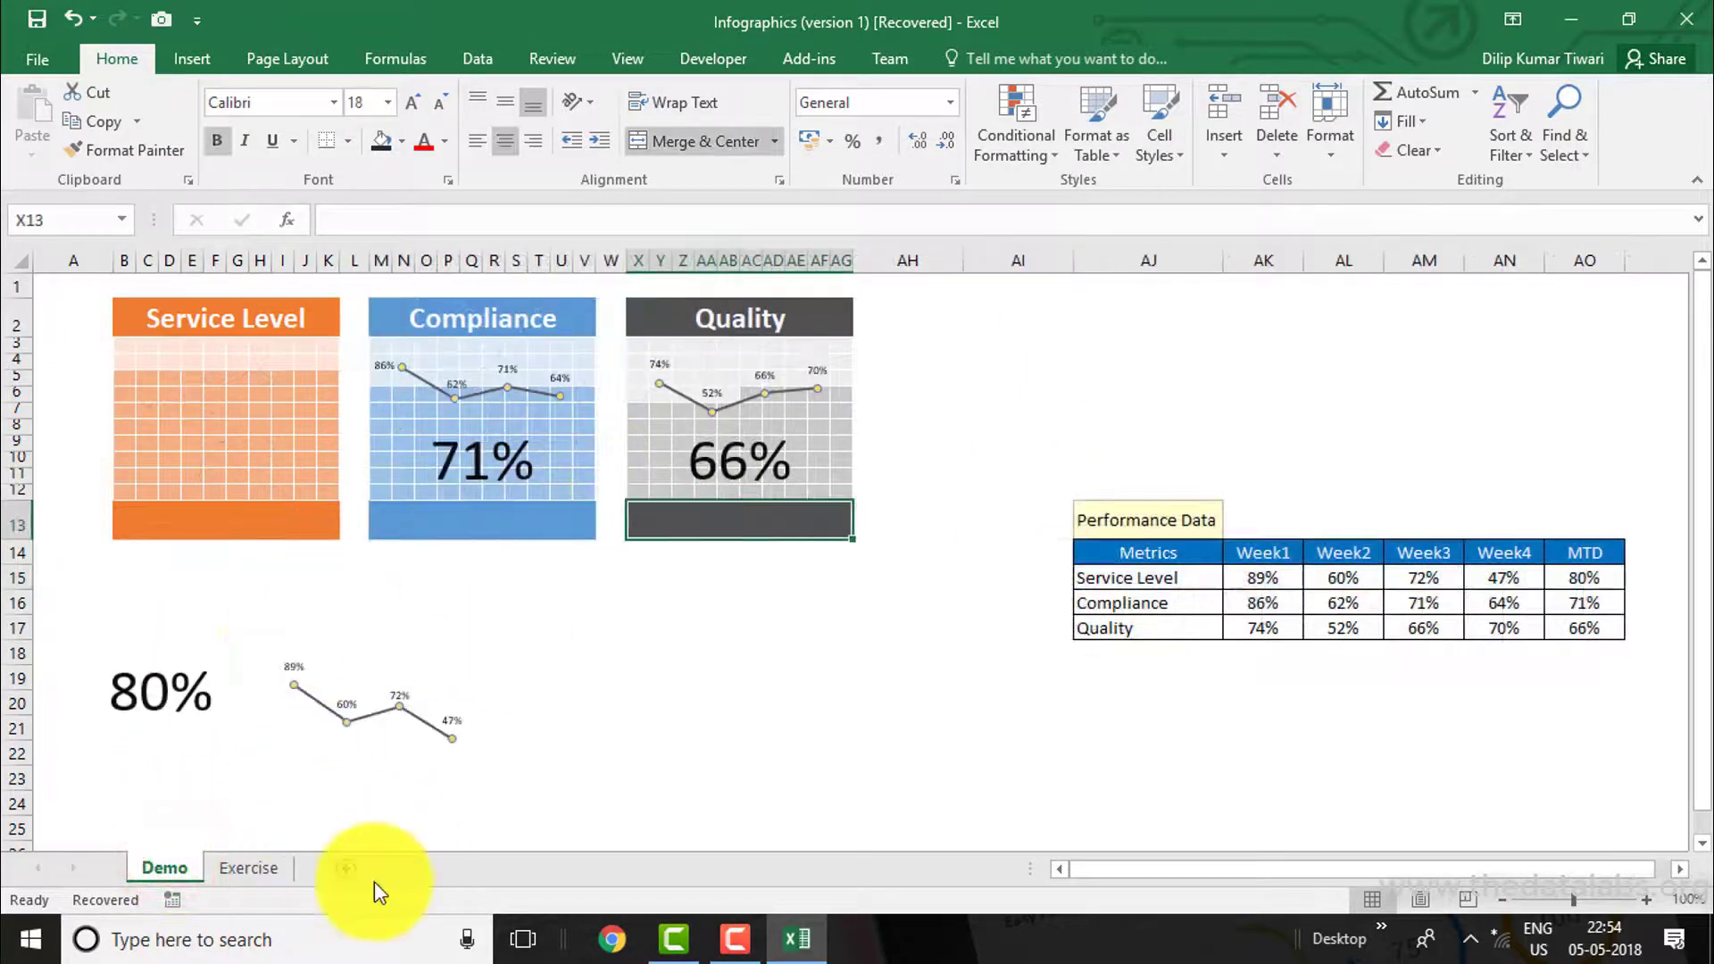
left_click(277, 866)
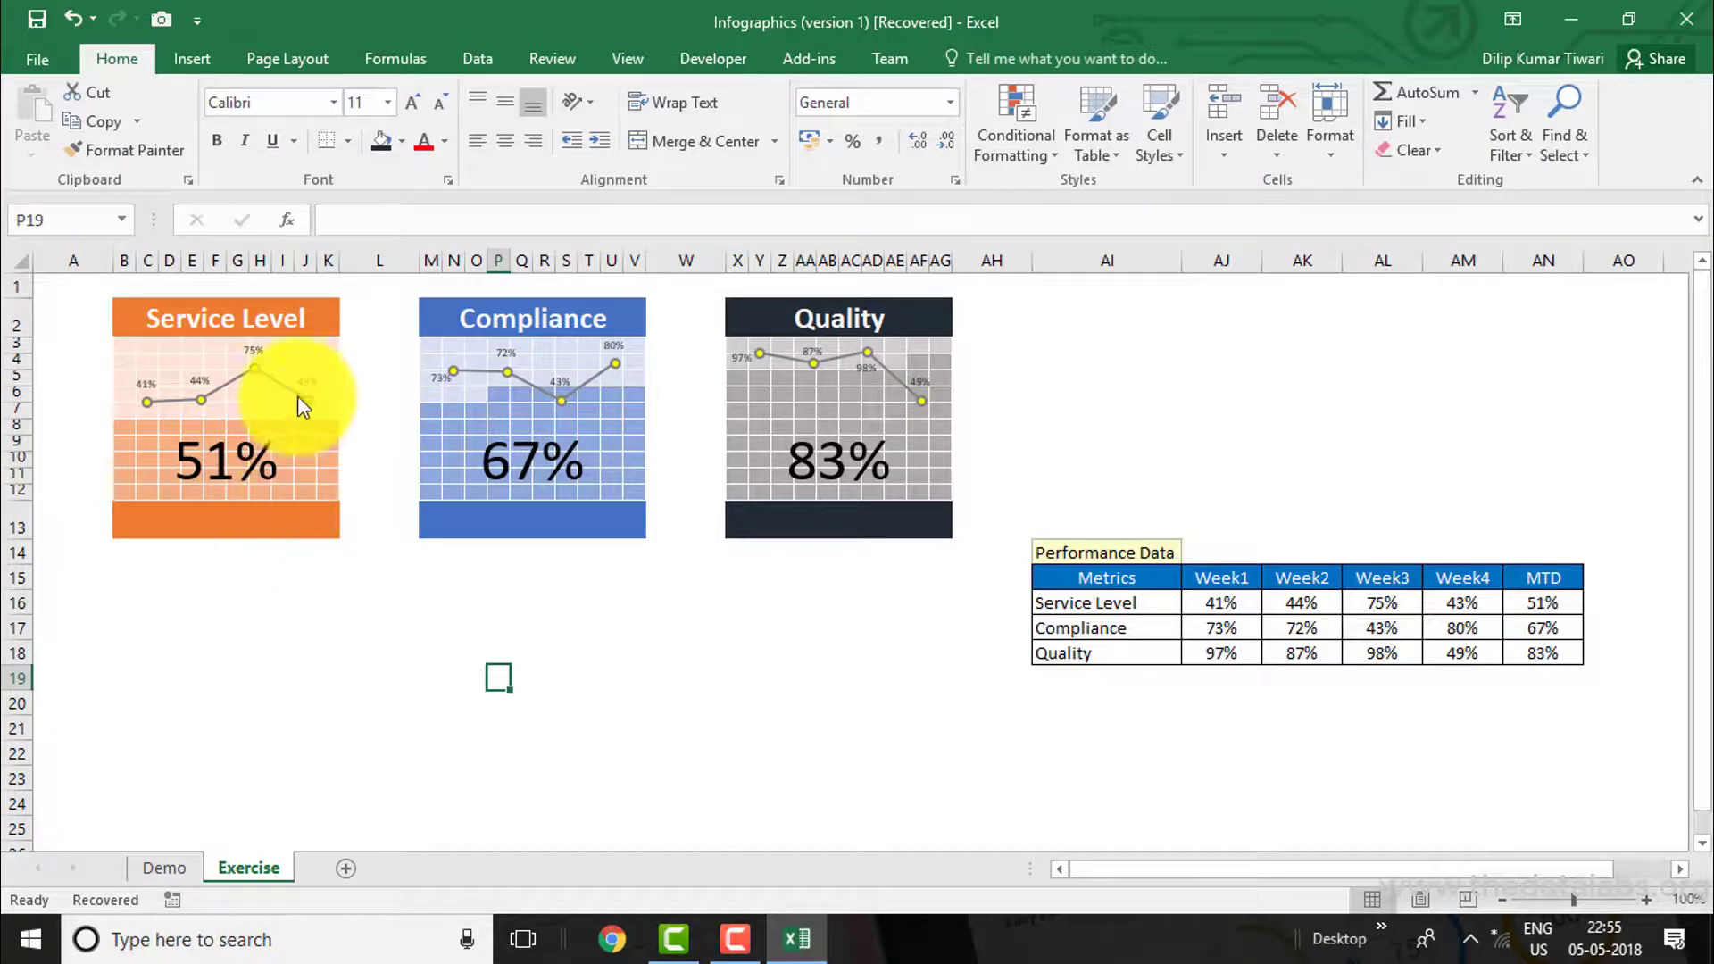
Step: Try a layout with the Service Level line chart moved below its panel and the MTD percentage text box raised to the grid's centre
left_click(299, 360)
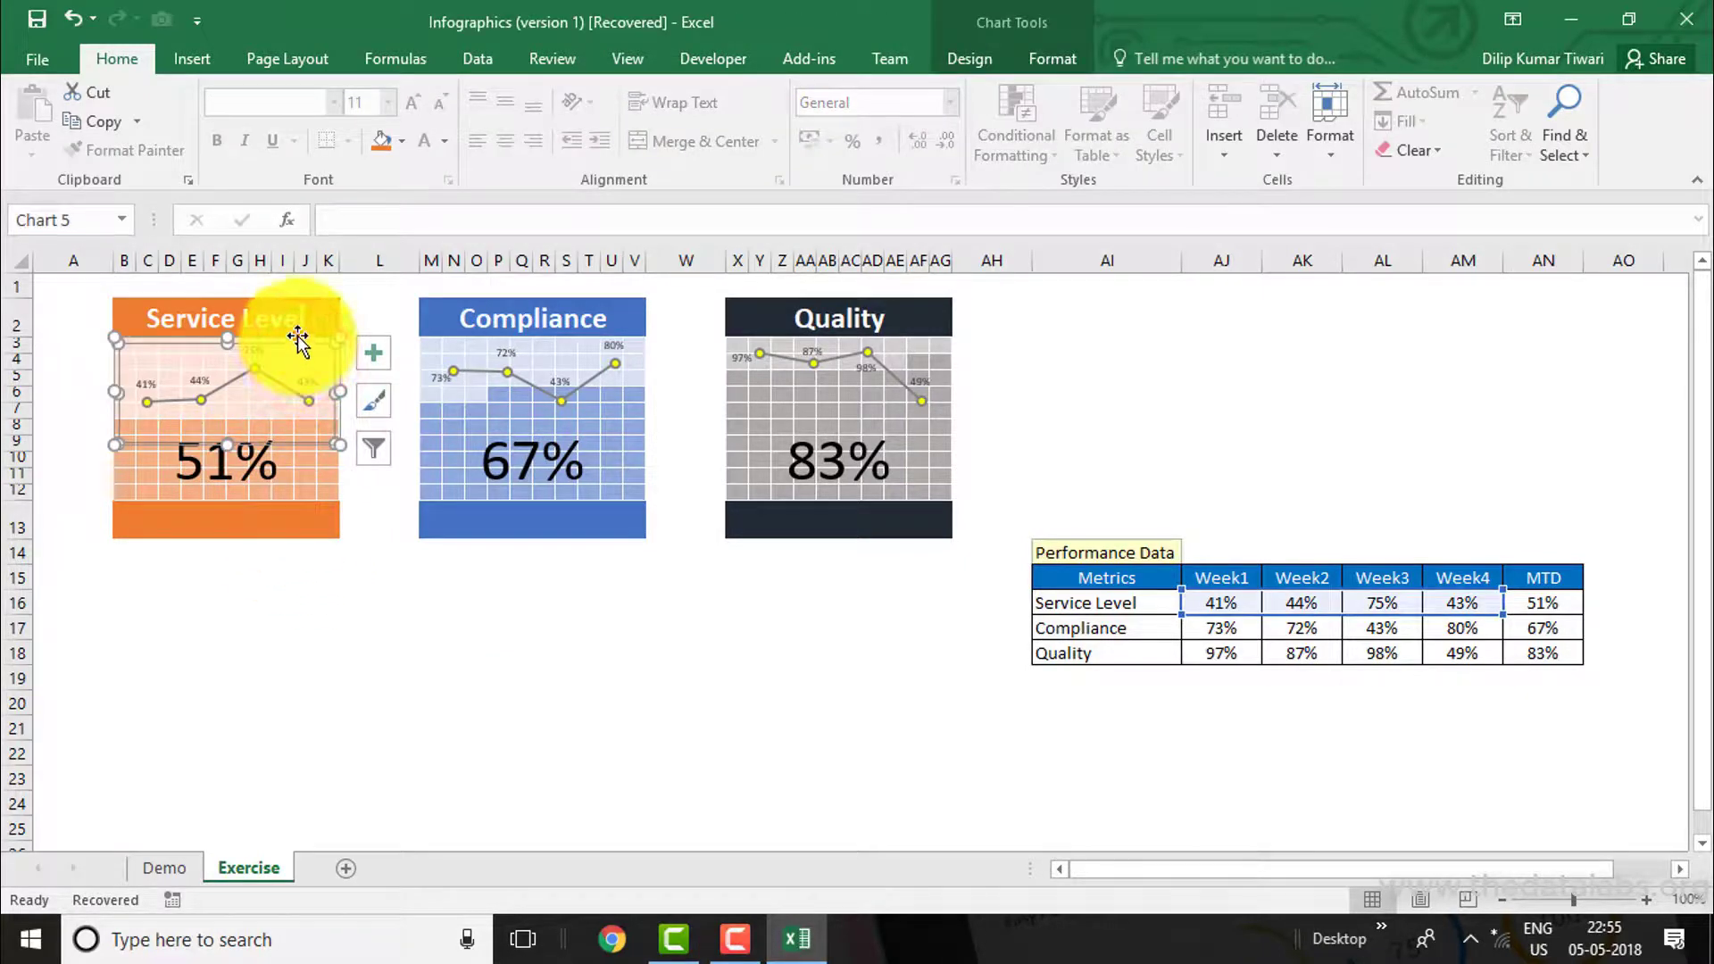
left_click_drag(297, 335, 423, 626)
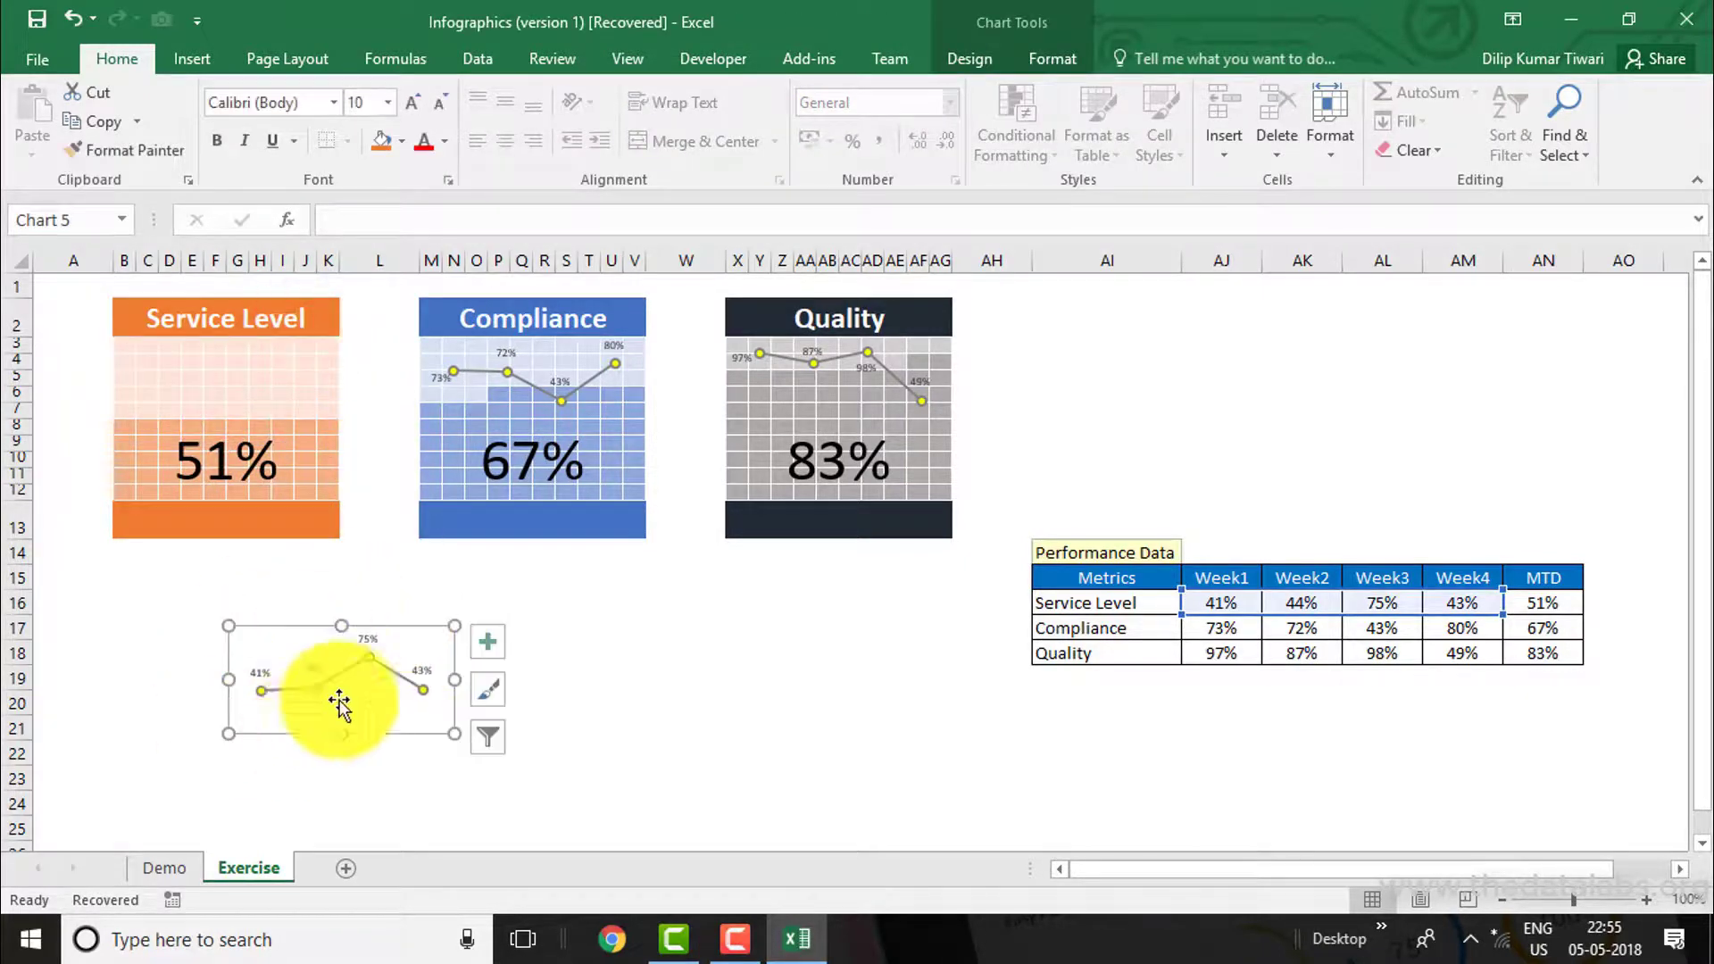
left_click(278, 459)
left_click_drag(230, 410, 230, 369)
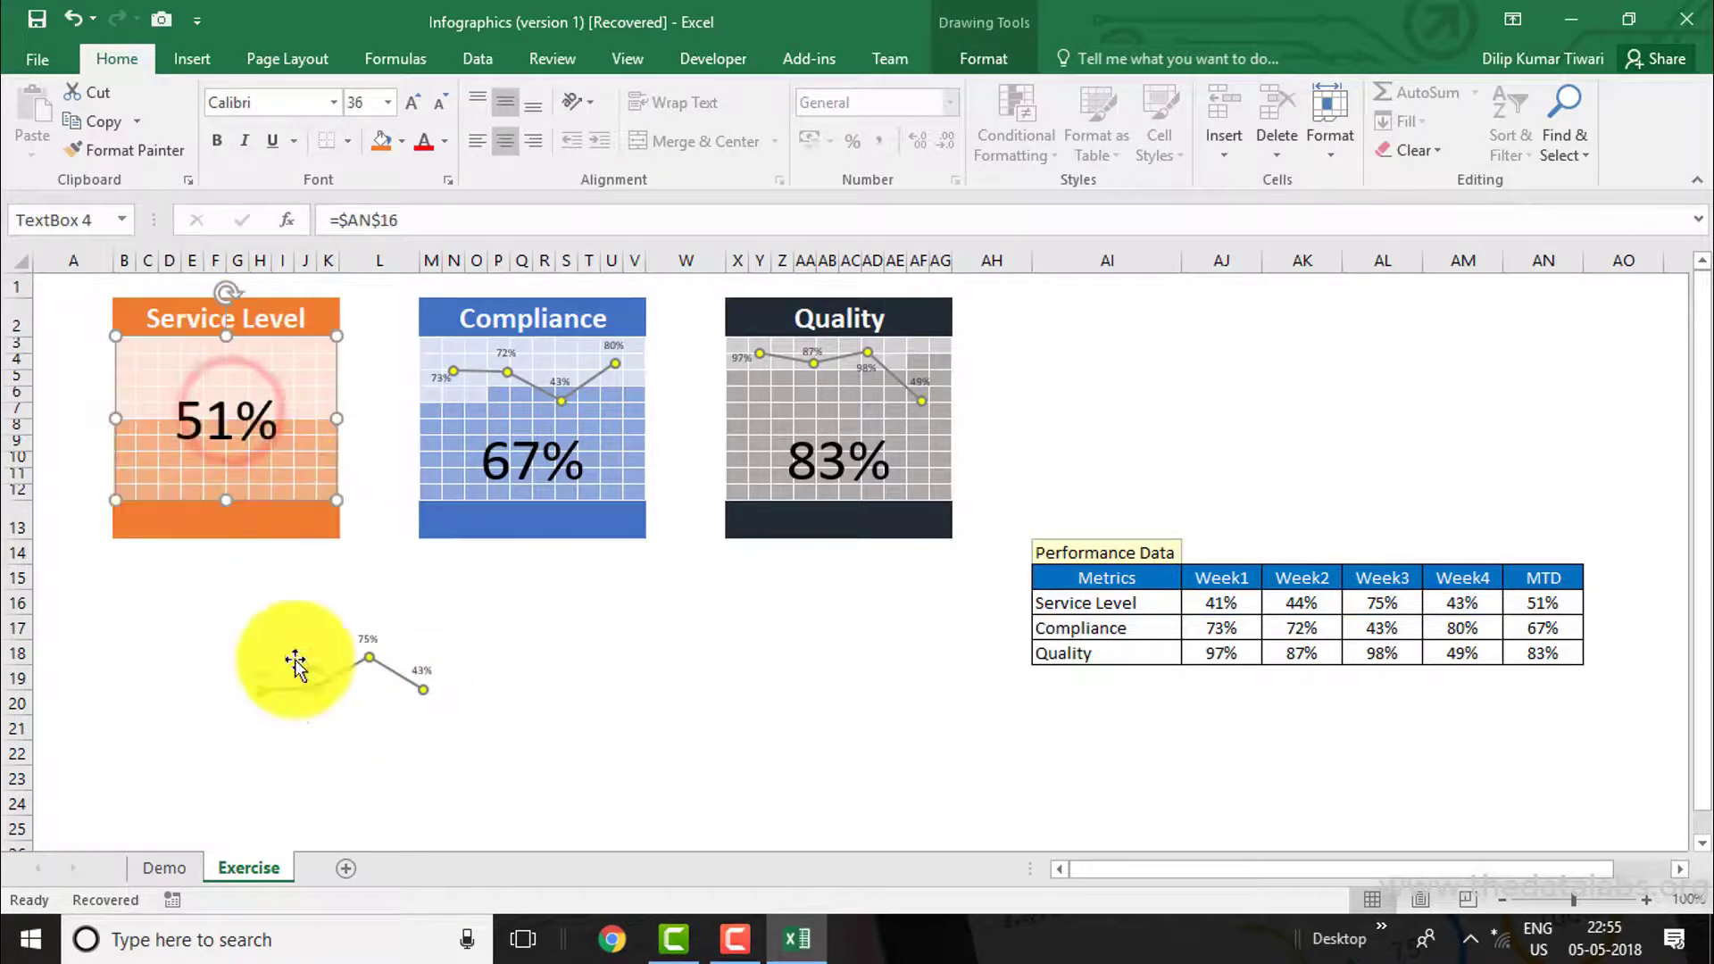
left_click(206, 696)
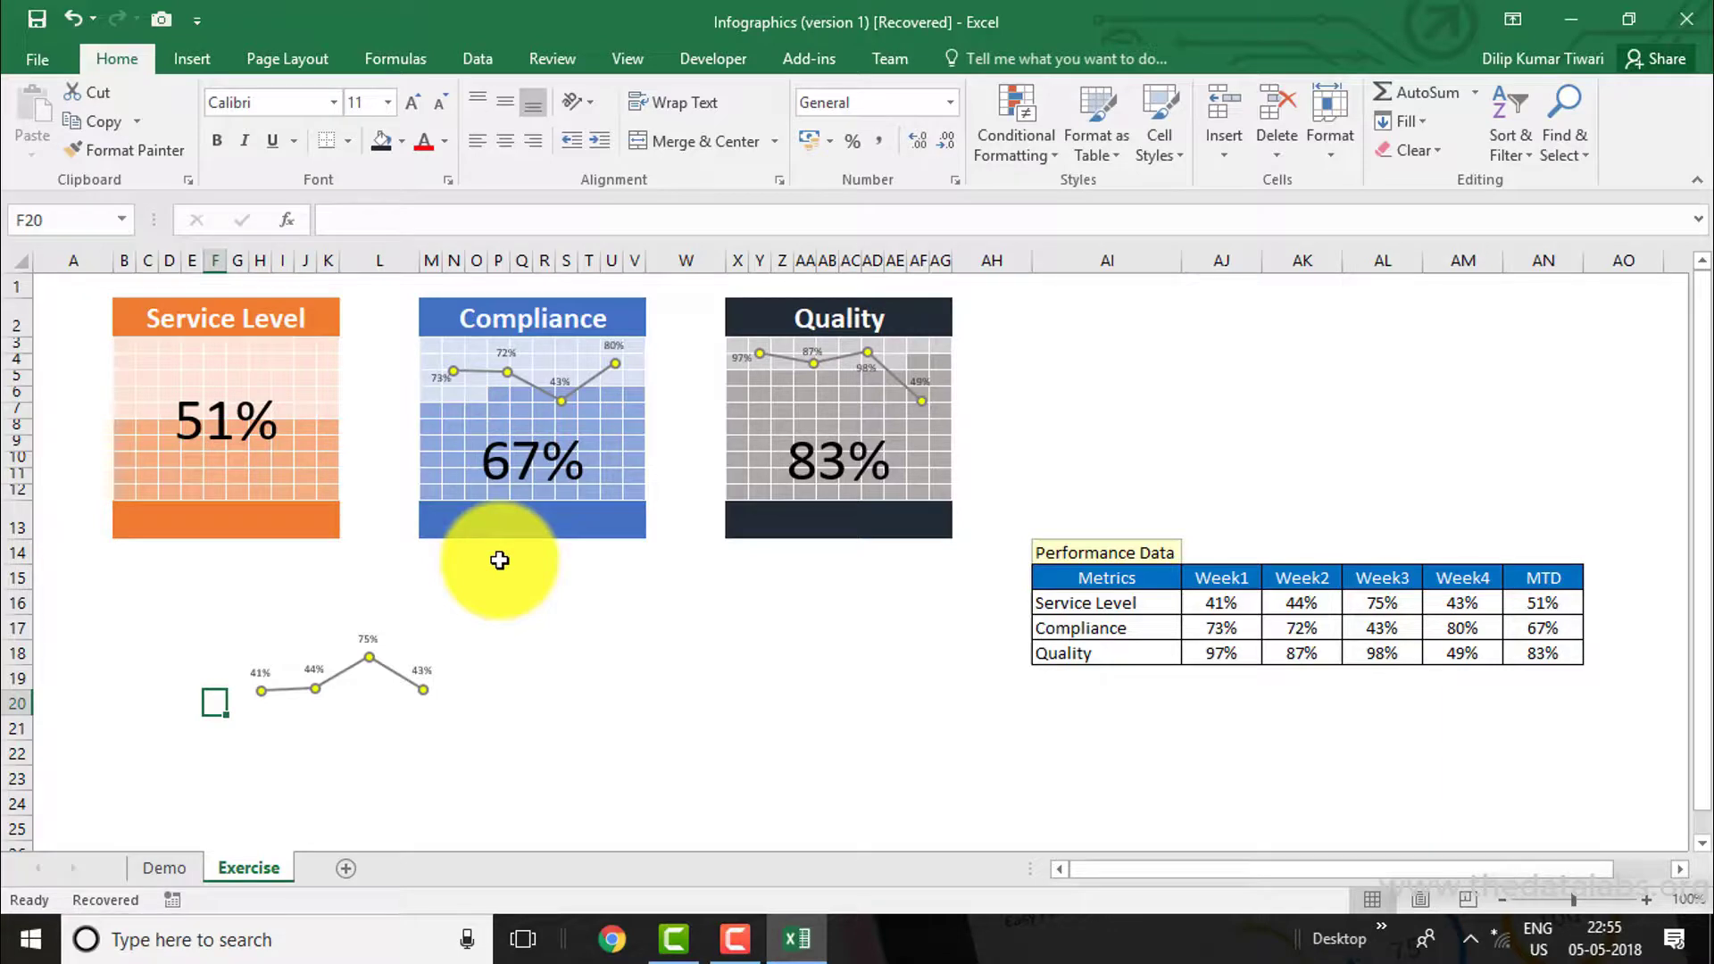
Step: Undo the moves of the Service Level percentage text box and line chart, and deselect them
key("ctrl+z")
key("ctrl+z")
left_click(363, 739)
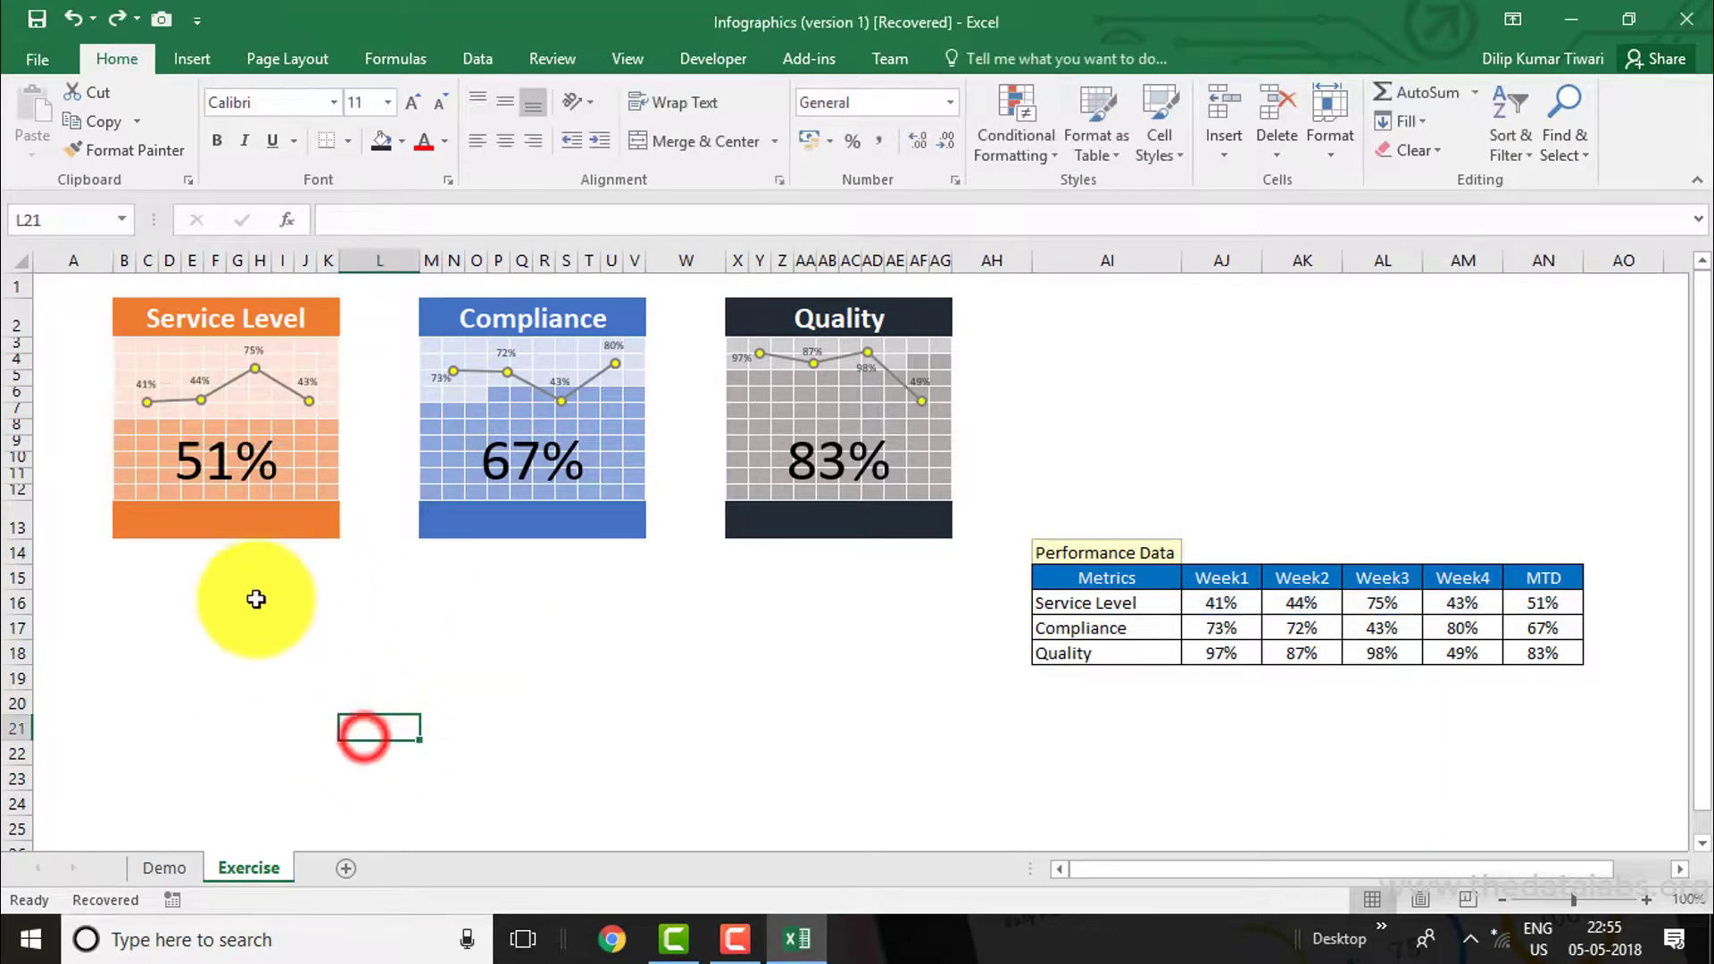